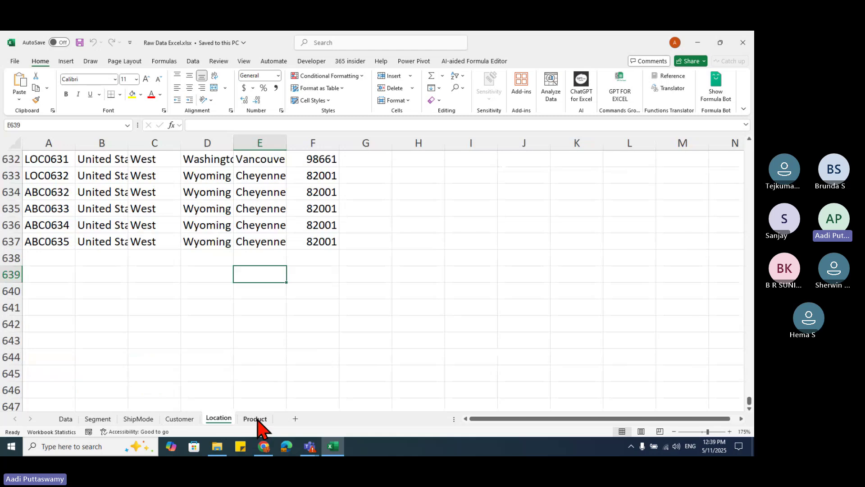
Step: Look through the Product, Data, Segment, ShipMode, Customer and Location sheets of the raw data workbook
left_click(256, 419)
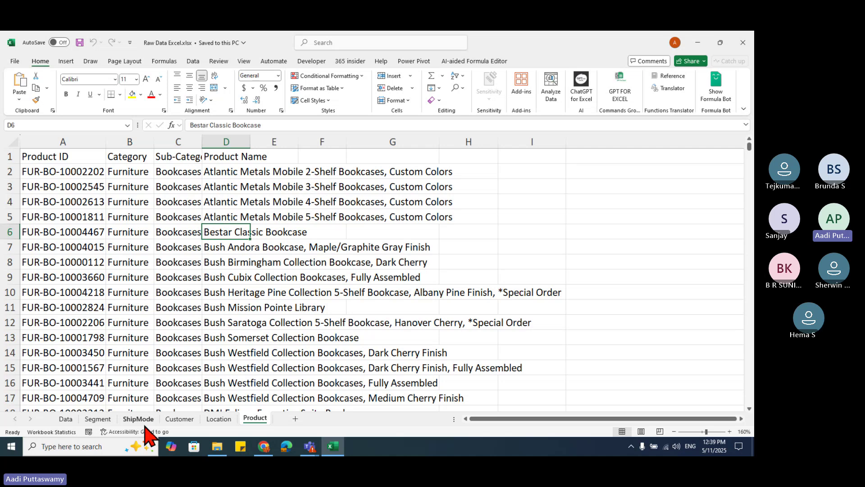
left_click(132, 275)
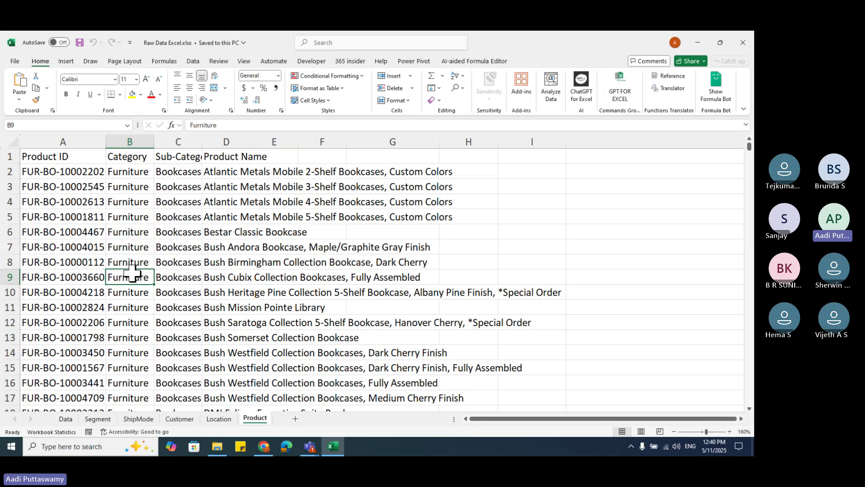
left_click(66, 420)
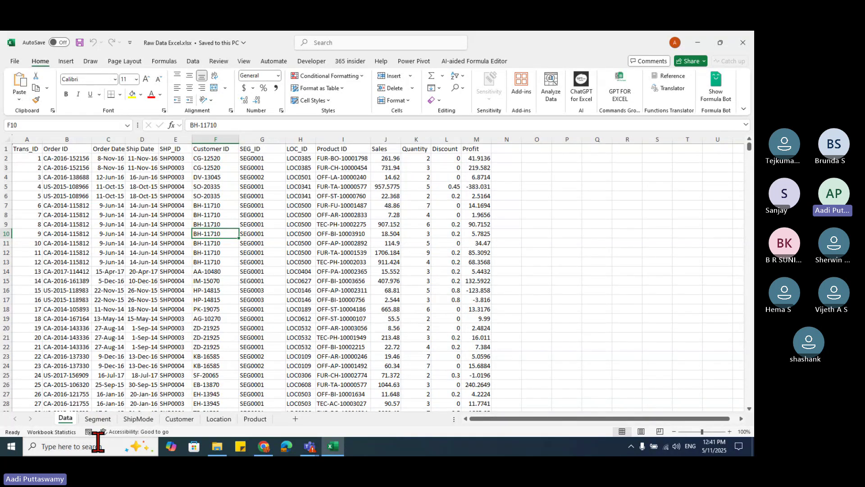
left_click(100, 418)
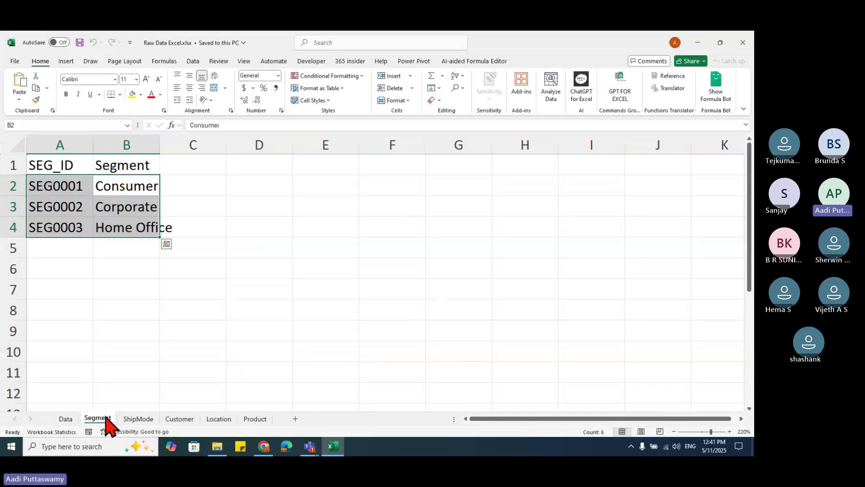
left_click(138, 419)
left_click(180, 419)
left_click(219, 418)
left_click(254, 418)
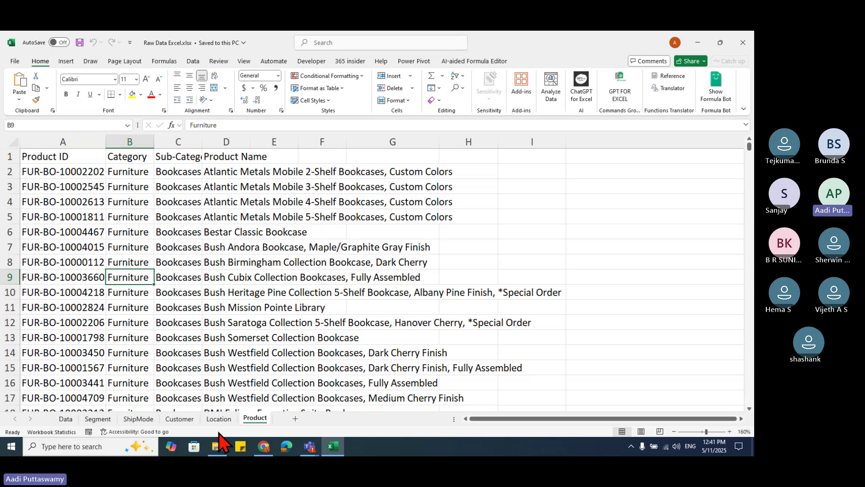
Step: Launch Power BI Desktop from the installed applications
left_click(10, 449)
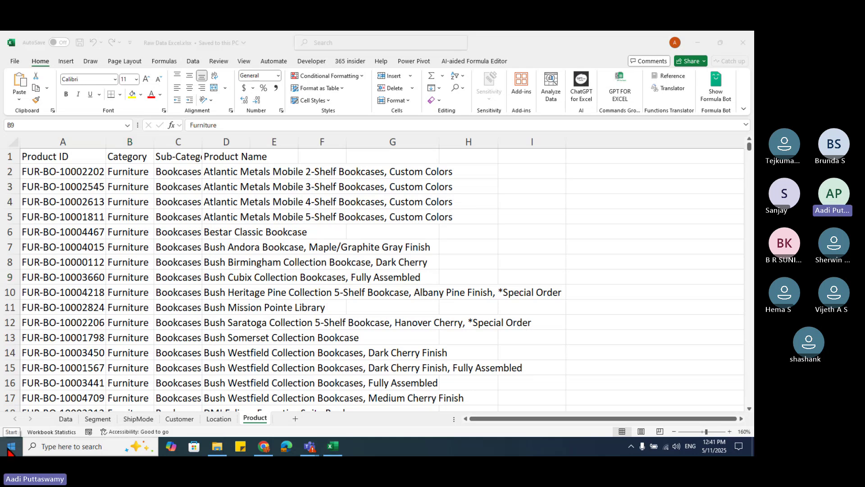
scroll(87, 288, "down", 5)
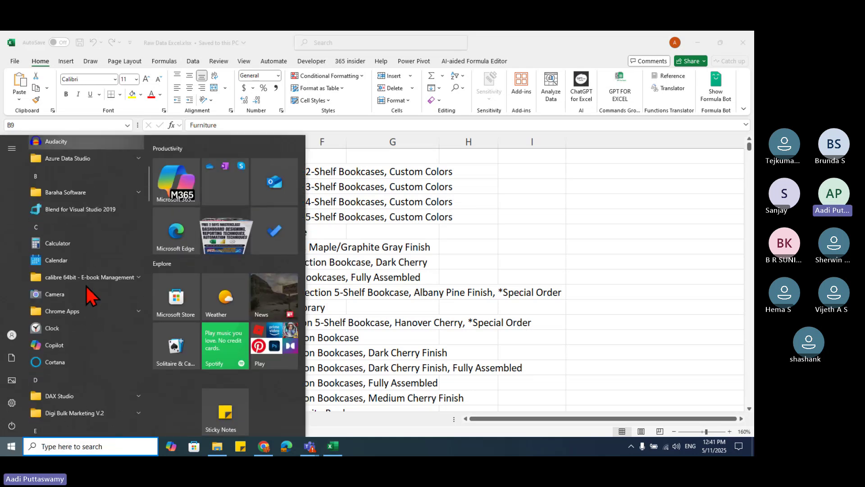
scroll(85, 287, "down", 10)
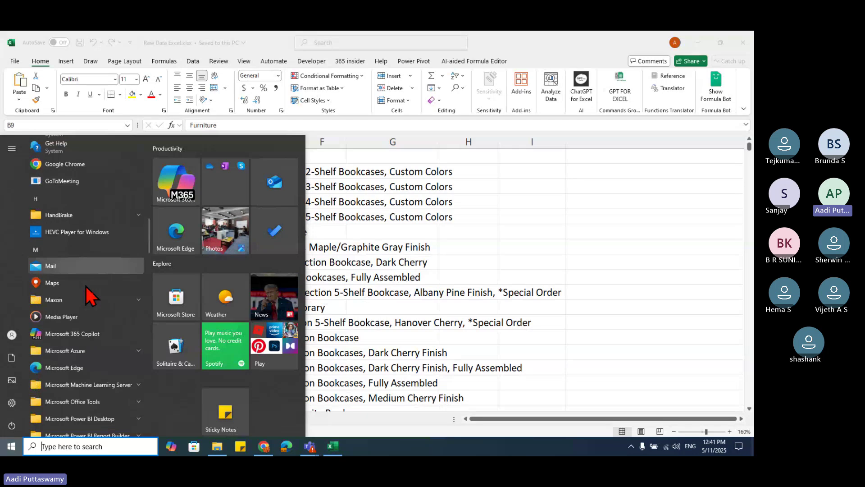
left_click(109, 283)
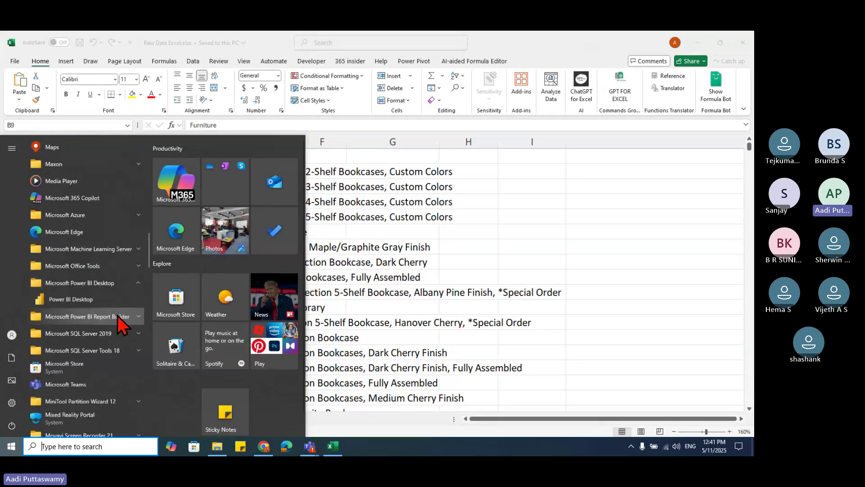
left_click(90, 300)
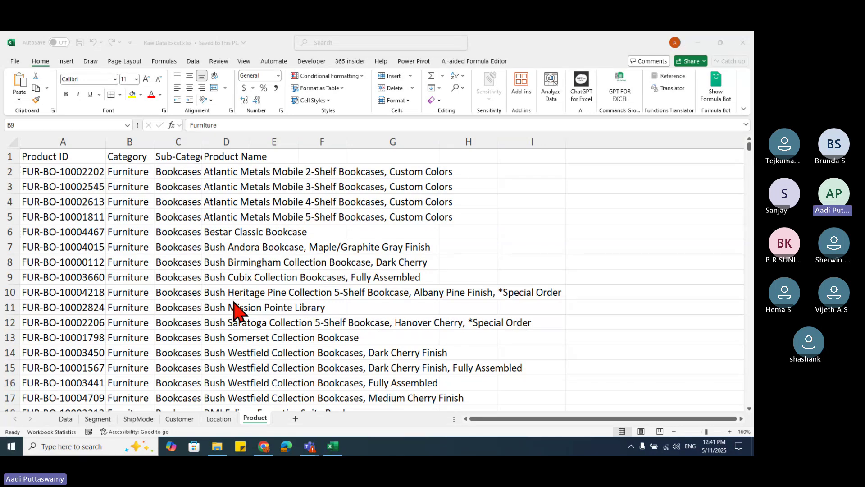
Step: Review the column headers of the Data sheet from Trans_ID to Profit, including Order ID, Order Date and Ship Date
left_click(58, 419)
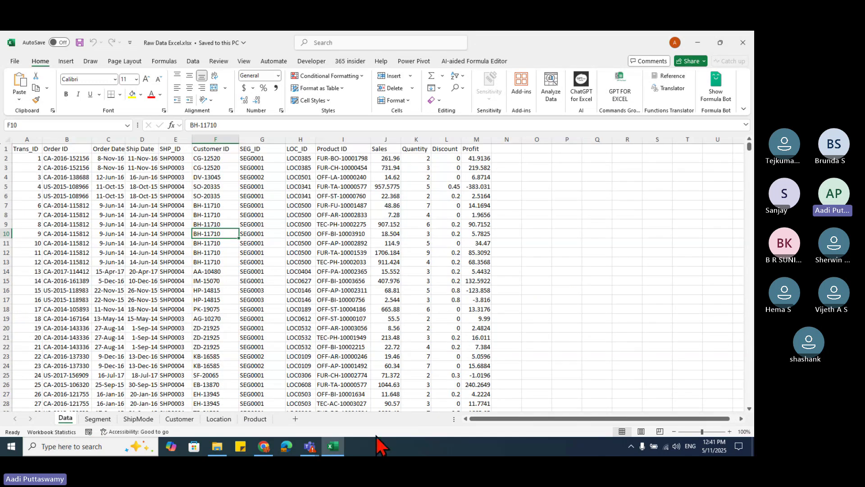
left_click_drag(25, 149, 469, 149)
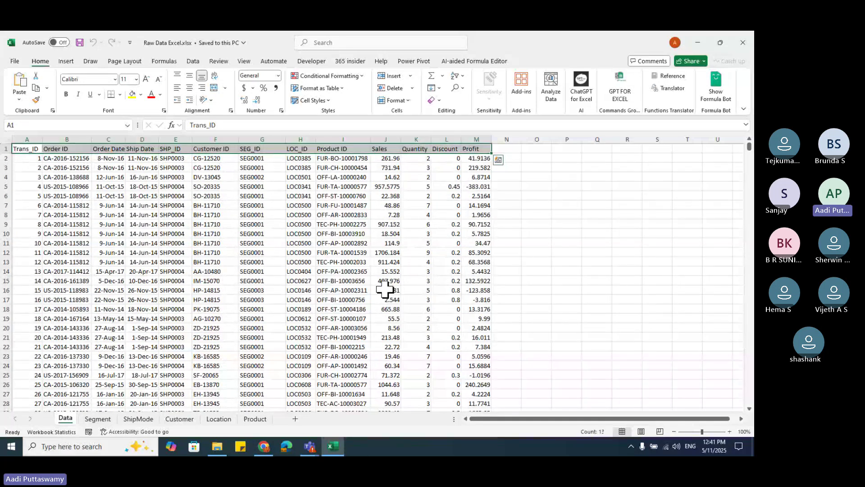
left_click(347, 280)
left_click(25, 149)
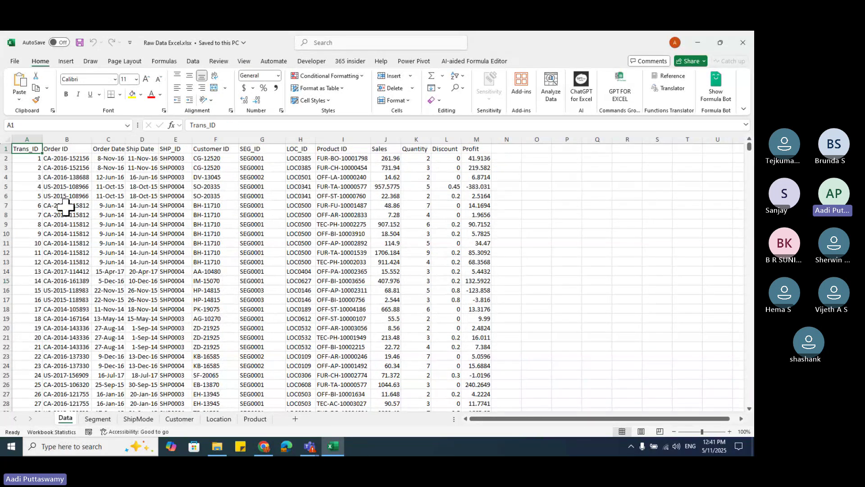
left_click(66, 149)
left_click(116, 149)
left_click(142, 149)
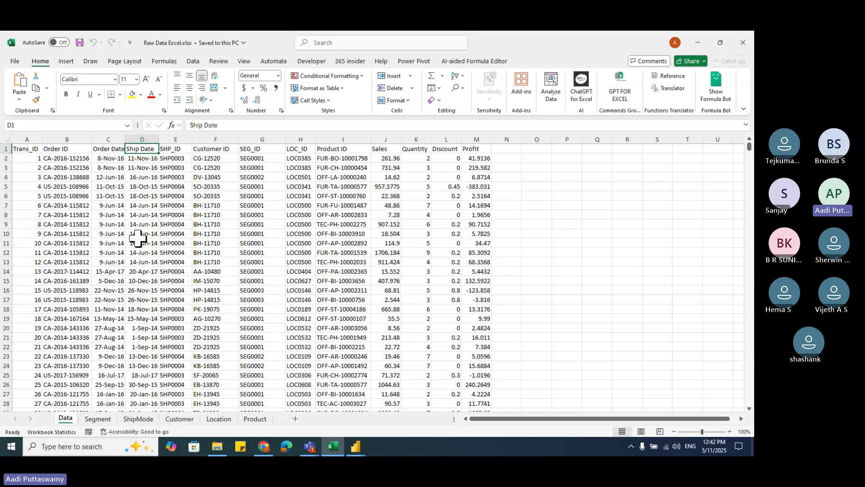
left_click(34, 148)
left_click_drag(34, 149, 471, 148)
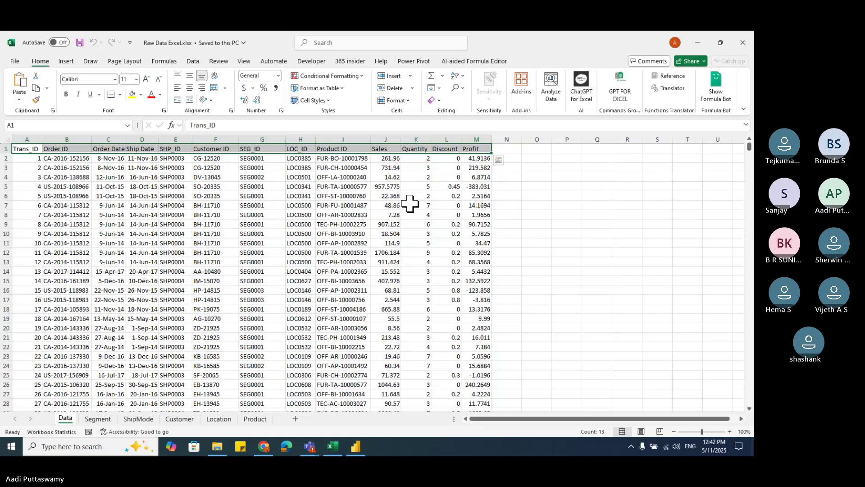
Step: Examine the descriptive columns on the Segment, ShipMode and Customer sheets, and view the Location and Product sheets
left_click(99, 420)
left_click_drag(120, 165, 120, 231)
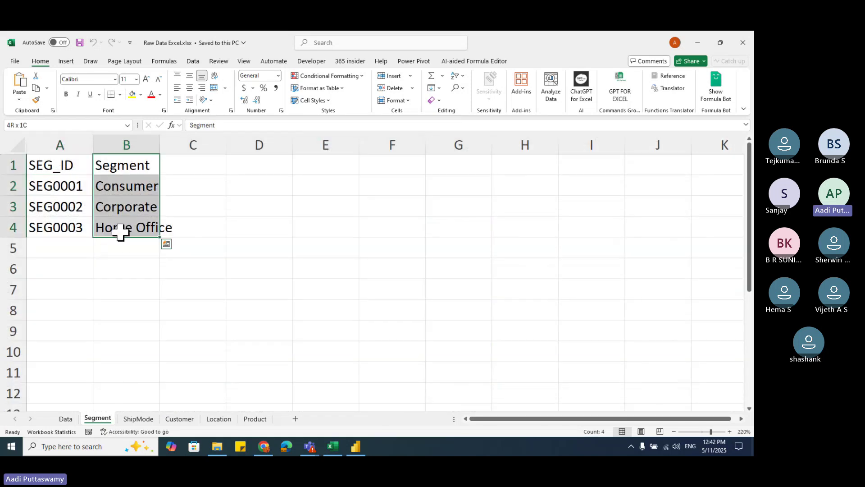
left_click(138, 419)
left_click_drag(94, 181, 96, 227)
left_click(179, 419)
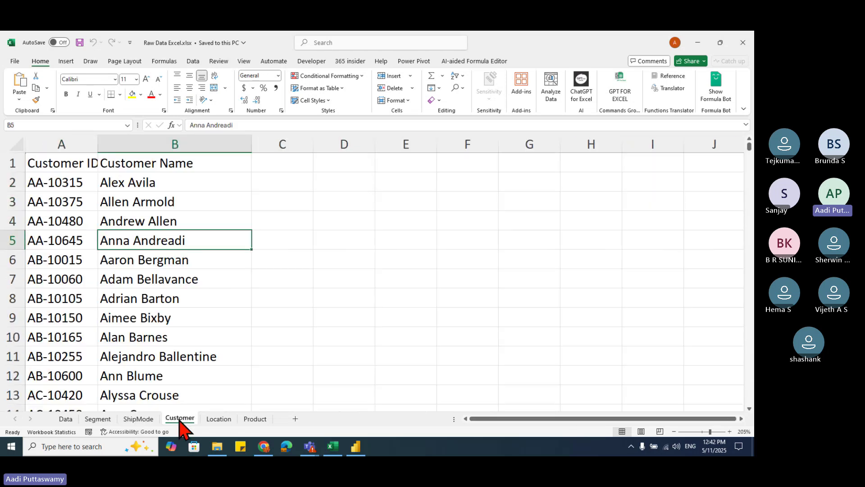
left_click_drag(122, 189, 141, 342)
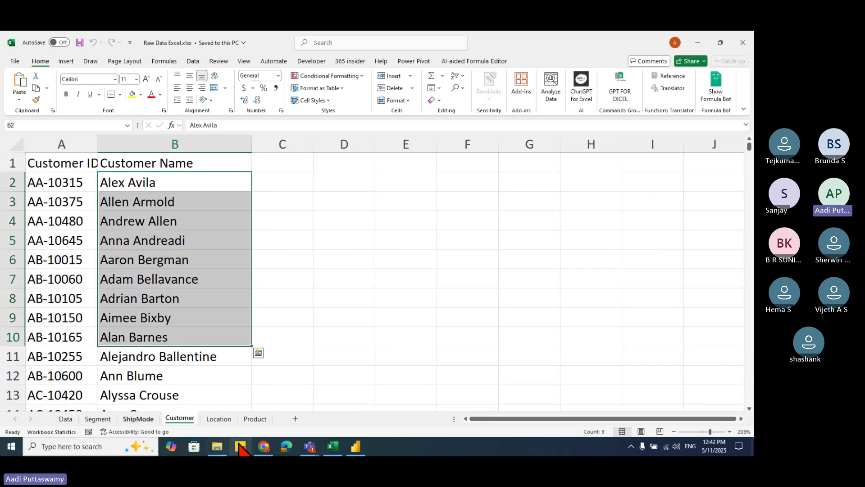
left_click(224, 420)
left_click(251, 420)
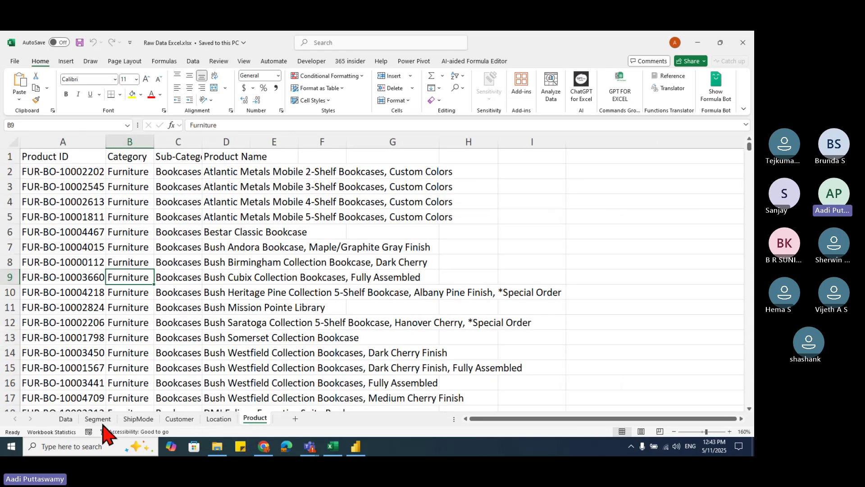
Step: Examine the SHP_ID, Customer ID and LOC_ID key columns on the Data sheet
left_click(68, 419)
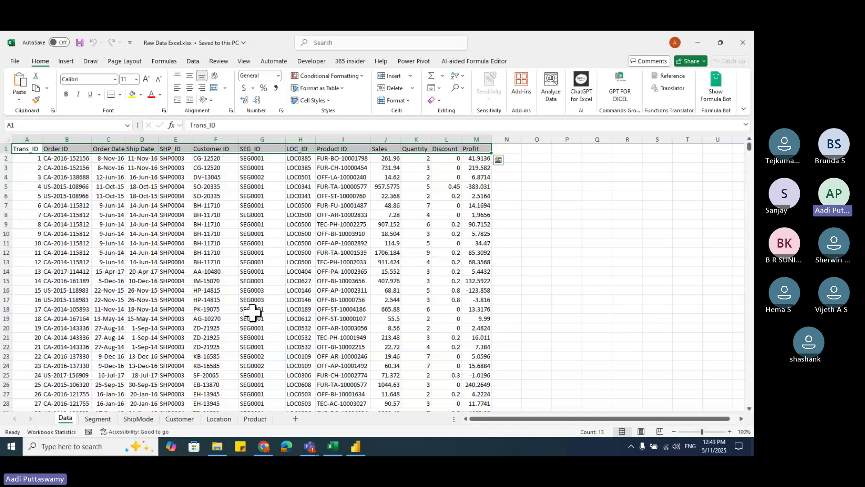
left_click(247, 224)
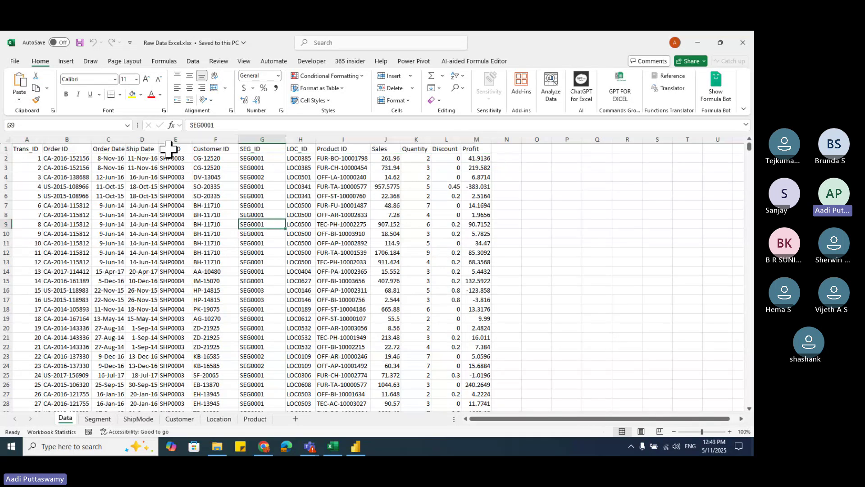
left_click_drag(170, 148, 195, 217)
left_click_drag(222, 149, 248, 217)
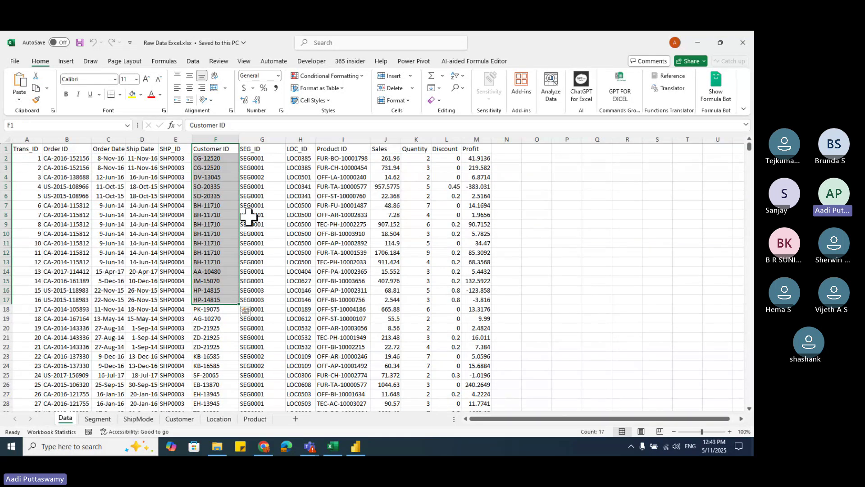
left_click_drag(298, 149, 298, 266)
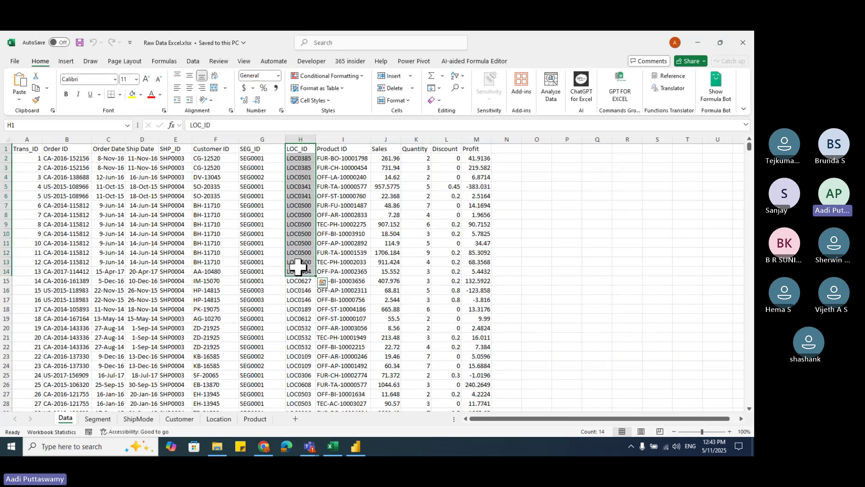
Step: Go through the lookup sheets from Segment to Product again to compare them with the Data sheet's key columns
left_click(108, 420)
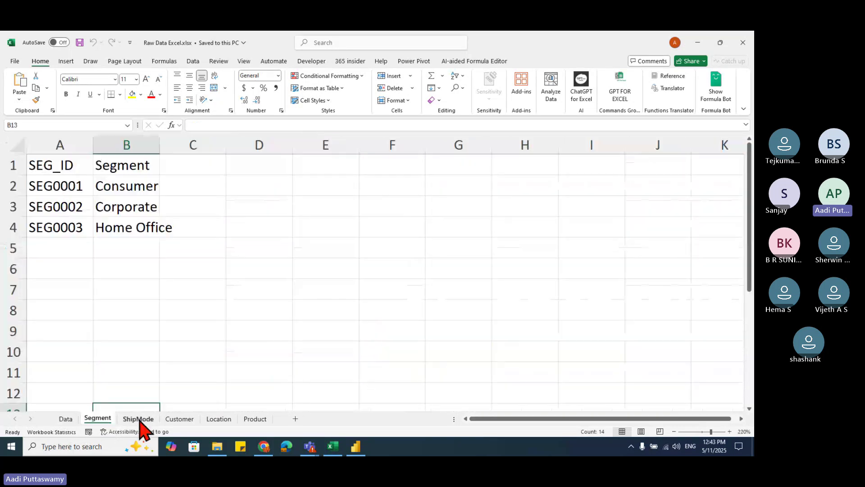
left_click(179, 420)
left_click(224, 420)
left_click(238, 420)
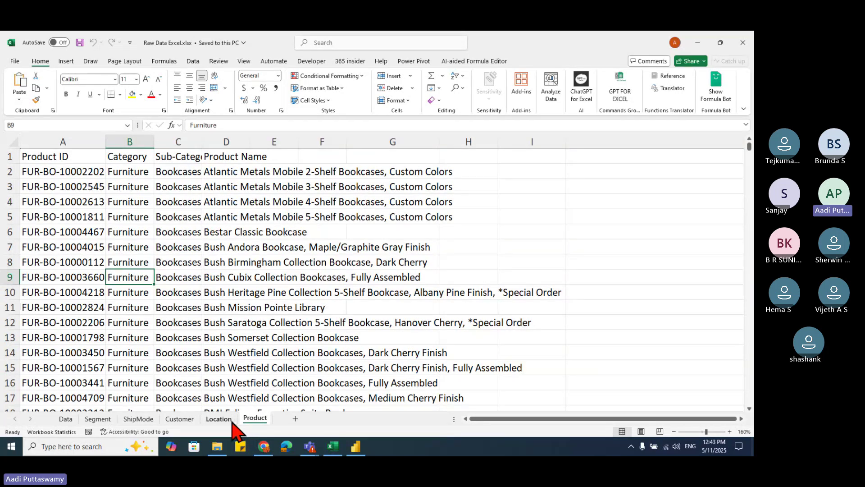
left_click(97, 420)
left_click(137, 420)
left_click(179, 419)
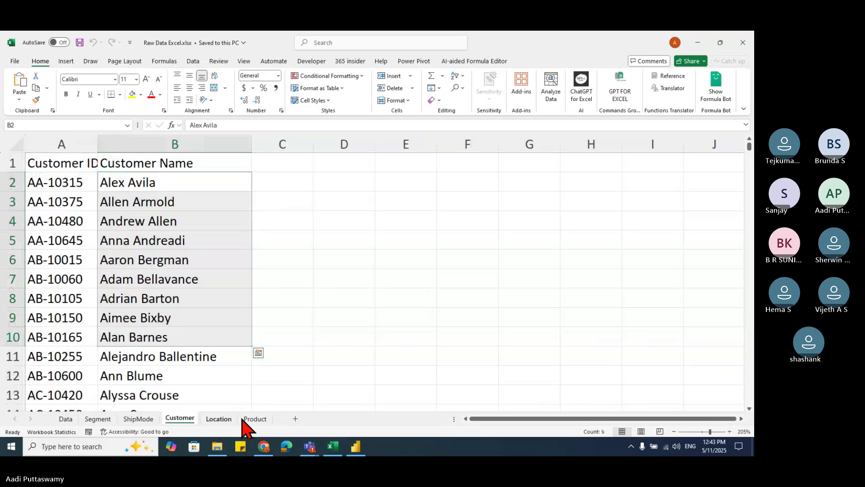
key("ctrl+Page_Down")
key("ctrl+Page_Down")
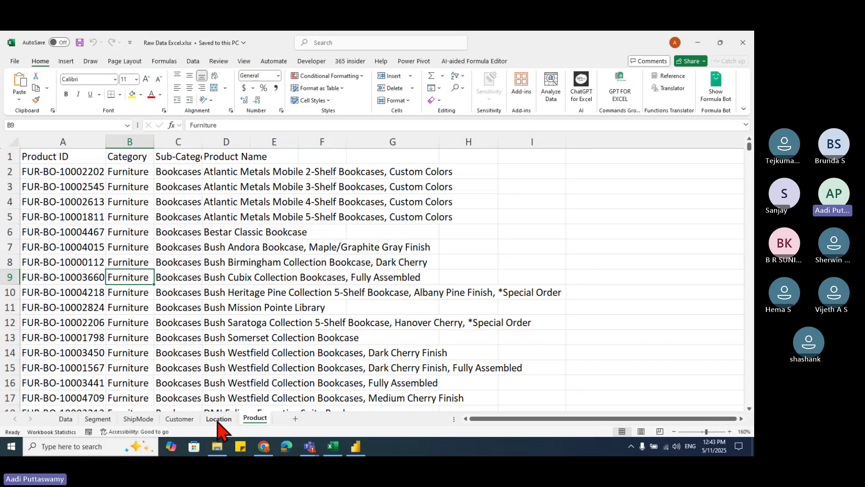
Step: Check the Customer ID and SEG_ID values in the Data sheet's transaction rows
left_click(67, 419)
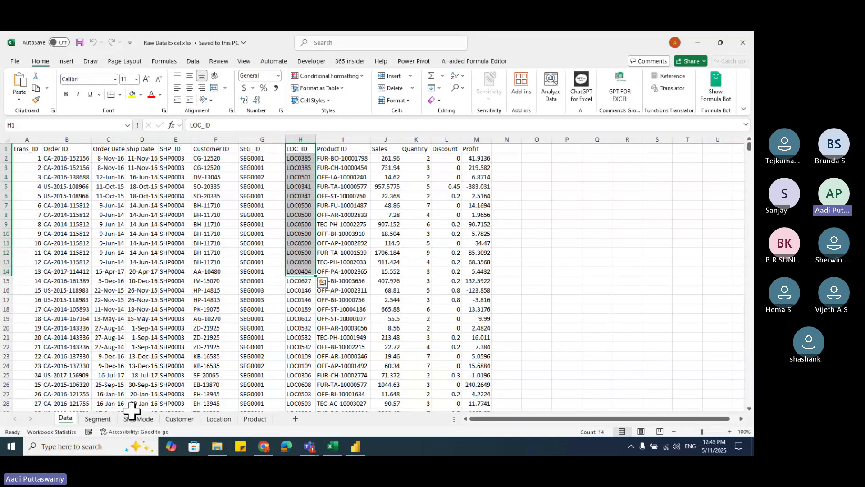
left_click_drag(221, 157, 221, 274)
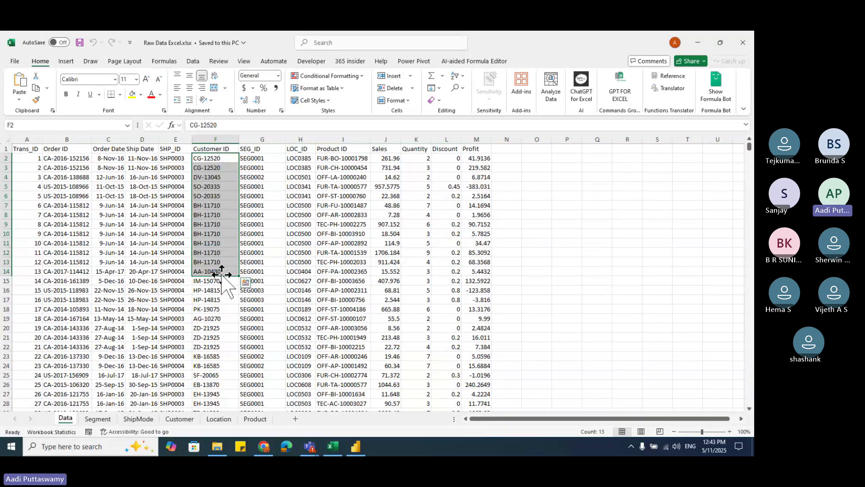
left_click(251, 160)
left_click_drag(251, 160, 234, 257)
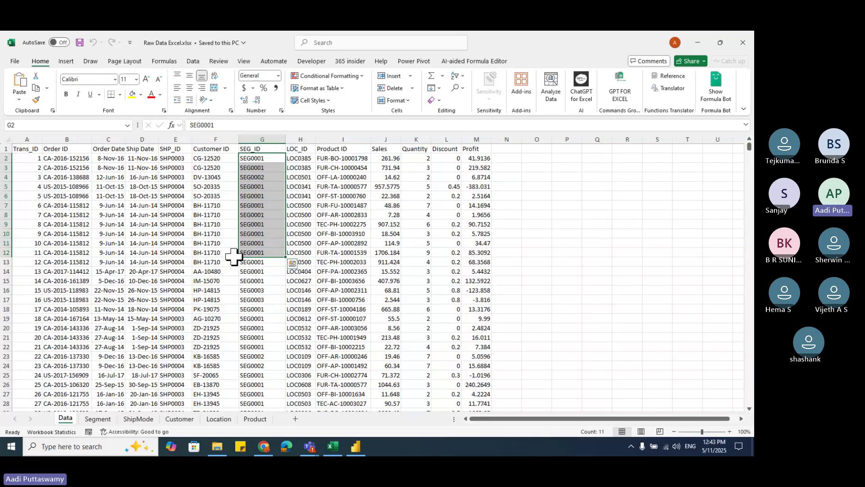
left_click(185, 336)
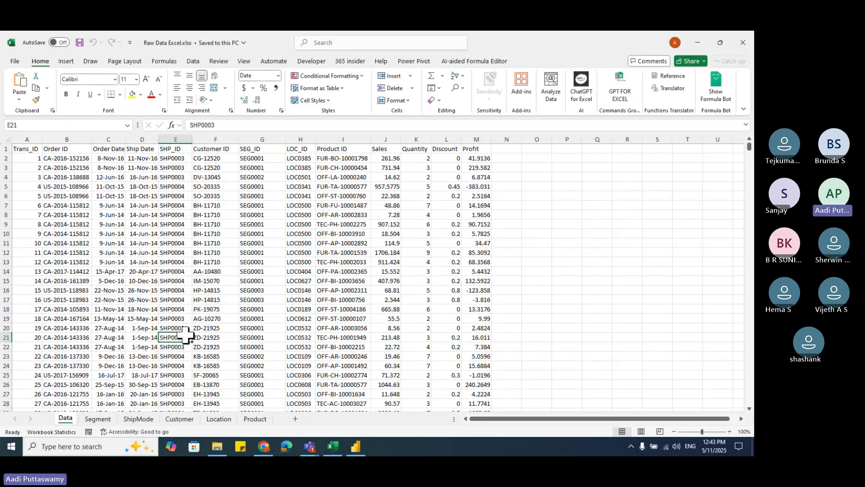
Step: Switch to Power BI Desktop, create a blank report and start saving it to a folder on this device
left_click(355, 446)
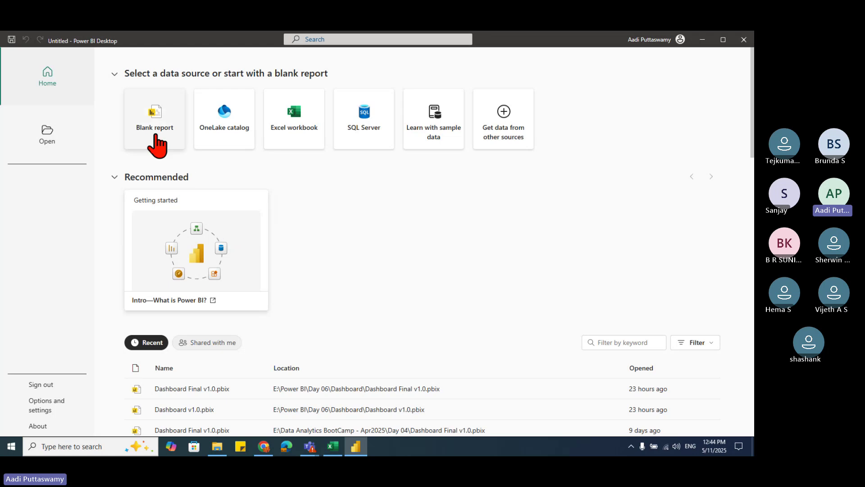
left_click(154, 137)
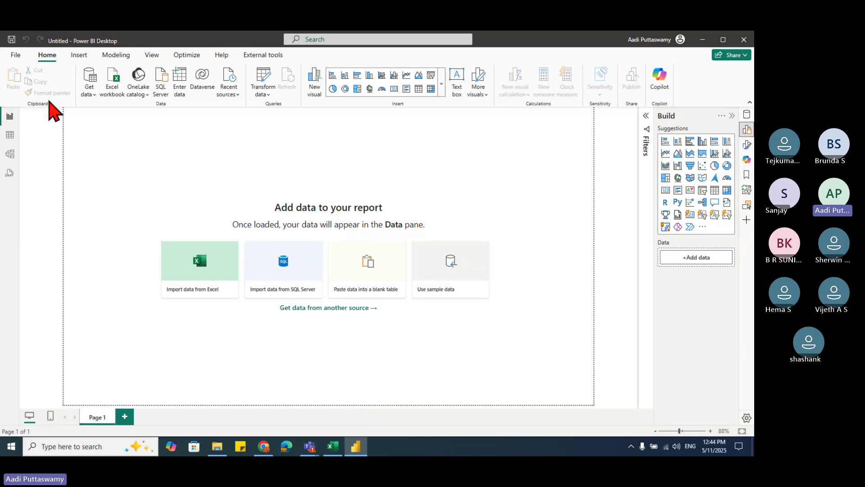
left_click(15, 56)
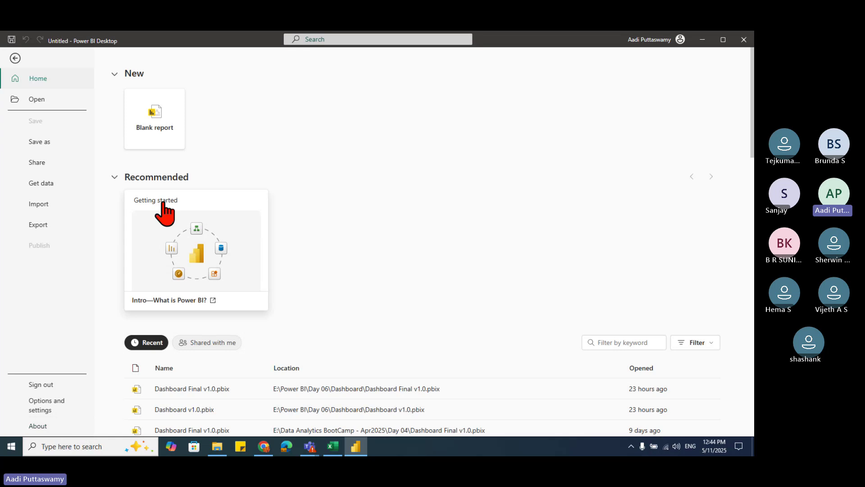
left_click(61, 145)
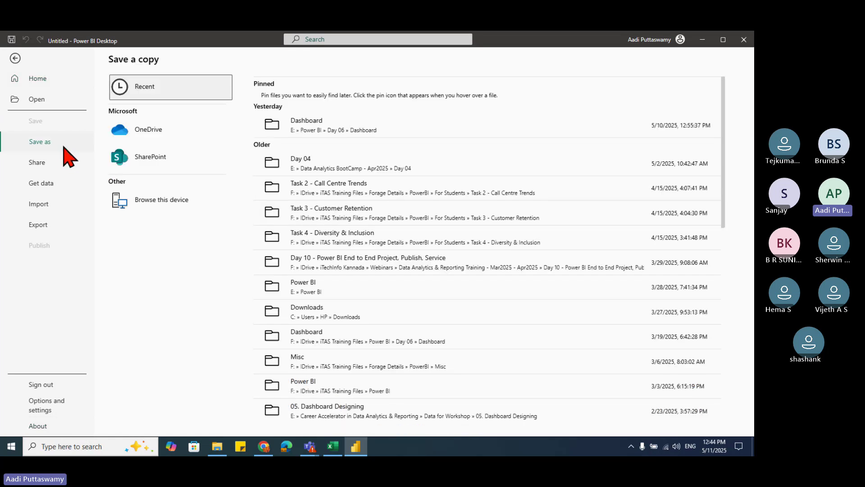
left_click(164, 208)
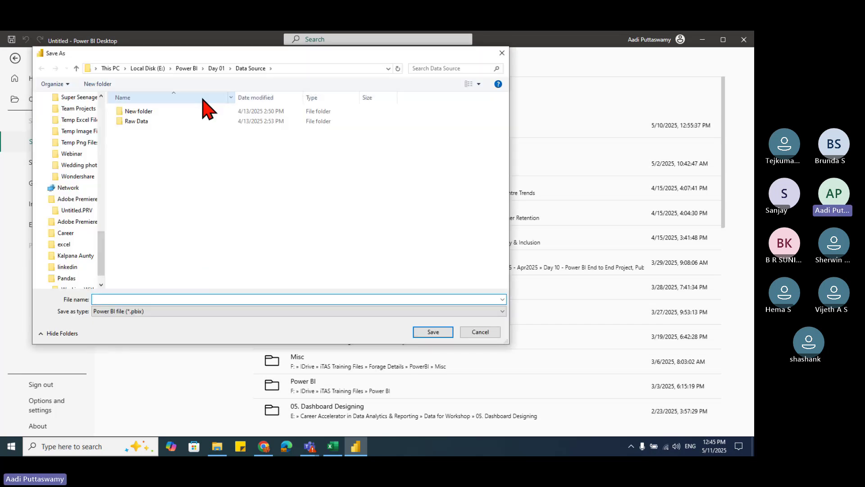
Step: Browse to the Dashboard Master Class folder on Local Disk (E:) as the report's save location
left_click_drag(105, 247, 106, 108)
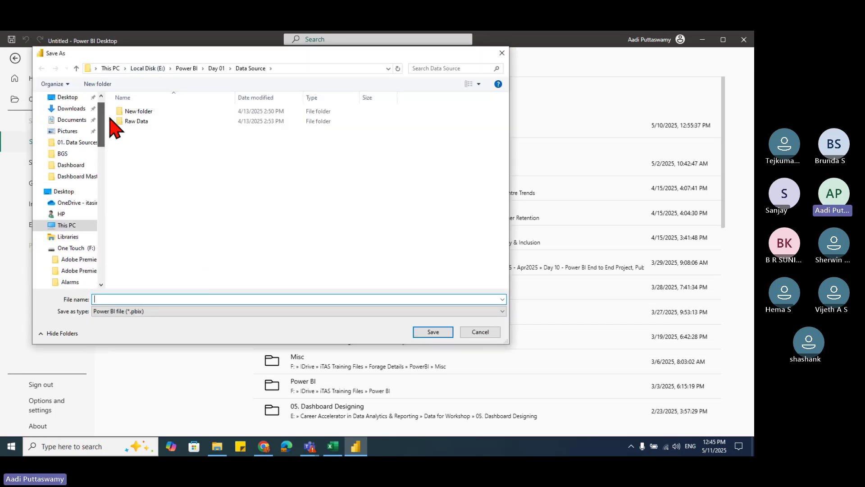
left_click(41, 225)
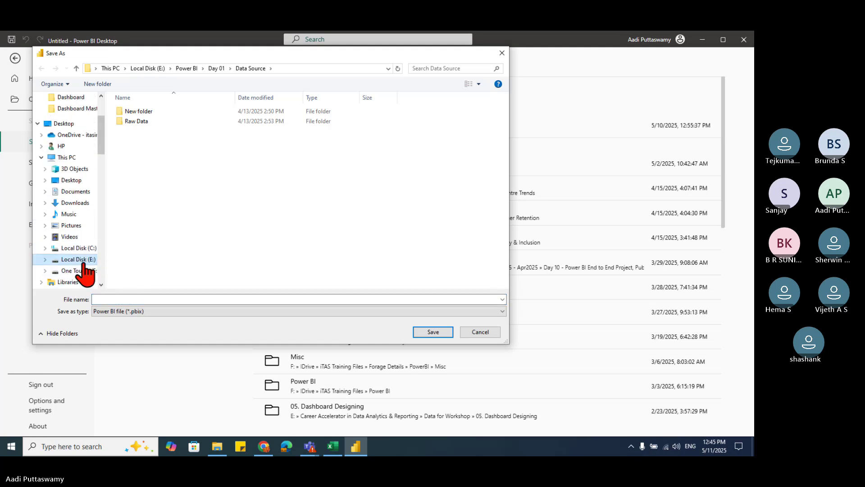
left_click(74, 259)
scroll(218, 237, "down", 3)
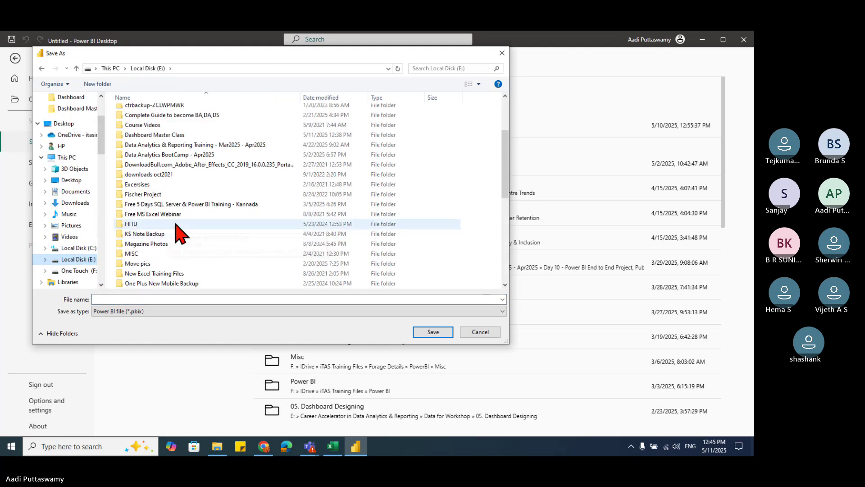
scroll(174, 227, "up", 3)
double_click(151, 220)
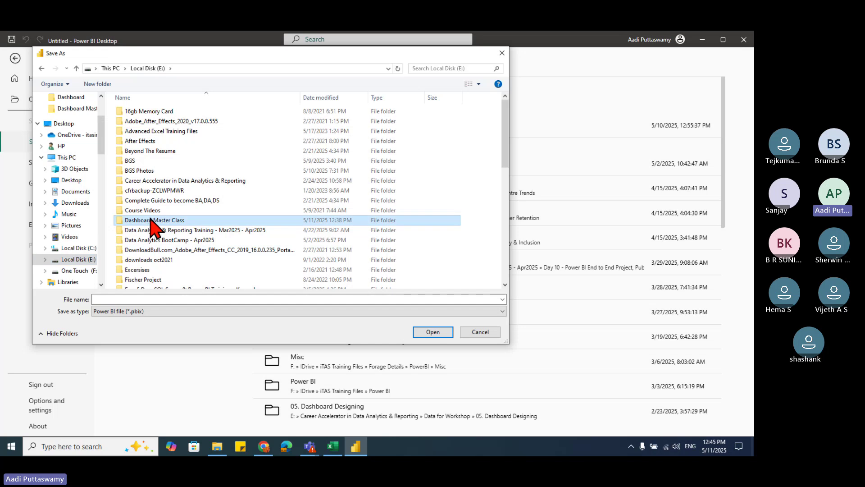
Step: Name the report Dashboard Master Class May2025 and save it as a Power BI file
left_click(141, 299)
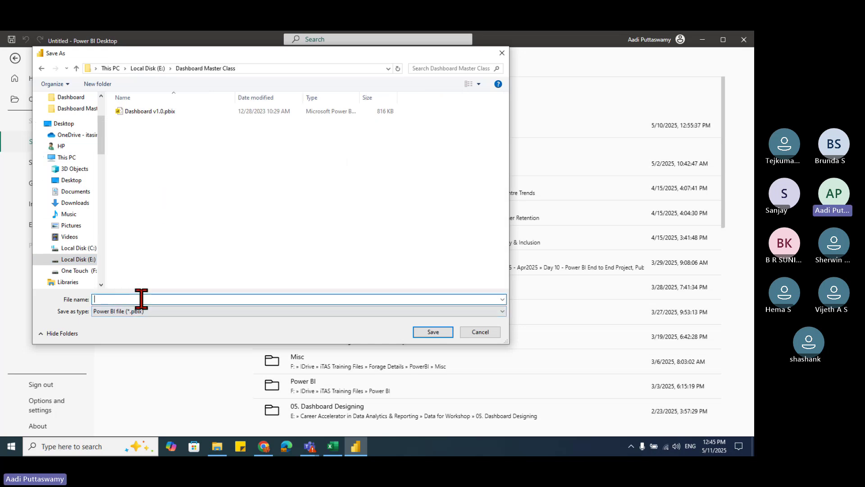
type("Das")
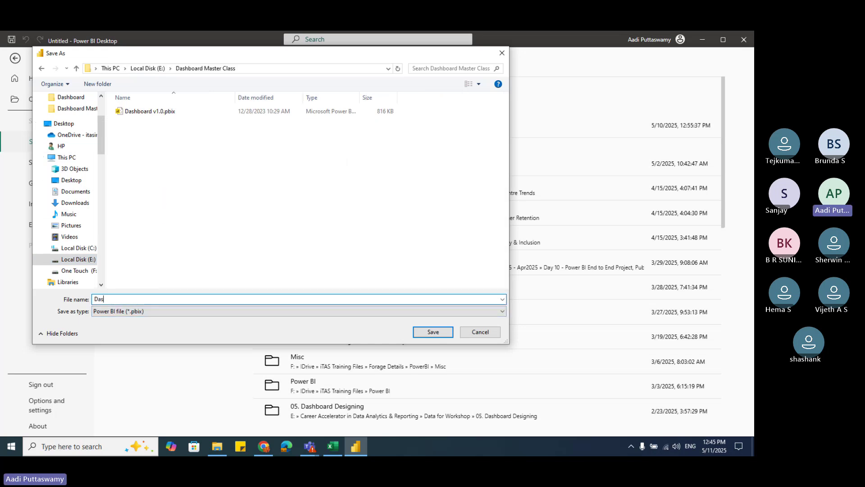
type("hboard ")
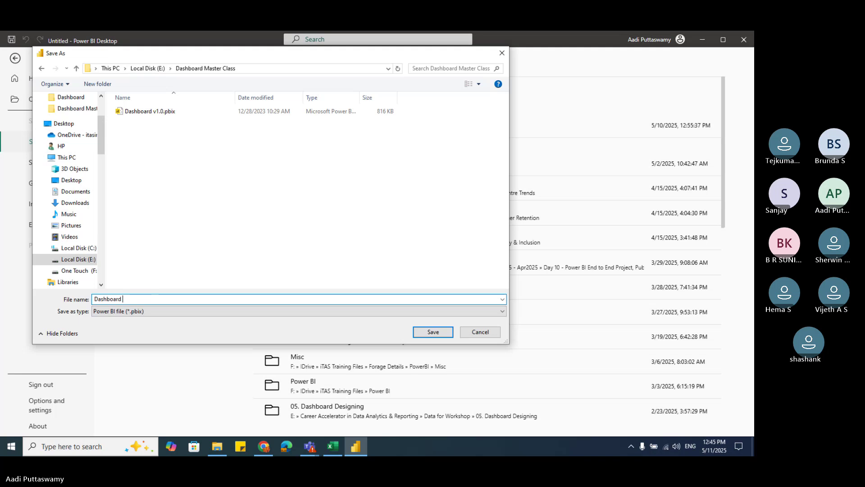
type("Master")
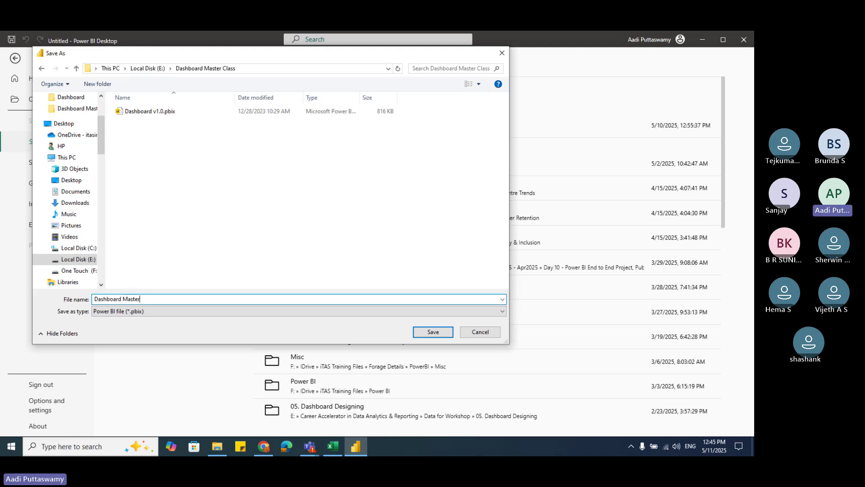
type(" Class")
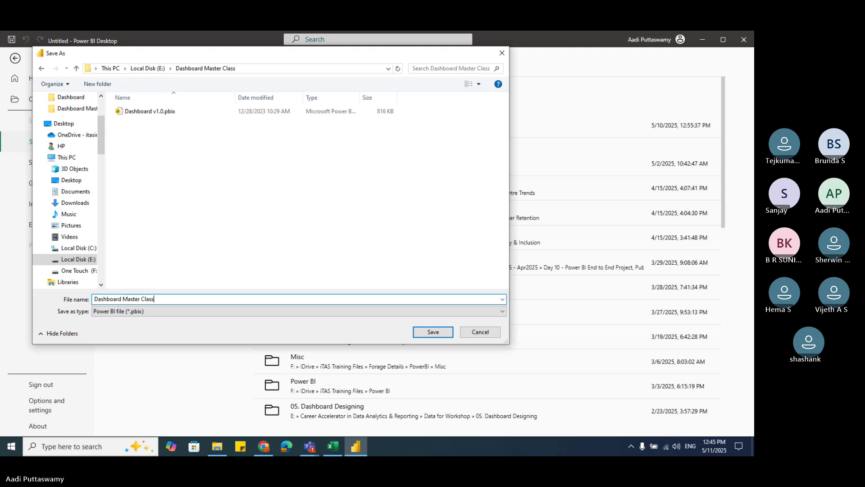
type(" Ma")
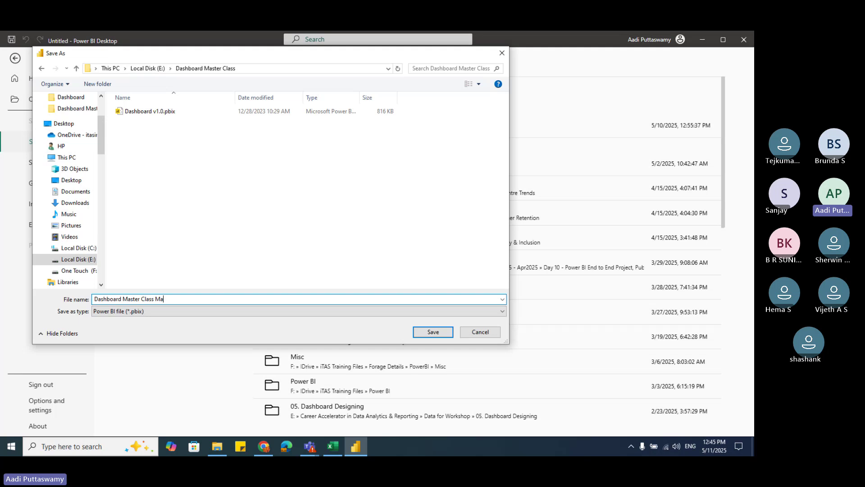
type("y2025")
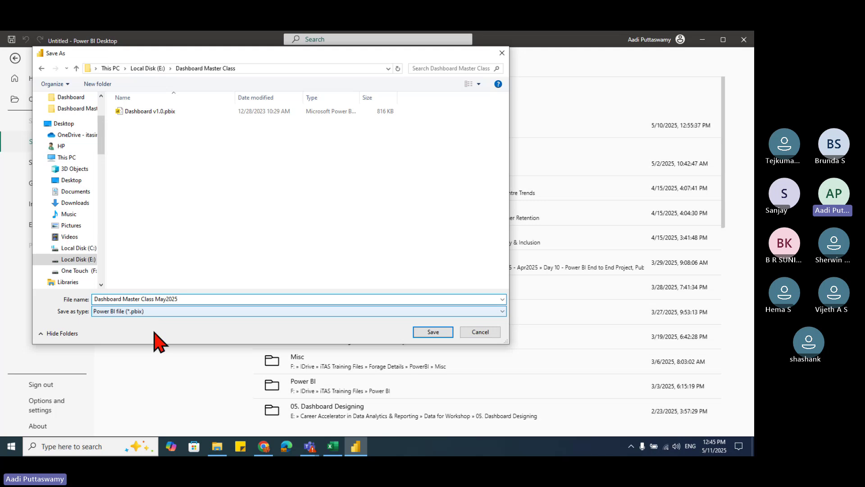
left_click(433, 333)
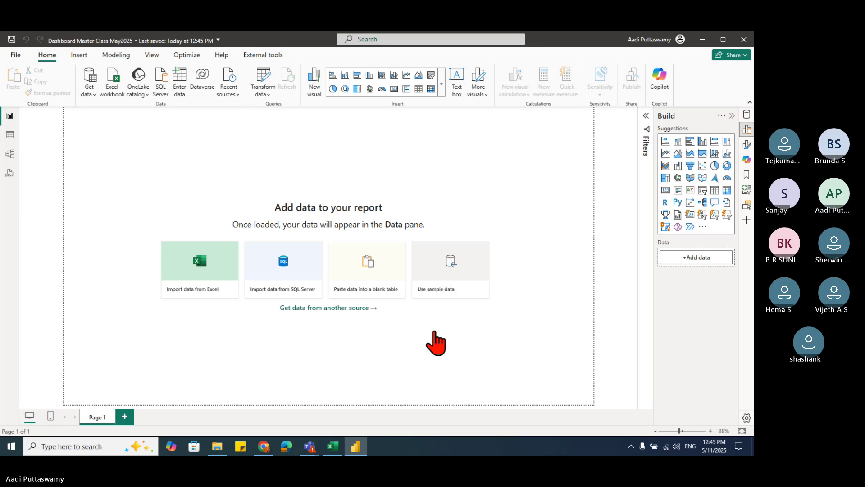
Step: Switch to Excel to check the Customer ID column on the Data sheet, and return to Power BI Desktop
left_click(333, 446)
left_click(200, 339)
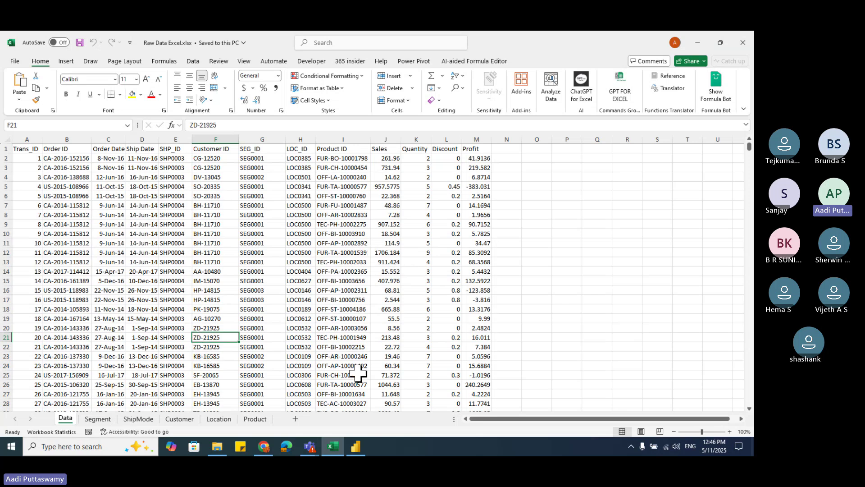
left_click(356, 446)
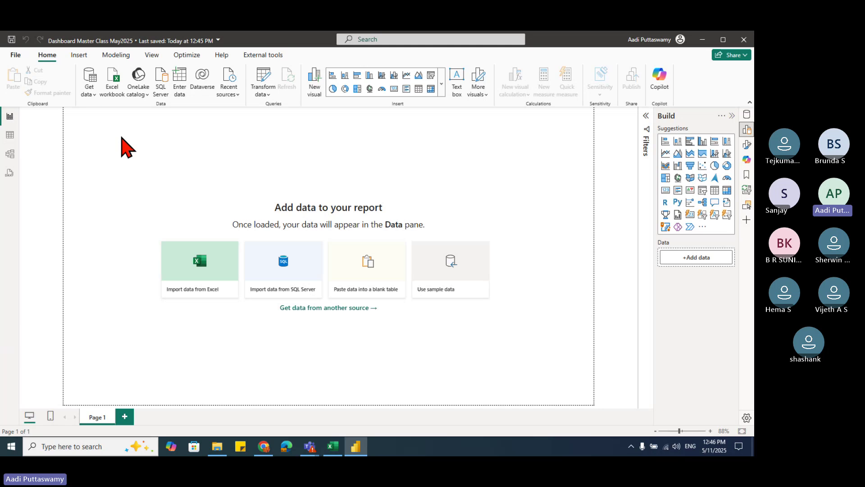
Step: Get data from the Excel workbook Raw Data Excel.xlsx in the Dashboard Master Class folder
left_click(90, 94)
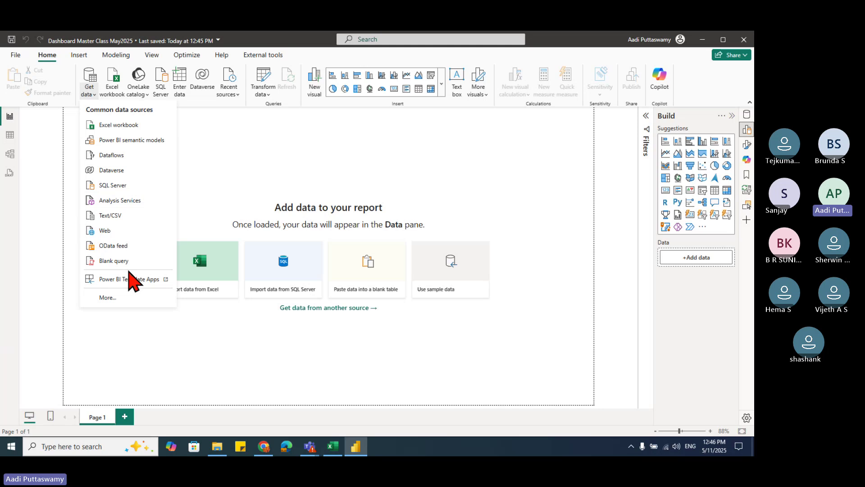
left_click(117, 128)
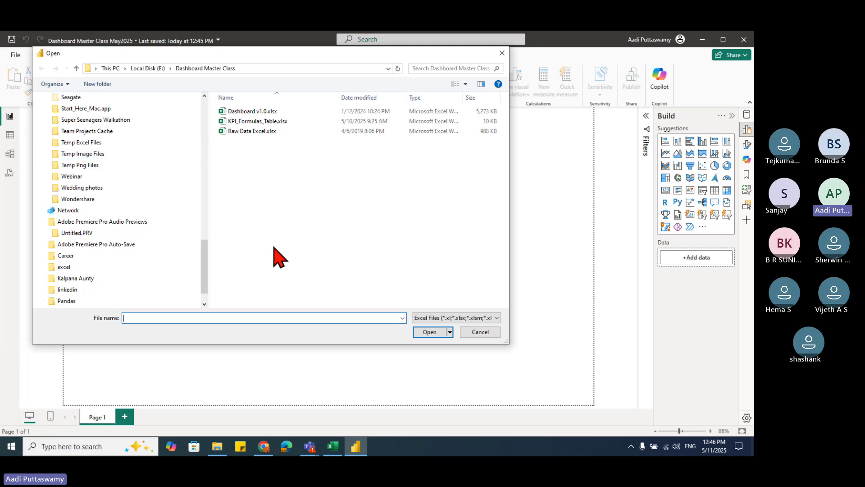
left_click(237, 132)
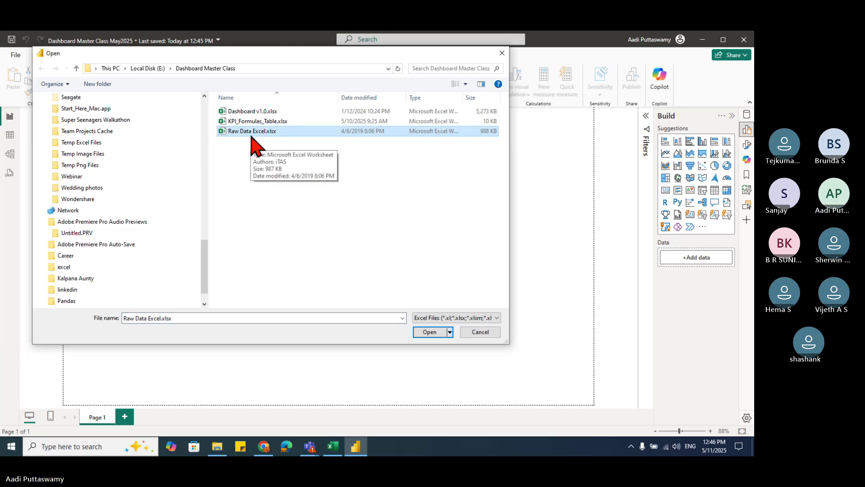
left_click(422, 331)
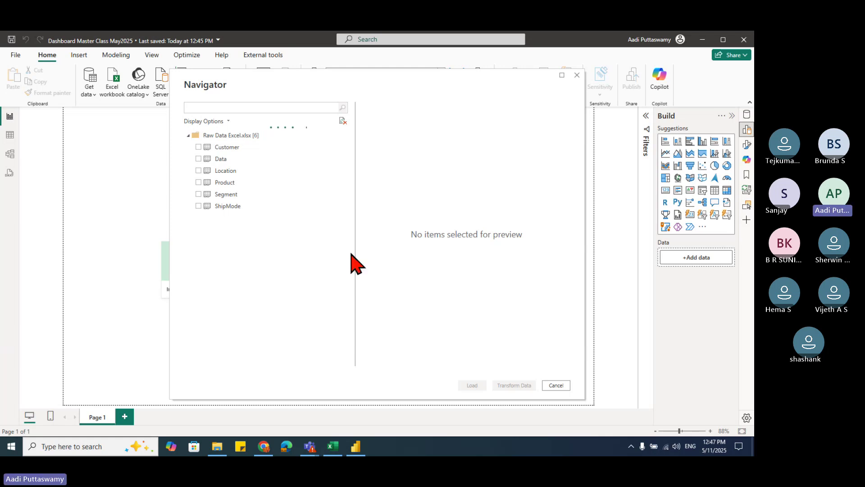
Step: Select the Customer, Data, Location, Product, Segment and ShipMode tables for import
left_click(199, 147)
left_click(198, 159)
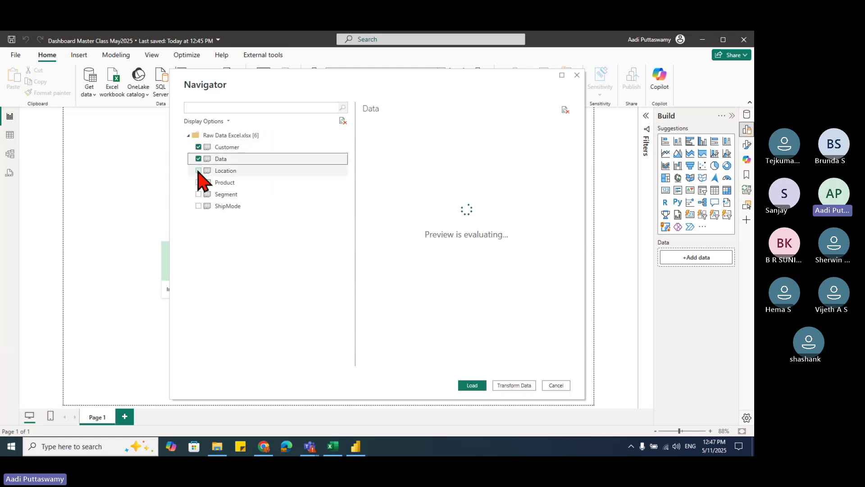
left_click(199, 171)
left_click(199, 182)
left_click(198, 194)
left_click(198, 205)
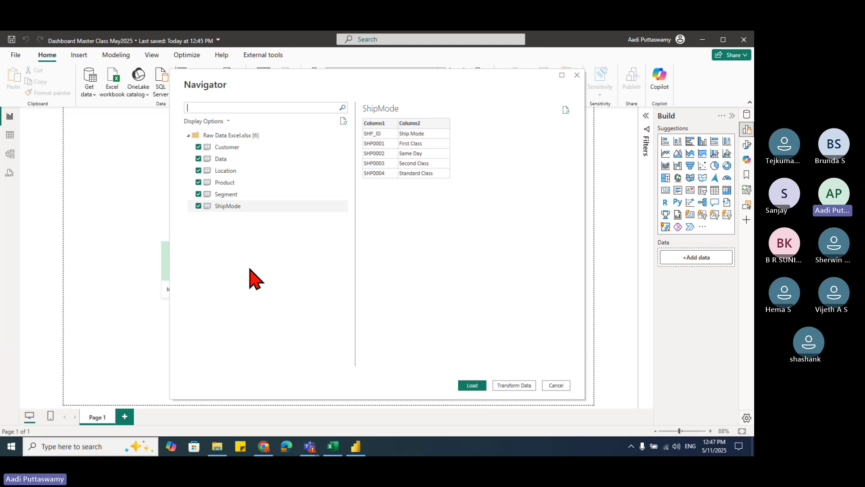
Step: Preview the column headers of each table from Customer to ShipMode, and load all six tables without transforming them
left_click(230, 155)
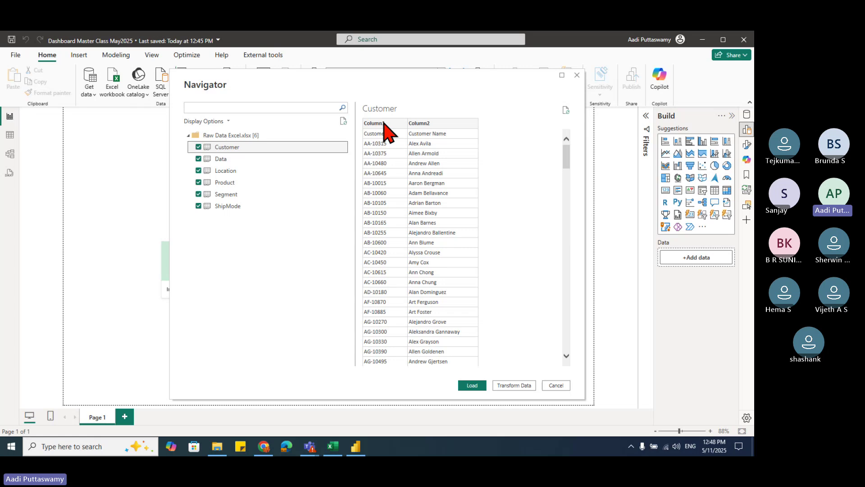
left_click(228, 158)
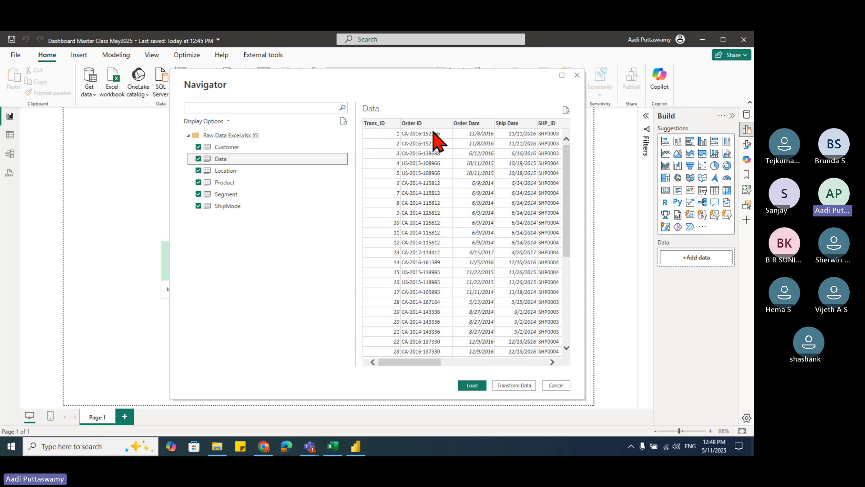
left_click(224, 171)
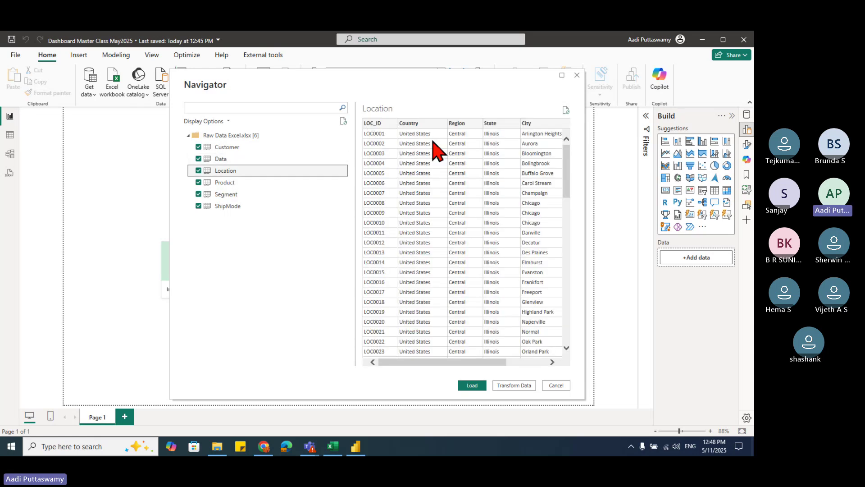
left_click(228, 183)
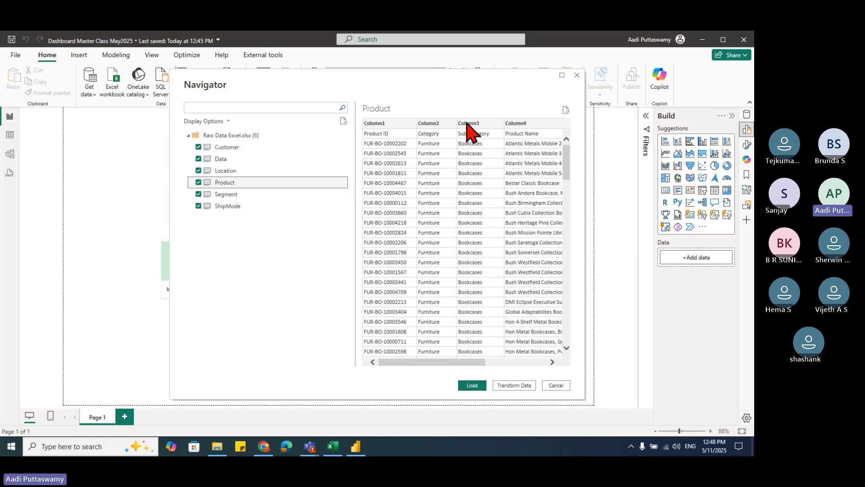
left_click(233, 195)
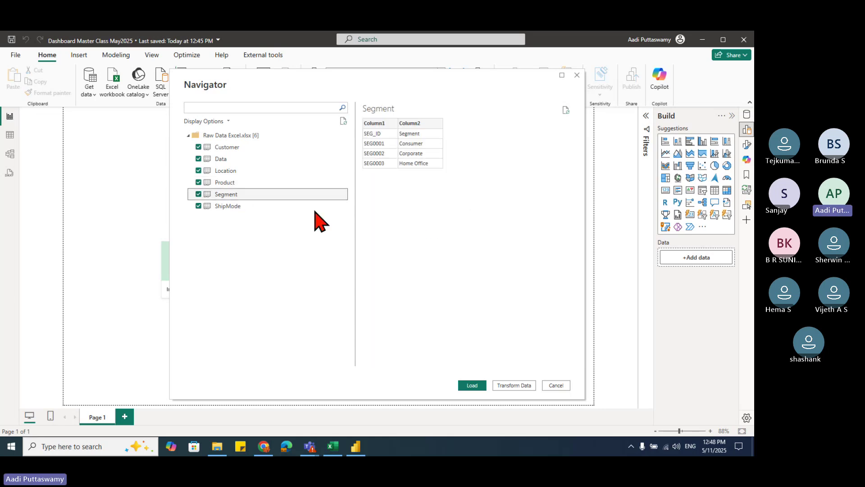
left_click(248, 208)
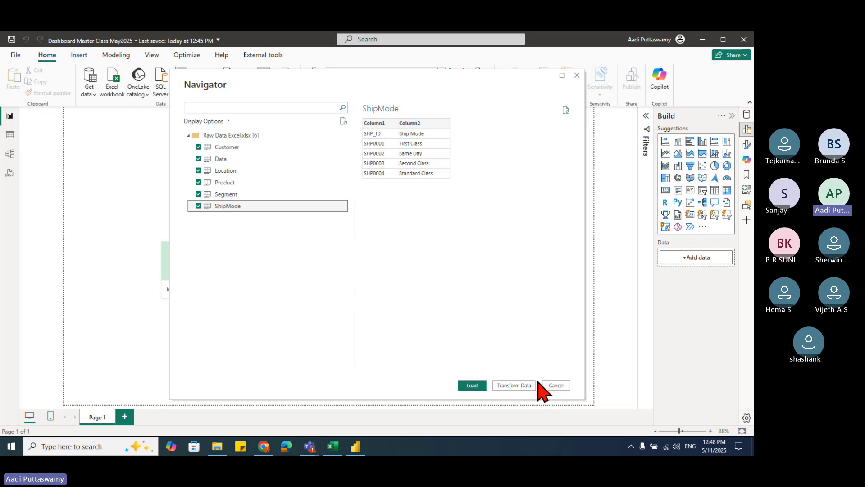
left_click(472, 386)
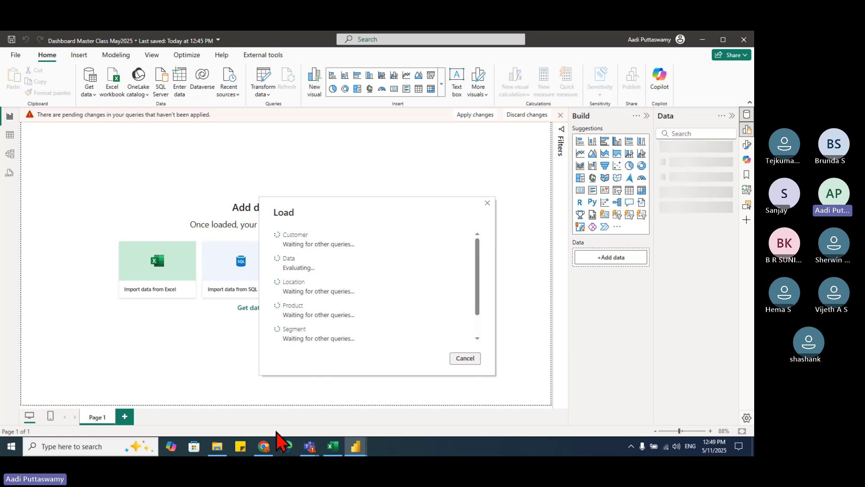
Step: Switch to the Microsoft Teams meeting window and open the meeting chat
mouse_move(311, 448)
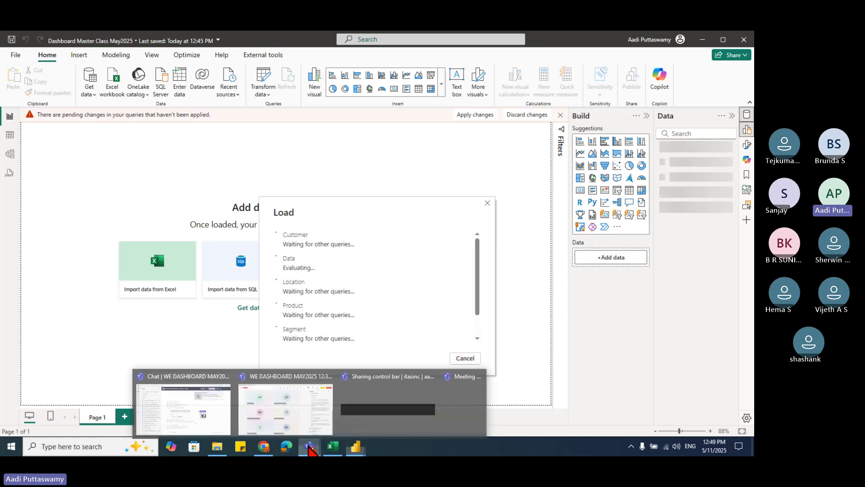
left_click(299, 414)
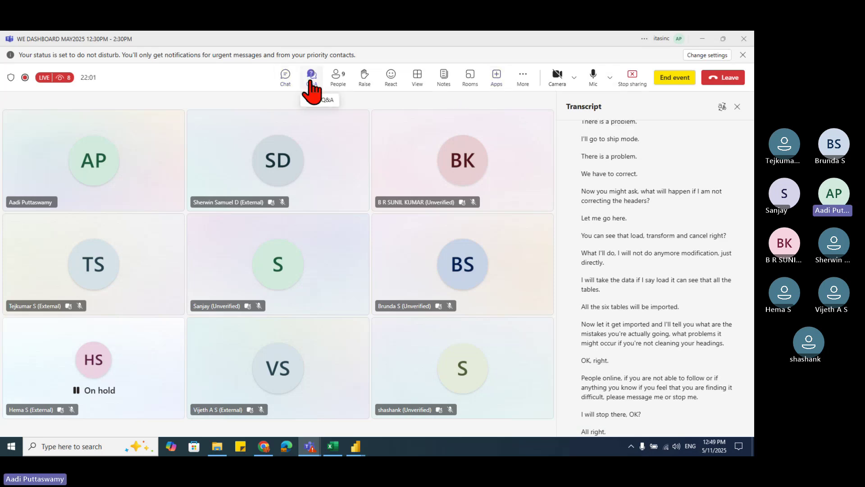
left_click(286, 75)
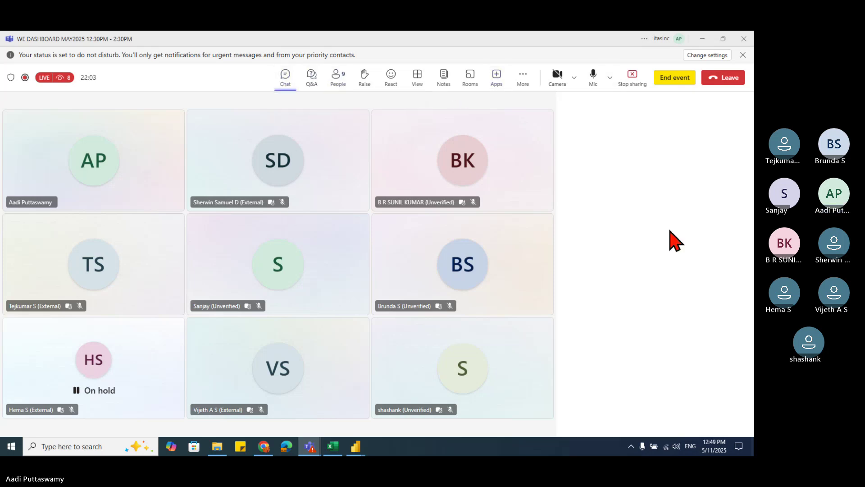
Step: Minimise the Teams meeting, return to the Power BI report, and reduce its window from maximised size
left_click(702, 38)
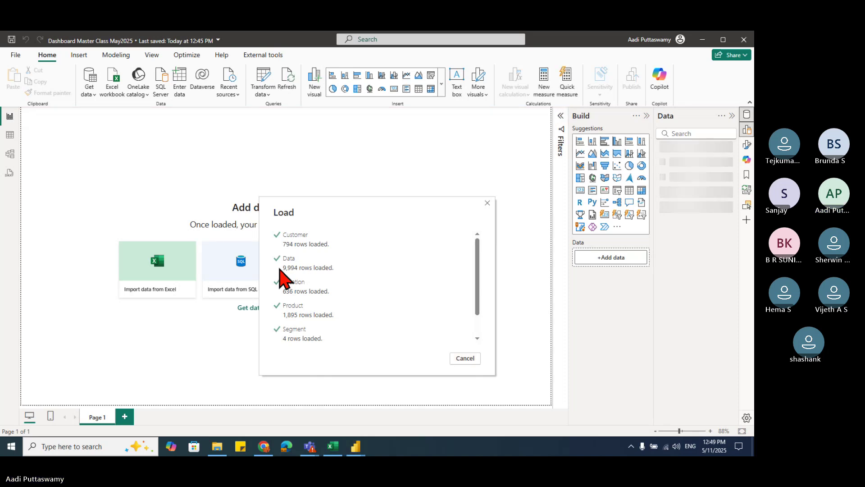
key("alt+Tab")
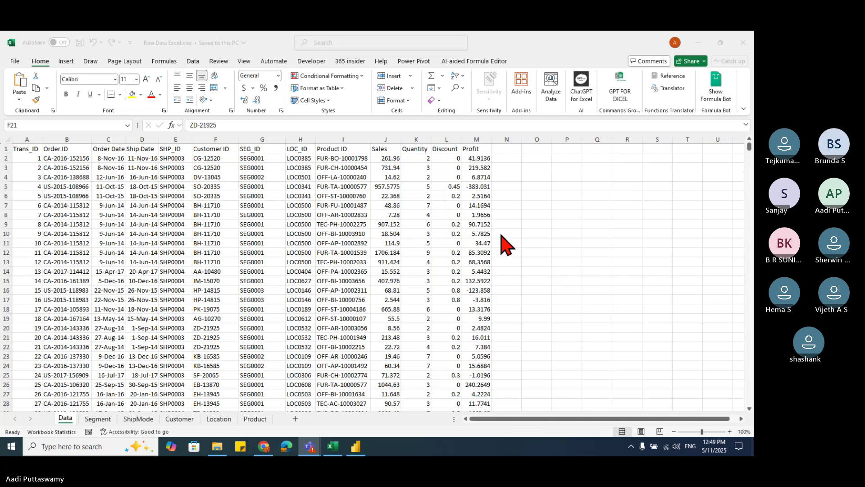
key("alt+Tab")
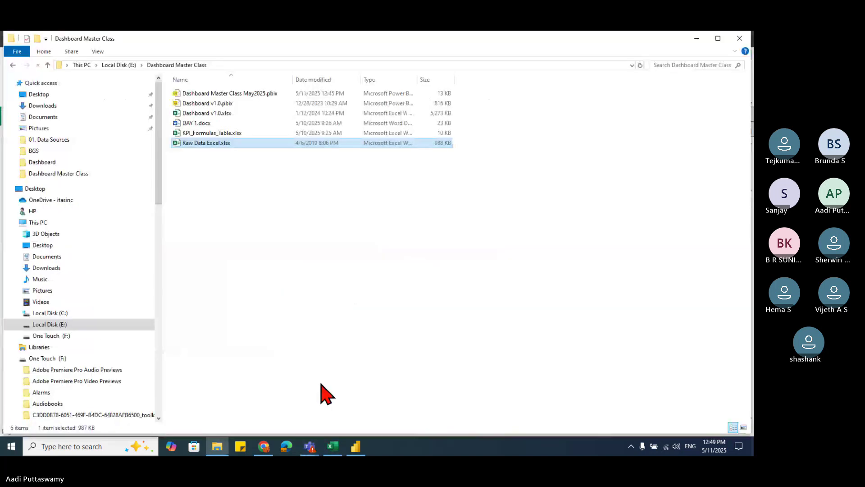
key("alt+Tab")
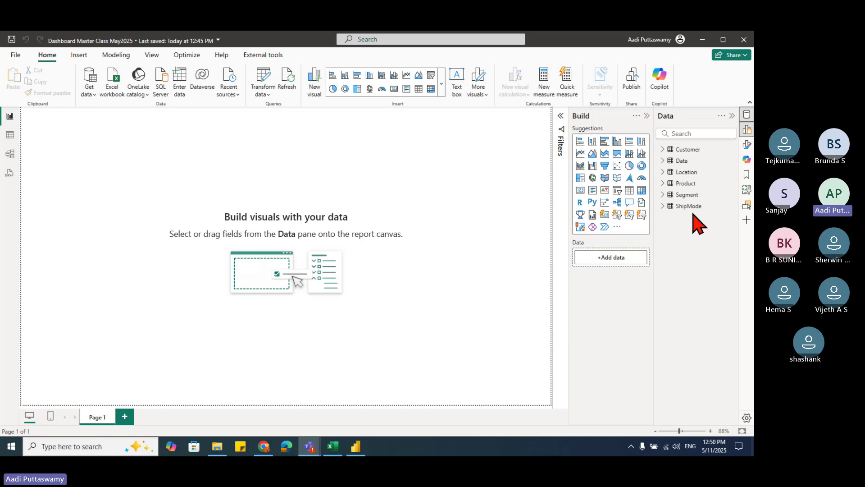
left_click(723, 40)
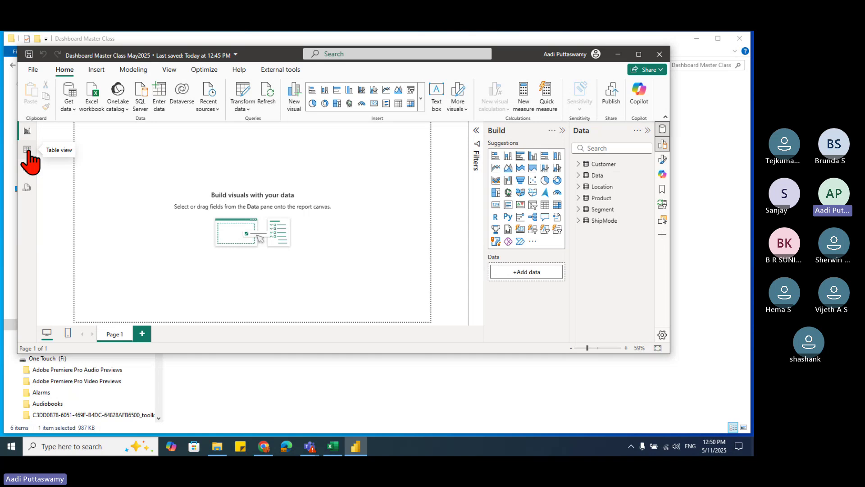
Step: Review the column headers of the loaded Customer, Data, Product and ShipMode tables in Table view
left_click(27, 150)
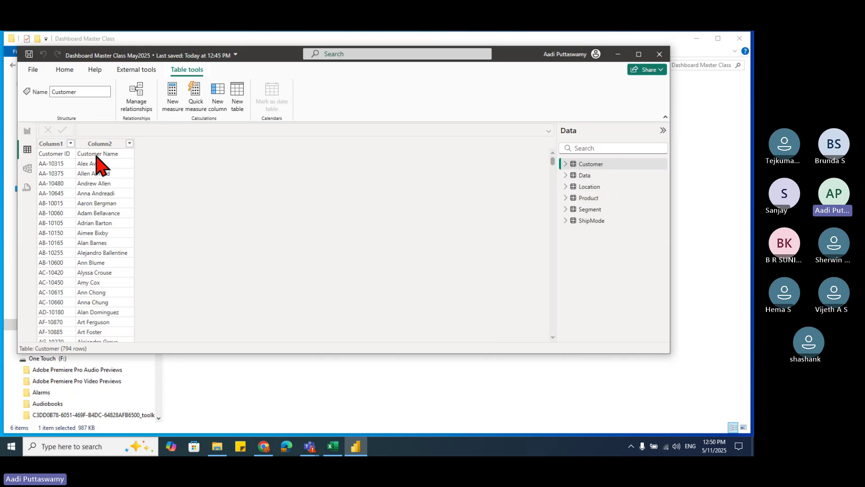
left_click(111, 147)
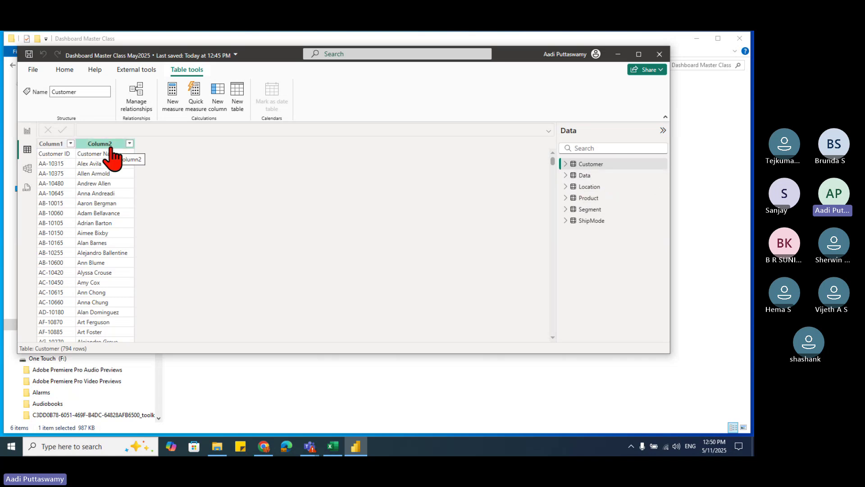
left_click(584, 176)
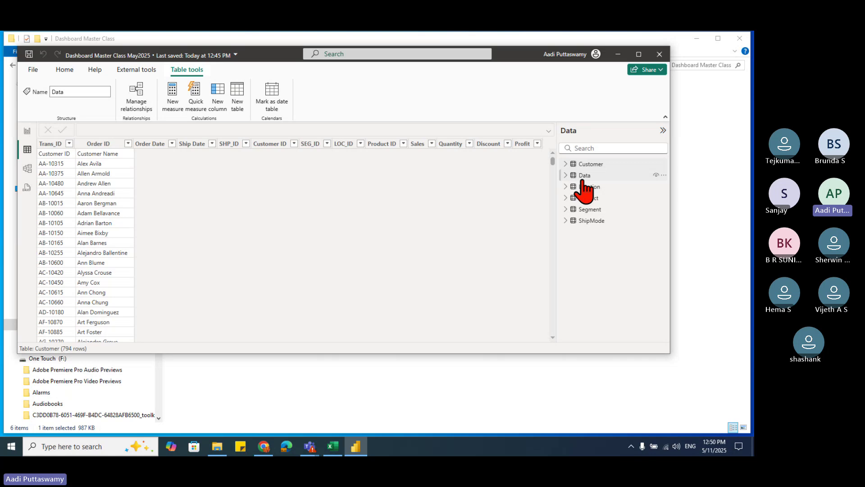
left_click(585, 199)
left_click(586, 221)
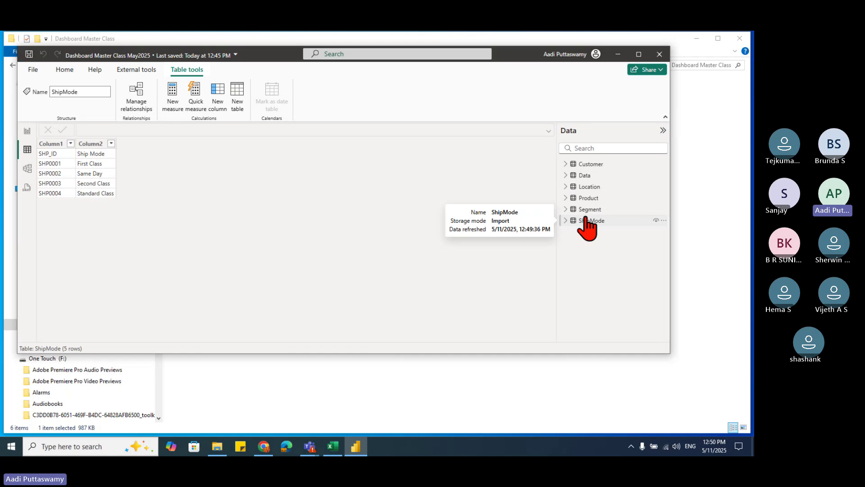
Step: Show the data model diagram with more room by making the window taller and collapsing the Properties and Data panes
left_click(27, 168)
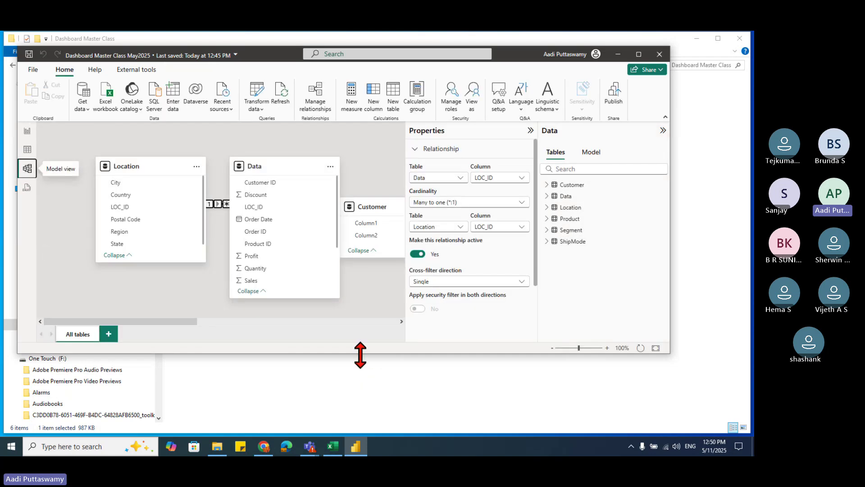
left_click_drag(359, 353, 383, 425)
left_click(530, 130)
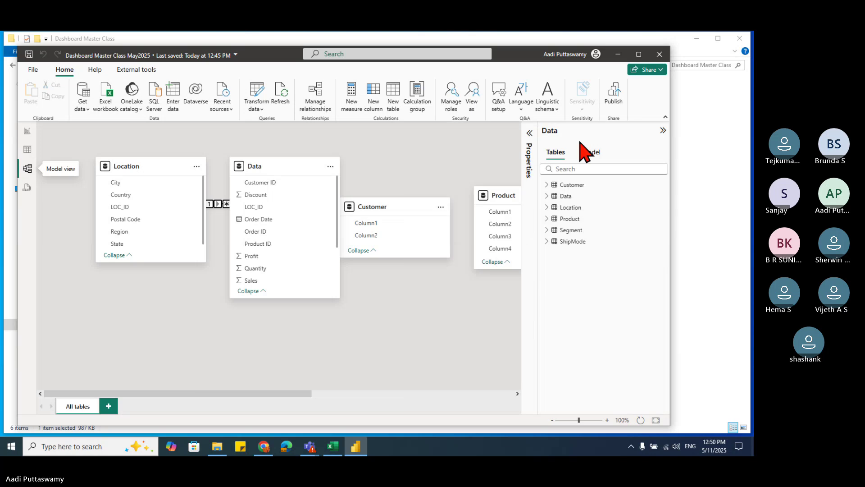
left_click(663, 130)
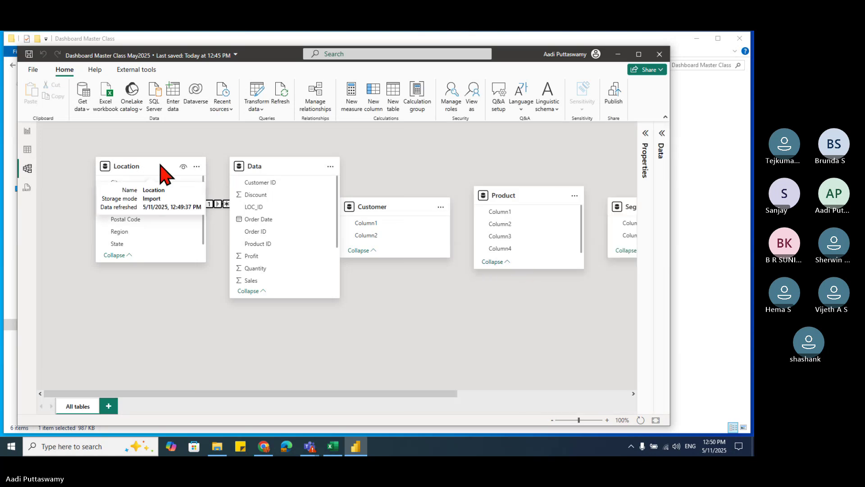
Step: Separate the Location and Data tables in the model diagram, placing Location below and to the left of Data
left_click_drag(143, 166, 122, 167)
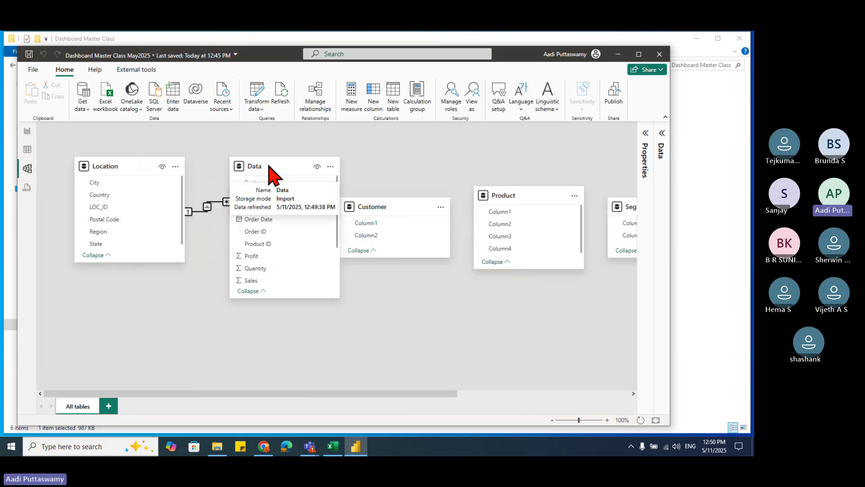
left_click_drag(271, 174, 256, 133)
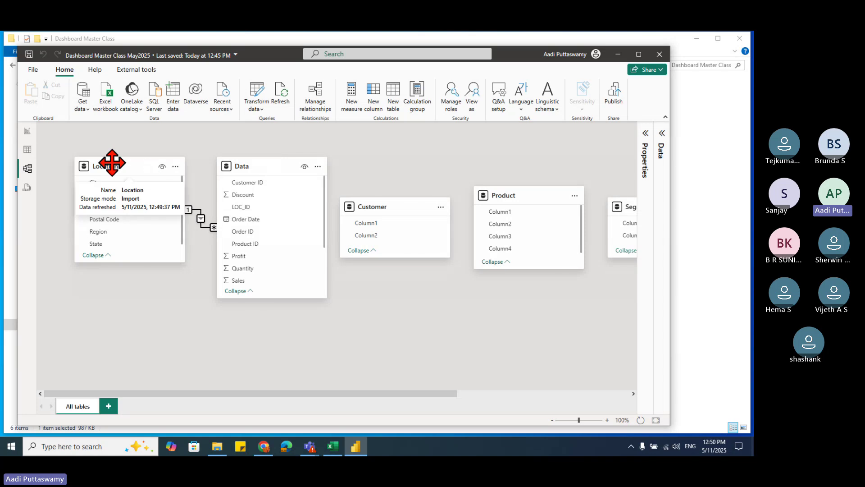
left_click_drag(112, 166, 113, 284)
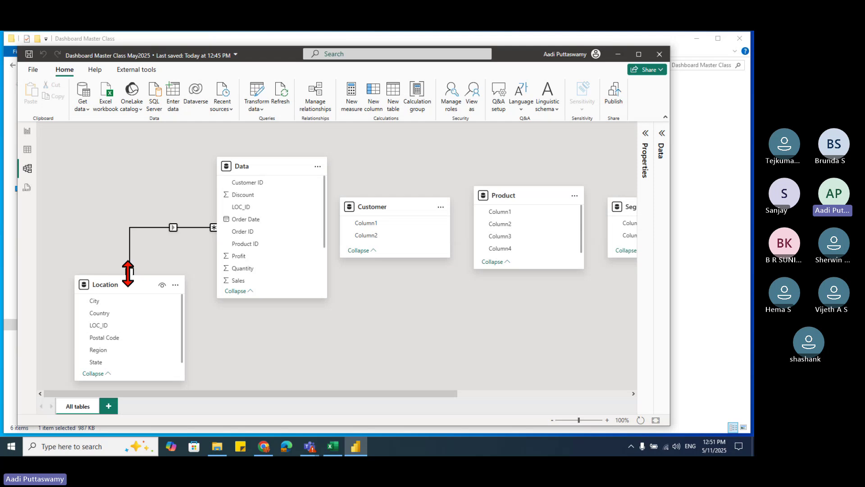
Step: Stack the Customer, Product and Segment tables to the right of Data in the diagram, and place ShipMode below Data
left_click_drag(392, 207, 388, 158)
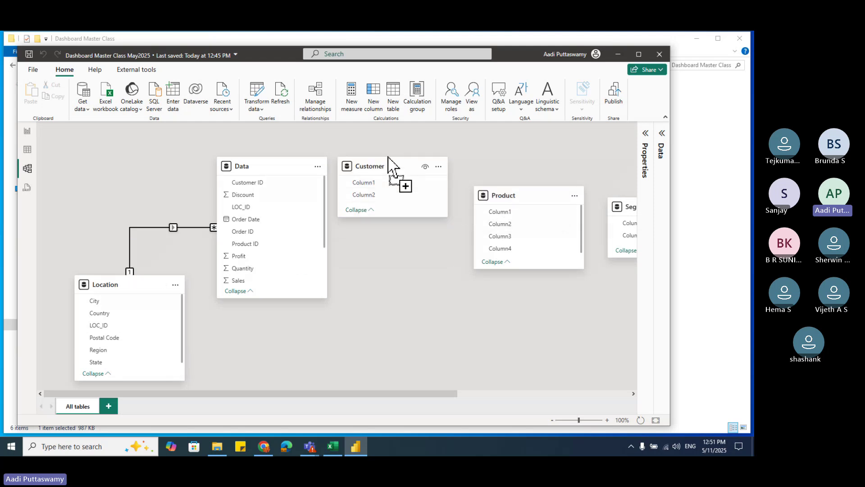
left_click_drag(536, 202, 399, 238)
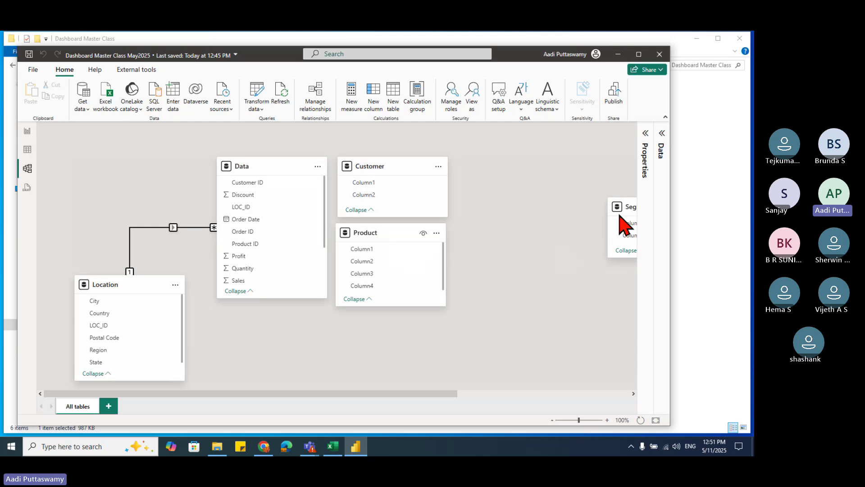
left_click_drag(621, 215, 368, 331)
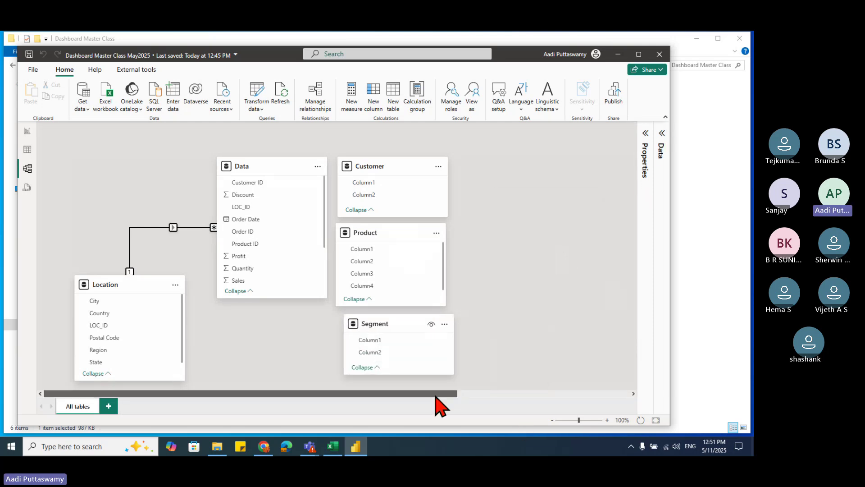
left_click_drag(436, 397, 604, 405)
left_click_drag(547, 205, 265, 332)
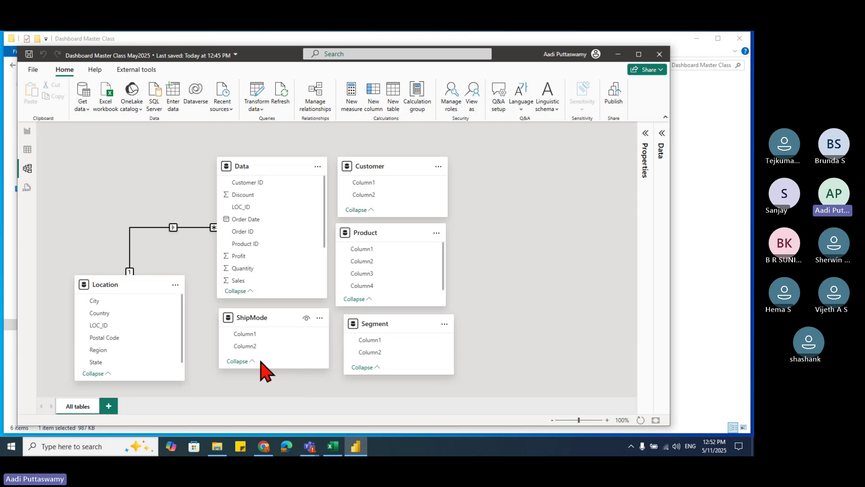
left_click_drag(261, 361, 260, 368)
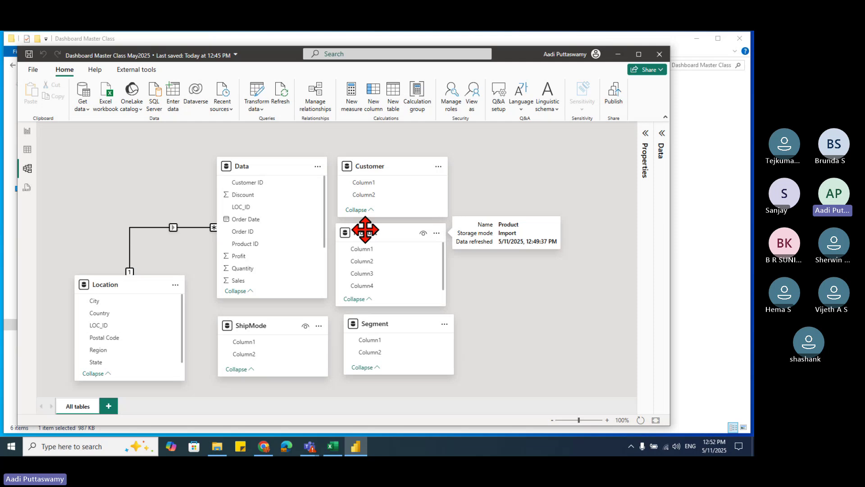
Step: Open the queries in Power Query Editor from Report view and promote the Customer table's first row to headers
left_click(27, 132)
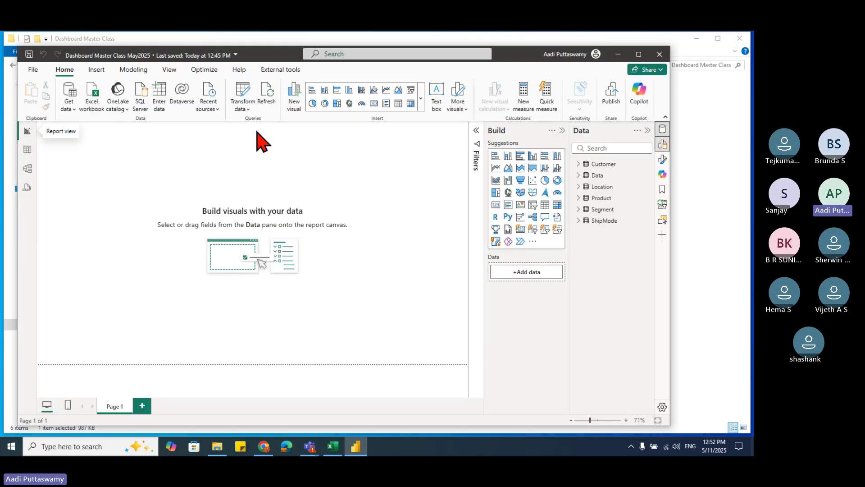
left_click(244, 113)
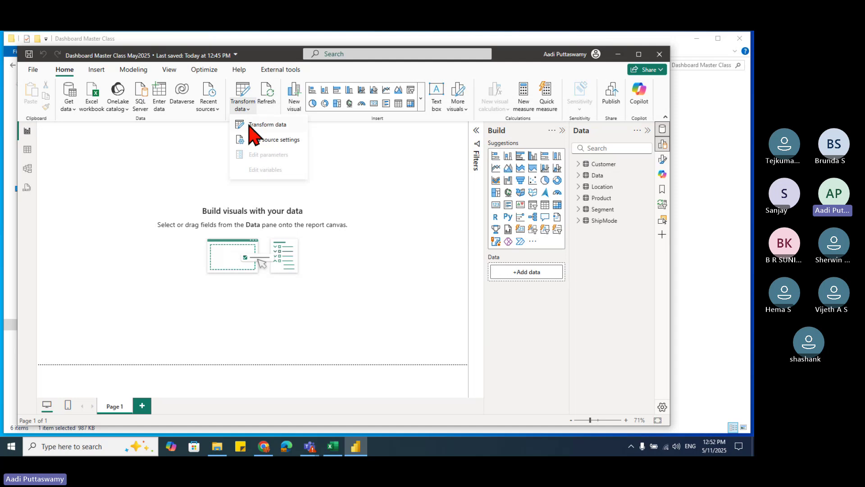
left_click(258, 126)
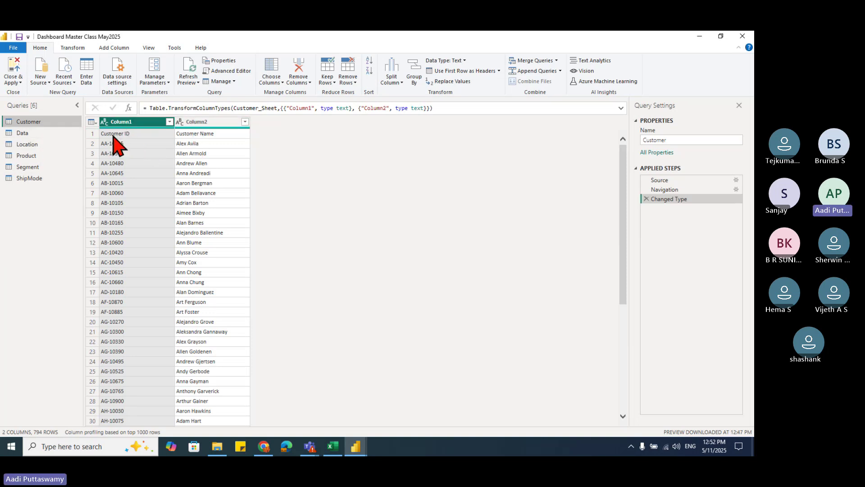
left_click(129, 165)
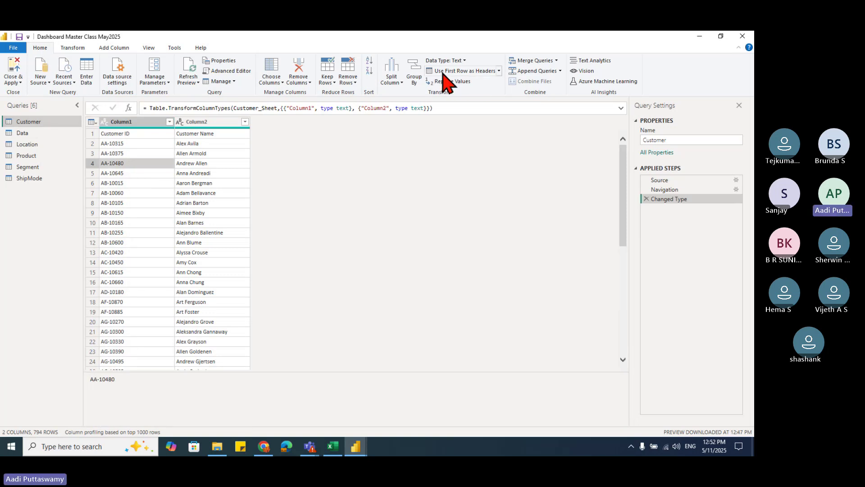
left_click(463, 71)
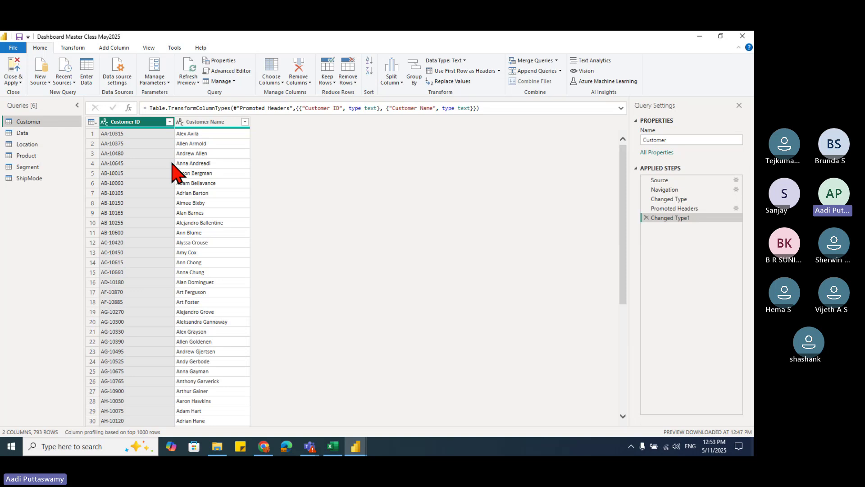
Step: Use the first row as headers in the Product, Segment and ShipMode queries, and close the editor applying the changes
left_click(36, 156)
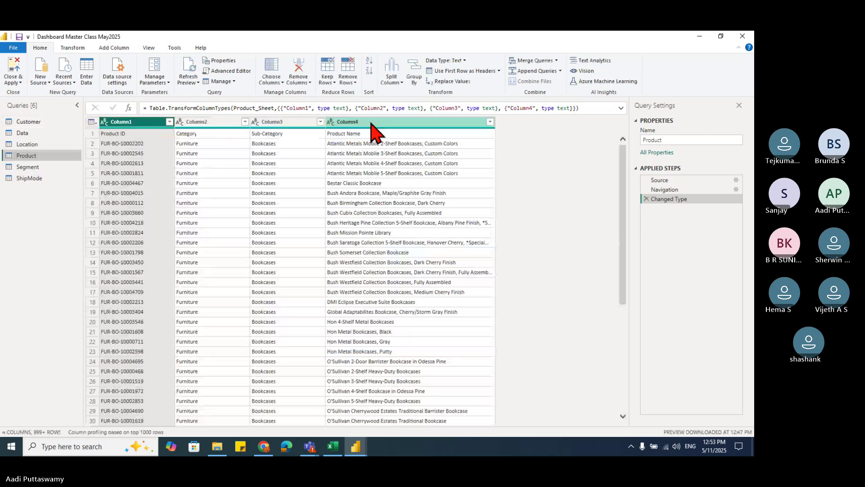
left_click(452, 72)
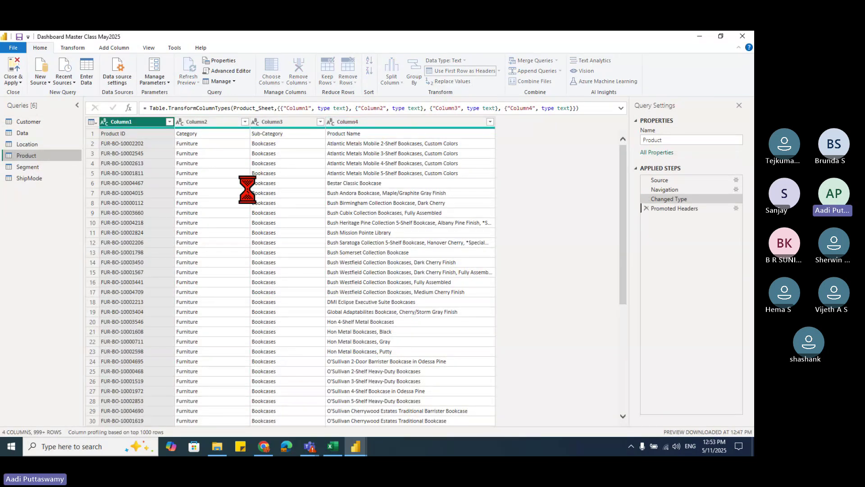
left_click(33, 168)
left_click(459, 71)
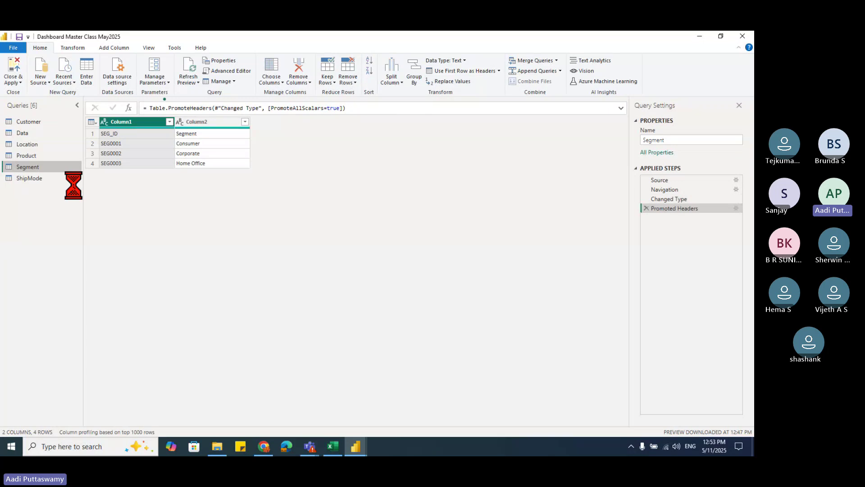
left_click(35, 179)
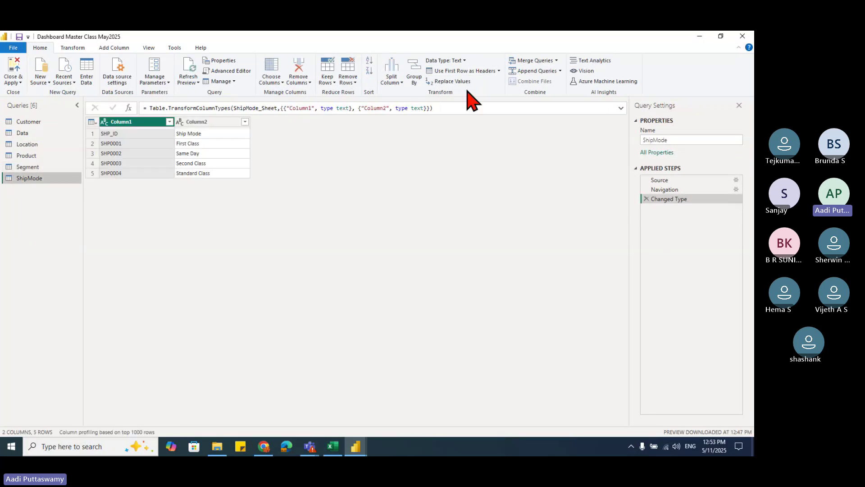
left_click(458, 71)
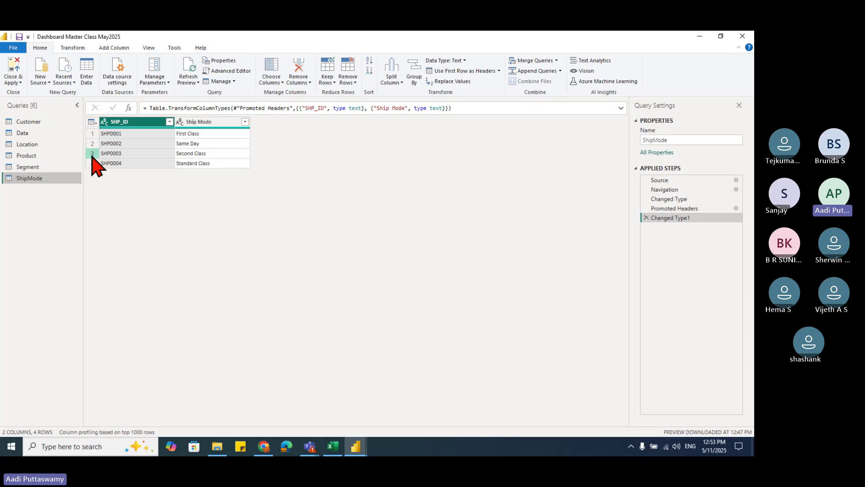
left_click(18, 83)
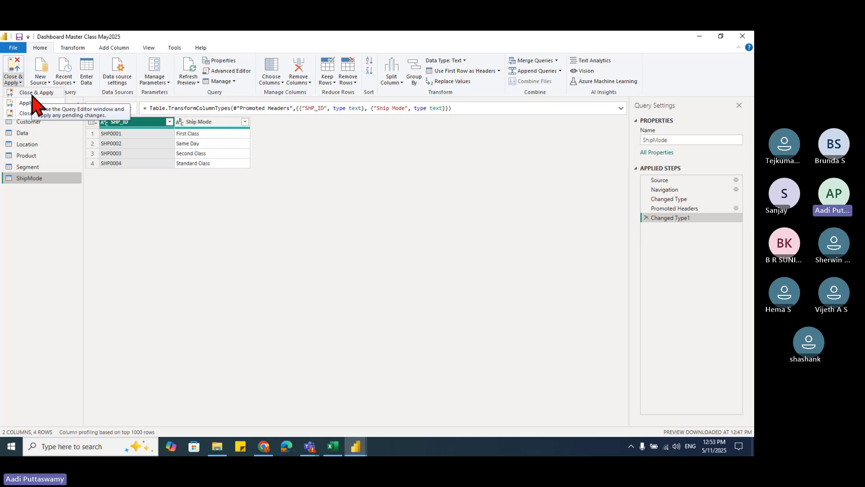
left_click(32, 93)
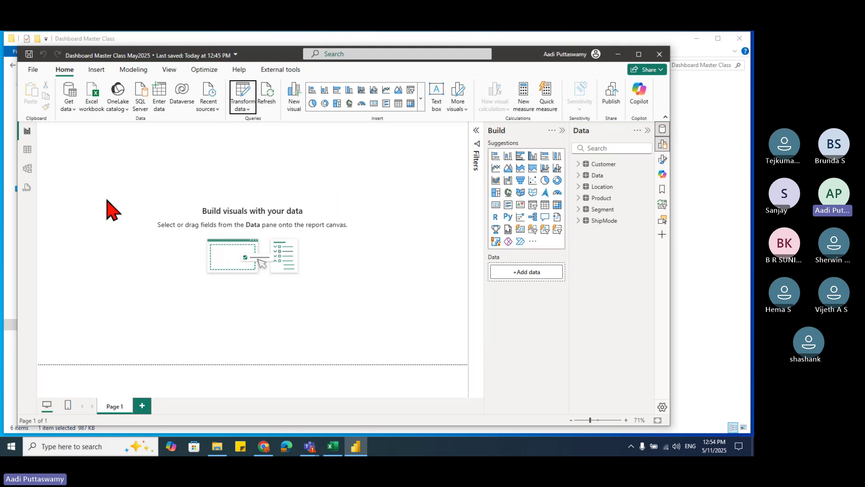
Step: Check the column headers of the ShipMode, Location, Customer and Product tables in Table view
left_click(27, 149)
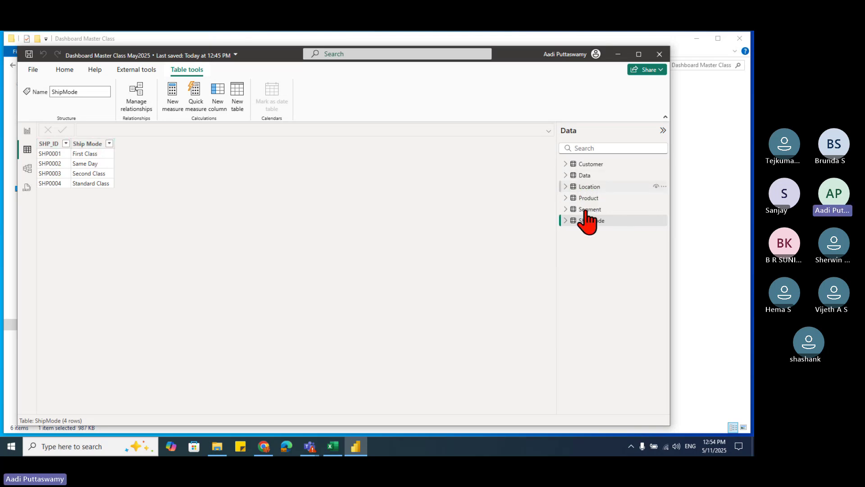
left_click(594, 186)
left_click(591, 164)
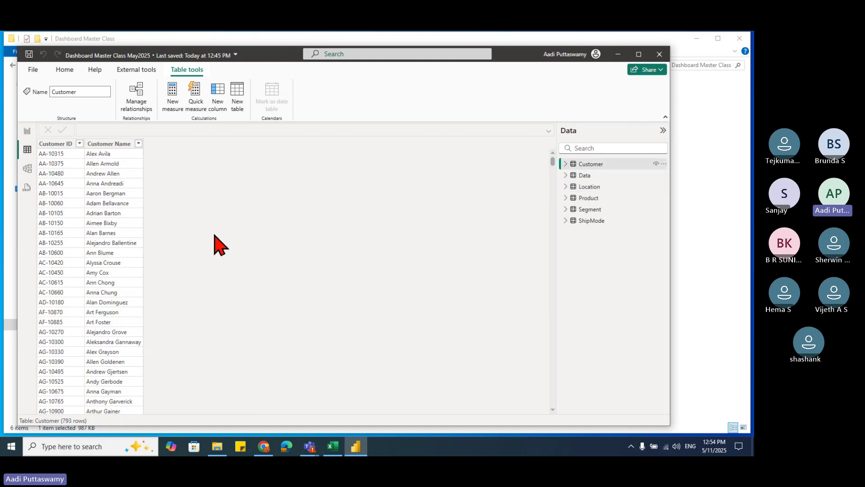
left_click(588, 198)
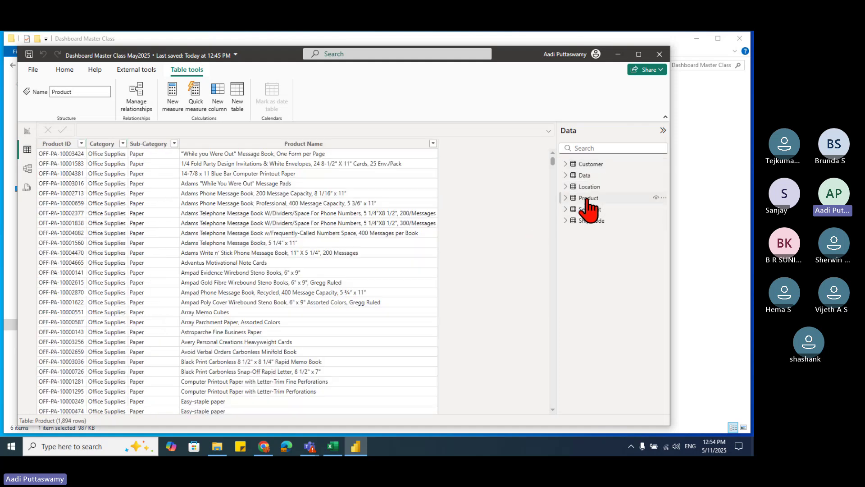
Step: Check the column headers of the Segment and ShipMode tables in Table view, and return to Model view
left_click(586, 209)
left_click(599, 220)
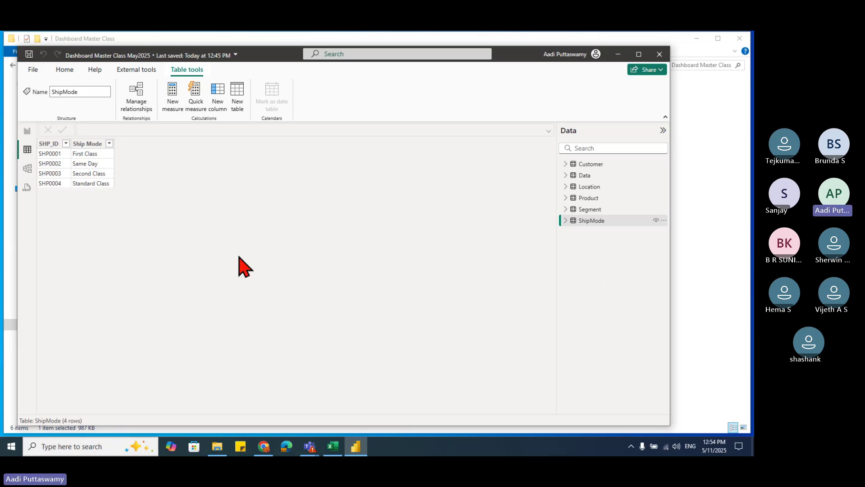
left_click(27, 168)
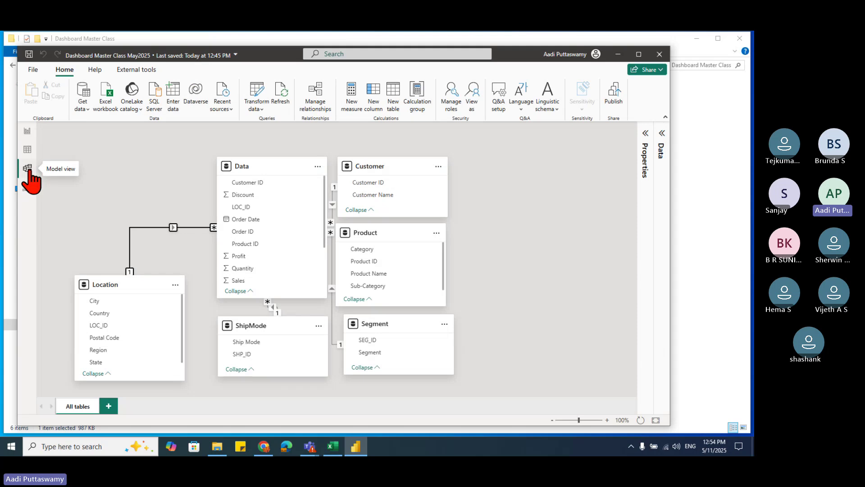
Step: Spread out the model diagram by moving Customer and Product farther right of Data and shifting Segment and ShipMode lower
left_click_drag(383, 167, 504, 168)
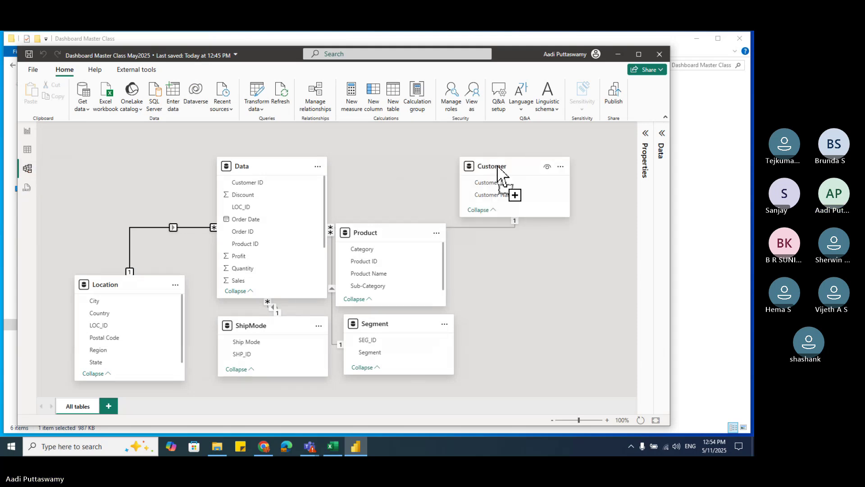
left_click_drag(411, 235, 581, 269)
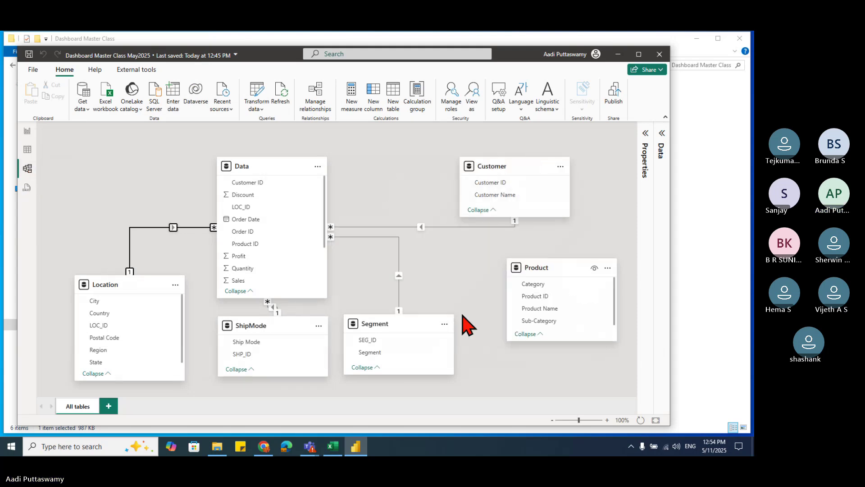
left_click_drag(387, 325, 416, 349)
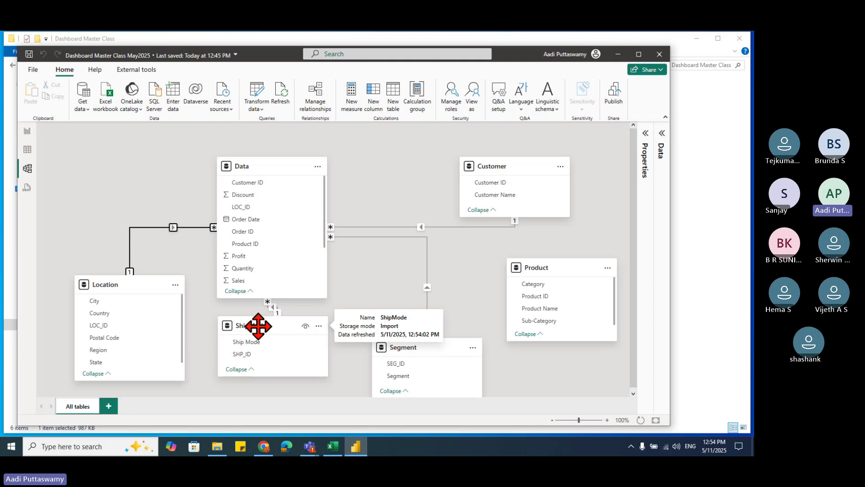
left_click_drag(253, 325, 280, 357)
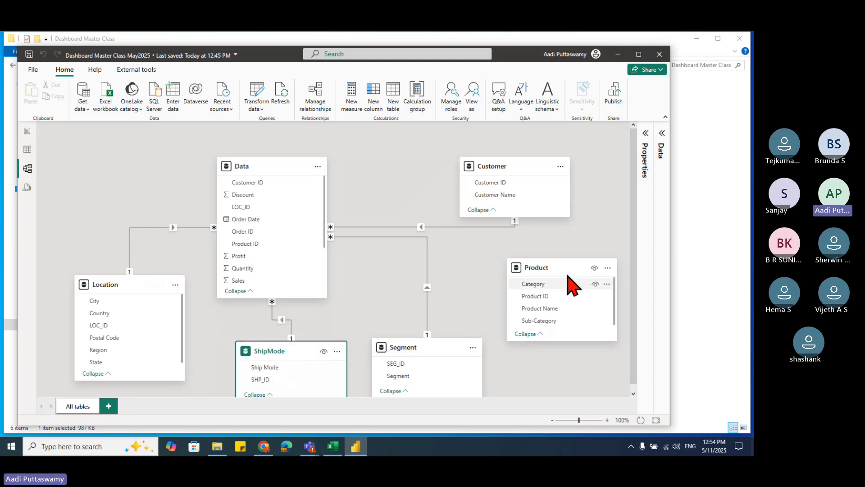
Step: Move the Product table closer to Customer and relate its Product ID to Data's Product ID as many-to-many with cross-filtering both ways
left_click_drag(556, 265, 535, 251)
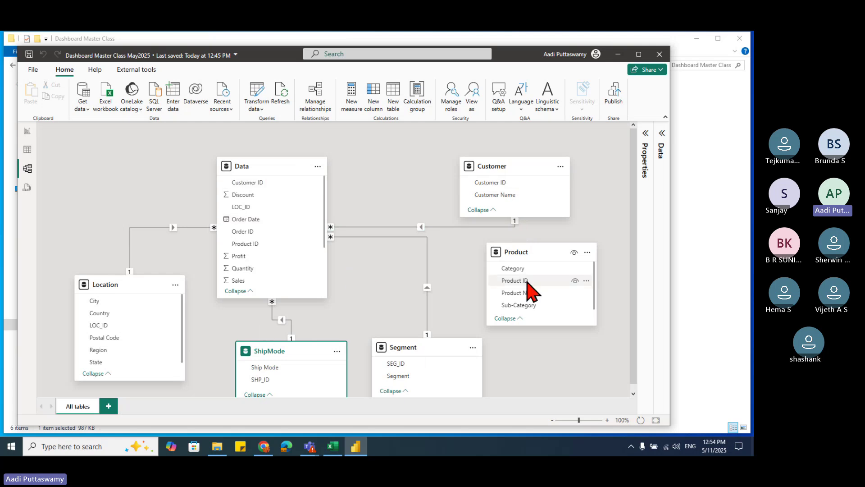
left_click_drag(526, 284, 270, 251)
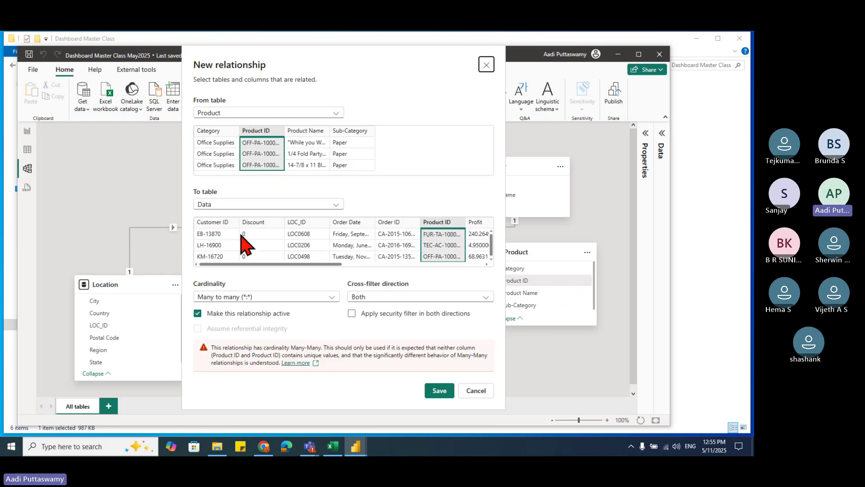
left_click(437, 391)
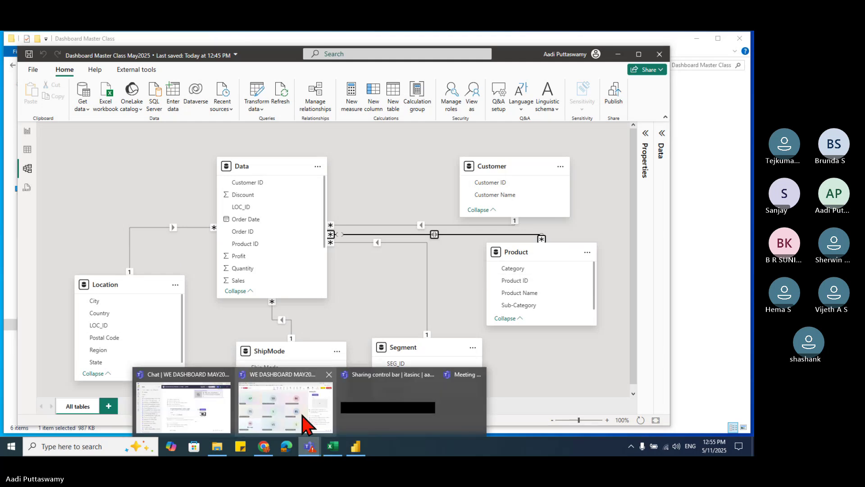
Step: Switch to Teams to read the participants' replies in the meeting chat, and return to Power BI
left_click(309, 446)
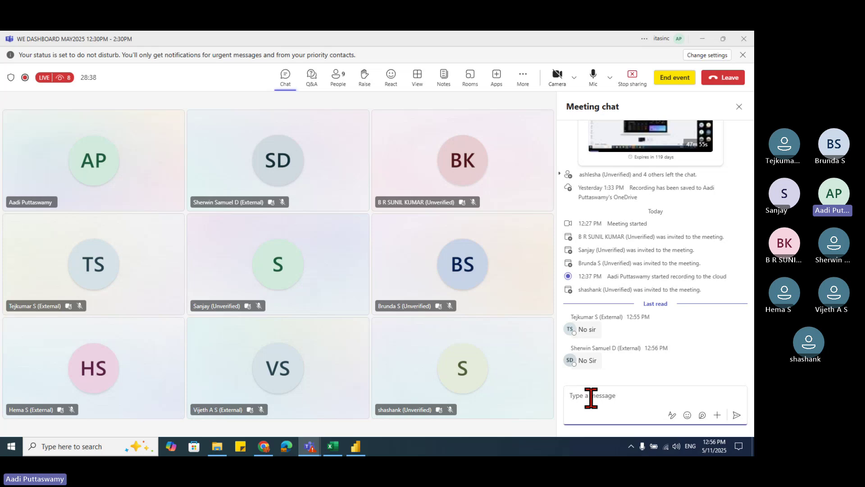
left_click(356, 447)
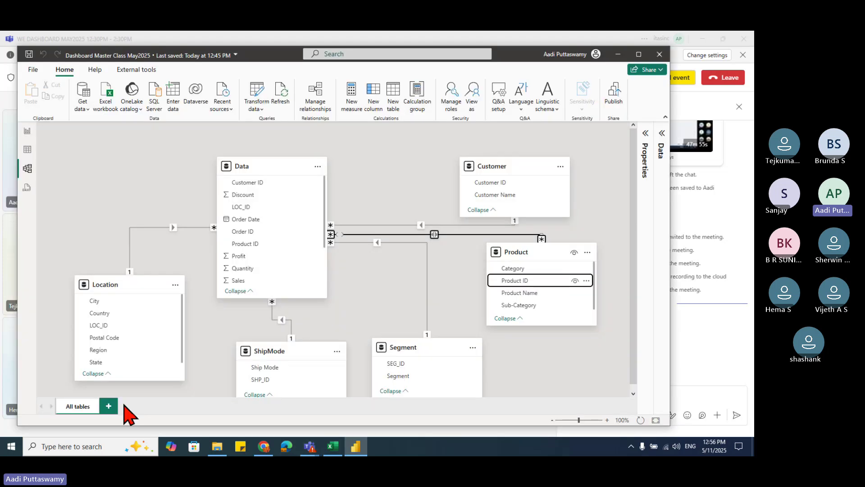
Step: In Report view, try an empty pie chart and its treemap version on the page, and delete the visual
left_click(27, 132)
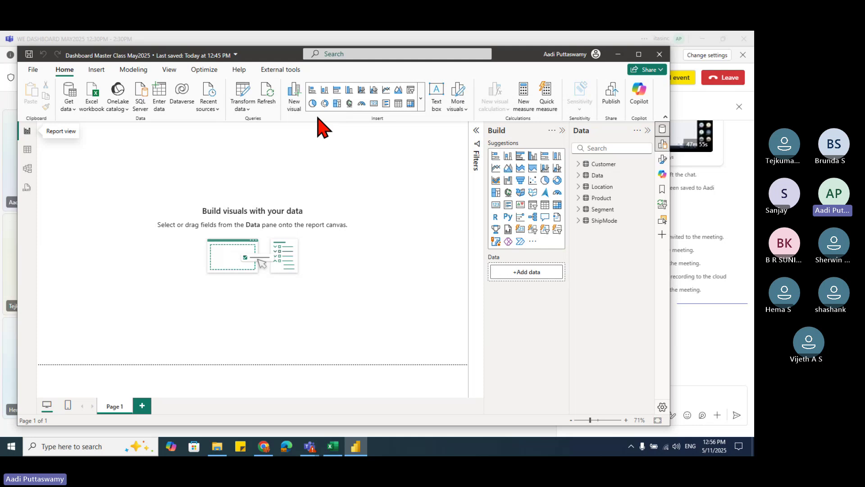
left_click(312, 103)
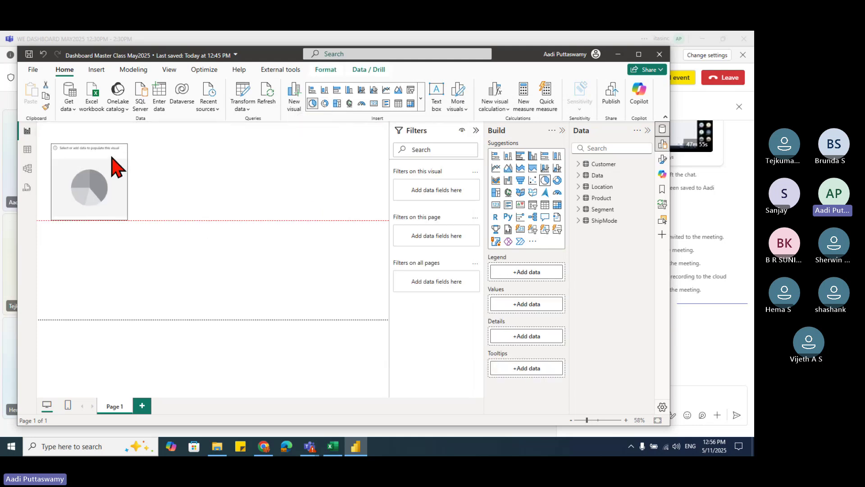
left_click(337, 103)
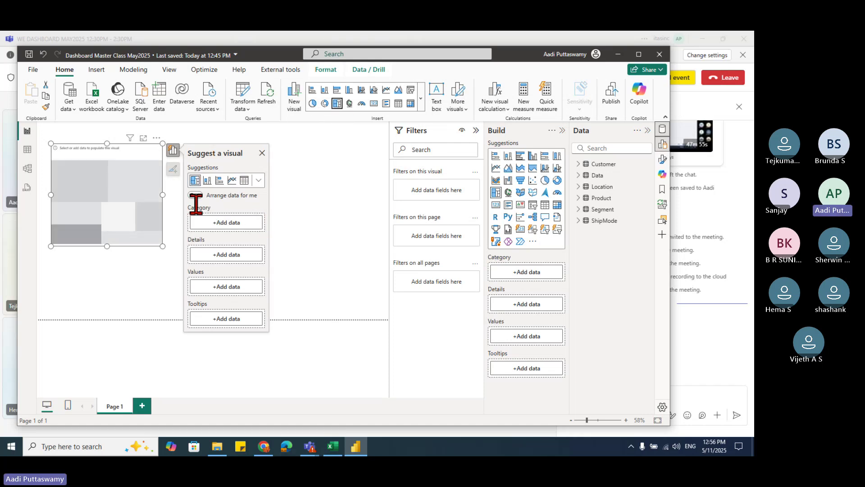
key("Escape")
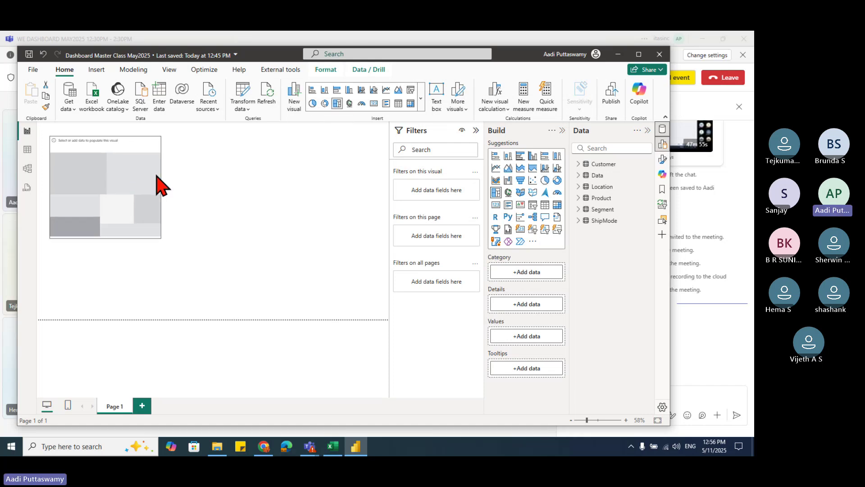
key("Escape")
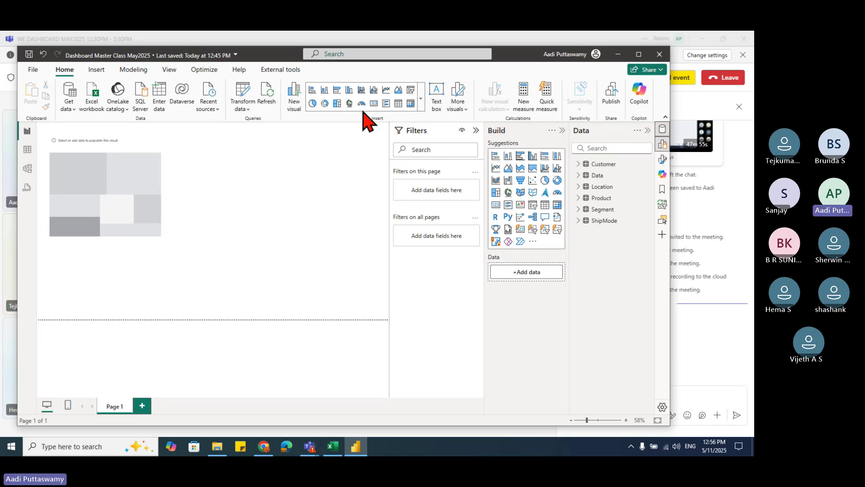
left_click(125, 146)
key("Delete")
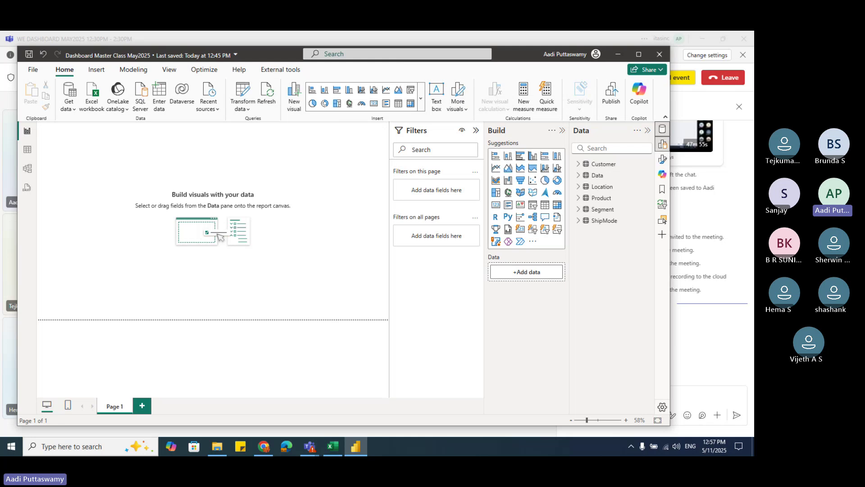
Step: In File Explorer, find the Power BI\Day 06\Dashboard folder on Local Disk (E:) and open How to Develop Dashboard in Simple Way.pptx
left_click(217, 446)
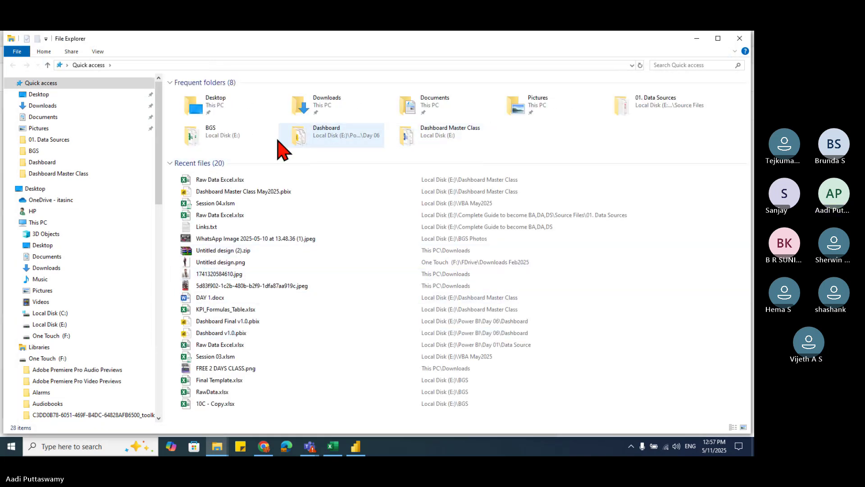
left_click(61, 336)
left_click(66, 324)
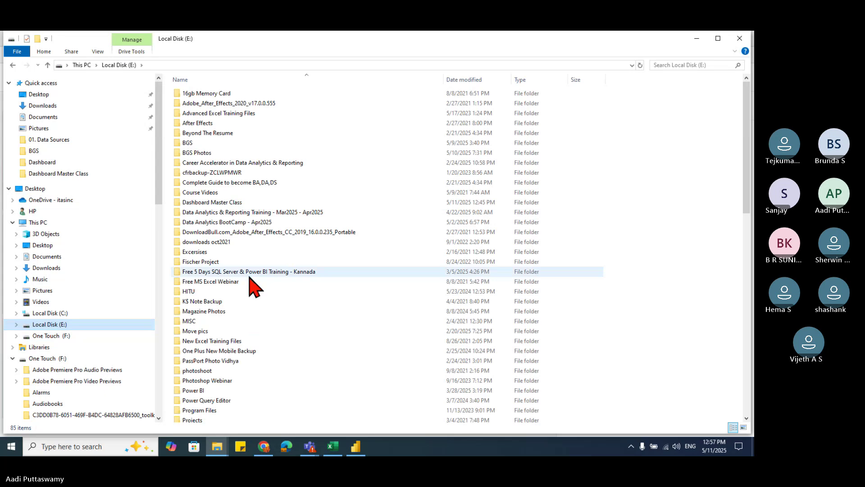
double_click(212, 391)
double_click(217, 163)
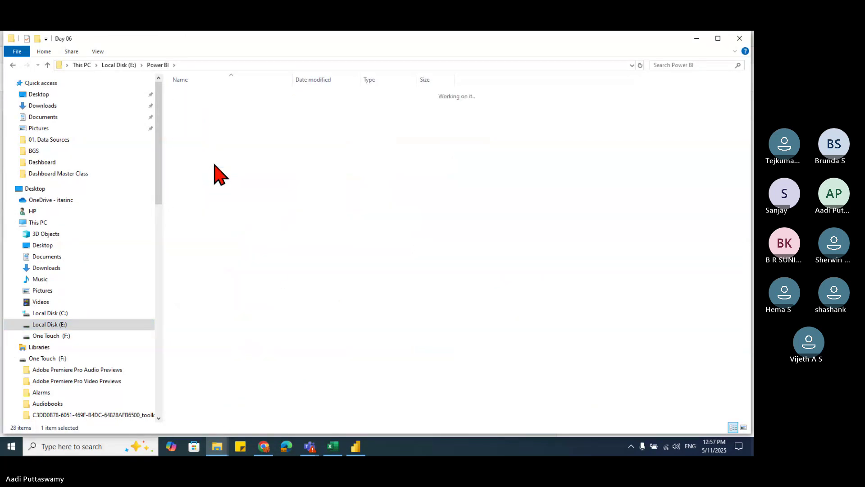
double_click(214, 96)
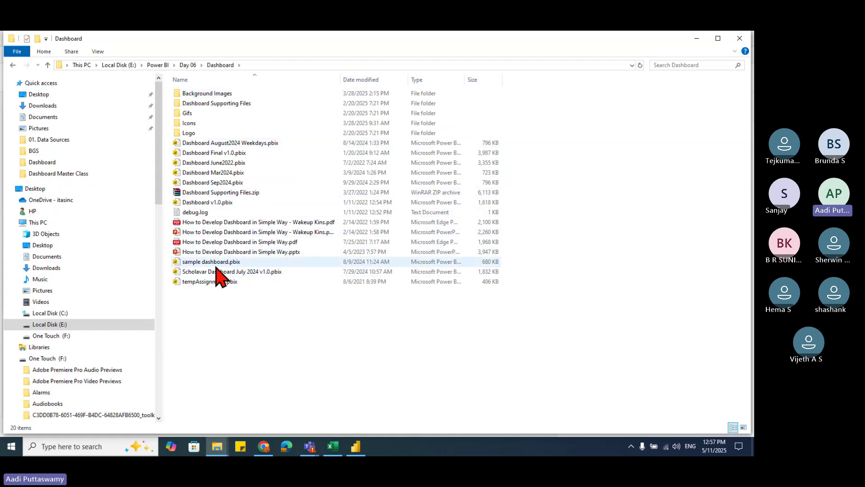
left_click(264, 253)
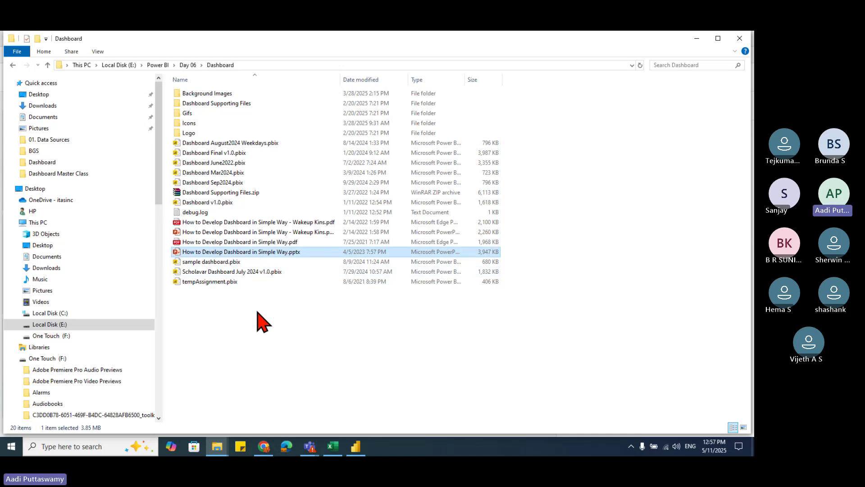
key("Return")
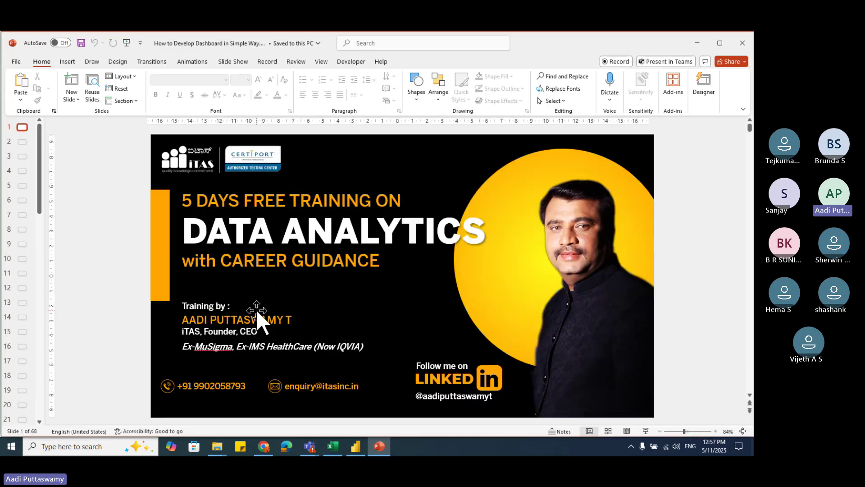
Step: View the dashboard mock-up on slide 19 and the layout plan with logo, banner, filters and reports on slide 18
left_click_drag(38, 213, 41, 261)
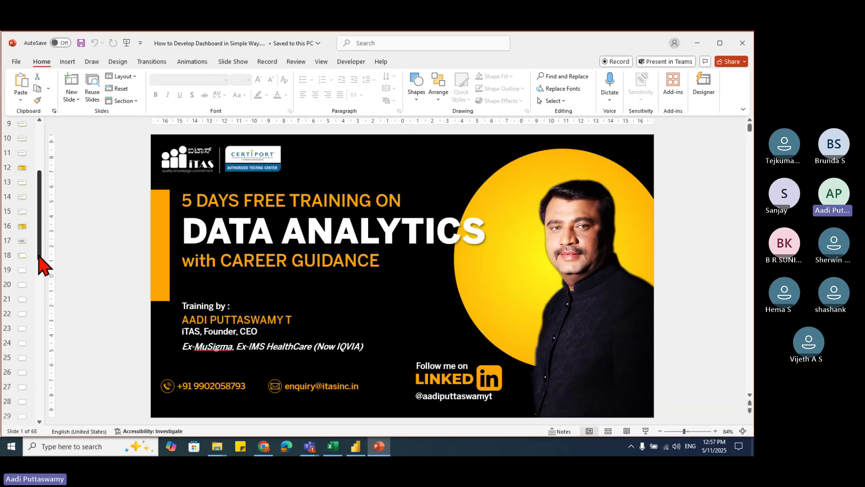
left_click(22, 228)
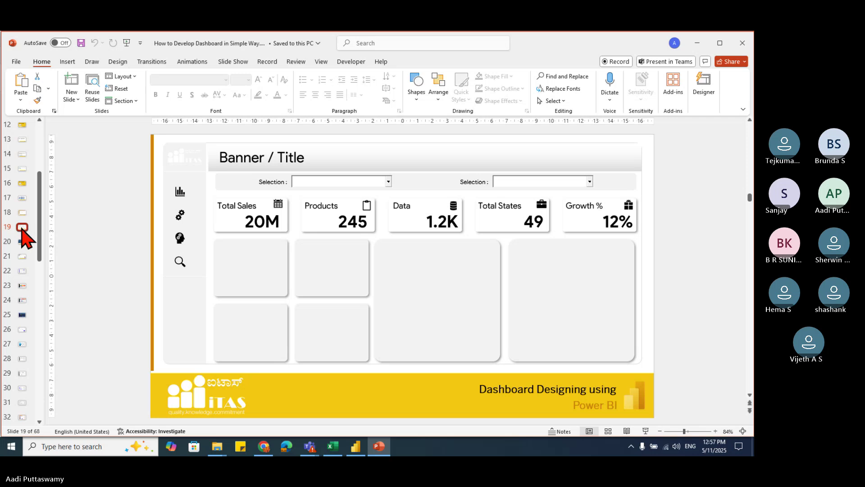
left_click(23, 199)
left_click(23, 213)
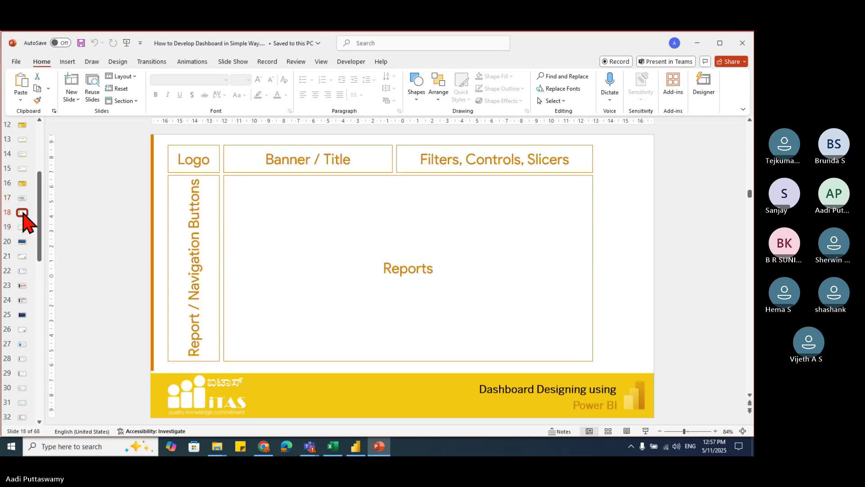
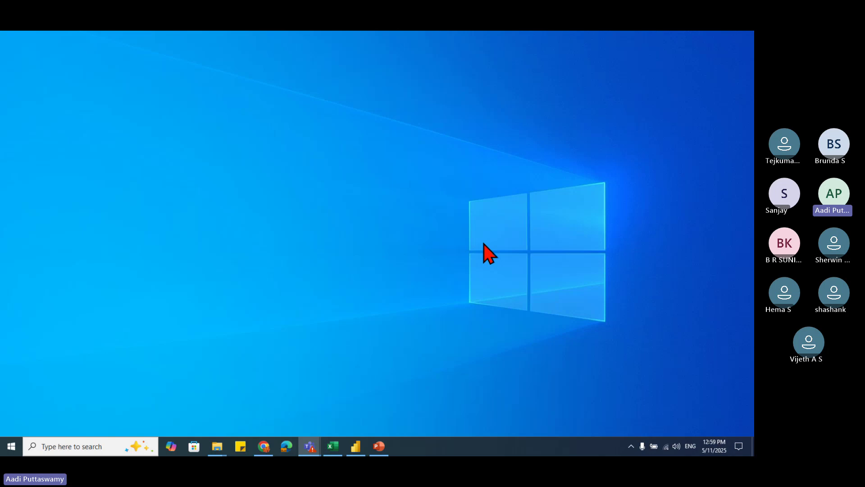
Step: Return to the presentation, look back through the sample dashboard designs from slide 39 to slide 30, and minimize it
left_click(379, 446)
left_click(667, 334)
scroll(667, 333, "up", 4)
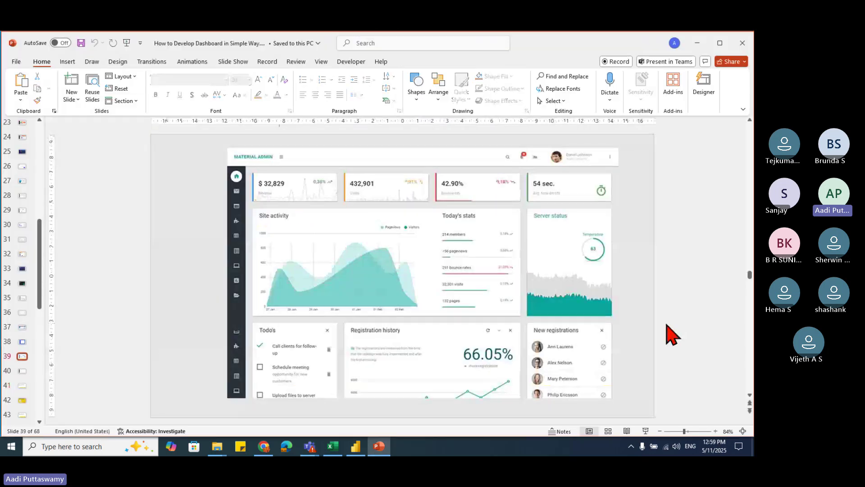
scroll(667, 333, "up", 1)
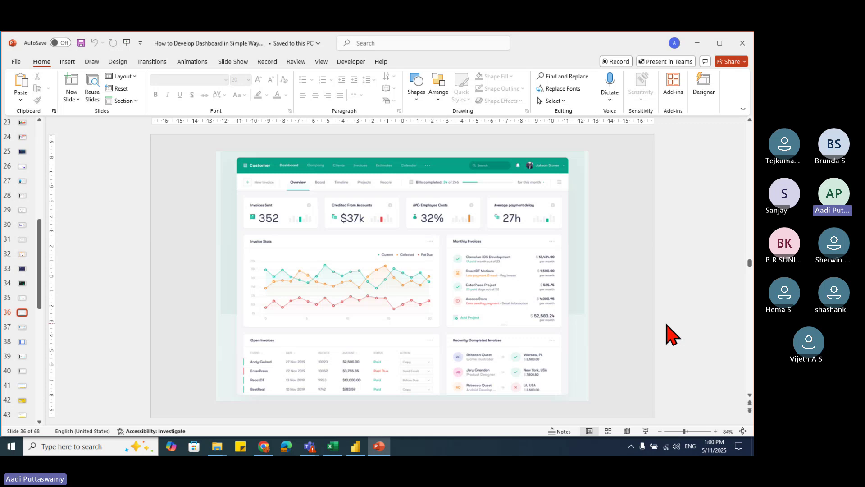
scroll(667, 325, "up", 1)
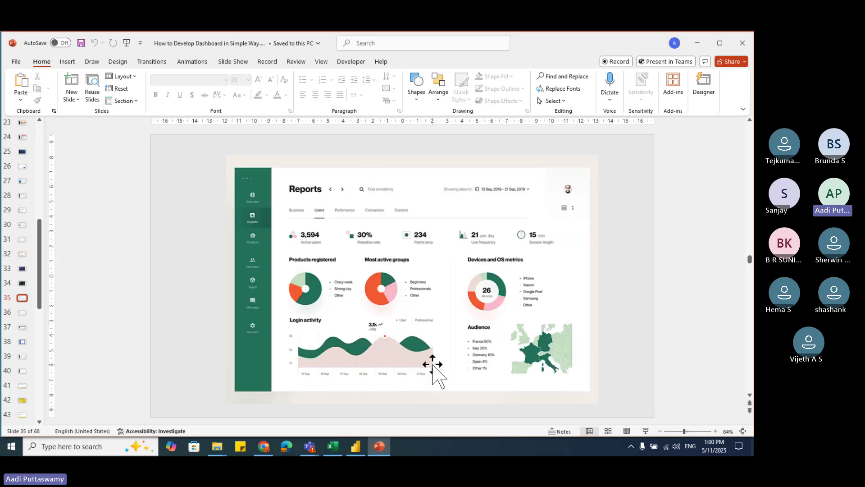
scroll(461, 314, "up", 1)
scroll(409, 333, "up", 1)
scroll(409, 333, "up", 2)
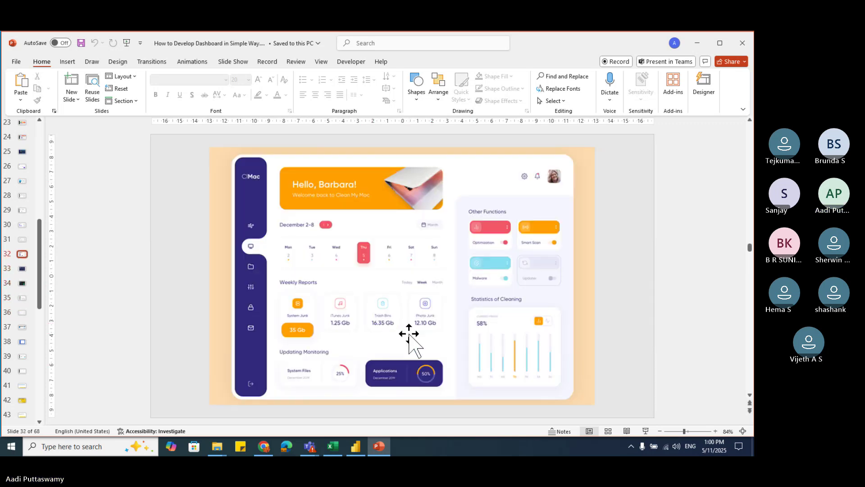
scroll(410, 334, "up", 1)
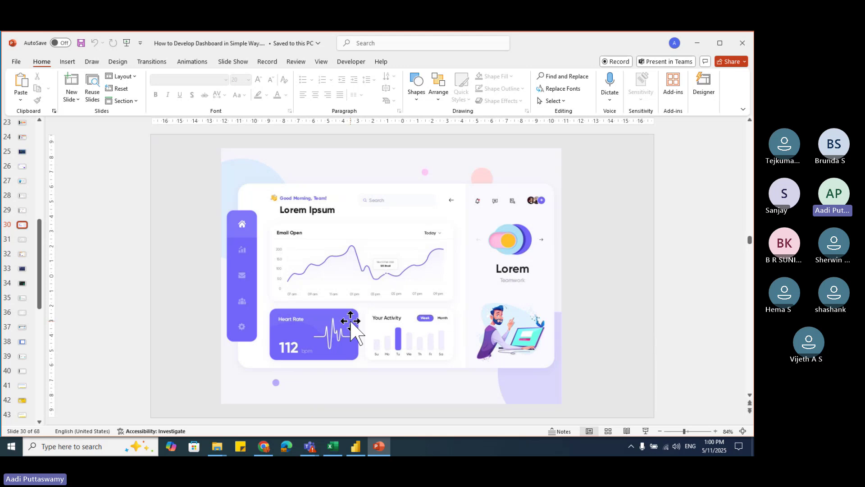
left_click(697, 43)
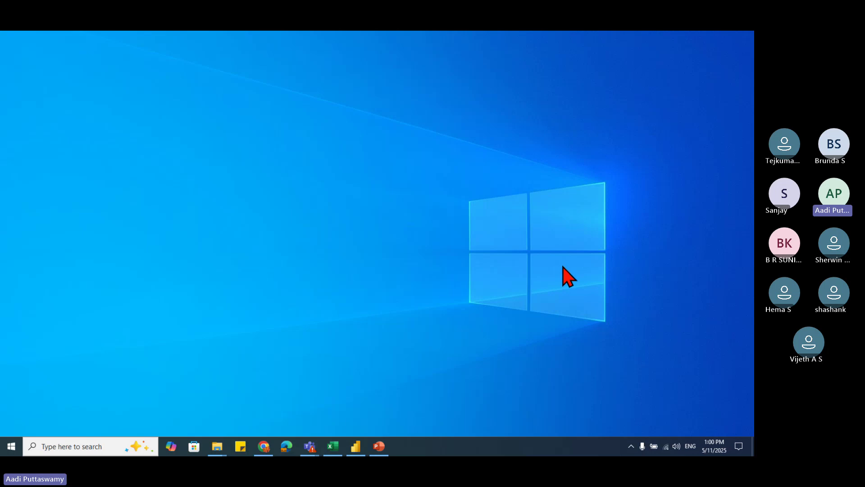
Step: Switch to Chrome, open canva.com and search its templates for "dashboard design"
left_click(269, 452)
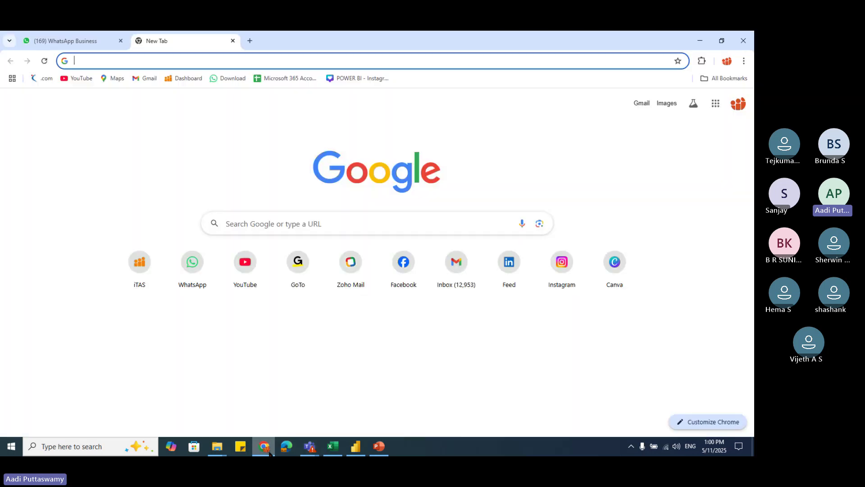
left_click(160, 61)
type("canva.com")
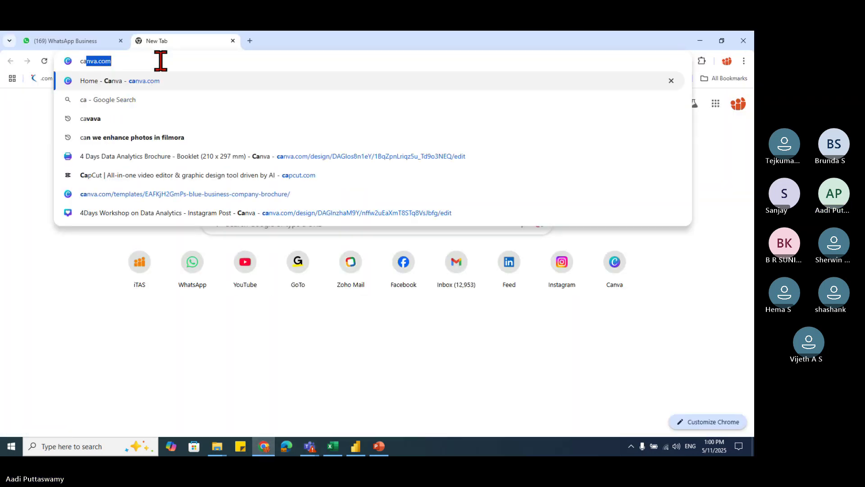
left_click(152, 85)
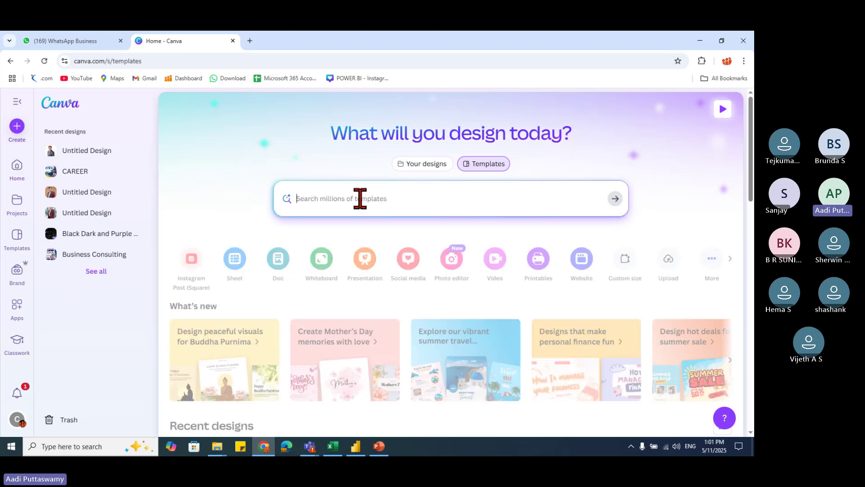
type("dashbo")
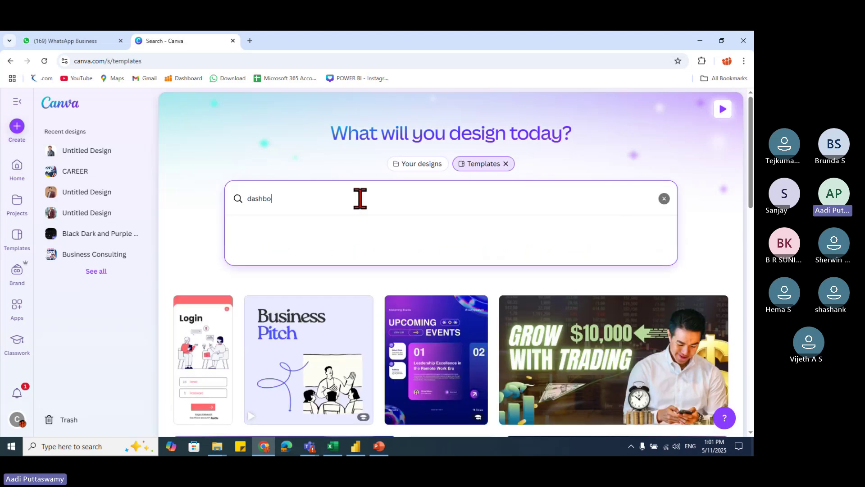
type("ard design")
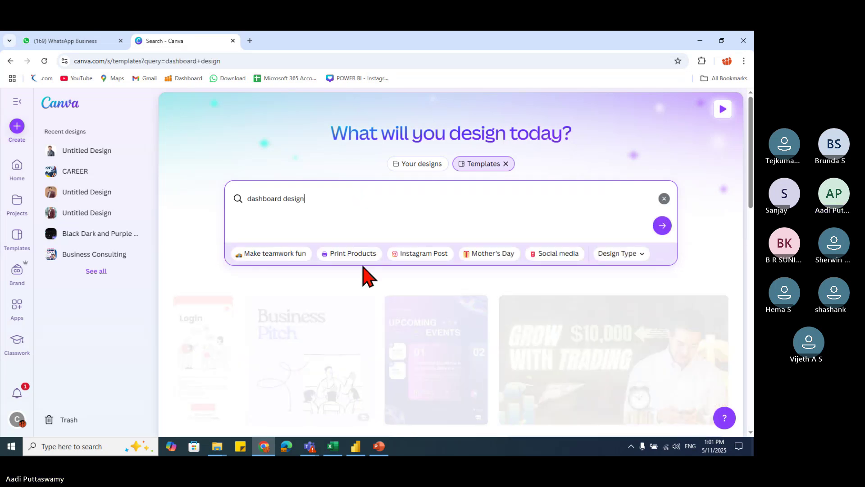
key("Return")
Step: Look through the dashboard design search results for layout and colour ideas, down to the Content Strategy and Customer Reports templates
scroll(385, 312, "down", 1)
scroll(384, 312, "down", 3)
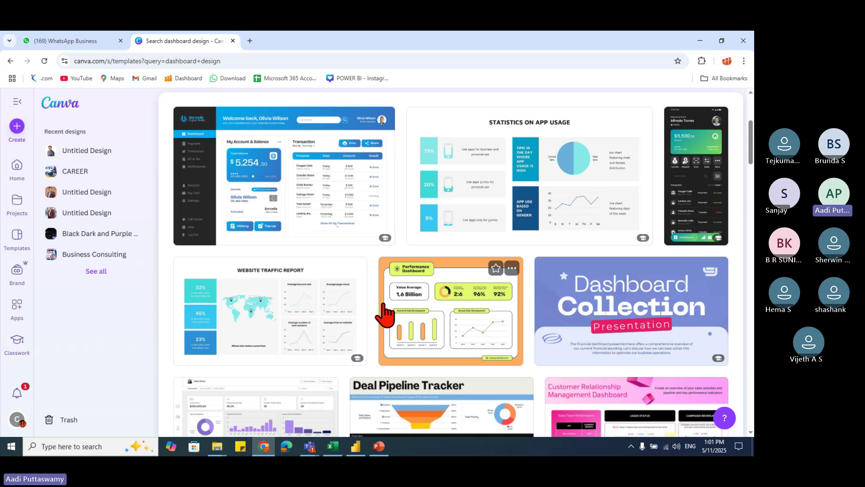
scroll(383, 311, "down", 2)
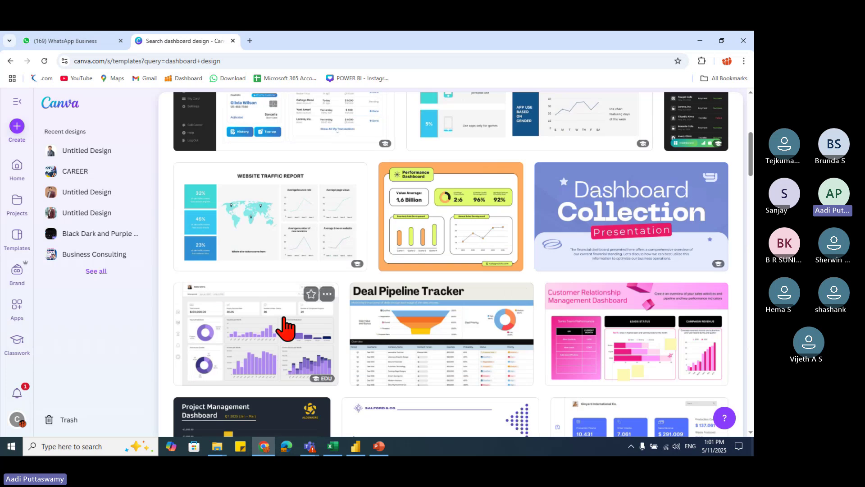
scroll(266, 288, "down", 2)
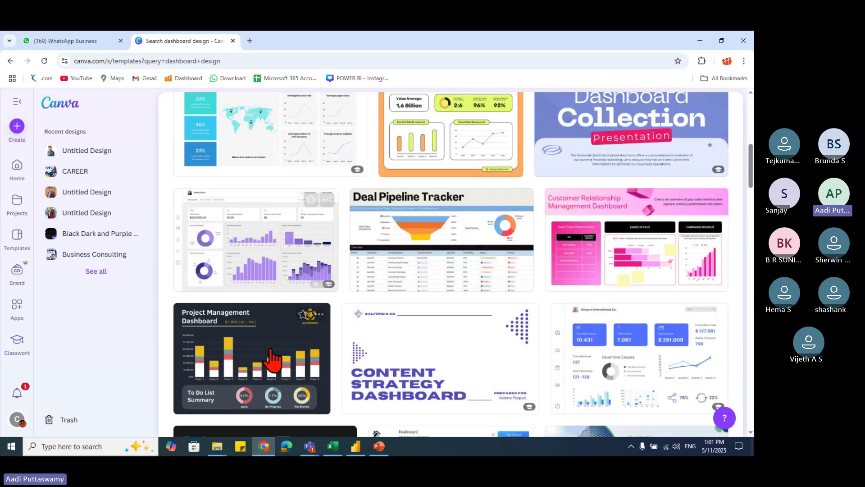
scroll(383, 309, "down", 3)
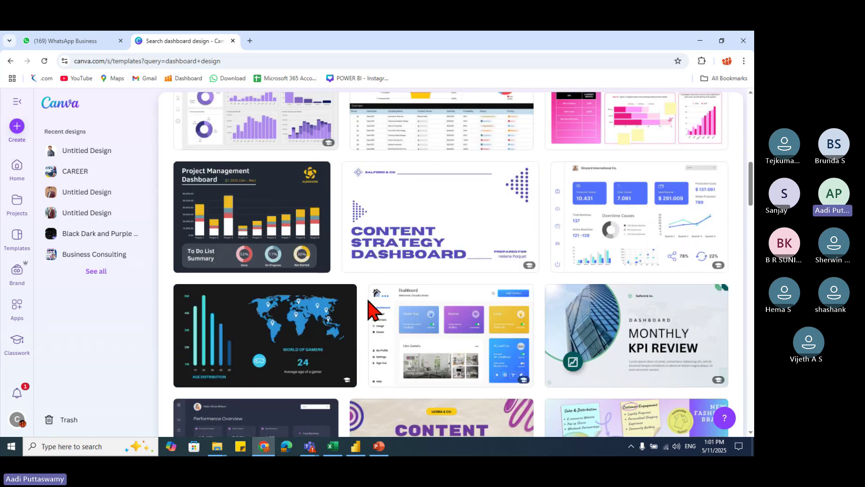
scroll(367, 310, "down", 3)
scroll(369, 310, "down", 2)
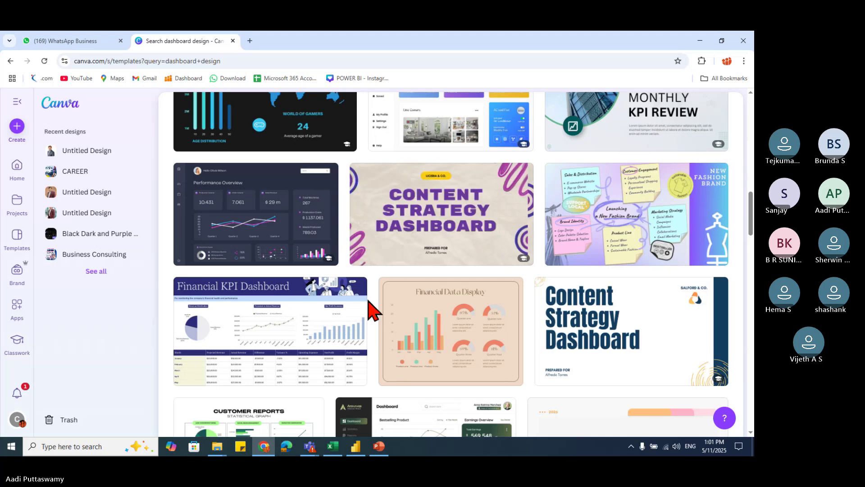
scroll(373, 310, "down", 3)
scroll(371, 310, "down", 2)
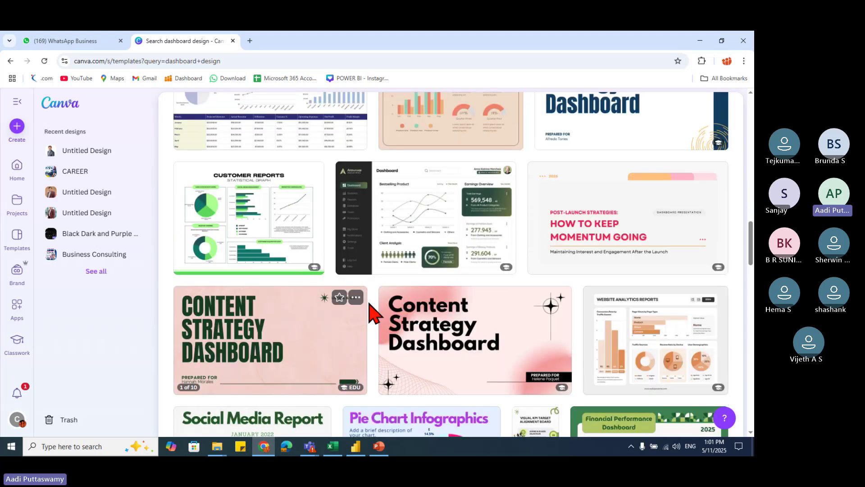
scroll(370, 311, "down", 3)
scroll(371, 310, "up", 3)
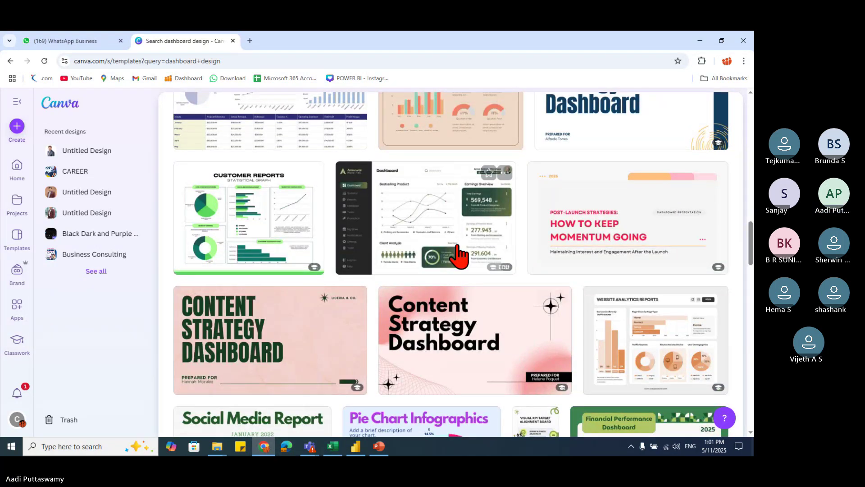
Step: Open the Gradient Green Simple Light E-Commerce Dashboard template preview and look over the similar designs under More like this
left_click(387, 205)
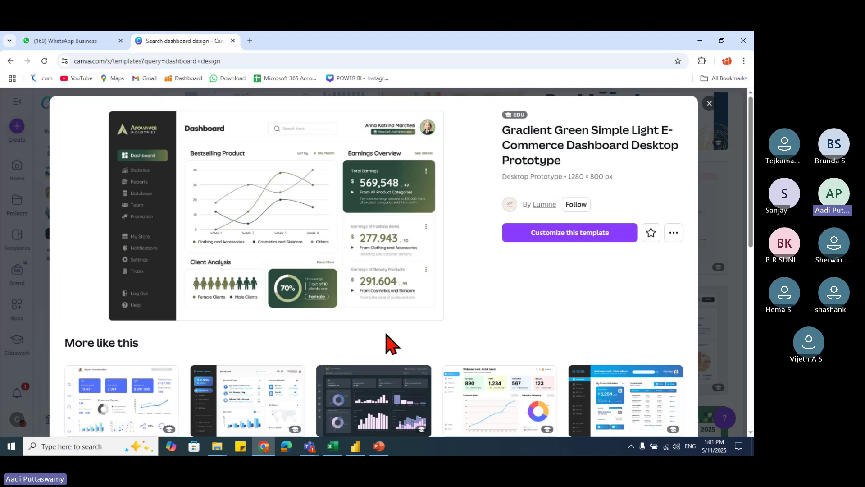
scroll(400, 363, "down", 3)
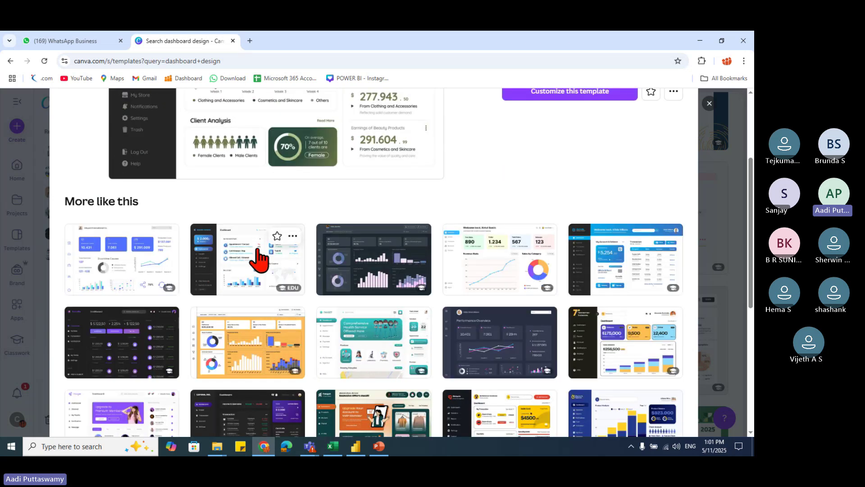
scroll(259, 257, "down", 2)
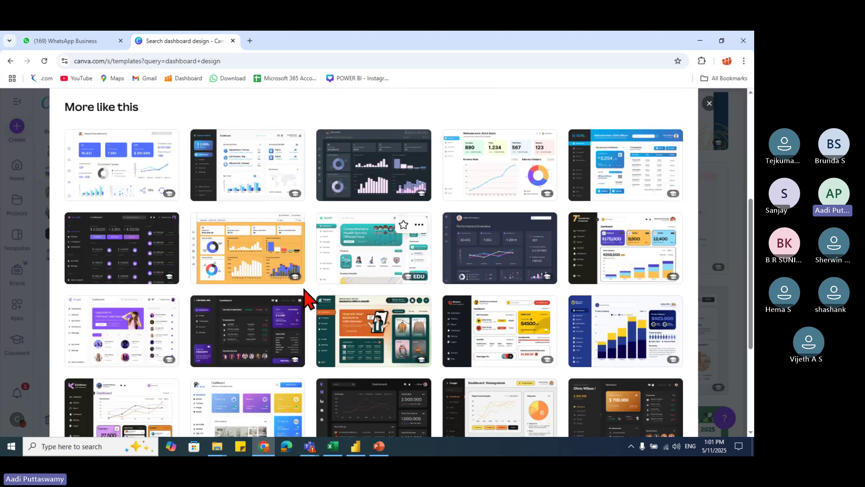
scroll(193, 333, "down", 1)
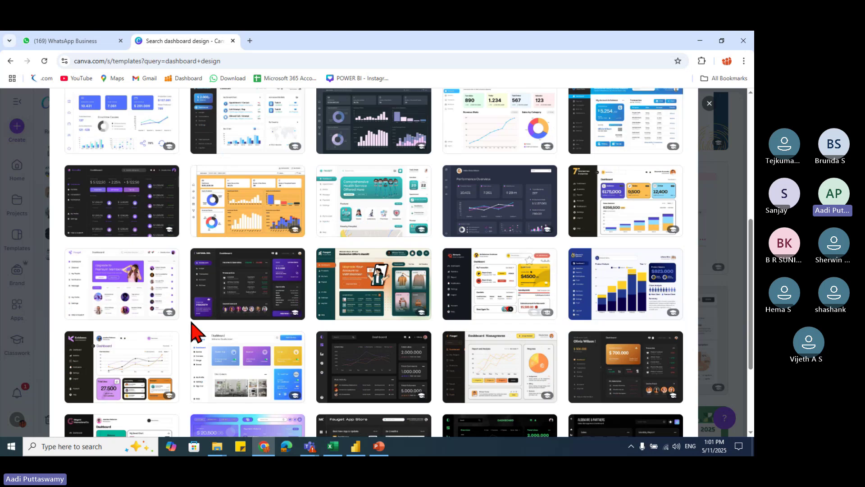
scroll(216, 341, "down", 2)
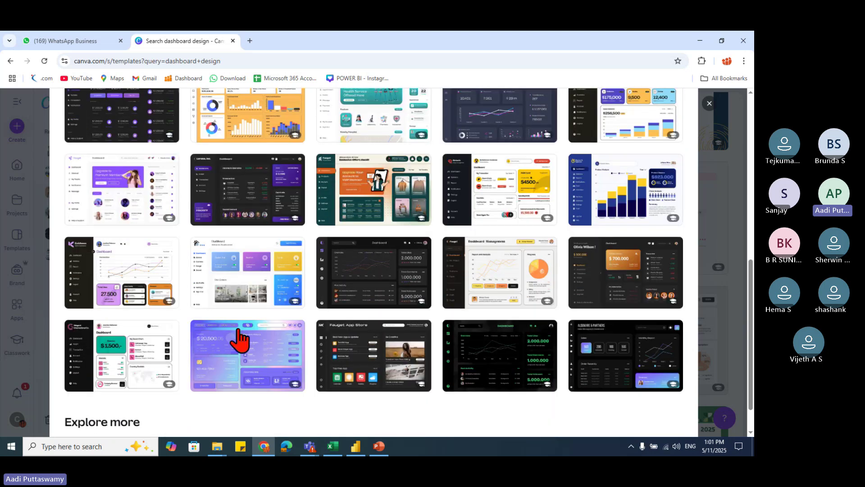
scroll(315, 333, "down", 1)
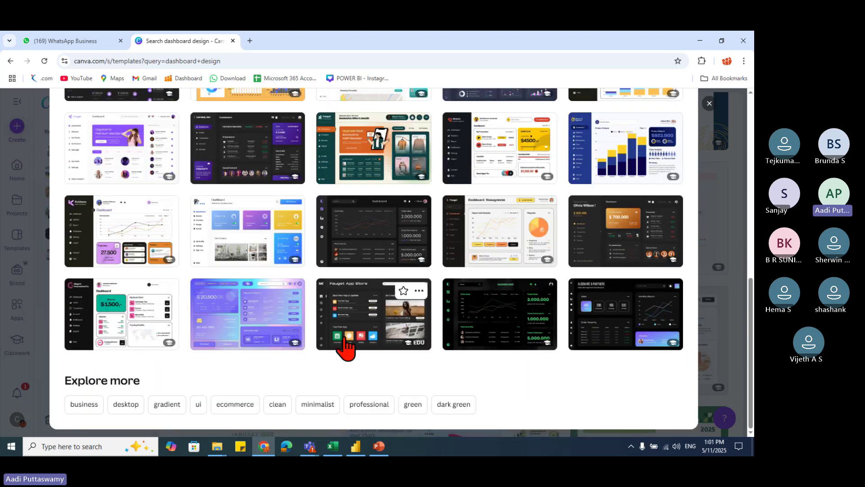
Step: Explore the related "business" templates, look through them and return to the dashboard design search results
left_click(85, 407)
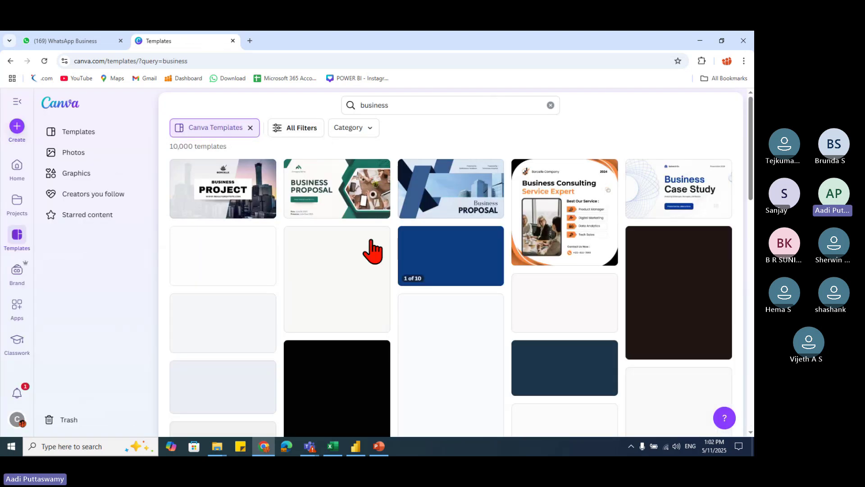
scroll(379, 315, "down", 5)
scroll(380, 317, "down", 10)
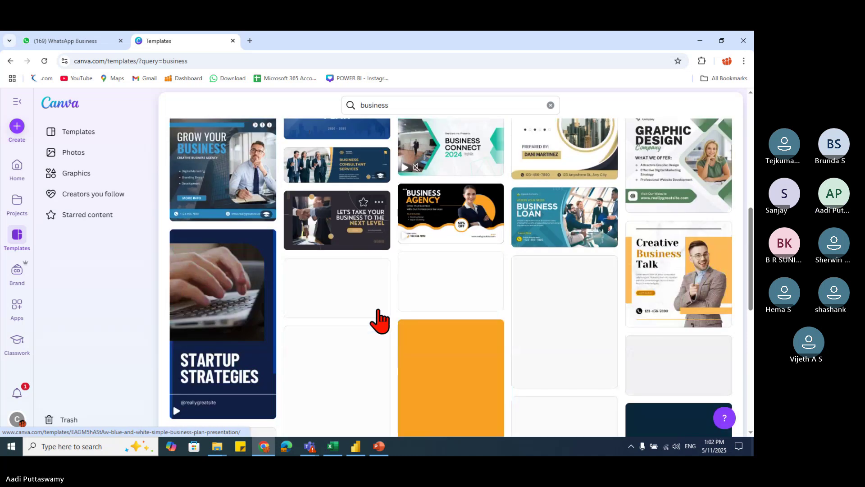
scroll(380, 318, "down", 5)
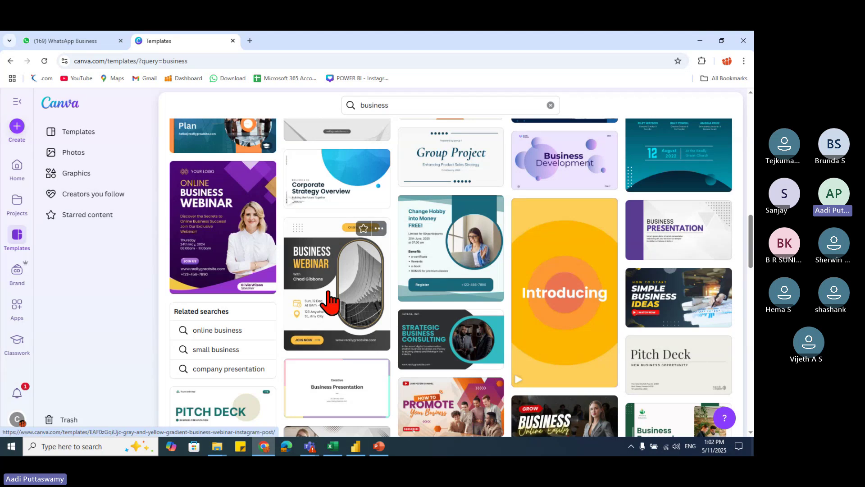
scroll(344, 371, "down", 10)
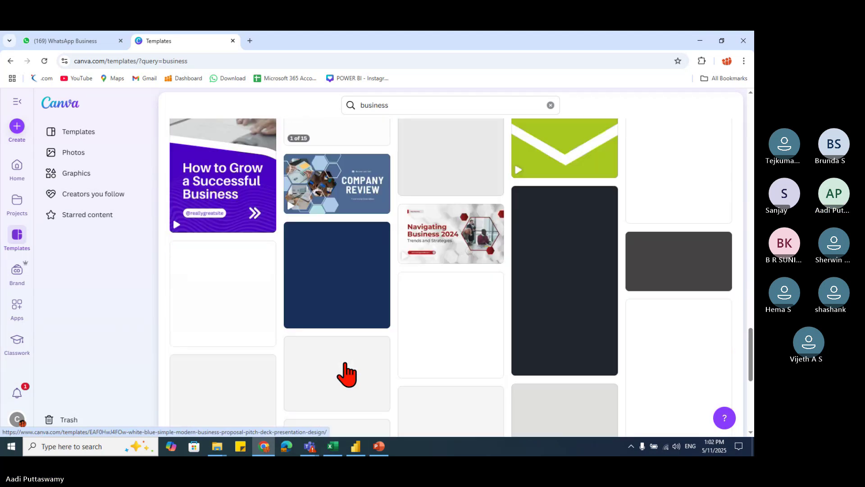
left_click(11, 60)
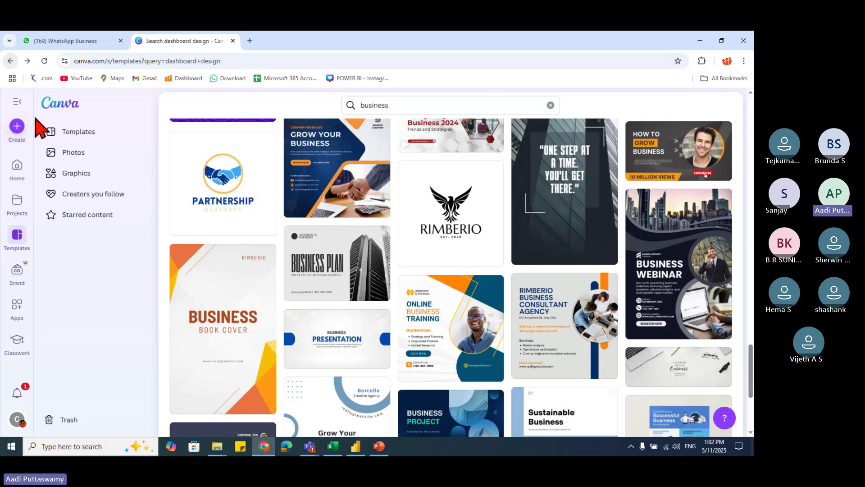
Step: Examine more of the dashboard design templates further down the results, comparing their layouts, cards and chart arrangements
scroll(300, 328, "down", 3)
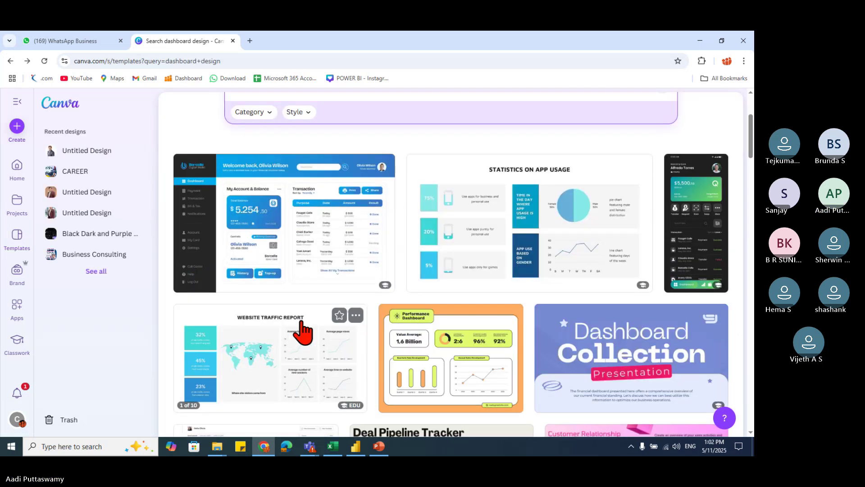
scroll(561, 338, "down", 6)
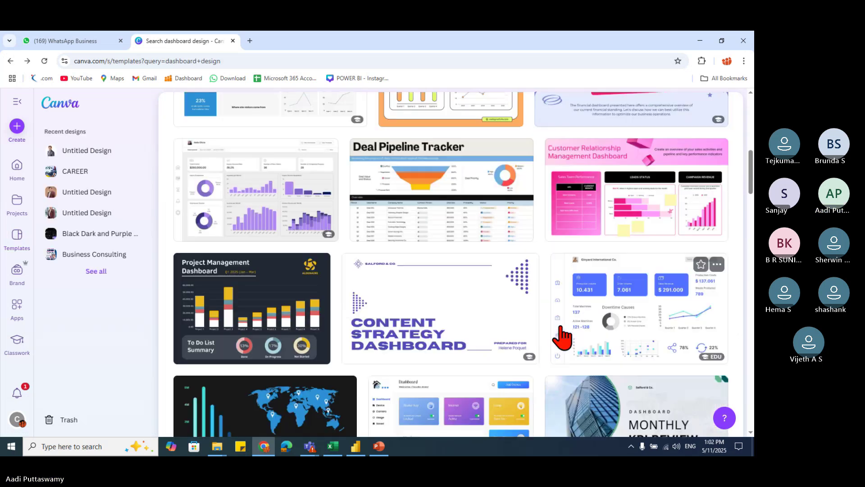
scroll(561, 338, "down", 2)
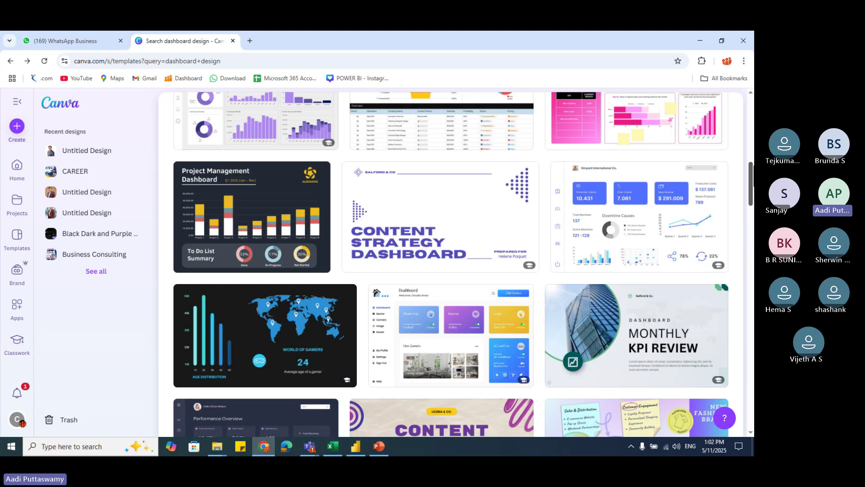
scroll(451, 264, "down", 20)
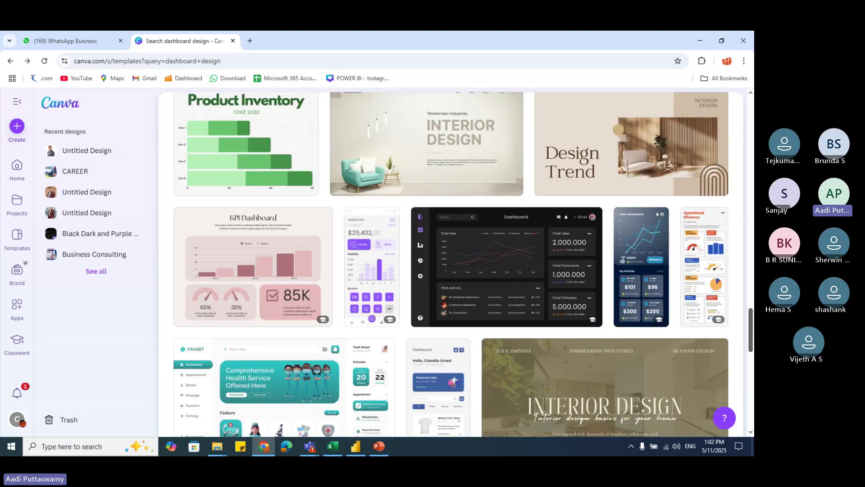
scroll(750, 392, "down", 12)
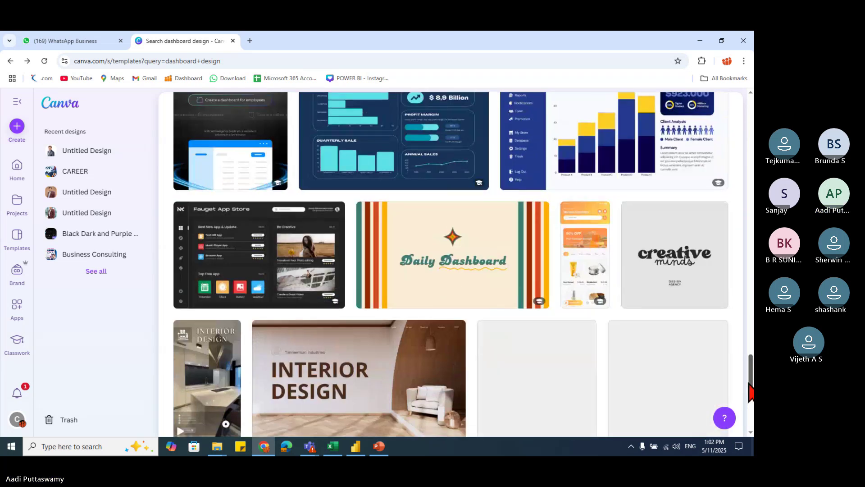
scroll(750, 392, "up", 6)
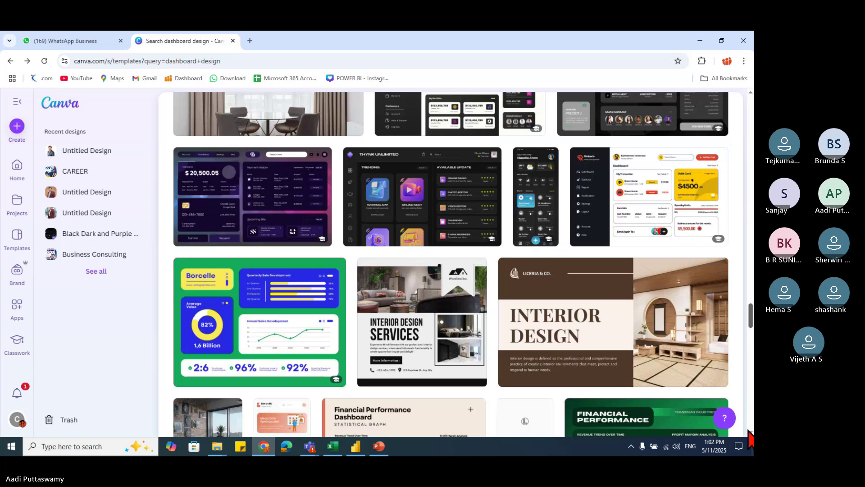
scroll(751, 435, "up", 1)
scroll(750, 435, "down", 5)
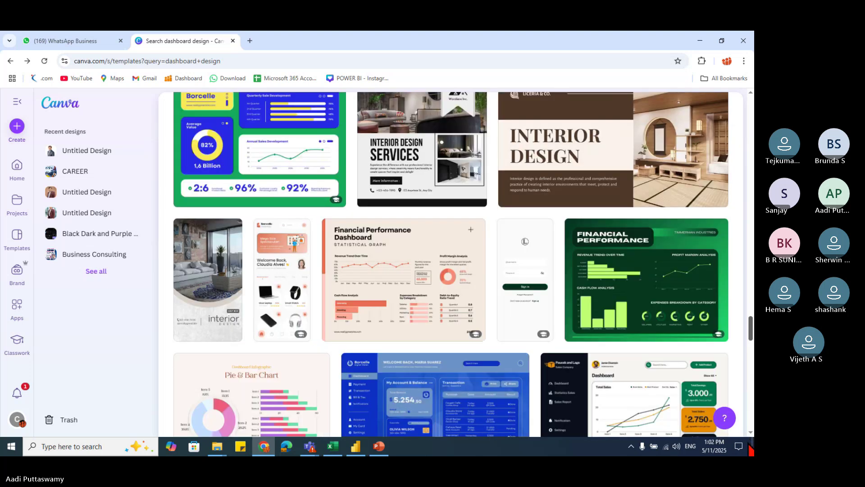
scroll(750, 435, "down", 3)
scroll(506, 354, "down", 1)
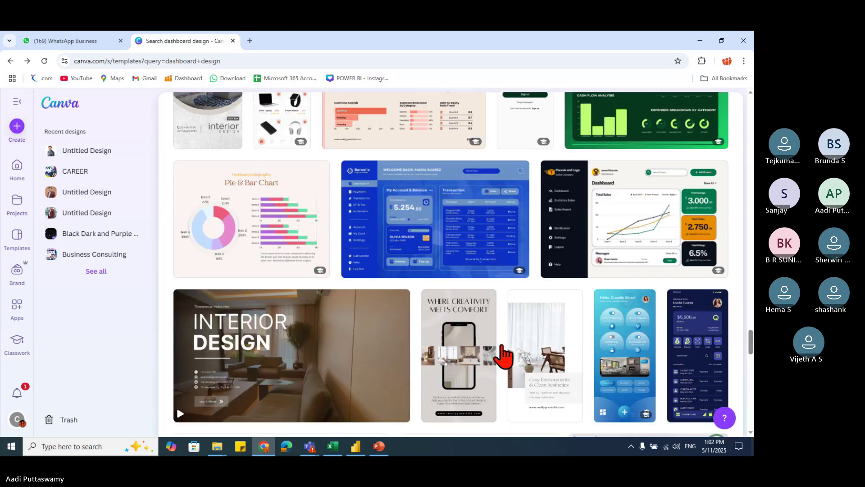
scroll(517, 343, "down", 7)
scroll(575, 343, "down", 5)
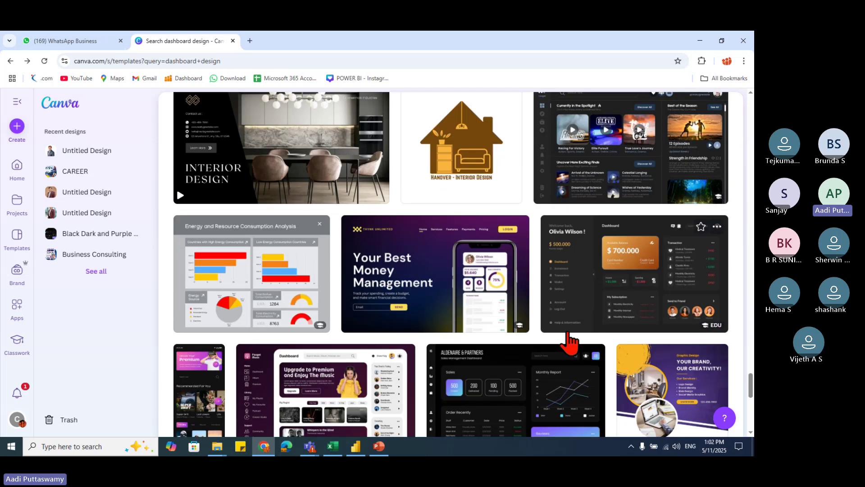
scroll(570, 342, "down", 2)
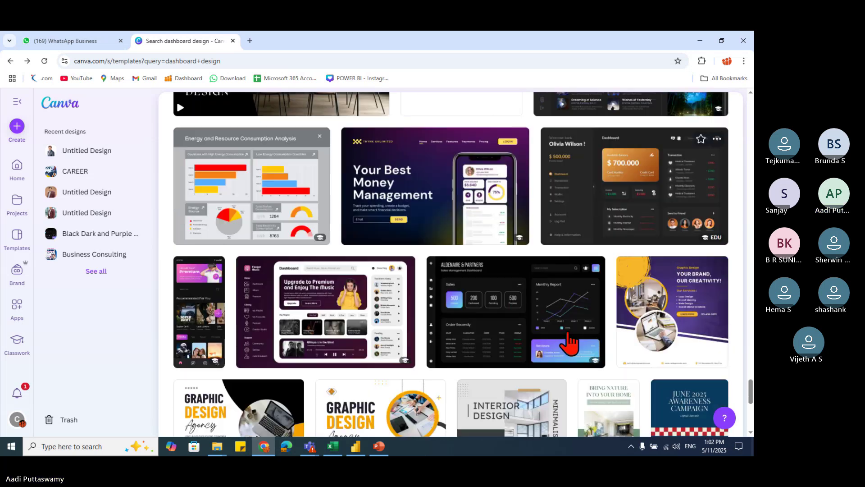
scroll(570, 341, "down", 3)
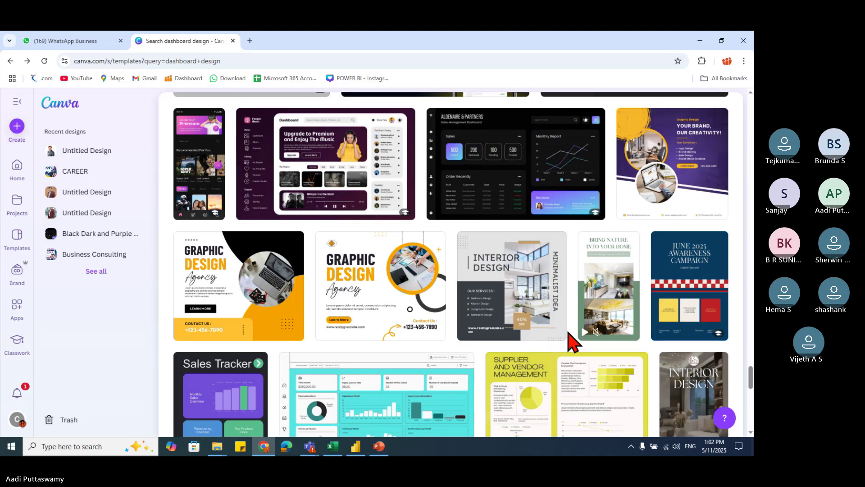
scroll(570, 341, "down", 3)
scroll(570, 342, "down", 6)
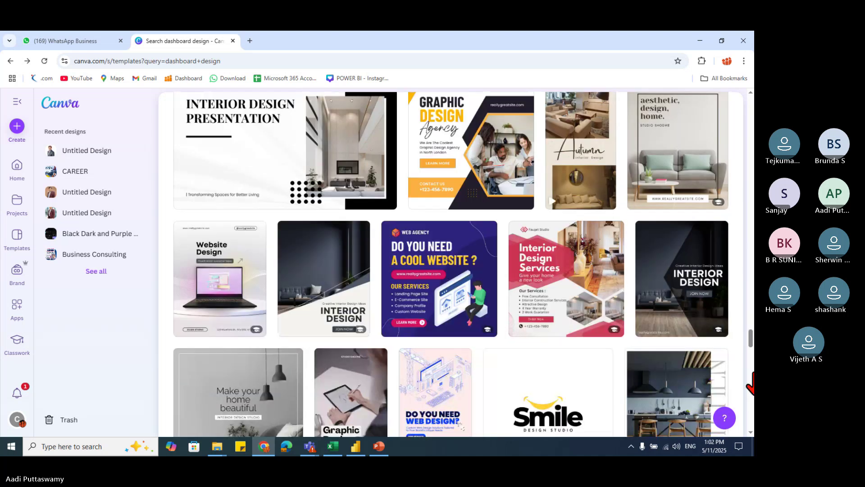
Step: Return to the start of the template results and rerun the search for "dashboard design"
left_click(751, 387)
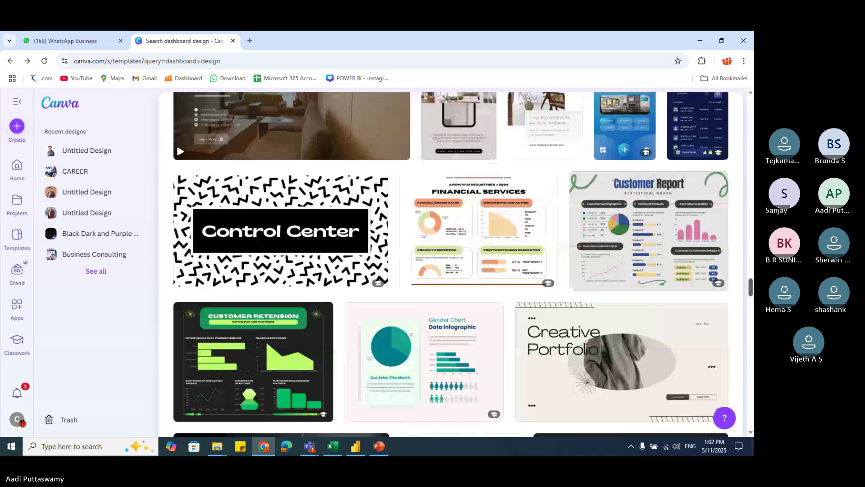
left_click_drag(751, 287, 742, 96)
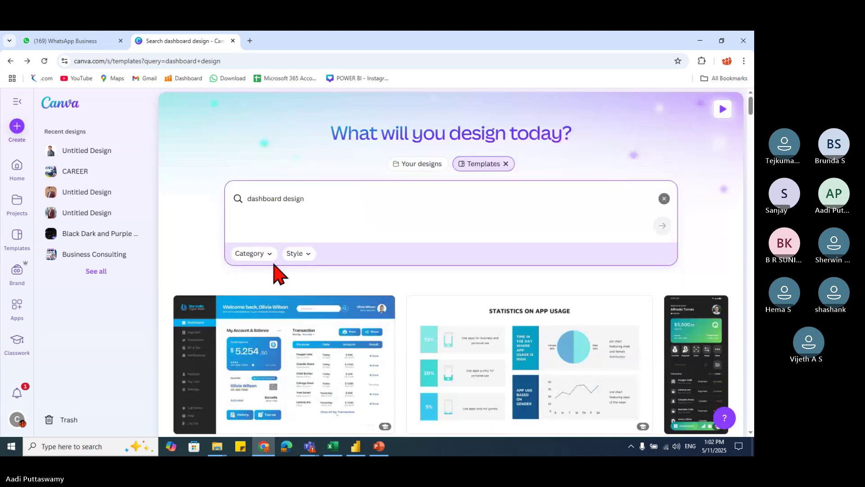
left_click(259, 255)
left_click(260, 256)
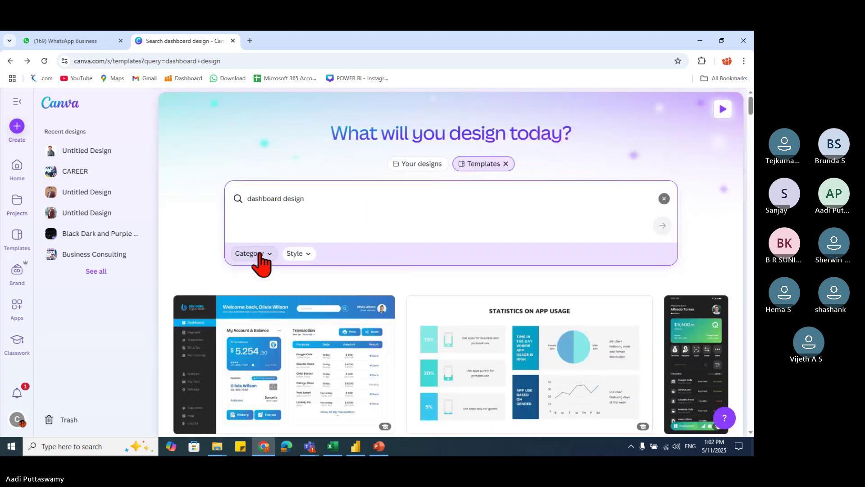
left_click(337, 199)
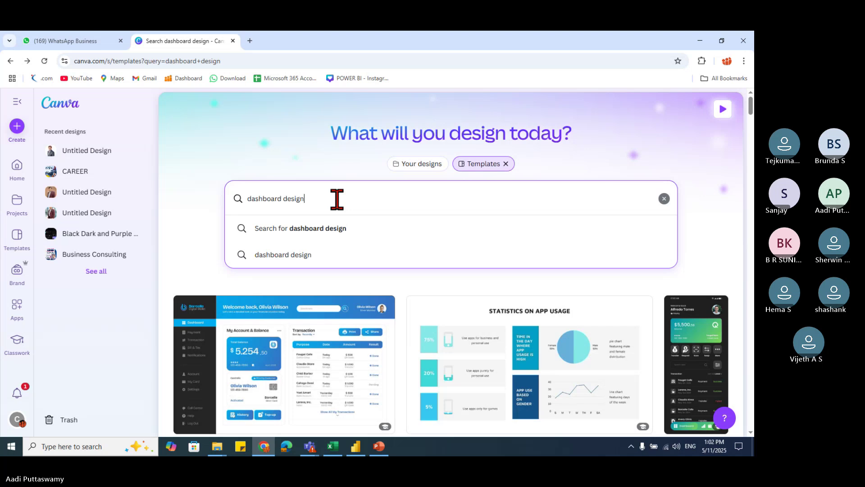
left_click(346, 229)
Step: Look through the dashboard design templates again for one suitable as a dashboard background layout
scroll(382, 207, "down", 4)
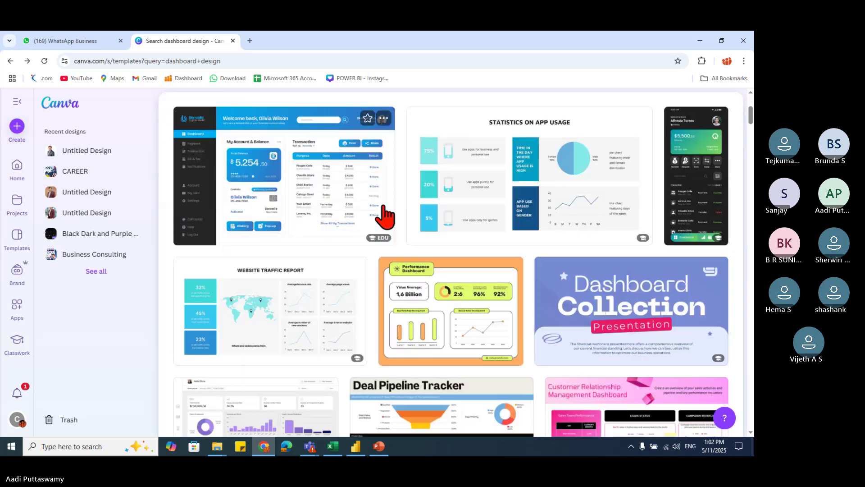
scroll(388, 246, "down", 1)
scroll(361, 282, "down", 2)
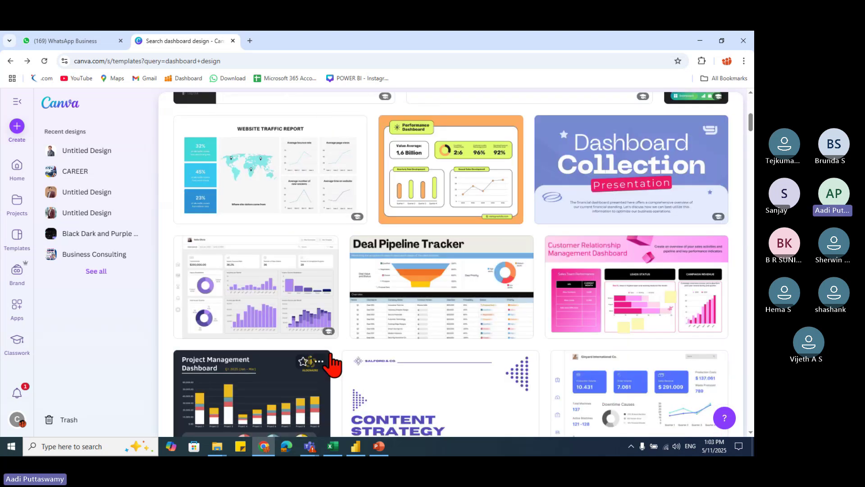
scroll(428, 367, "down", 3)
scroll(428, 368, "down", 3)
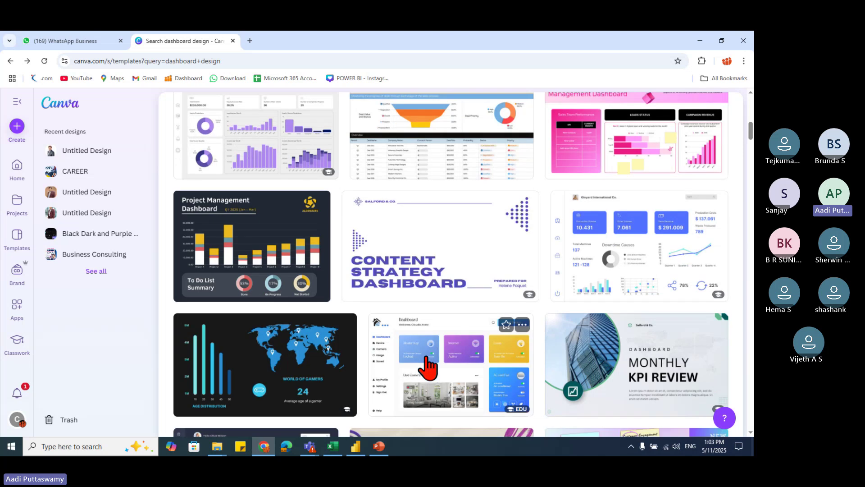
scroll(751, 144, "down", 4)
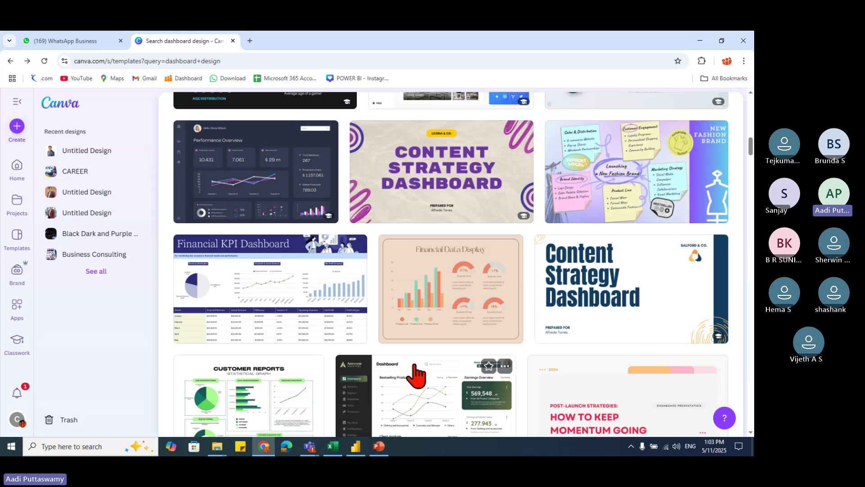
scroll(413, 370, "down", 3)
scroll(412, 363, "down", 2)
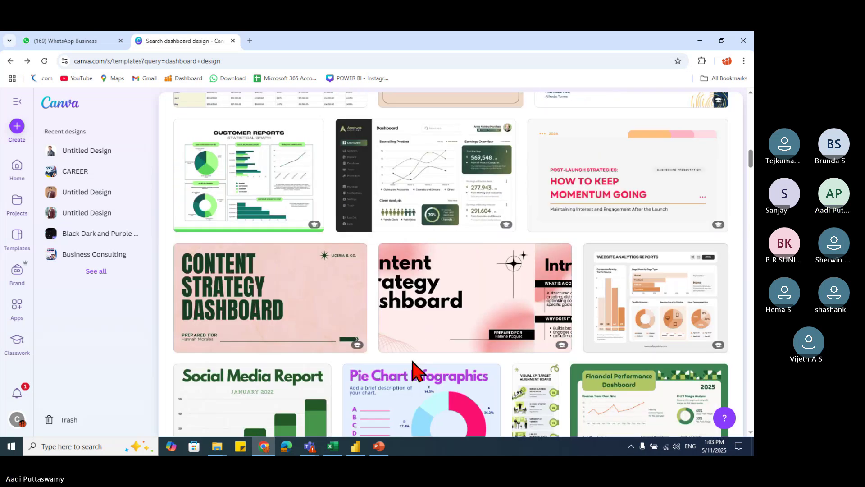
Step: Open the Black Modern Dark Performance Dashboard Website Prototype template and start customizing it in the editor
scroll(414, 370, "up", 5)
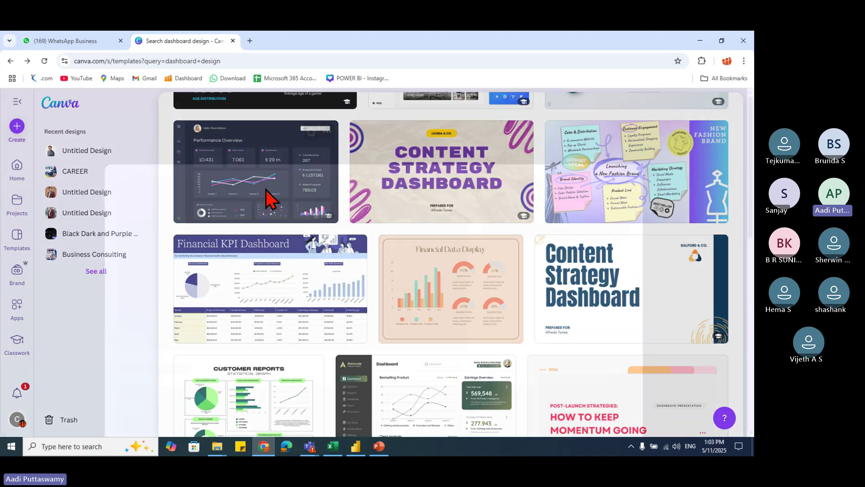
left_click(267, 198)
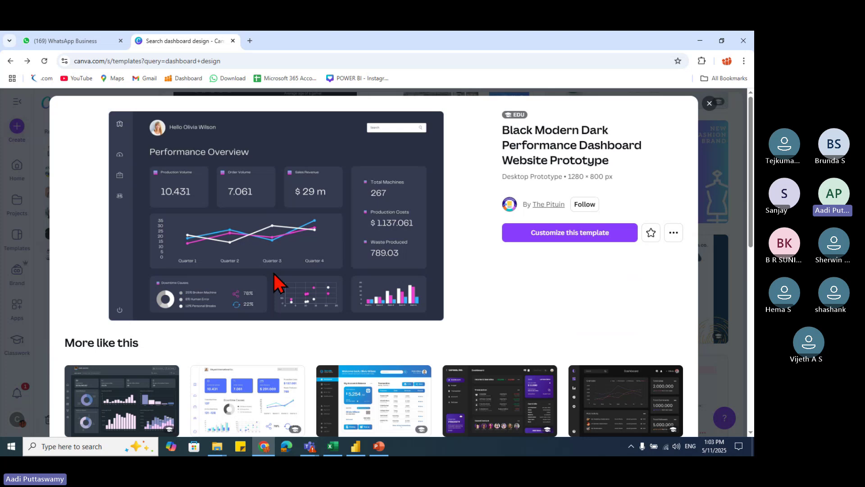
left_click(542, 240)
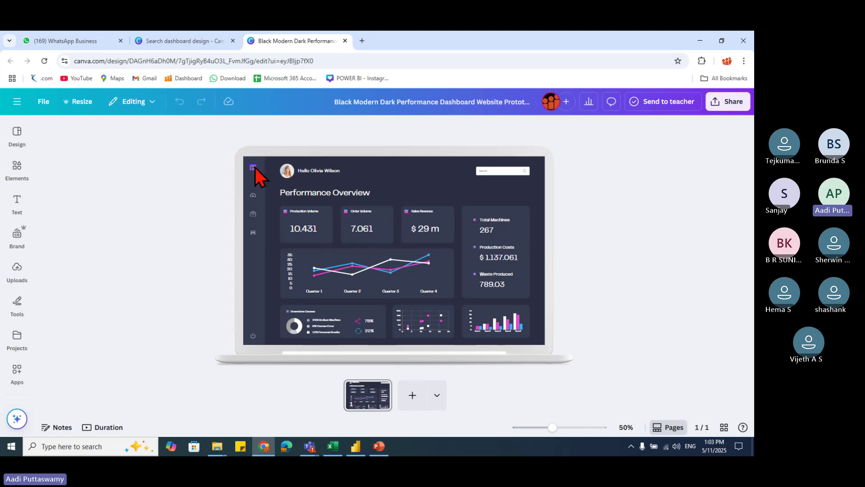
Step: Delete the profile picture, the greeting text and the "Performance Overview" heading from the dashboard header
left_click(287, 171)
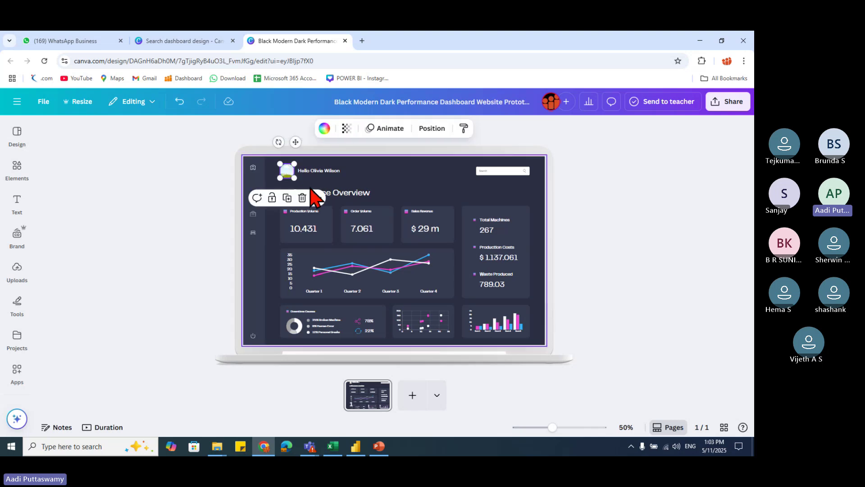
left_click(302, 197)
left_click(314, 180)
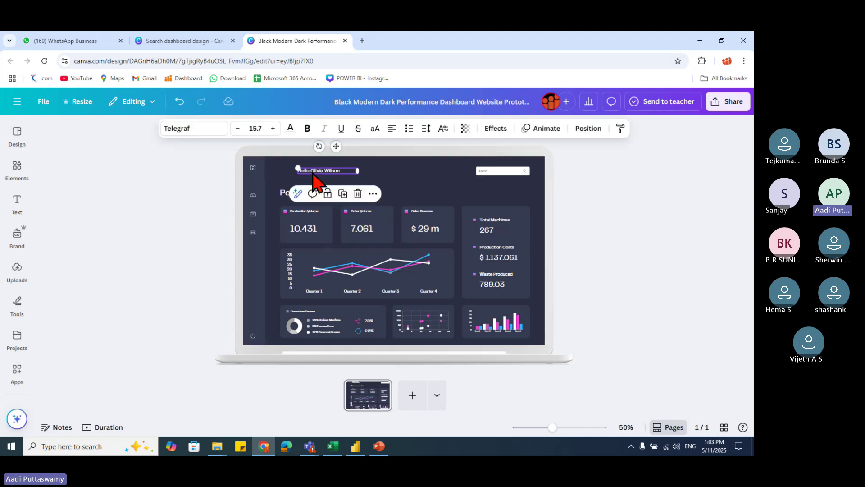
key("Delete")
left_click(305, 193)
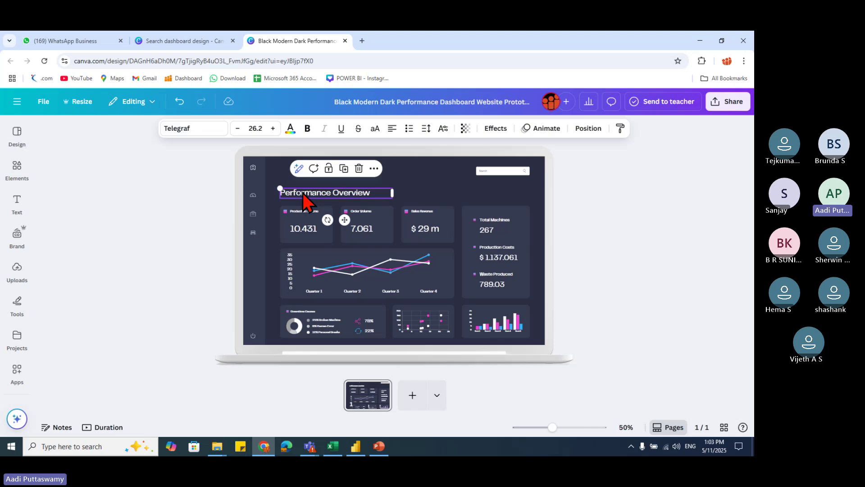
key("Delete")
Step: Remove the labels, markers and figures from the Production Volume, Order Volume and Sales Revenue cards, keeping the empty card shapes
left_click(302, 211)
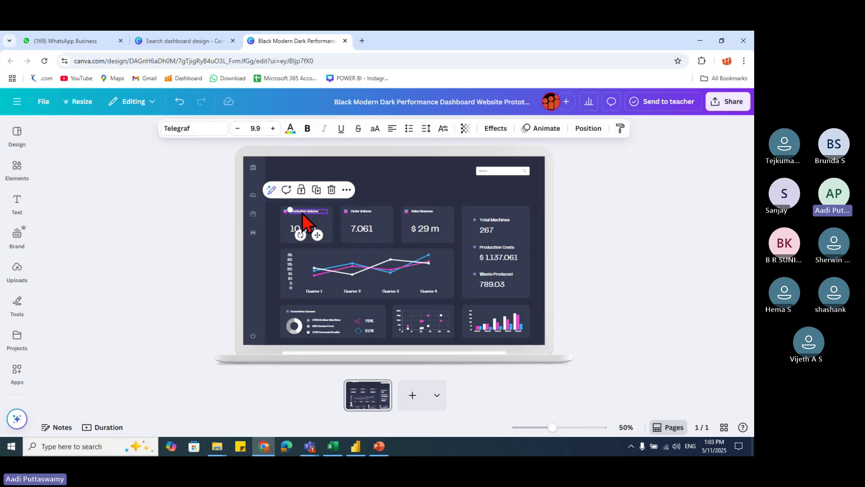
key("Delete")
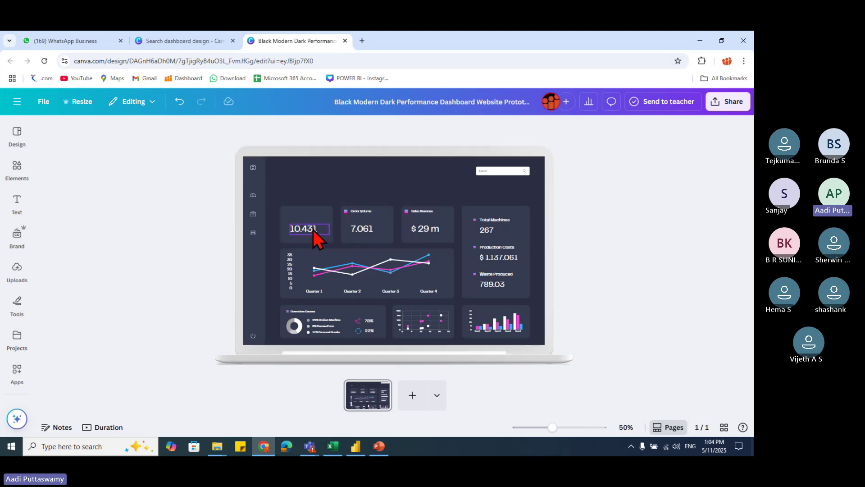
left_click(311, 228)
key("Delete")
left_click(354, 212)
key("Delete")
left_click(358, 228)
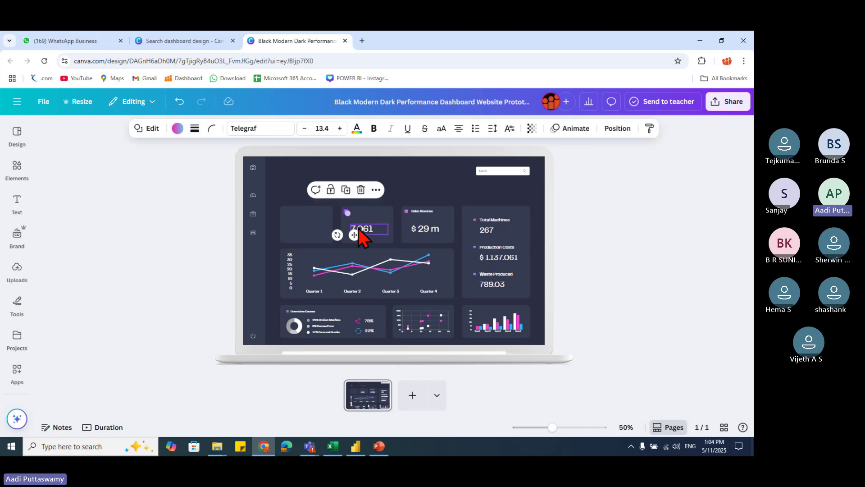
key("Delete")
left_click(419, 212)
key("Delete")
left_click(423, 228)
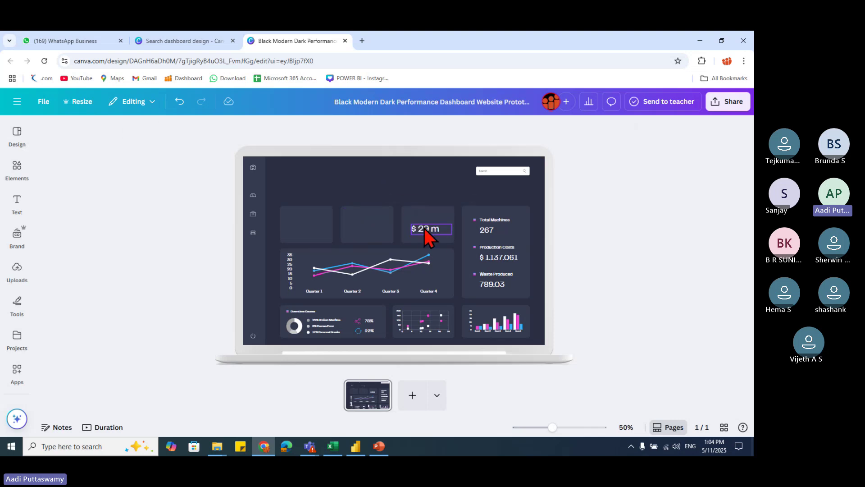
key("Delete")
Step: Delete the Total Machines and Production Costs labels, bullets and figures from the tall card
left_click(489, 221)
key("Delete")
left_click(476, 221)
key("Delete")
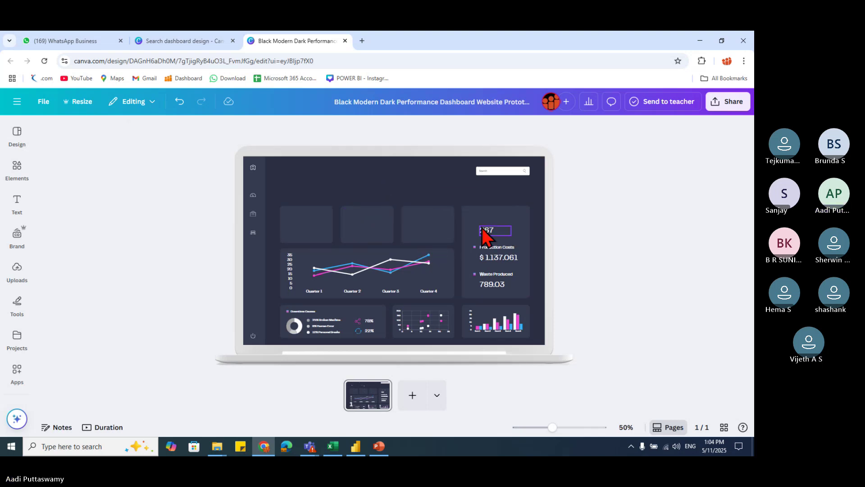
left_click(475, 247)
key("Delete")
left_click(488, 248)
key("Delete")
left_click(488, 258)
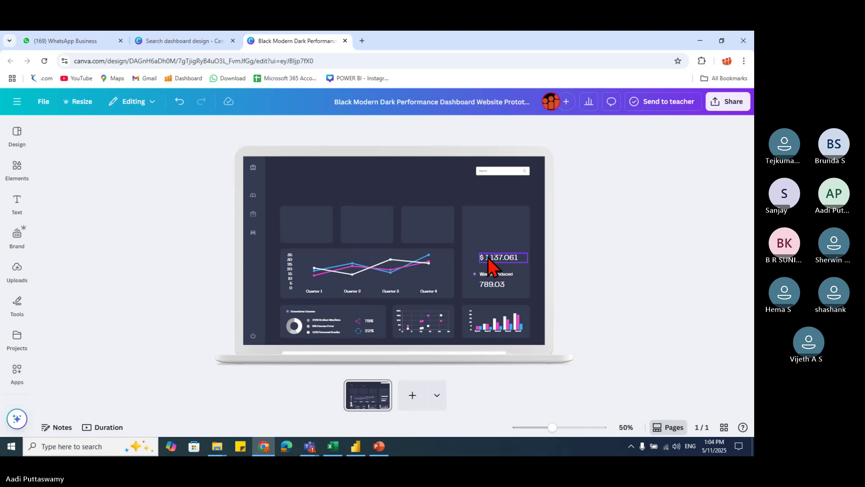
key("Delete")
Step: Delete the Waste Produced label, bullet and figure from the tall card
left_click(474, 274)
left_click(486, 284)
left_click(475, 273)
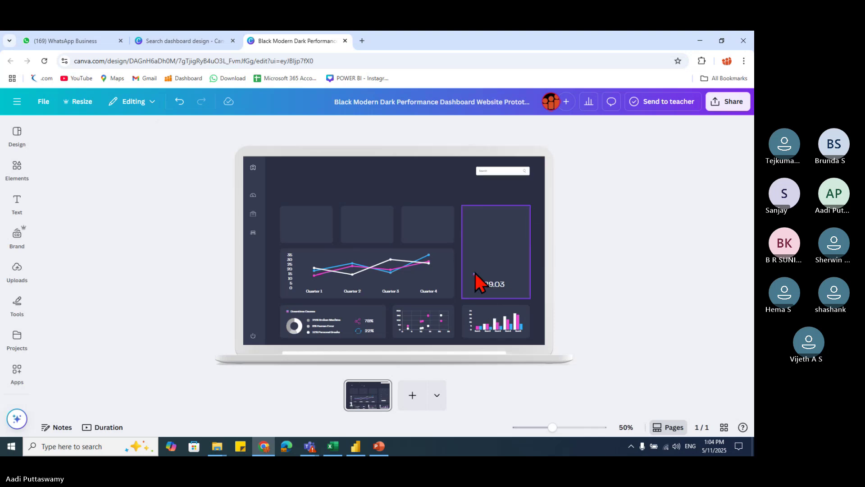
key("Delete")
left_click(493, 285)
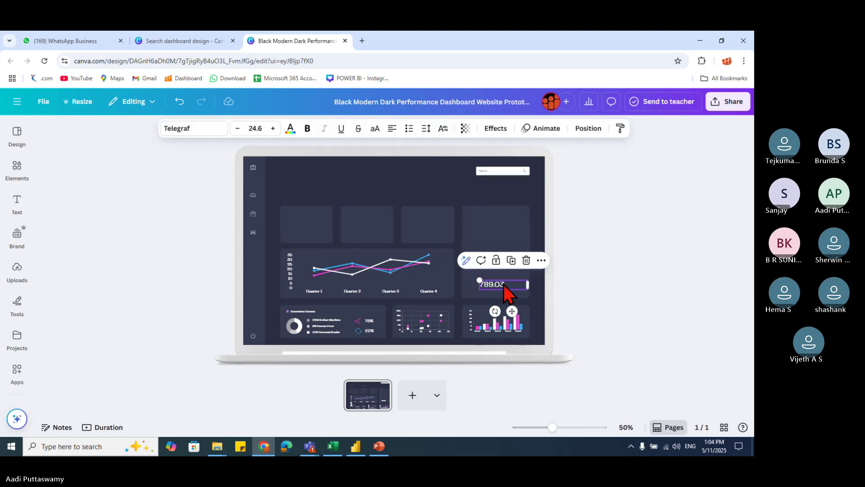
key("Delete")
Step: Delete the search bar from the header and the quarterly line chart from the wide middle card
left_click(501, 172)
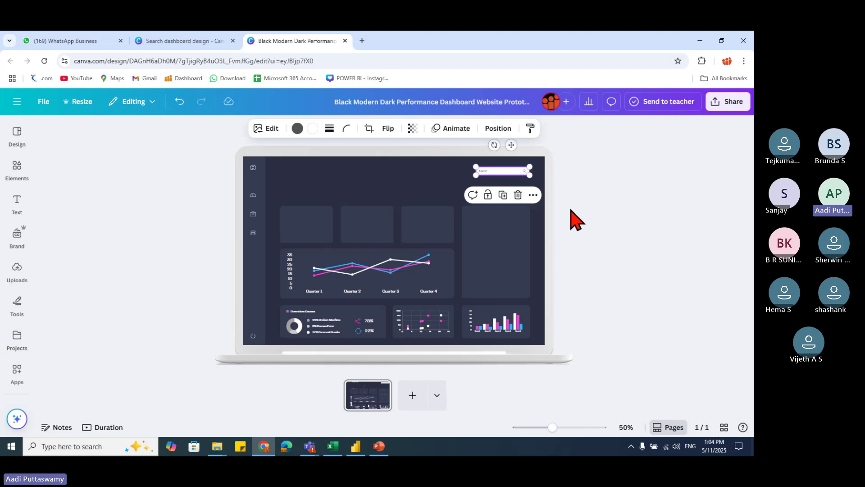
left_click(575, 220)
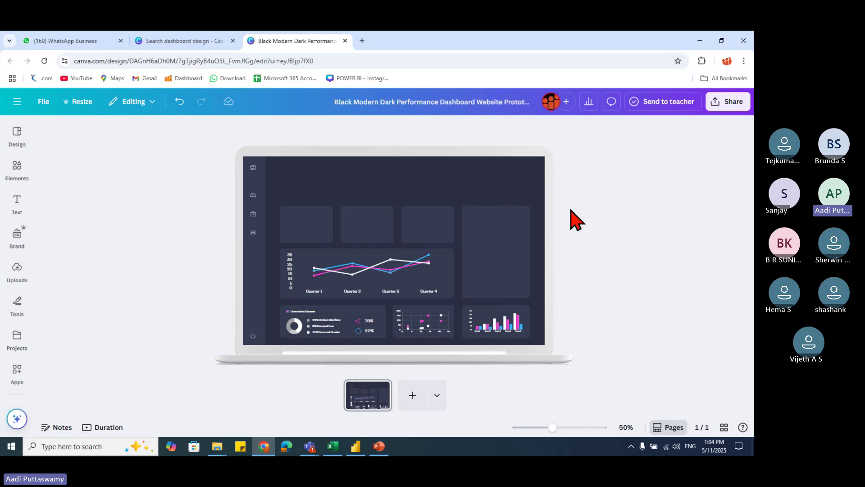
left_click(291, 286)
key("Delete")
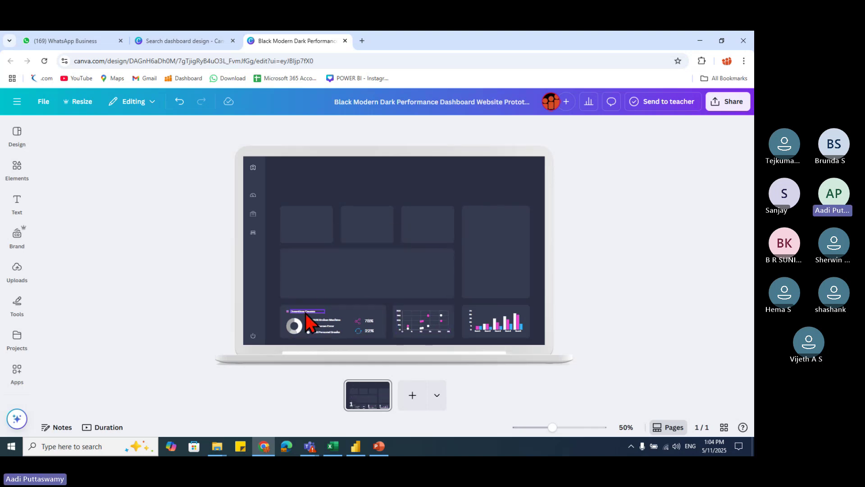
Step: Clear the Downtime Causes card of its title, donut chart, legend, icons and percentages, keeping the card shape
left_click(309, 334)
key("Delete")
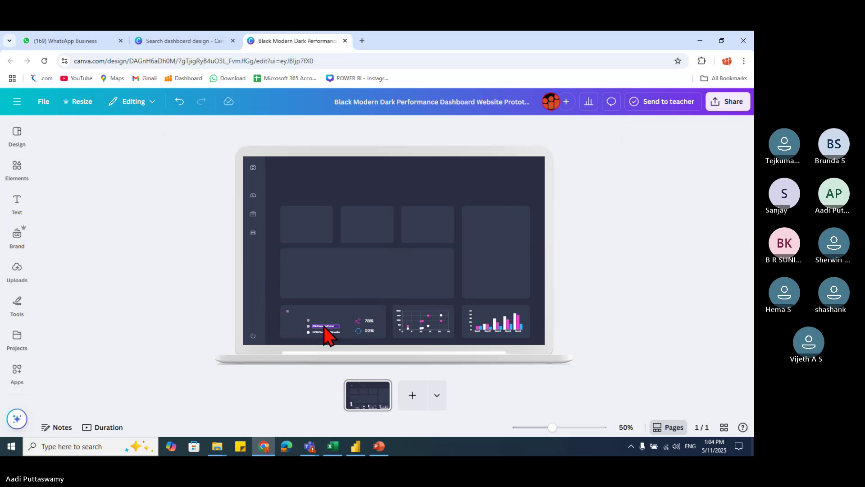
left_click(314, 336)
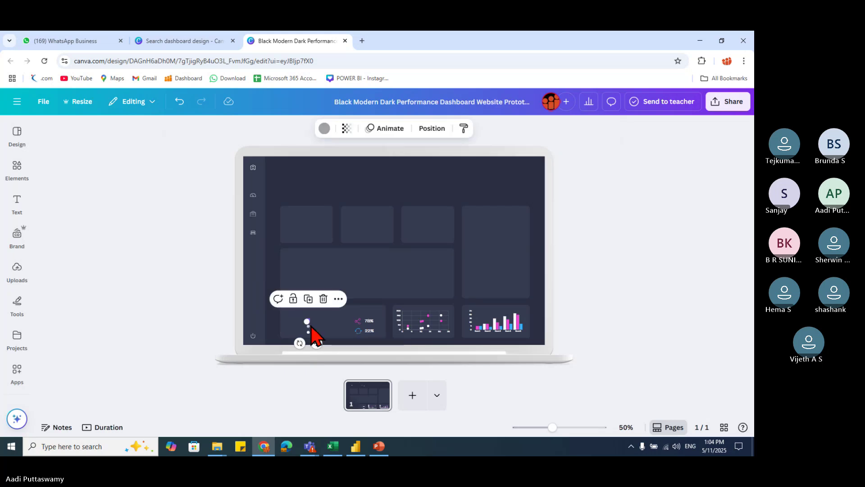
left_click_drag(314, 336, 314, 348)
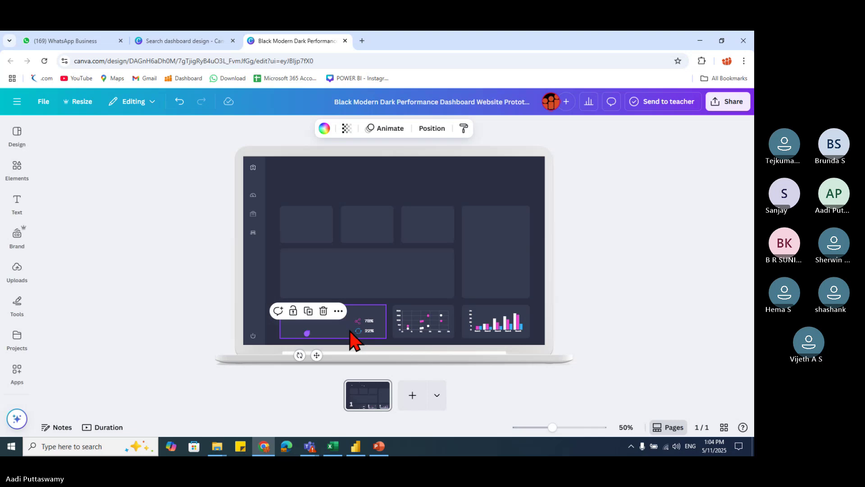
key("ctrl+z")
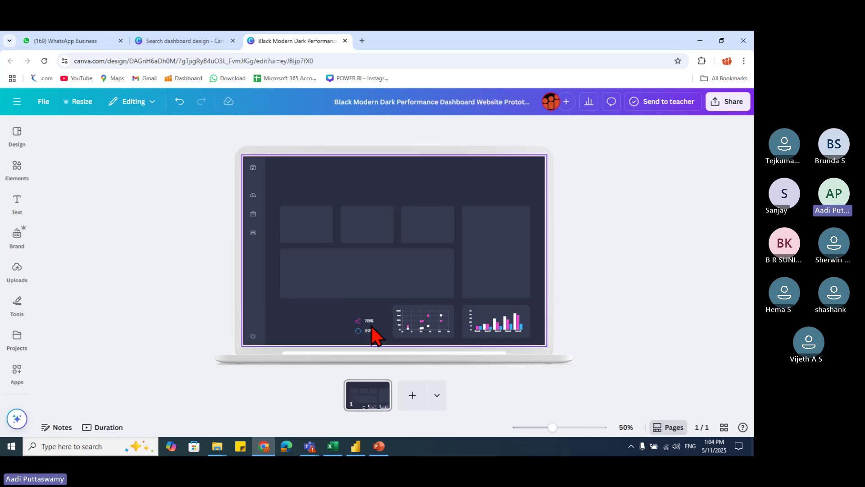
left_click(377, 332)
key("Delete")
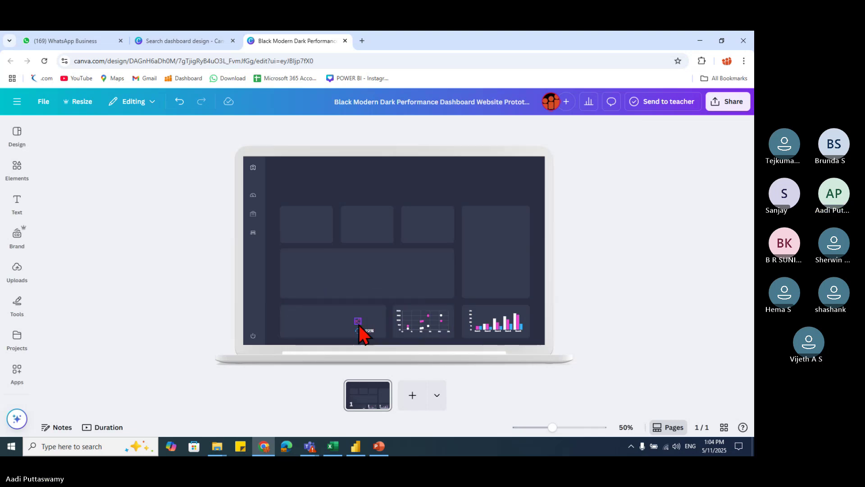
left_click(370, 332)
key("Delete")
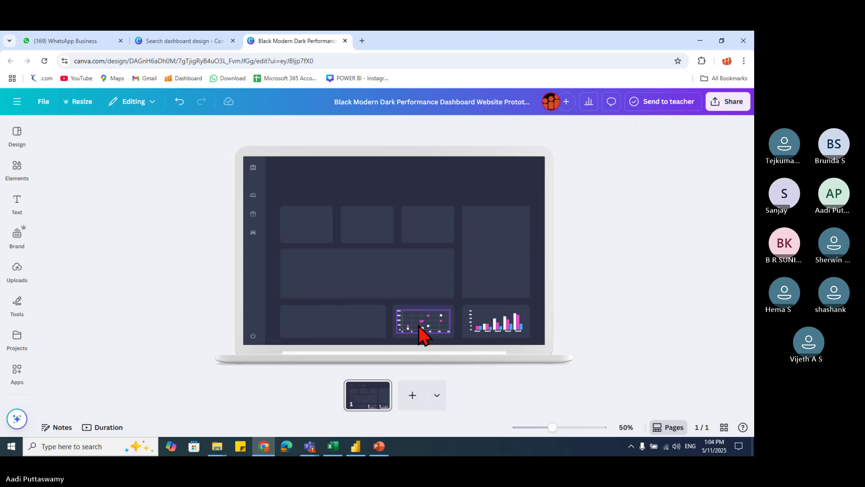
Step: Delete the scatter plot and the bar chart from the two remaining cards in the lower row
left_click(424, 334)
key("Delete")
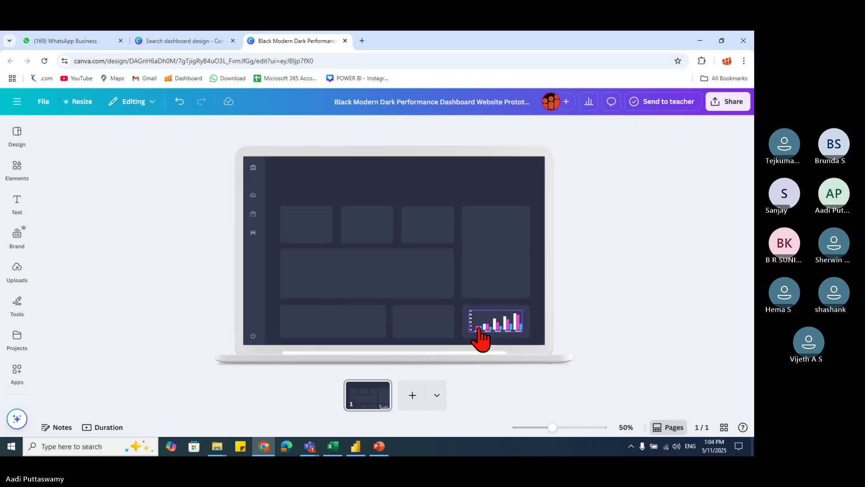
key("Delete")
left_click(261, 245)
left_click(252, 232)
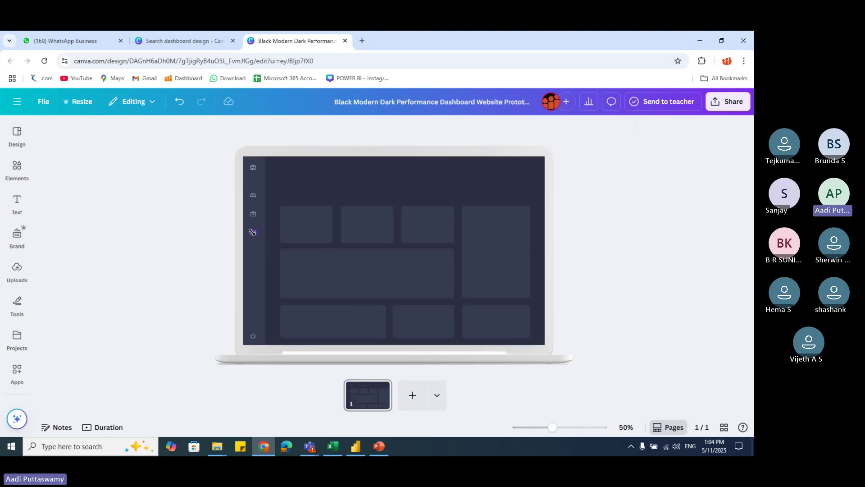
left_click(306, 258)
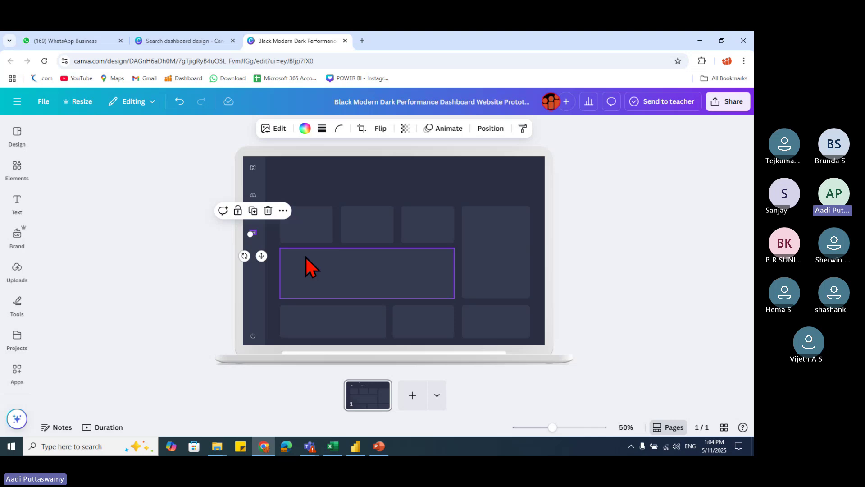
key("Escape")
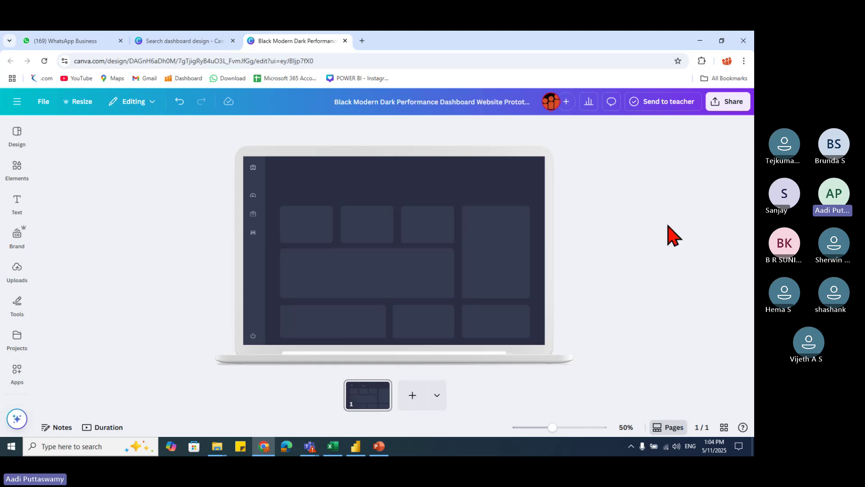
Step: Download the design as a PNG at size 1.125 (1,440 × 900 px) and close the image preview
left_click(726, 114)
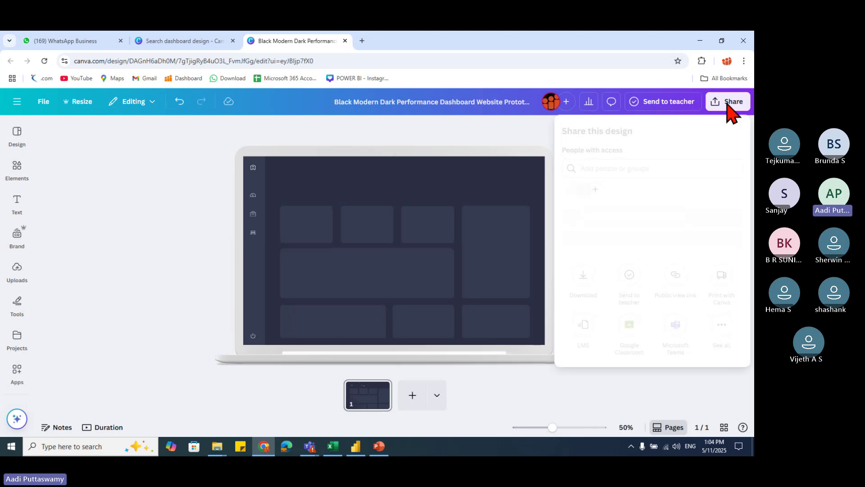
left_click(583, 295)
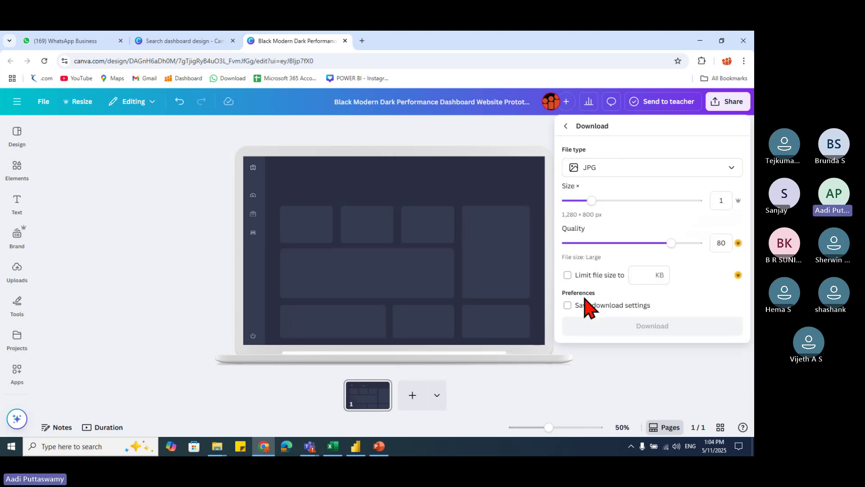
left_click(603, 171)
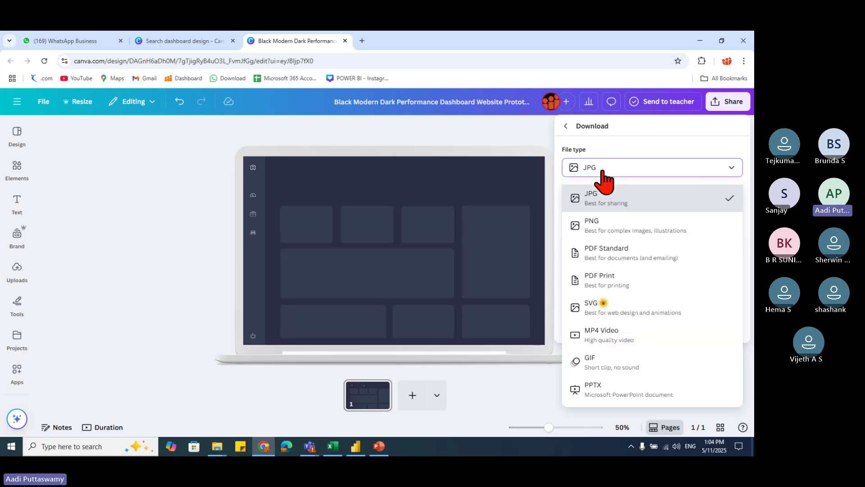
left_click(606, 226)
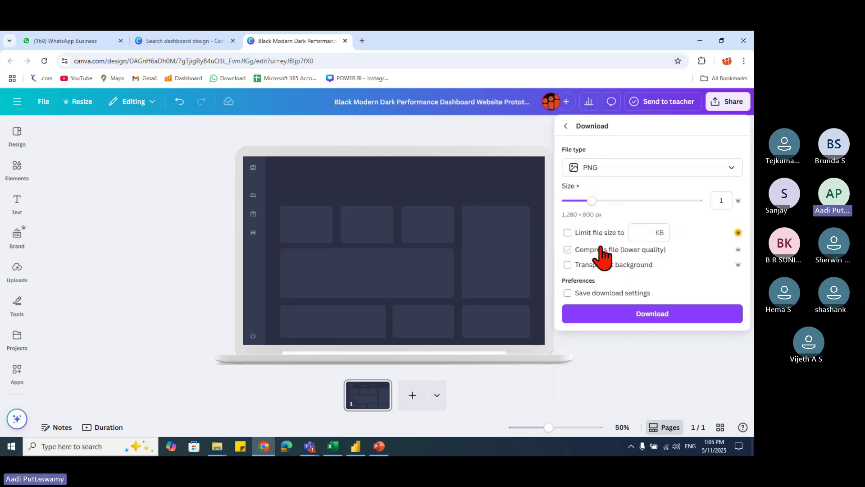
left_click_drag(594, 205, 601, 224)
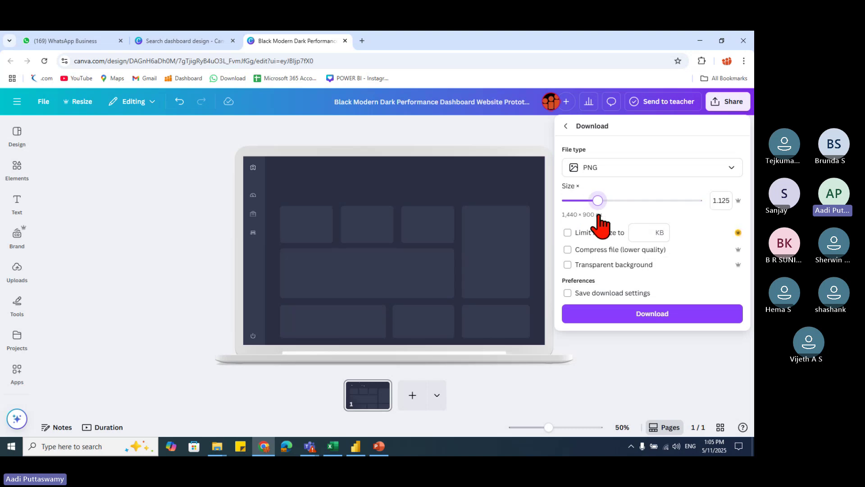
left_click(653, 315)
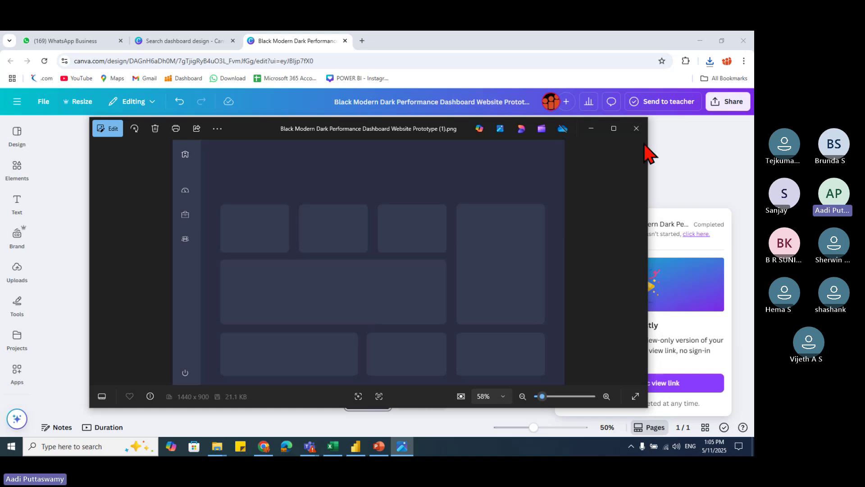
left_click(637, 129)
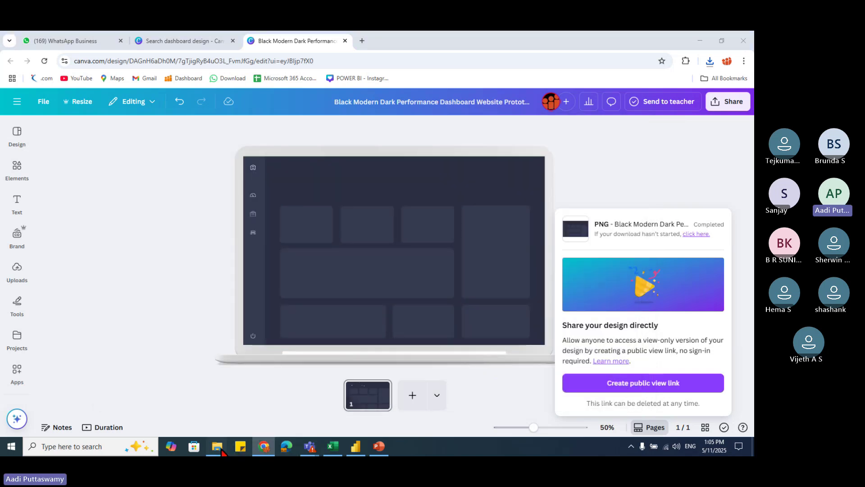
Step: Switch to File Explorer and copy the downloaded dashboard PNG from the Downloads folder
mouse_move(218, 446)
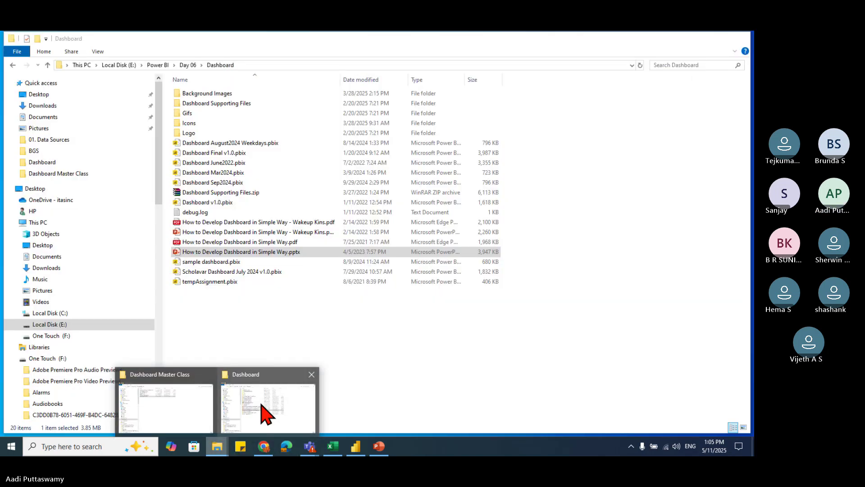
left_click(208, 408)
left_click(42, 162)
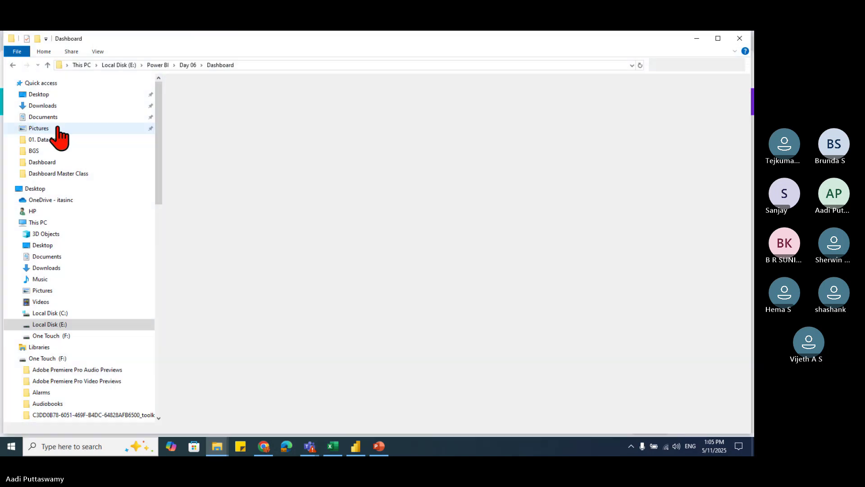
left_click(42, 105)
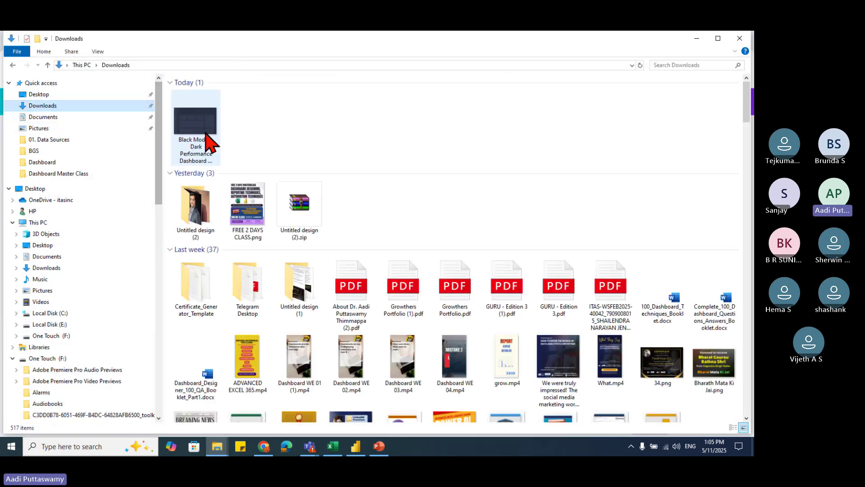
left_click(208, 135)
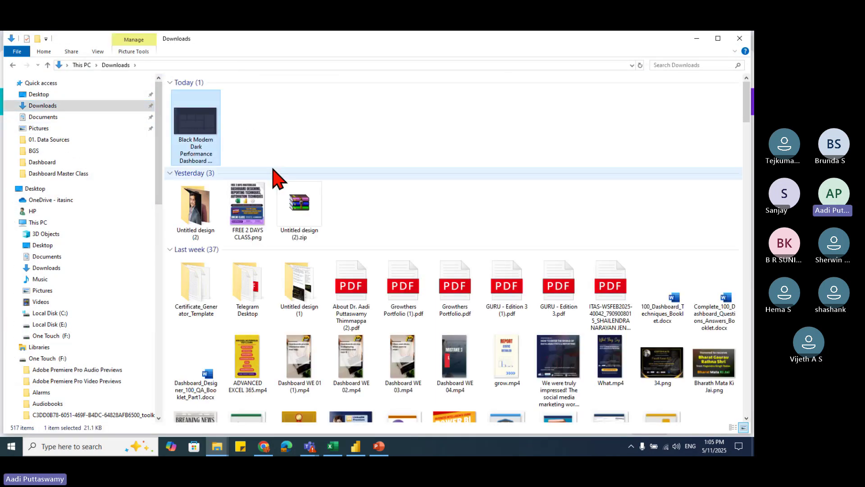
Step: Paste the copied PNG into the Dashboard Master Class folder on Local Disk (E:)
key("alt+Tab")
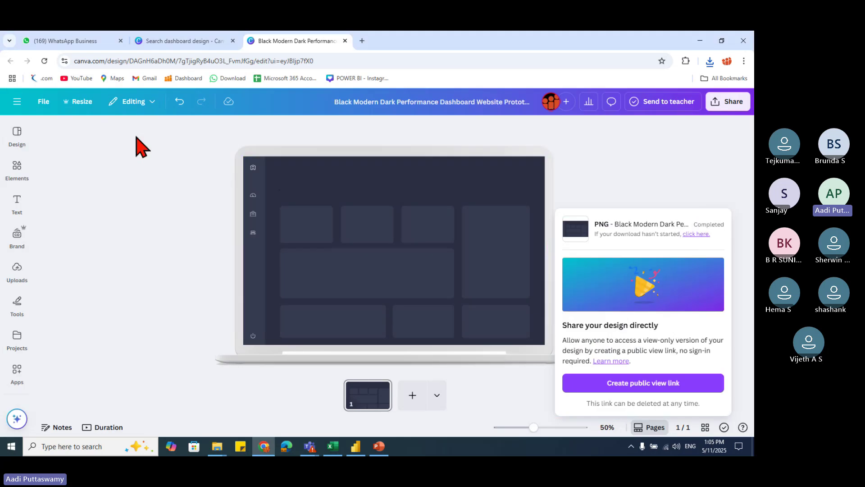
key("alt+Tab")
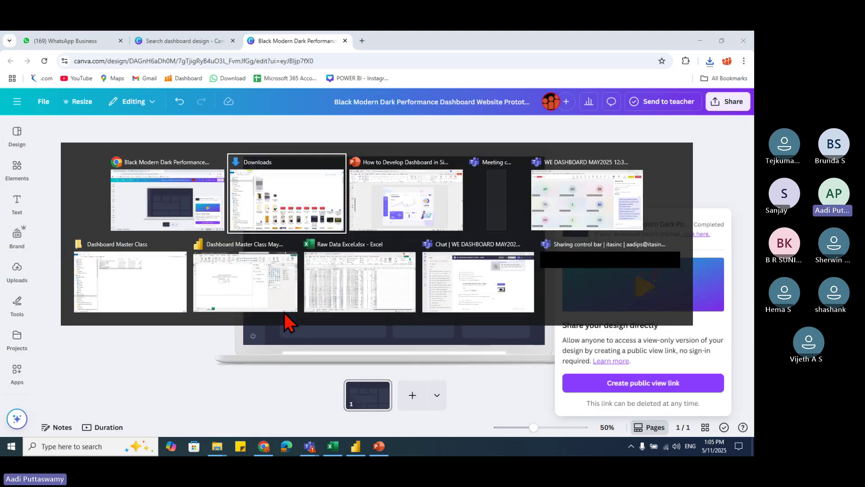
key("alt+Tab")
key("alt+Tab")
key("alt+Tab")
key("alt+Tab")
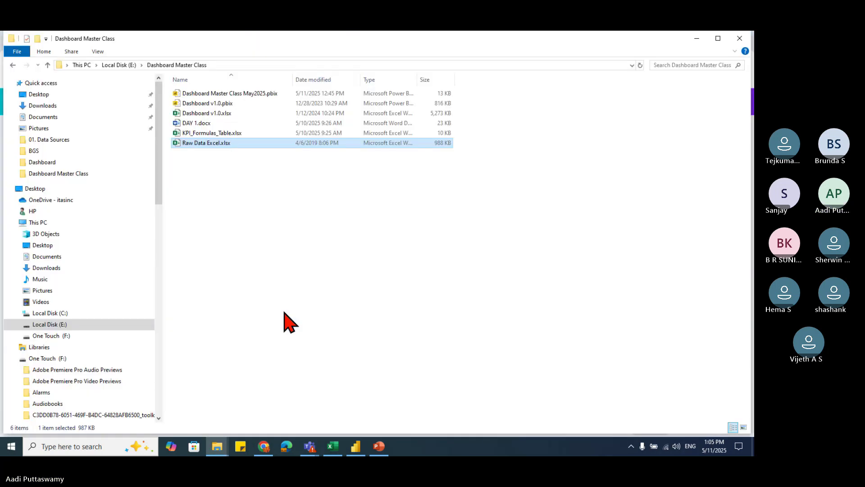
left_click(265, 237)
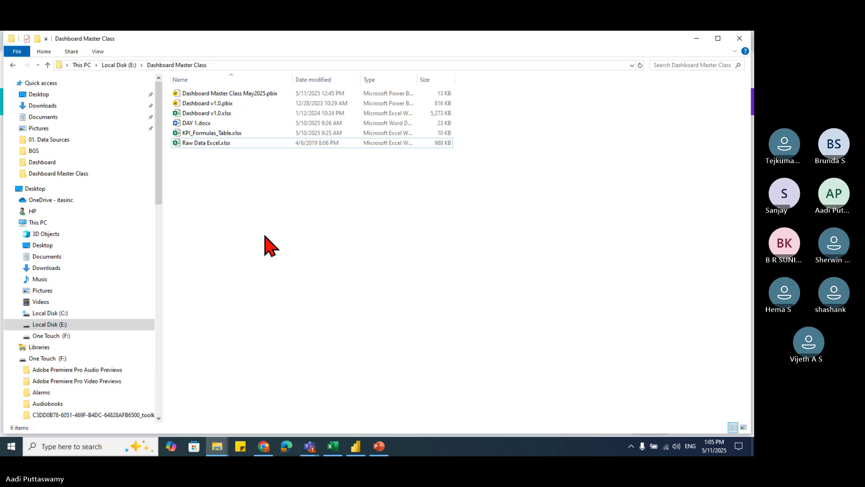
key("ctrl+v")
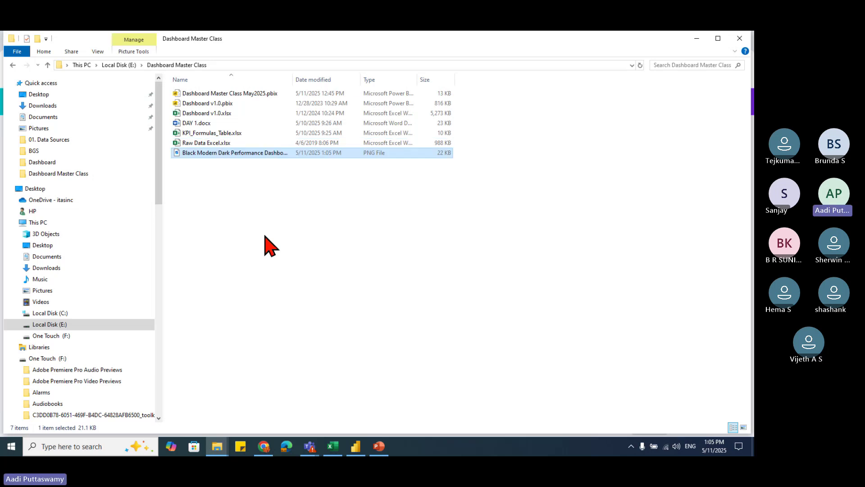
Step: Rename the pasted PNG file as Layout01.png
left_click(243, 153)
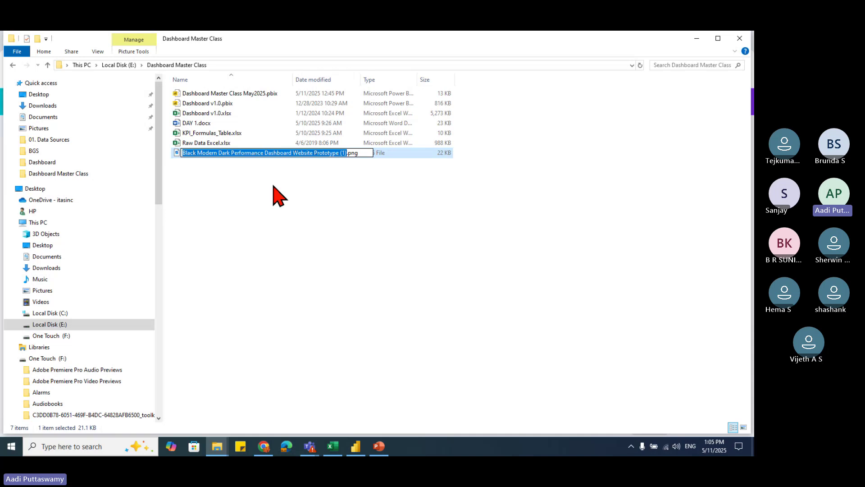
type("Layout")
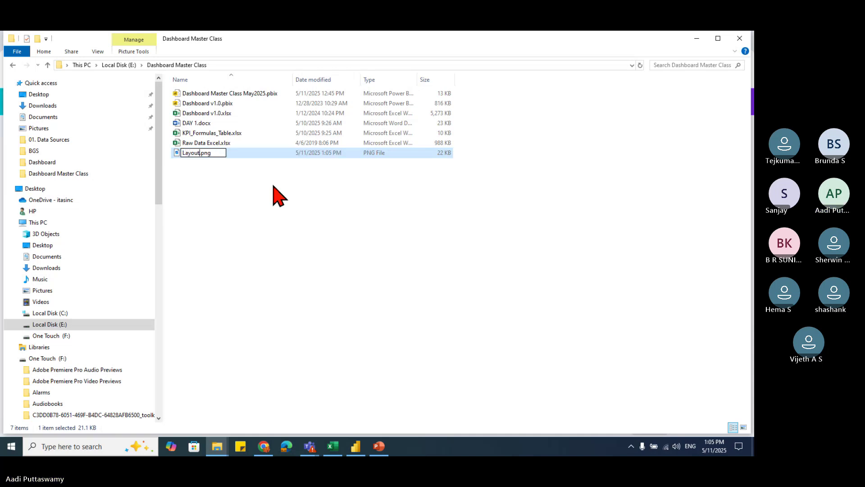
type("01")
left_click(266, 232)
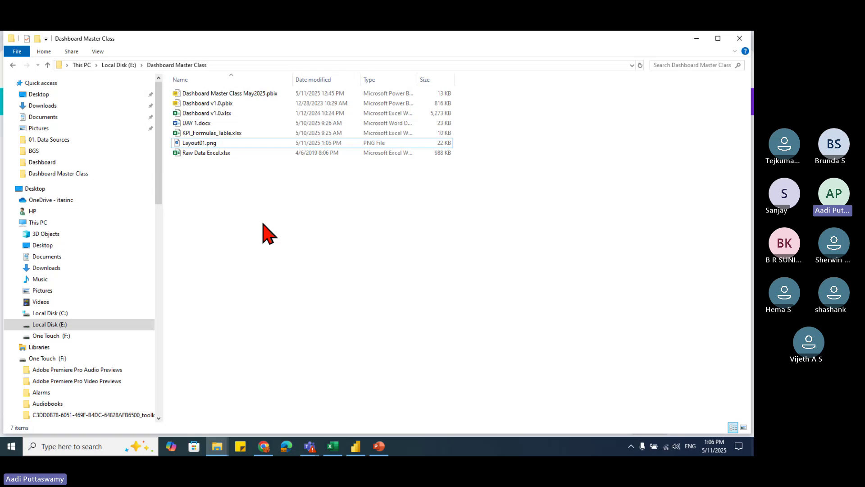
Step: Switch to the Microsoft Teams meeting window to check the meeting chat, and return to the desktop
left_click(310, 446)
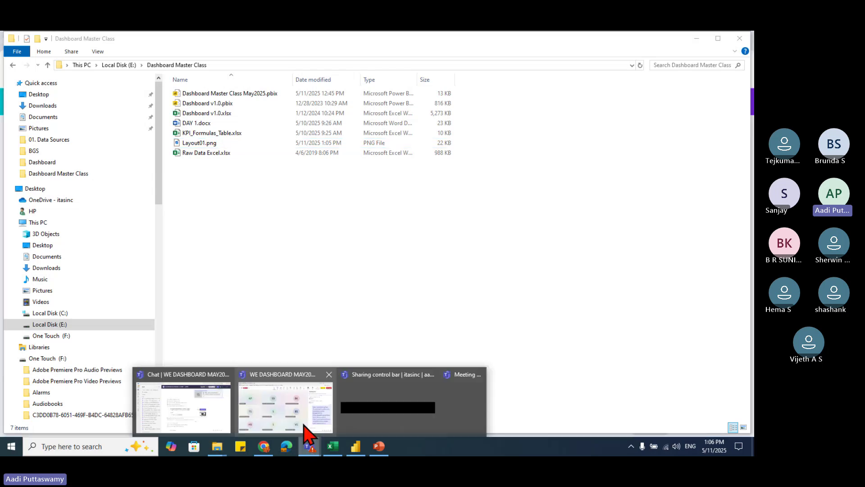
left_click(304, 422)
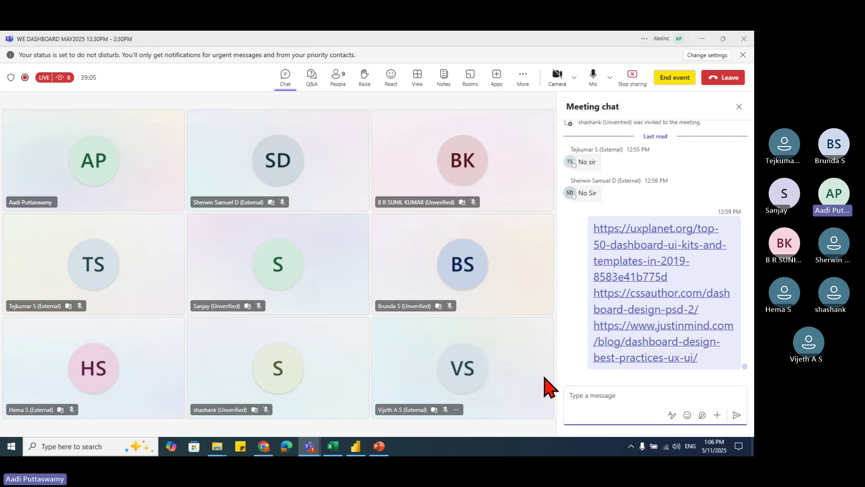
key("super+d")
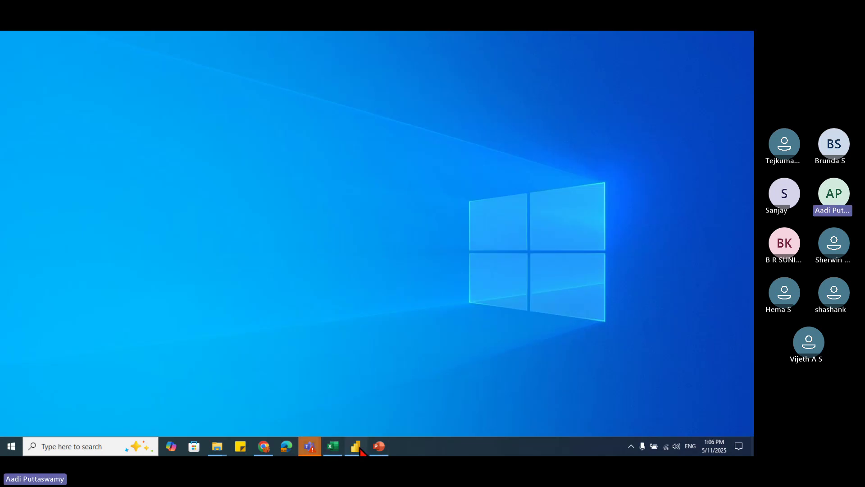
Step: Switch to Power BI Desktop, maximize its window and collapse the Data, Build and Filters panes to enlarge the report canvas
left_click(361, 449)
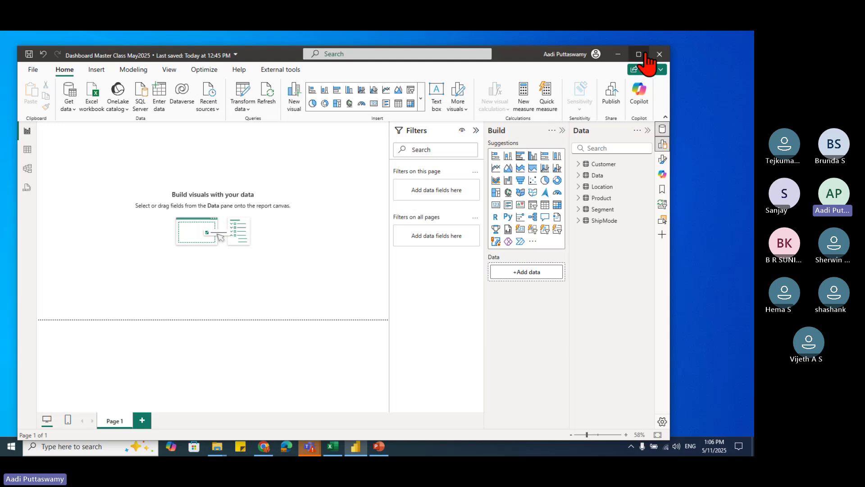
left_click(642, 54)
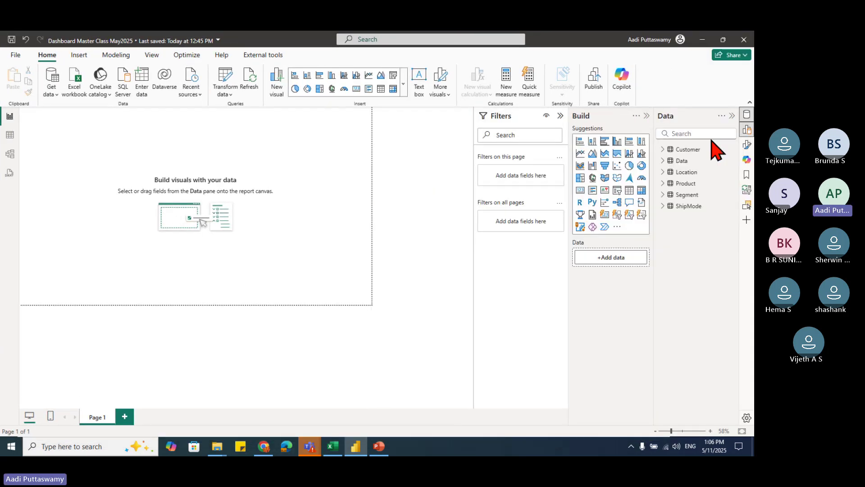
left_click(732, 116)
left_click(731, 116)
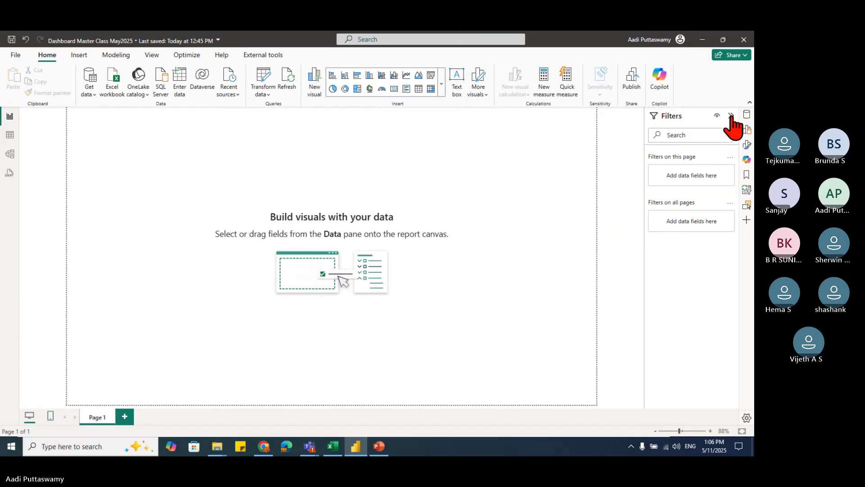
left_click(731, 116)
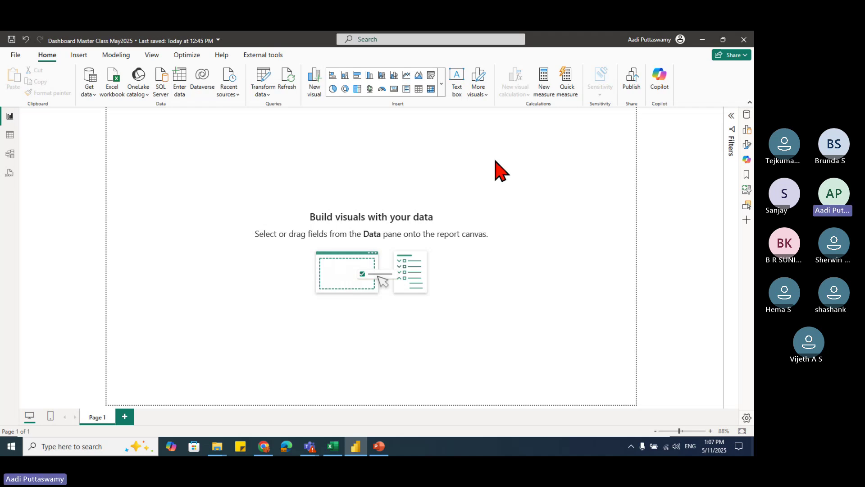
Step: Set Layout01.png from the Dashboard Master Class folder as the report page's canvas background image
left_click(747, 145)
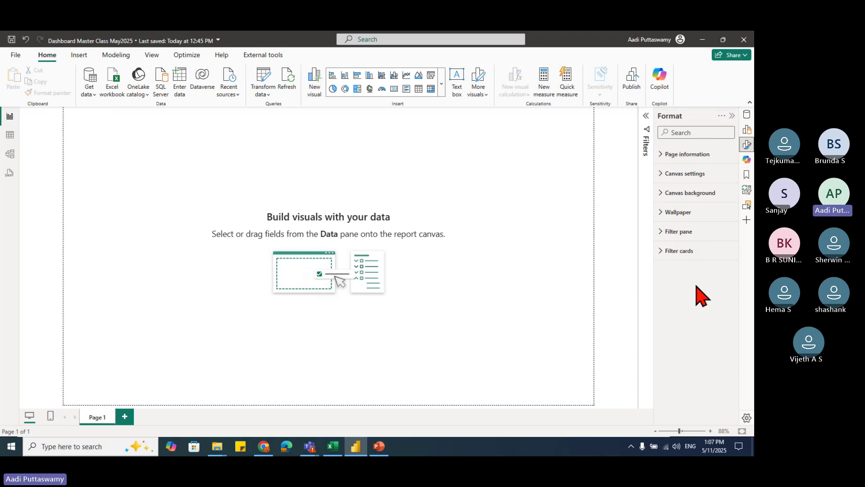
left_click(664, 154)
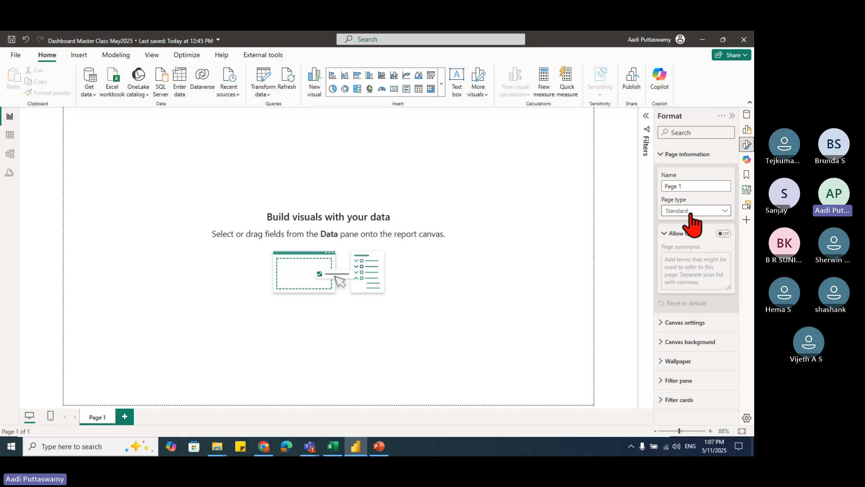
left_click(668, 156)
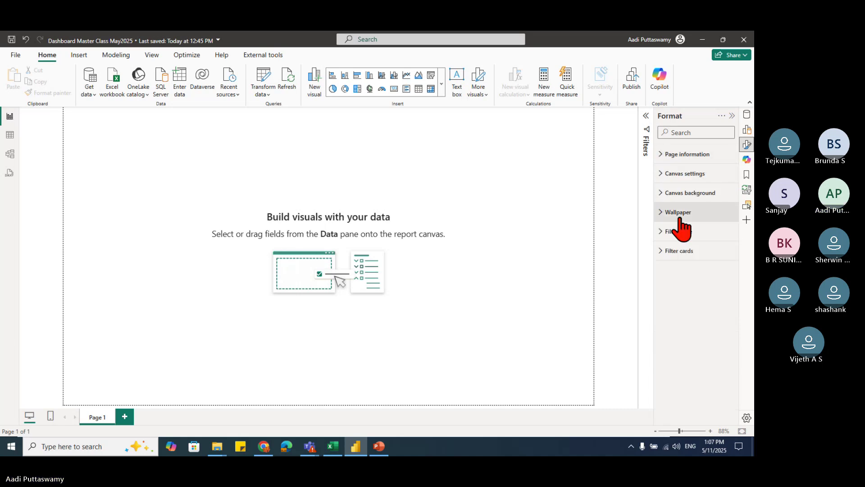
left_click(667, 173)
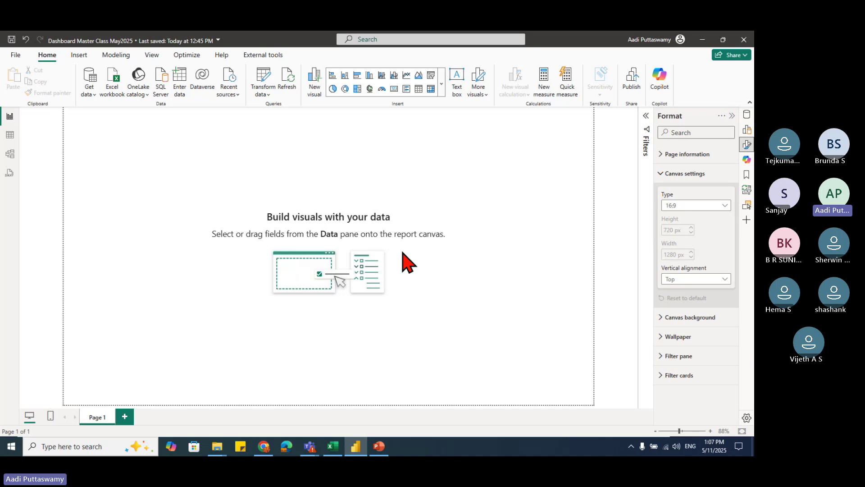
left_click(666, 174)
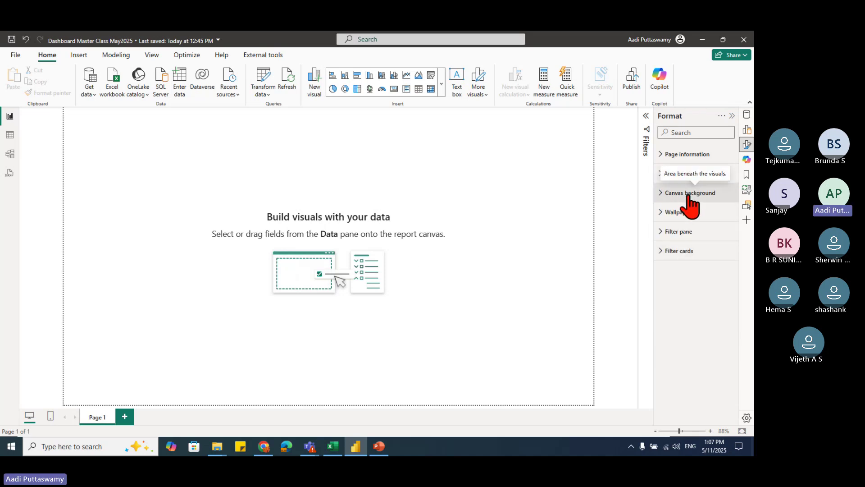
left_click(664, 194)
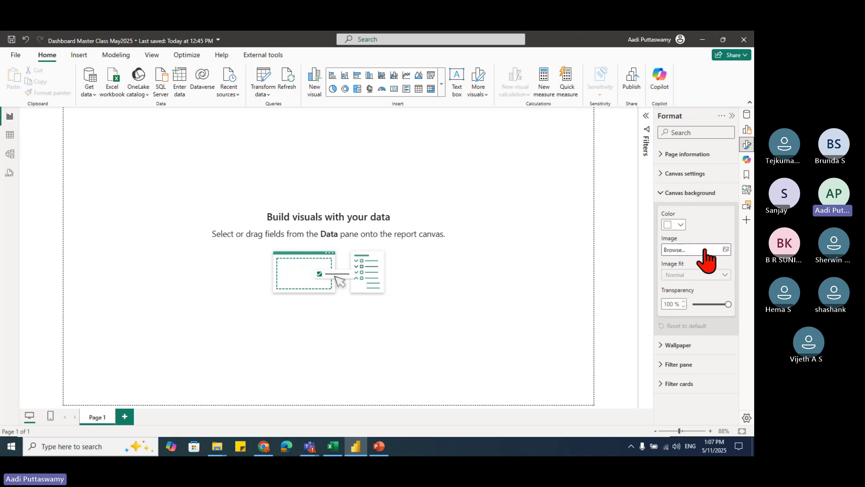
left_click(720, 251)
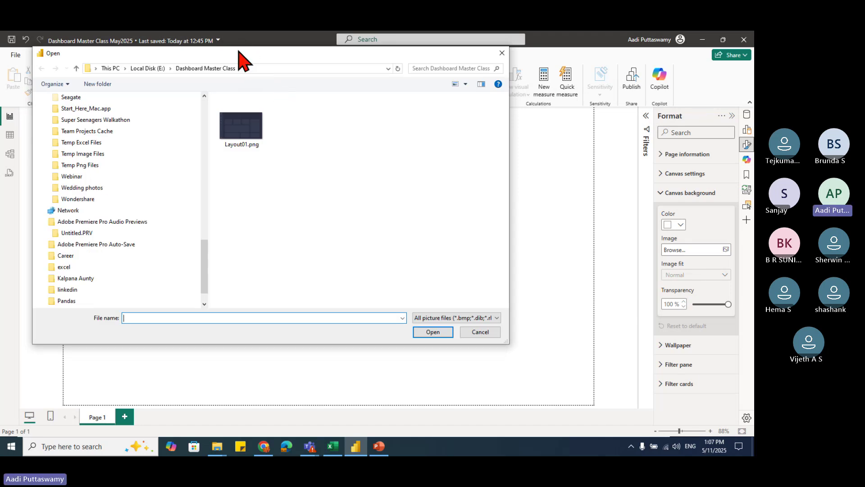
left_click_drag(219, 56, 223, 117)
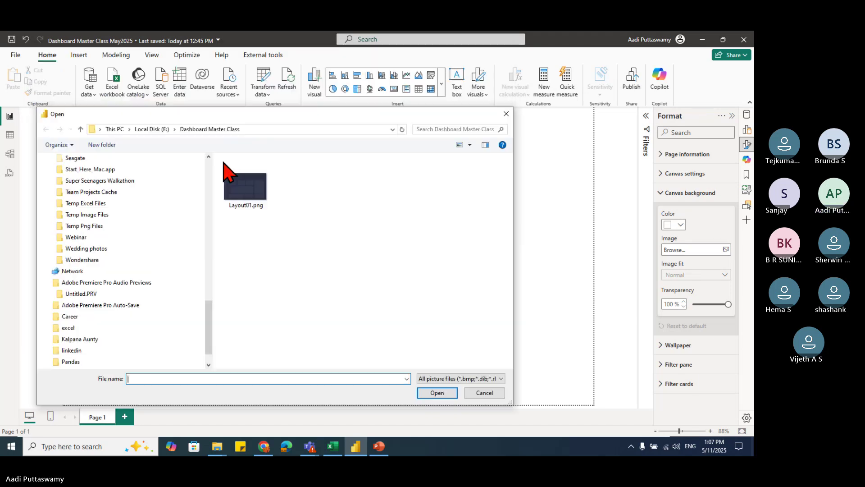
left_click(254, 197)
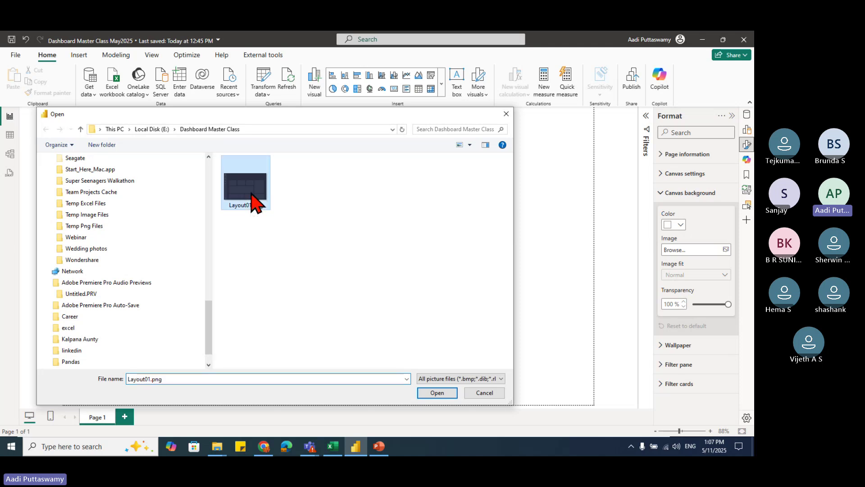
left_click(430, 394)
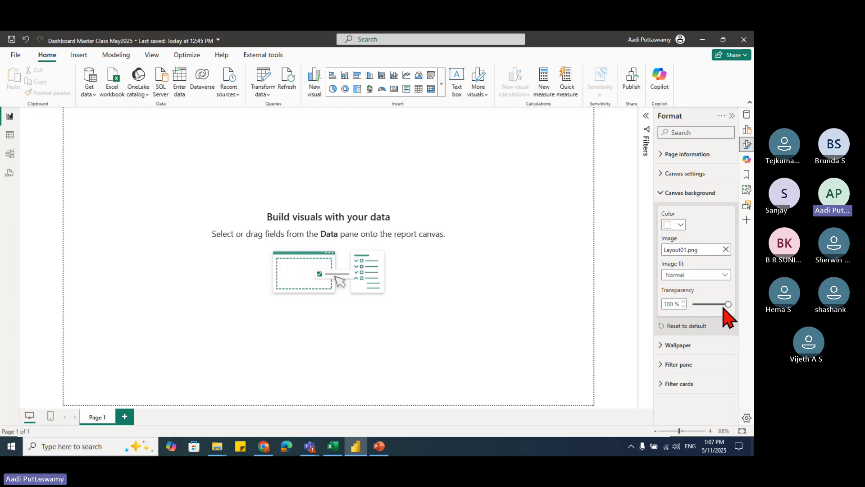
Step: Set the canvas background's transparency to 0% and its image fit to Fit, after trying Fill
left_click_drag(728, 304, 692, 347)
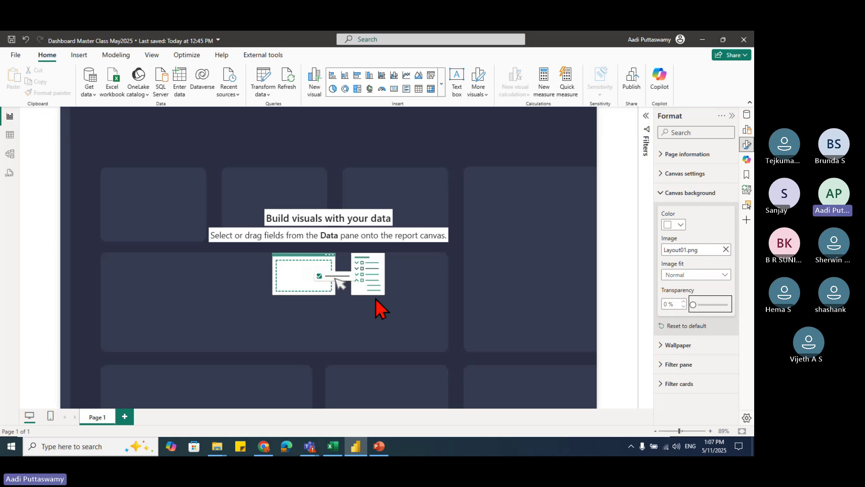
left_click(675, 275)
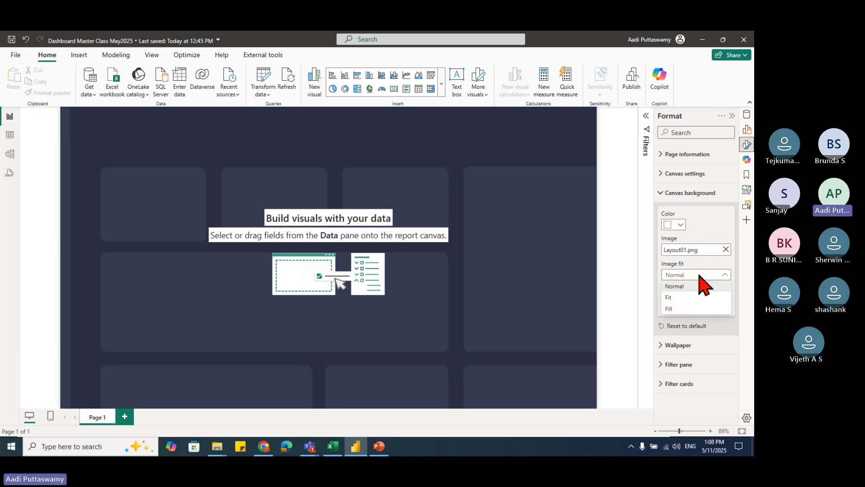
left_click(676, 309)
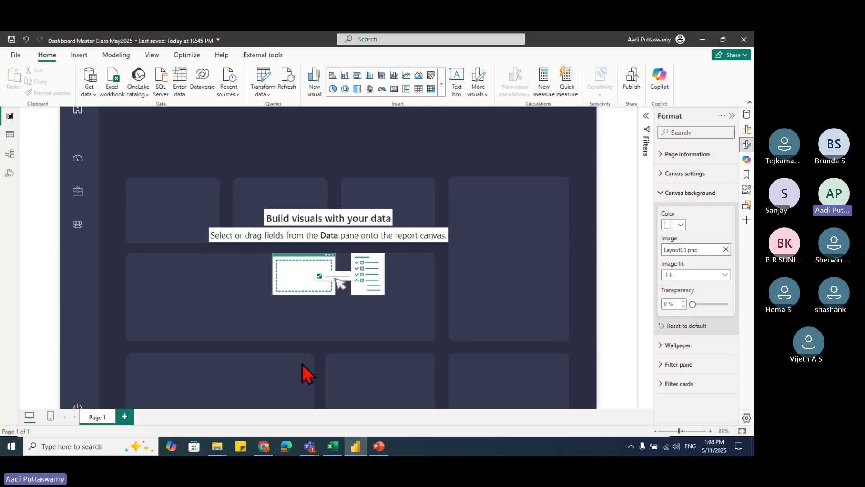
left_click(685, 275)
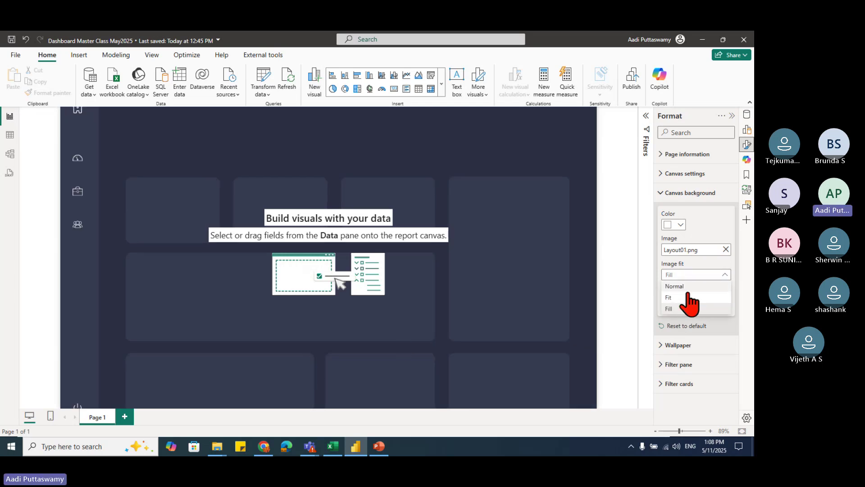
left_click(676, 298)
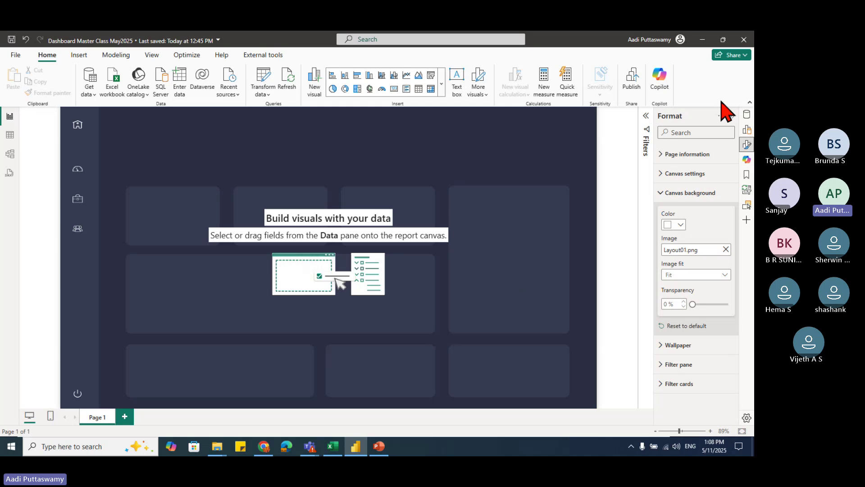
Step: Close the page formatting options and show the fields of the Data table
left_click(731, 115)
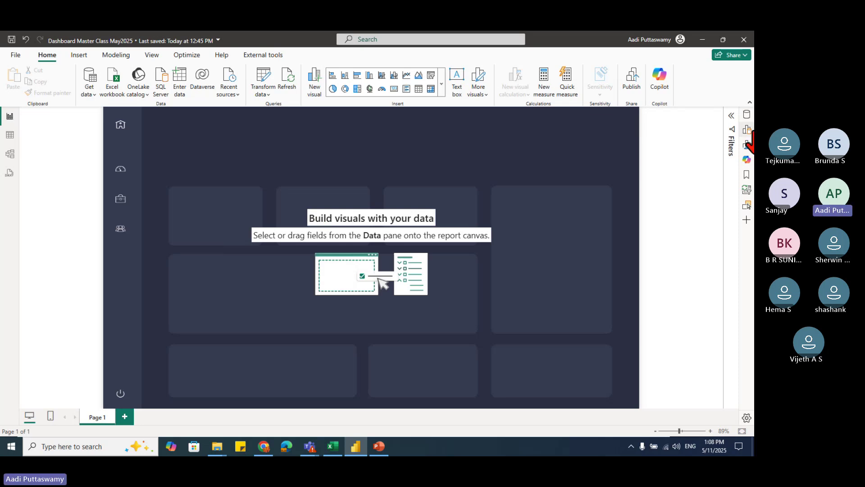
left_click(746, 114)
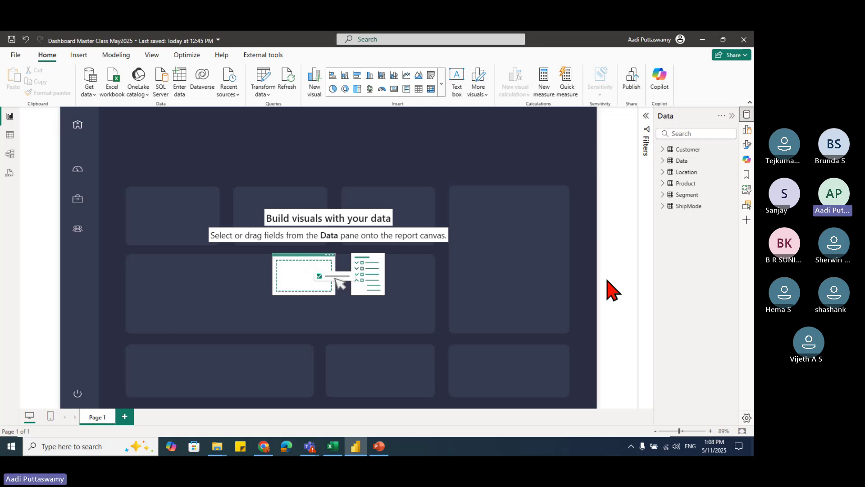
left_click(663, 161)
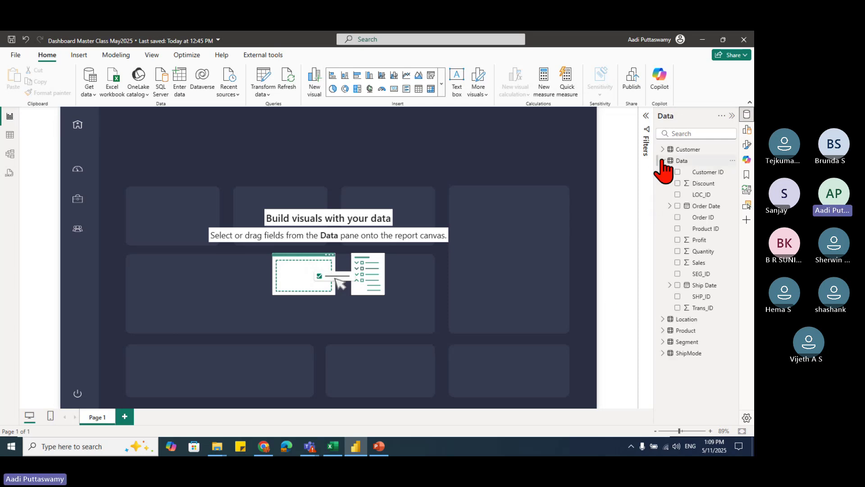
left_click(677, 263)
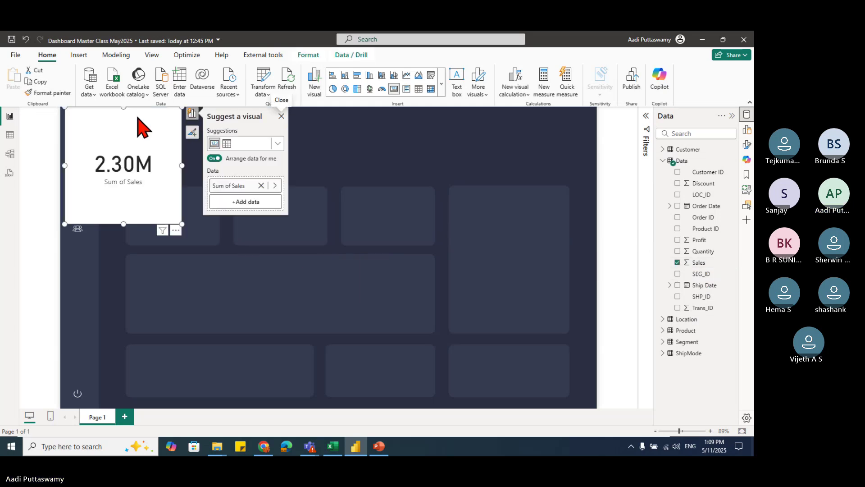
left_click_drag(137, 120, 325, 167)
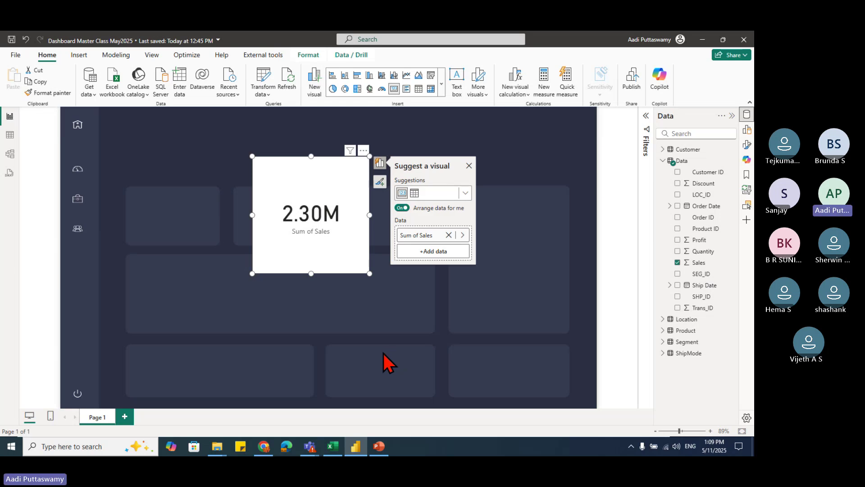
key("Delete")
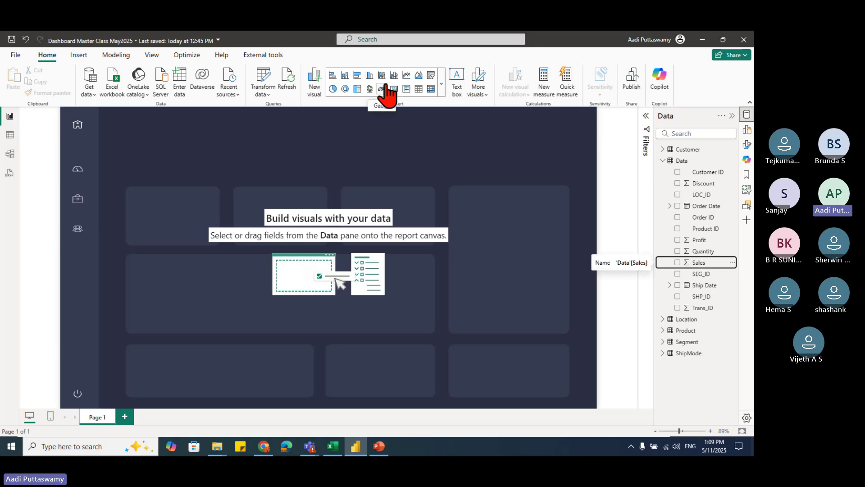
Step: Insert a Card visual in the header area, assign it the Sales field and shrink it to about placeholder size
left_click(441, 85)
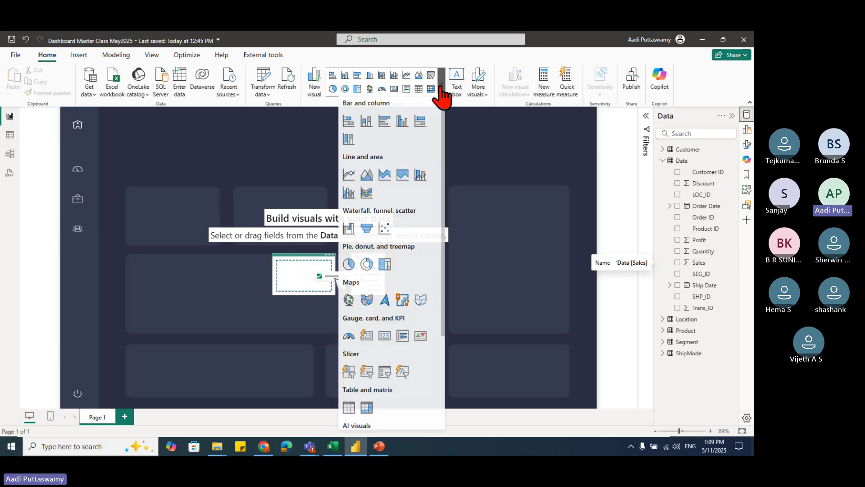
left_click(385, 342)
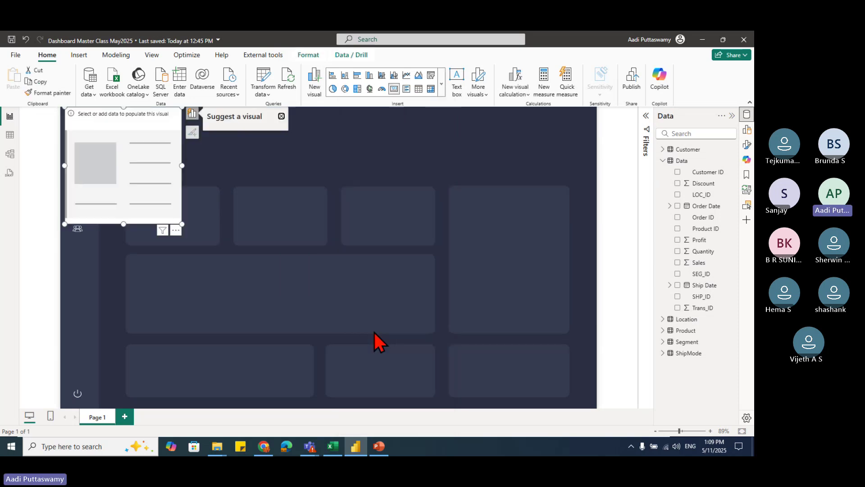
left_click_drag(135, 138, 303, 166)
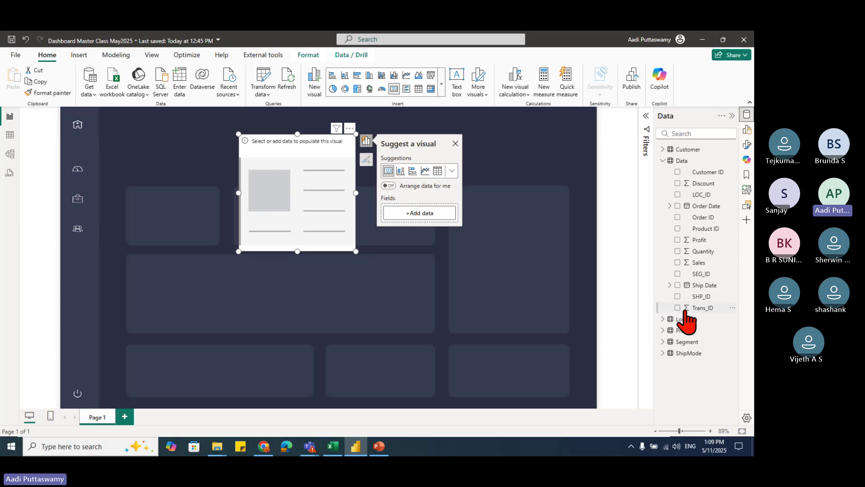
left_click(685, 263)
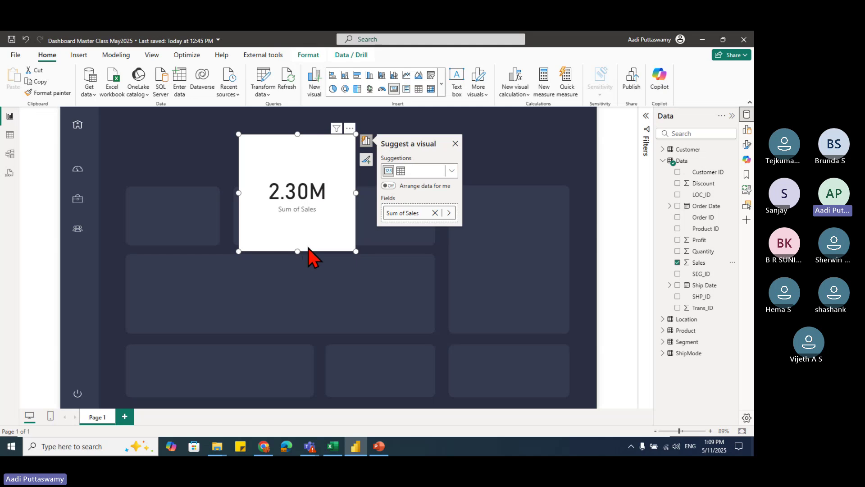
left_click_drag(356, 251, 329, 174)
Step: Turn off the Sales card's background and place the card on the first small placeholder of the layout
double_click(321, 153)
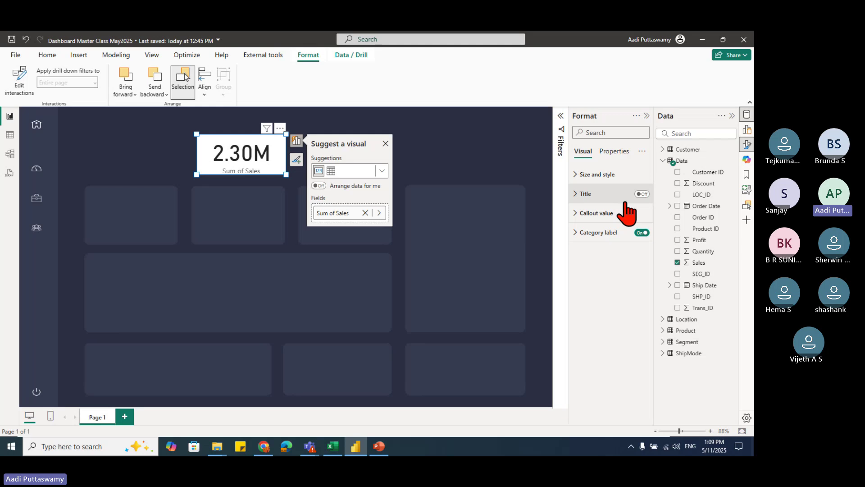
left_click(283, 161)
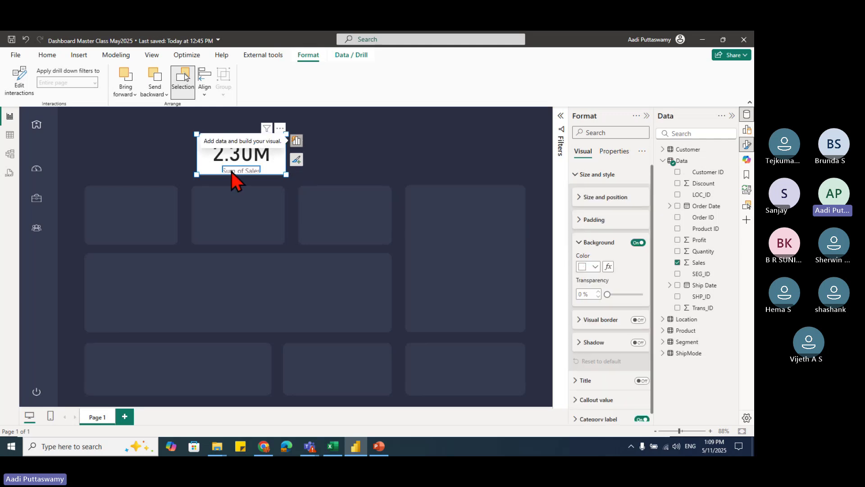
left_click(637, 243)
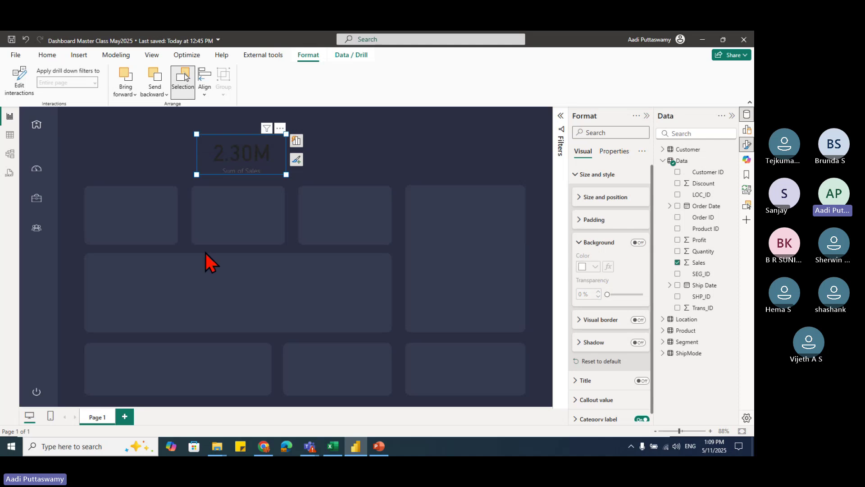
left_click_drag(273, 141, 170, 212)
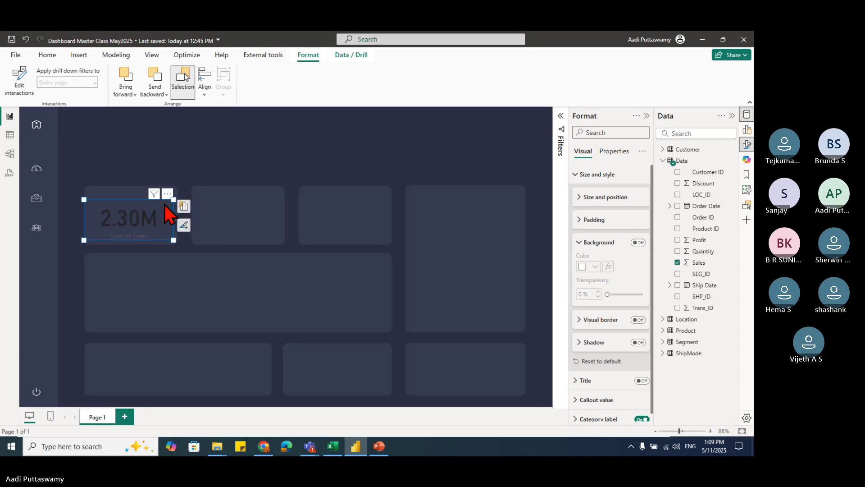
Step: Turn off the Sales card's category label
scroll(631, 378, "down", 1)
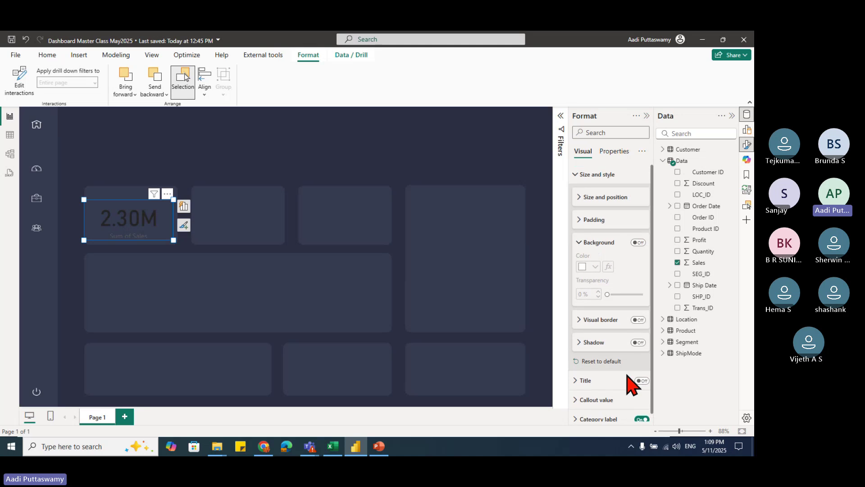
left_click(642, 412)
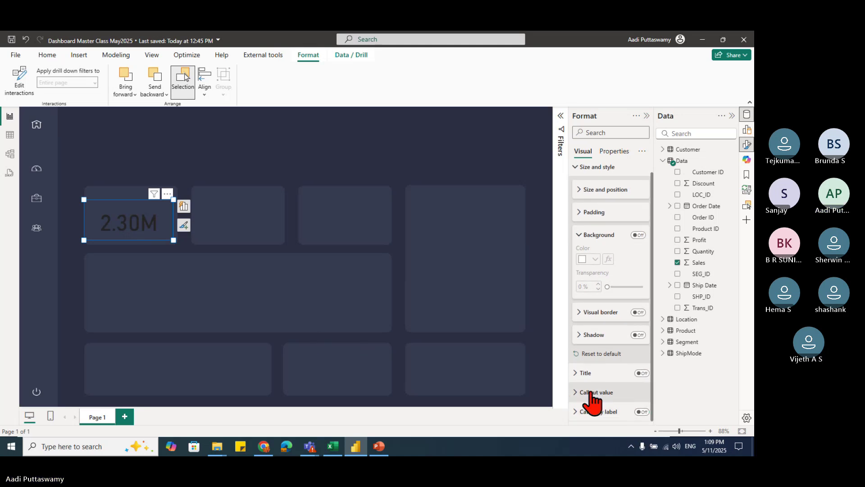
scroll(591, 401, "up", 1)
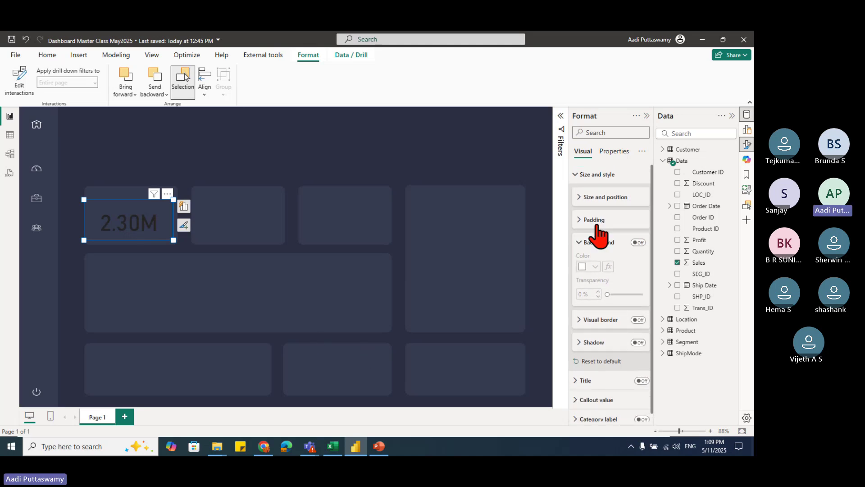
Step: Set the Sales card's callout value to font size 25 and white color
left_click(128, 226)
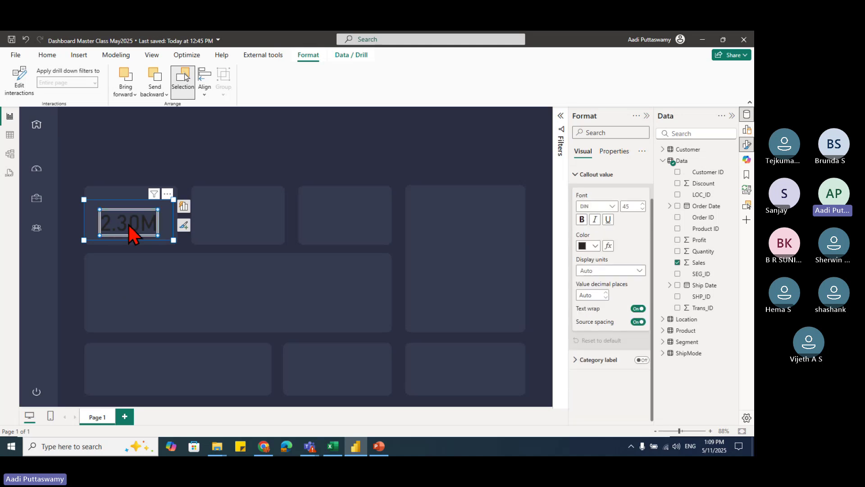
double_click(630, 205)
type("25")
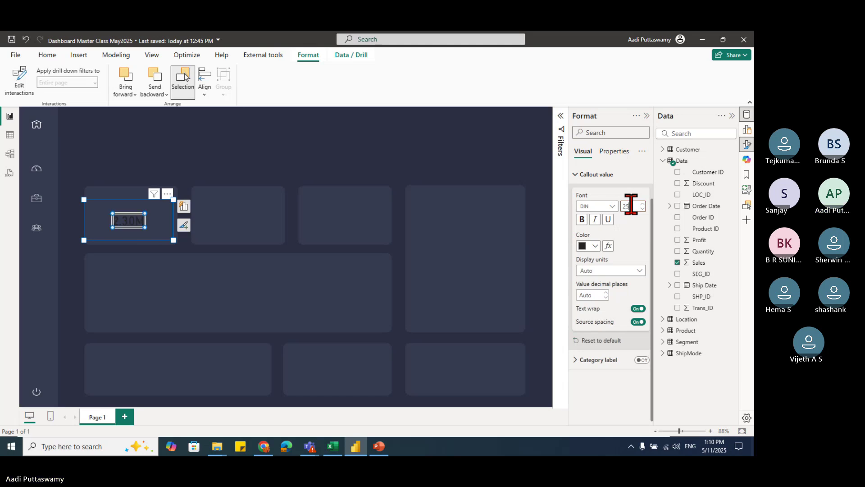
left_click(594, 246)
left_click(589, 279)
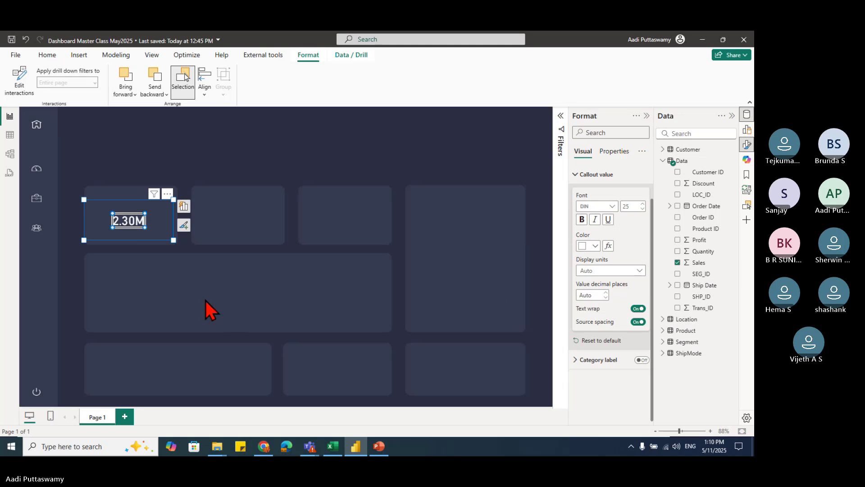
Step: Reduce the Sales card's height, keep it within the first small placeholder, and place a copy of it on the second small placeholder
left_click_drag(174, 241, 153, 212)
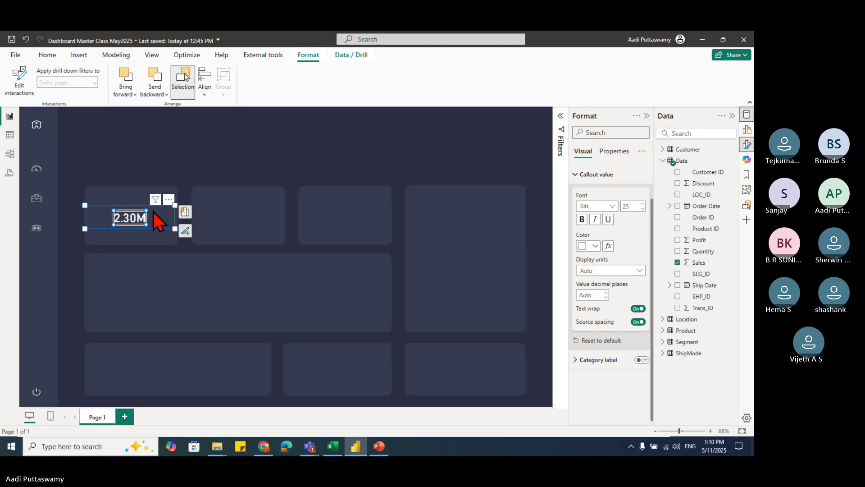
left_click(169, 282)
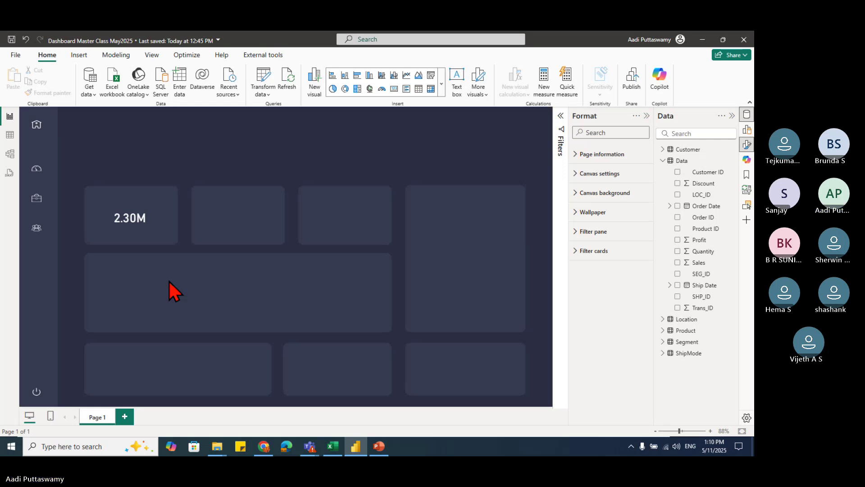
left_click(151, 211)
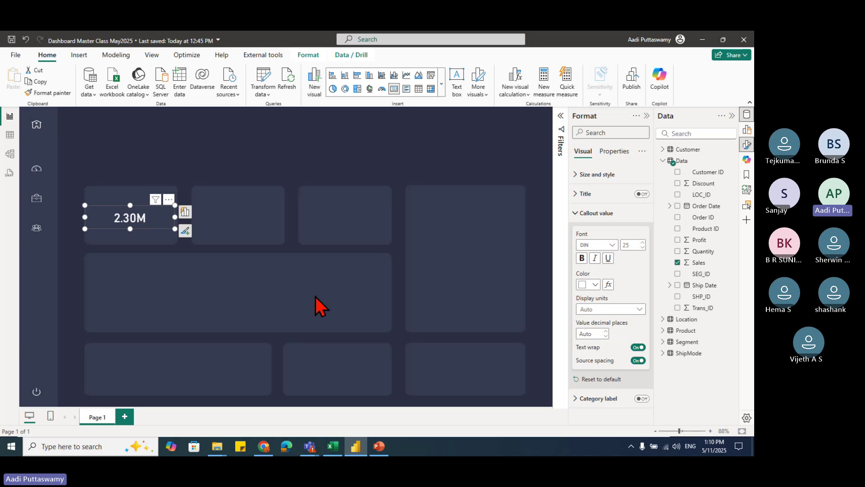
key("ctrl+c")
key("ctrl+v")
left_click_drag(162, 228, 264, 212)
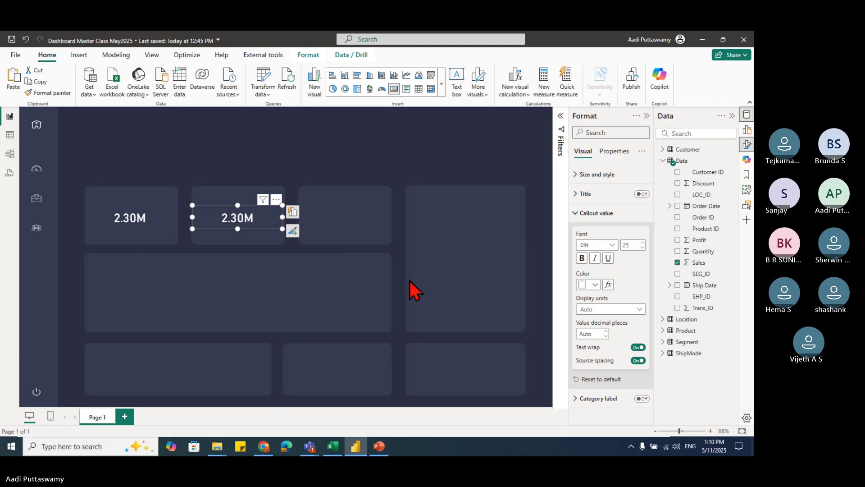
Step: Replace the Sales field of the copied card on the second placeholder with Profit
left_click(293, 211)
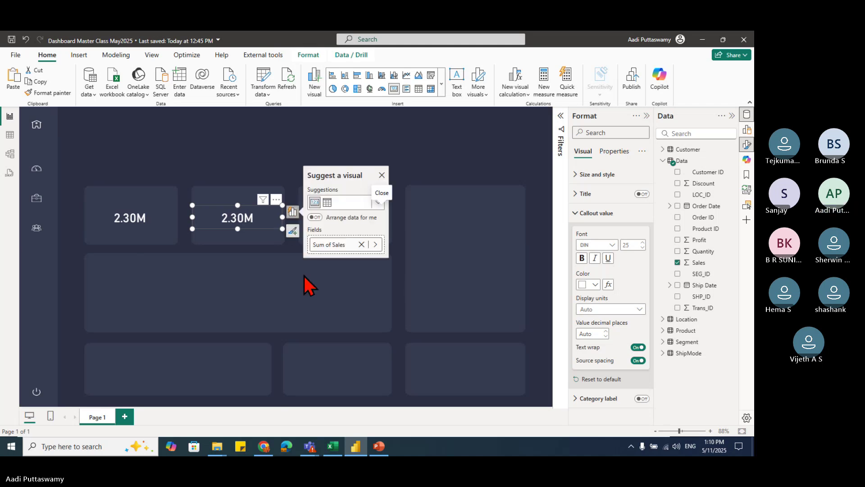
left_click(330, 245)
left_click(419, 243)
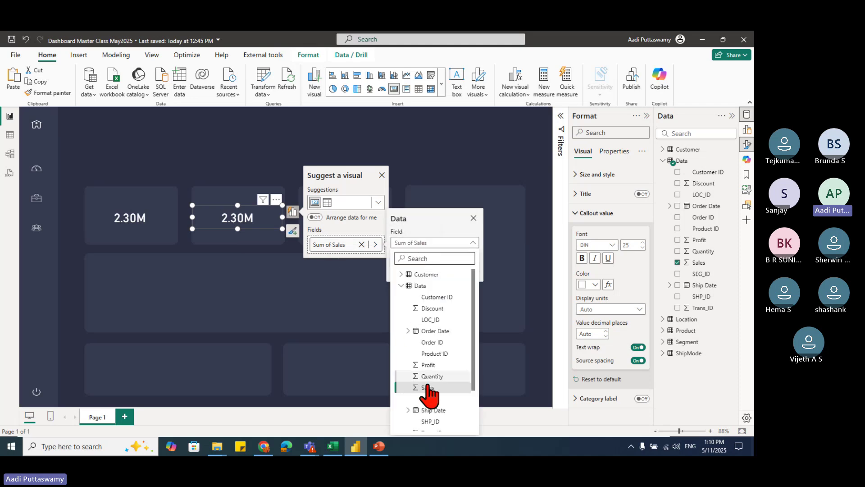
scroll(430, 396, "down", 2)
left_click(429, 312)
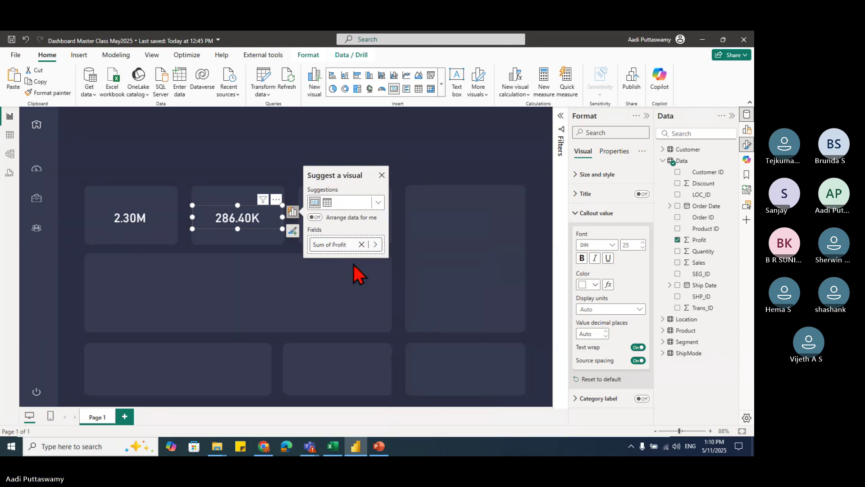
left_click(277, 283)
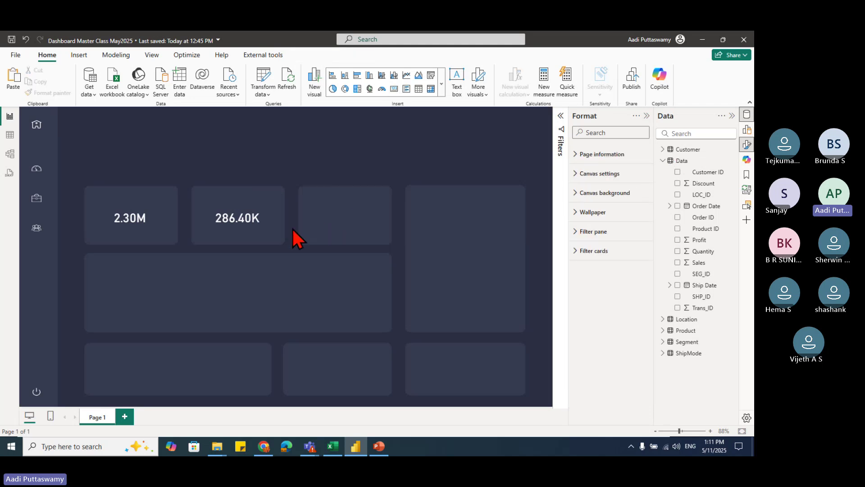
Step: Duplicate the Profit card and place the copy on the third small placeholder
left_click(279, 225)
key("ctrl+c")
key("ctrl+v")
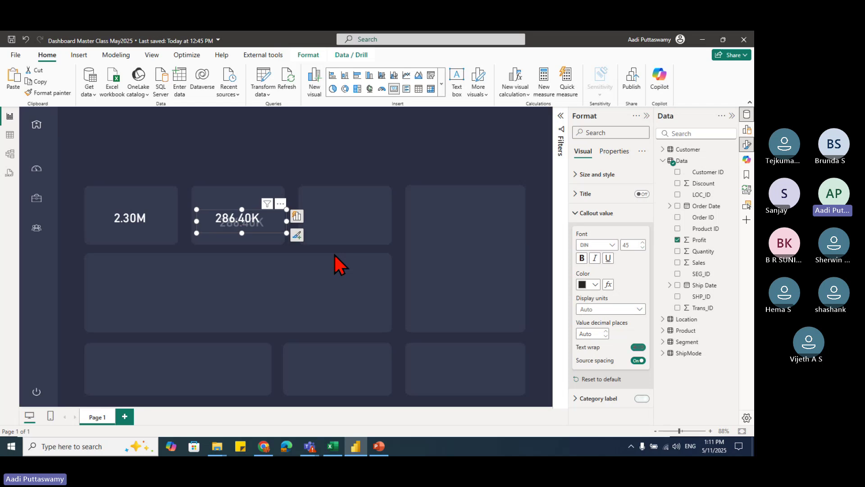
left_click_drag(276, 231, 371, 219)
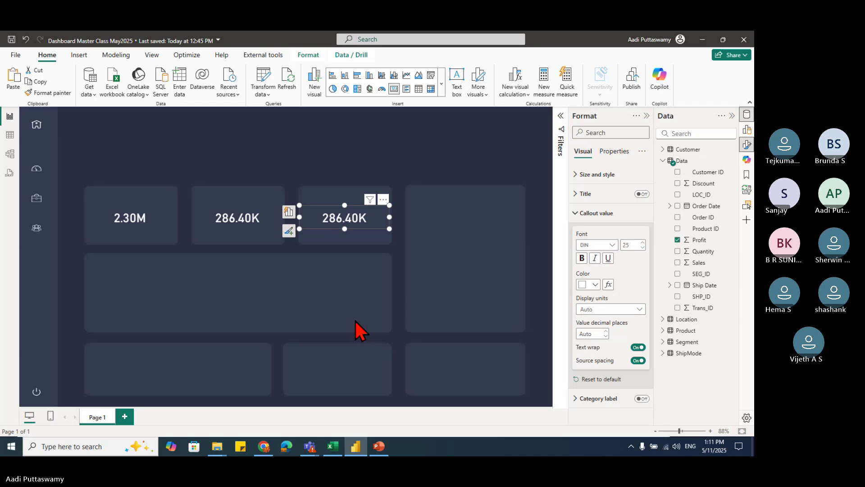
Step: Change the third card's field to Order ID and summarize it by Count (Distinct)
left_click(288, 212)
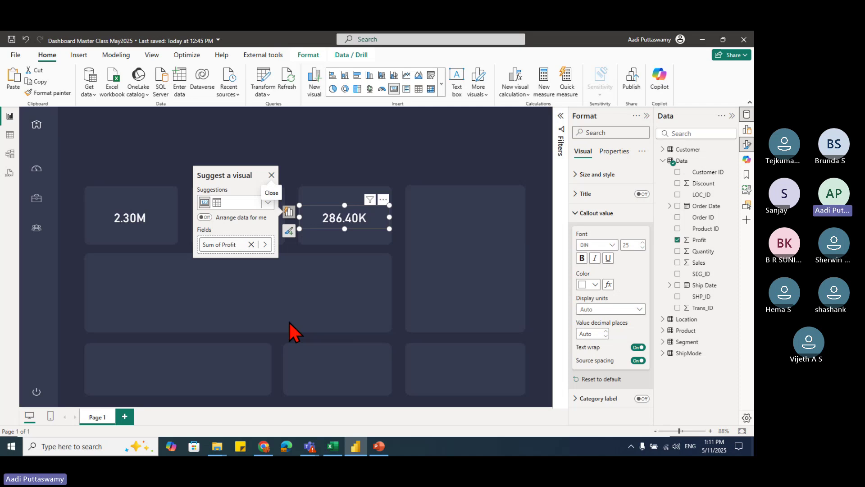
left_click(230, 246)
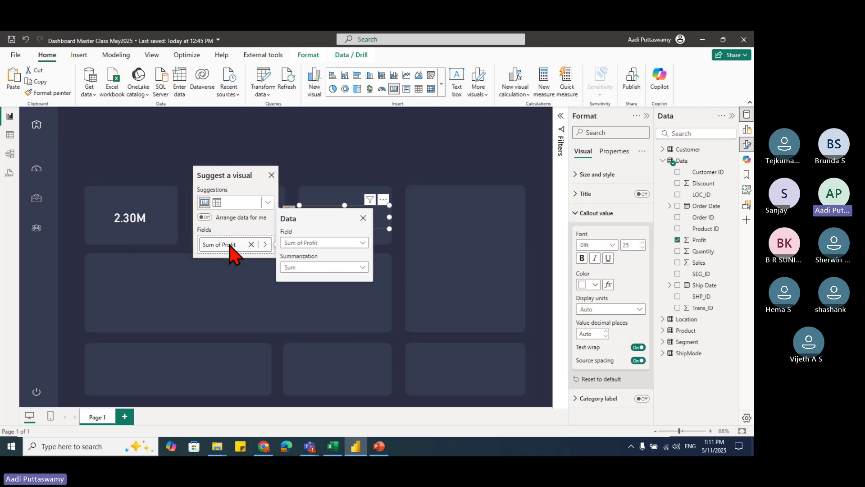
left_click(321, 243)
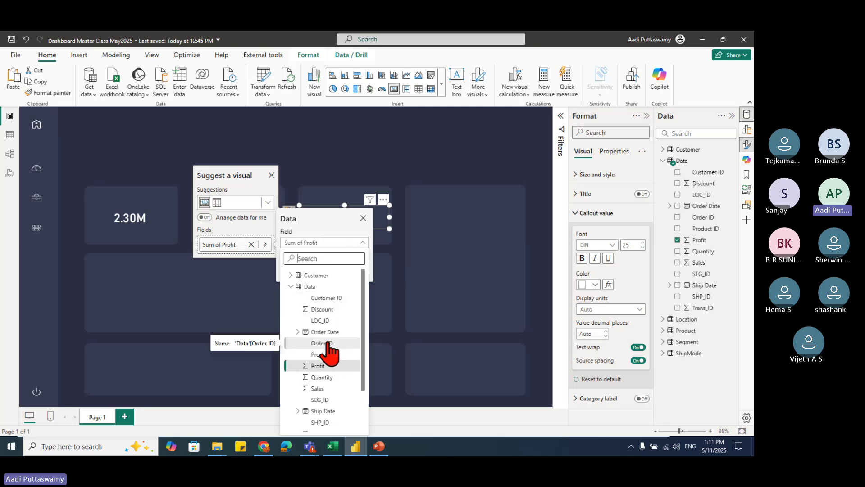
left_click(327, 343)
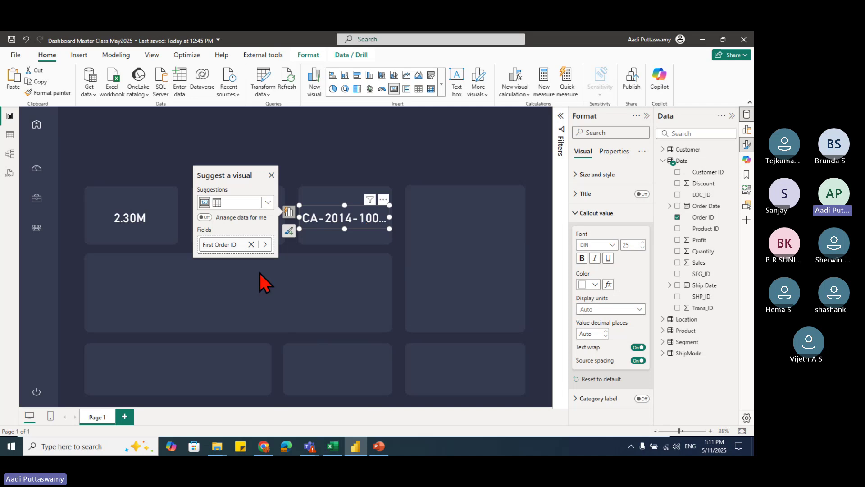
left_click(264, 245)
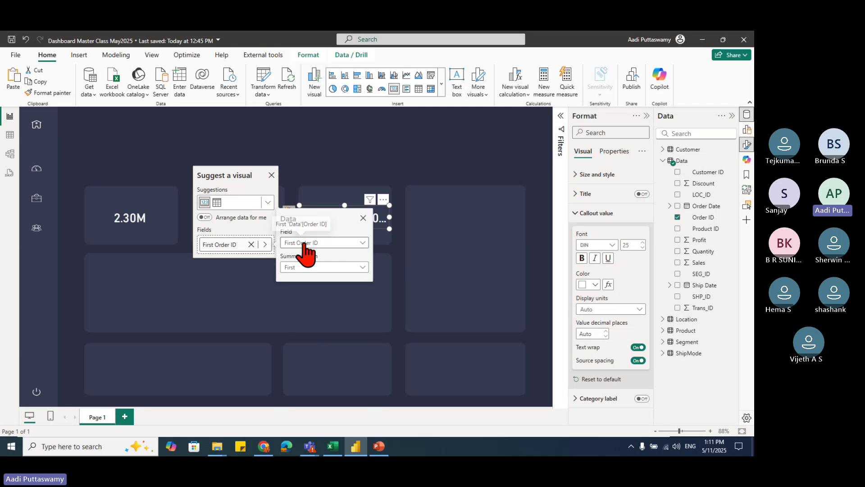
left_click(300, 268)
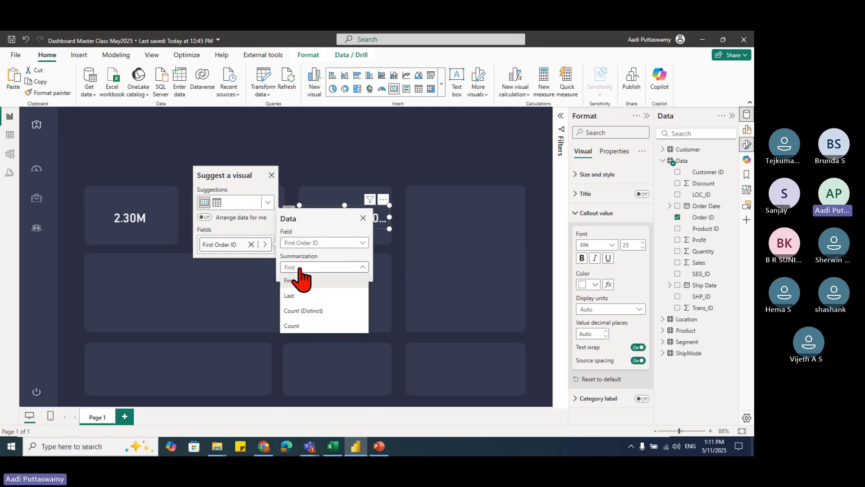
left_click(299, 311)
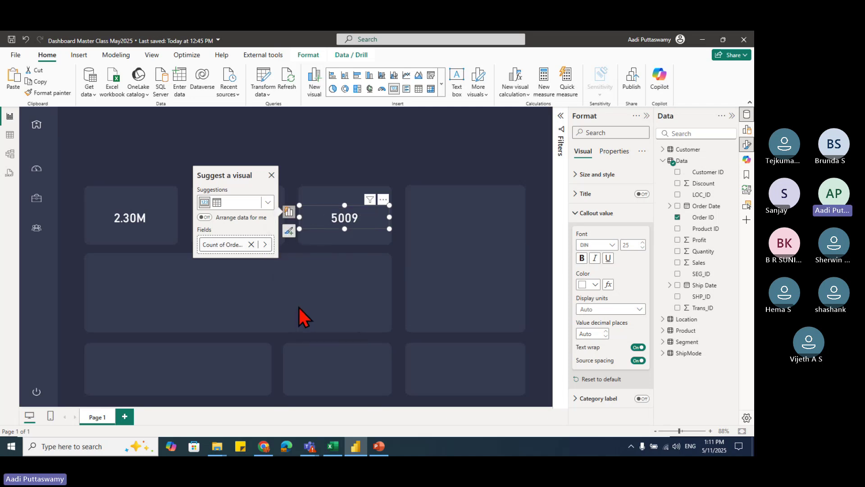
left_click(412, 304)
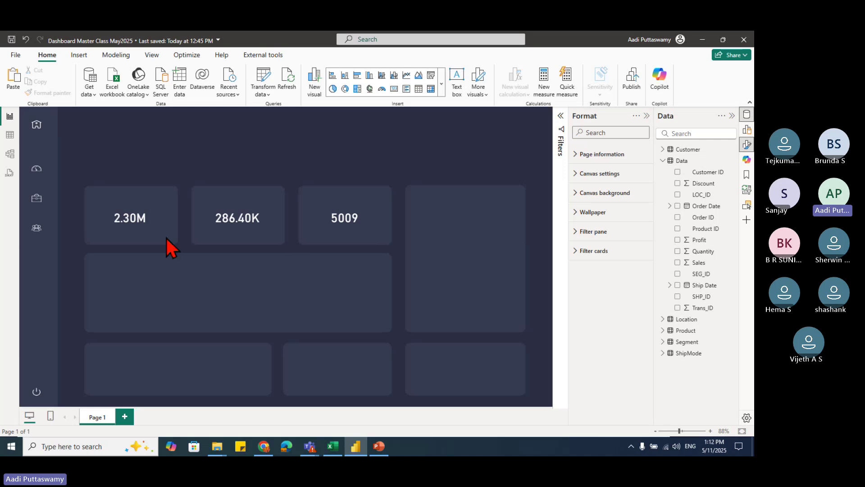
Step: Insert a text box on the report page containing the text "Total Sales"
left_click(79, 55)
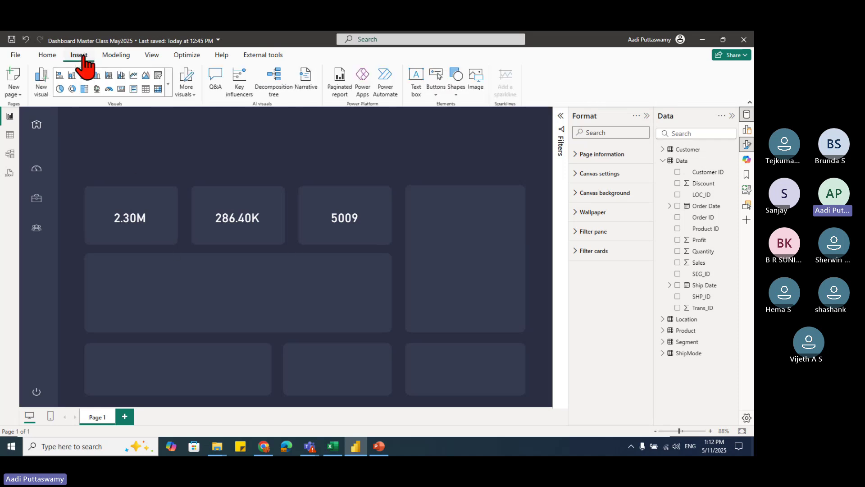
left_click(456, 96)
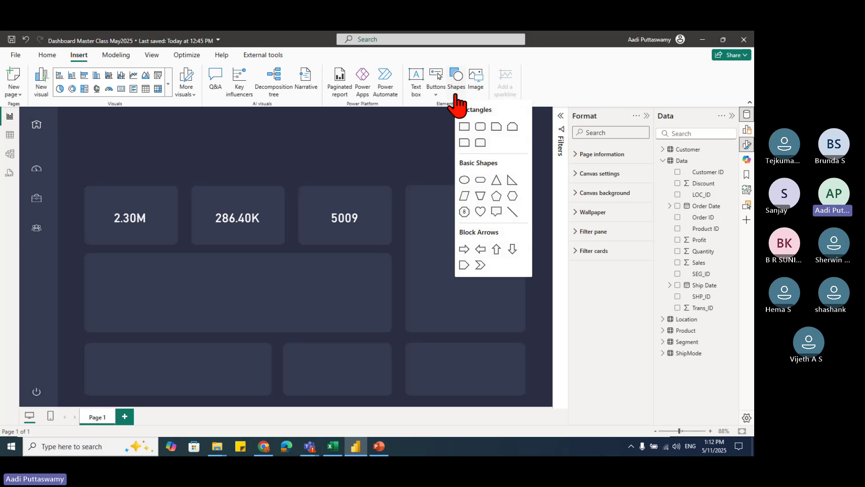
left_click(418, 96)
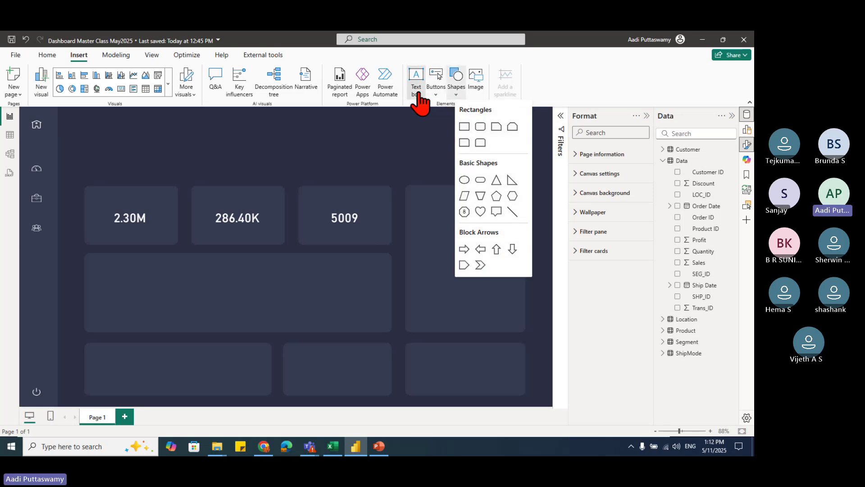
left_click(150, 261)
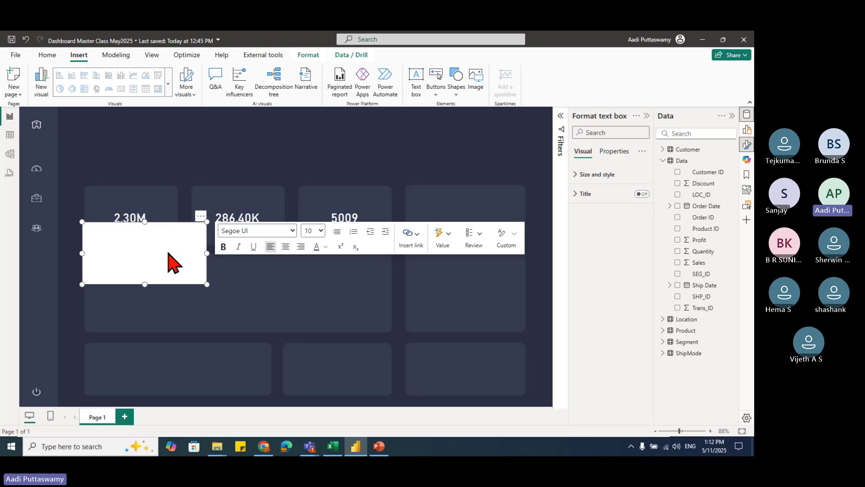
type("Toatal")
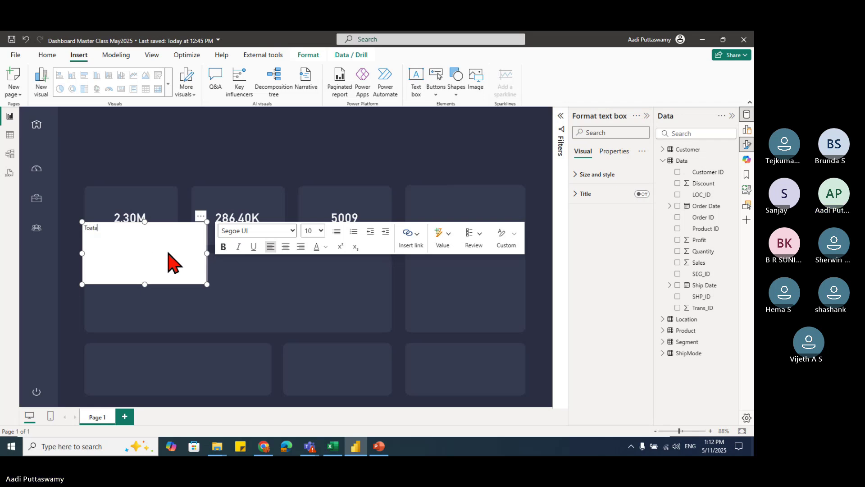
key("BackSpace")
key("BackSpace")
key("BackSpace")
key("BackSpace")
key("BackSpace")
type("tal Sales")
Step: Format the "Total Sales" text in Arial at size 16 and shrink the text box to fit the text
key("ctrl+a")
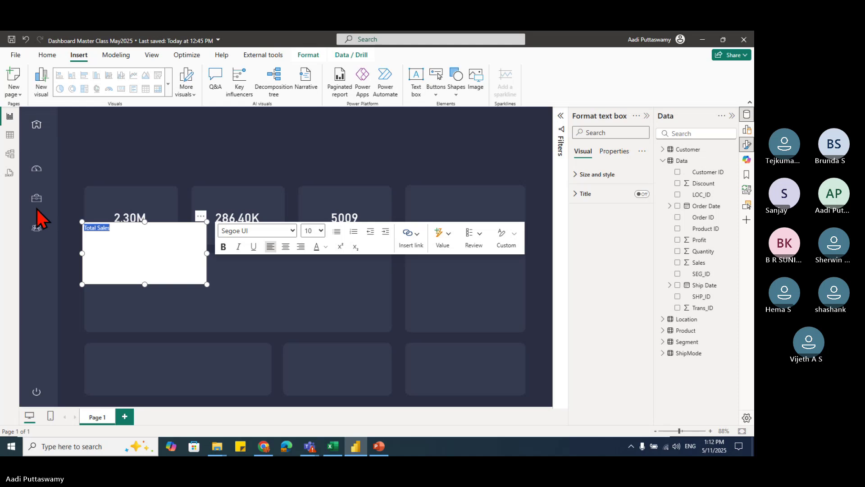
left_click(292, 231)
scroll(261, 268, "up", 3)
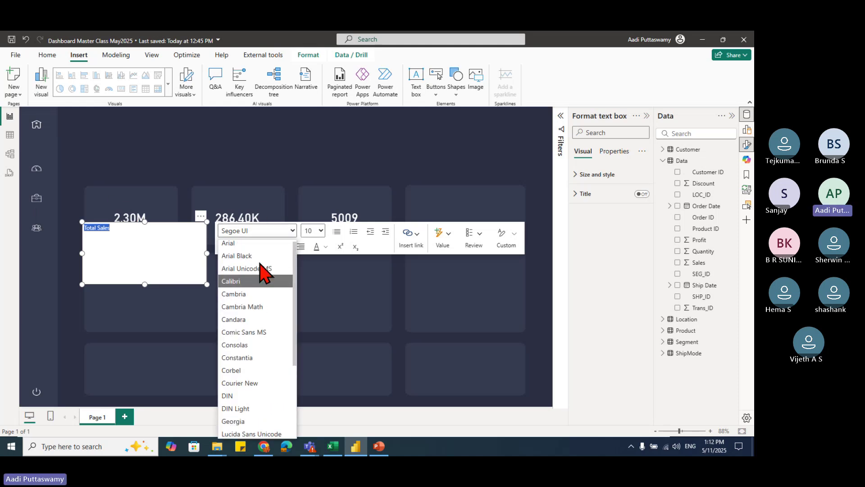
left_click(245, 250)
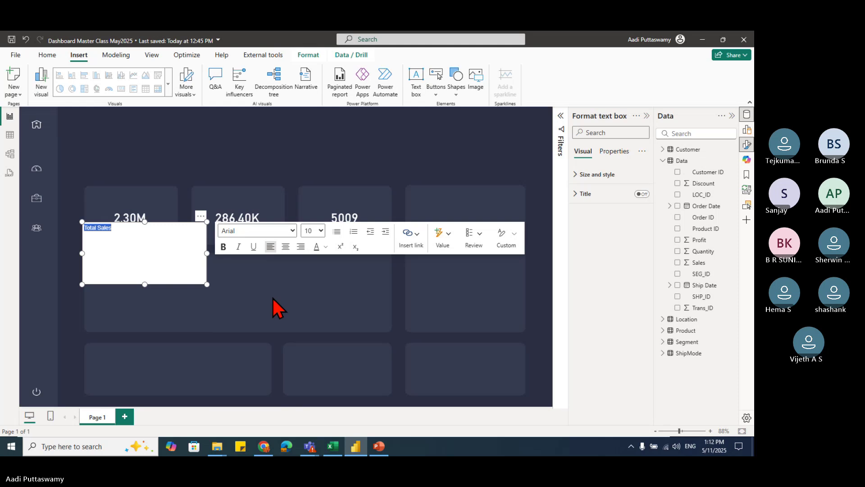
left_click(321, 230)
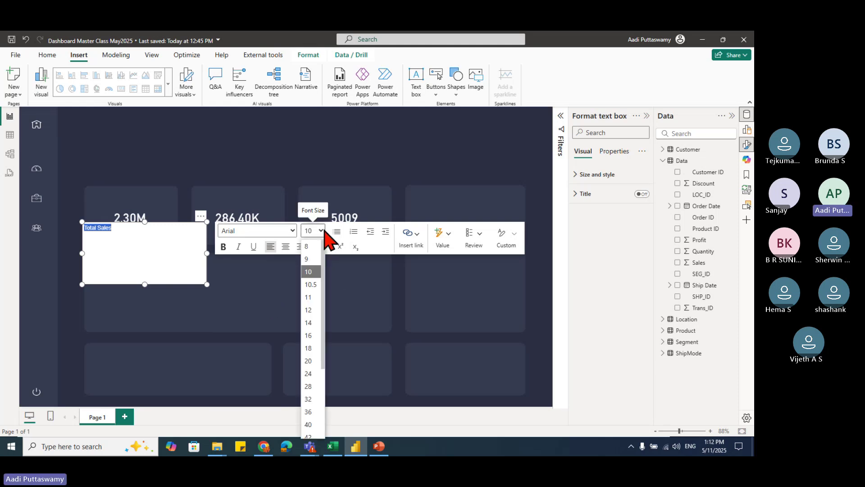
left_click(309, 335)
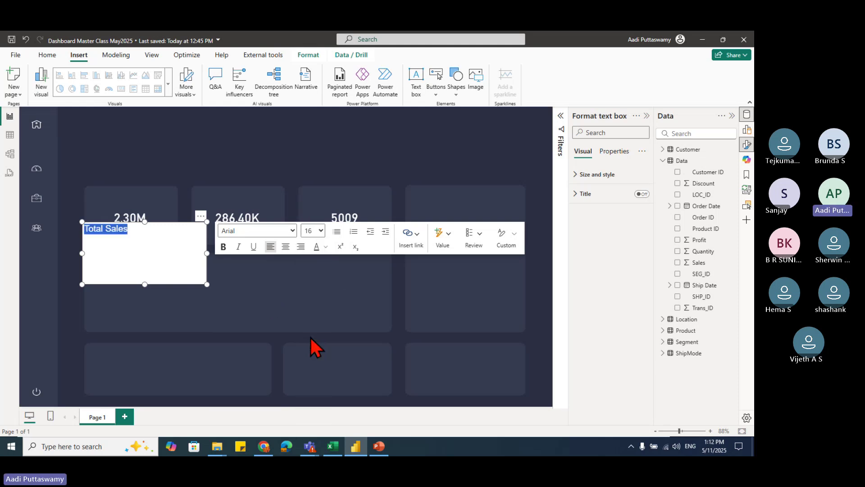
left_click_drag(207, 284, 133, 239)
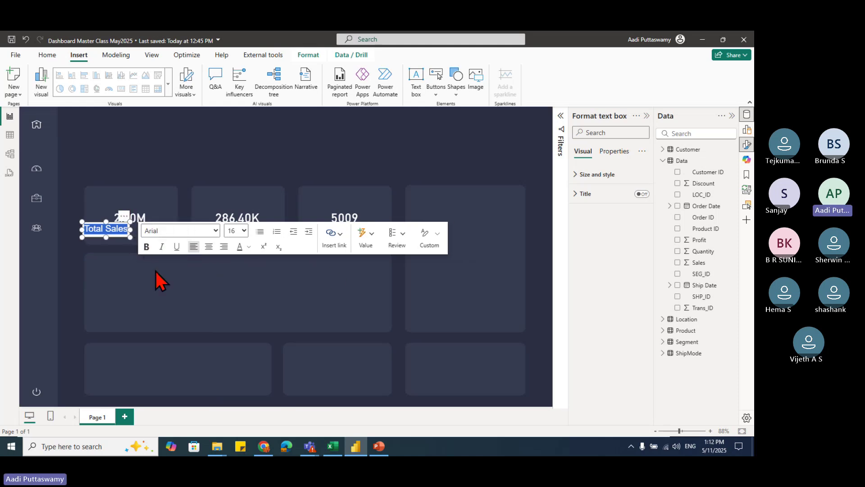
left_click(141, 281)
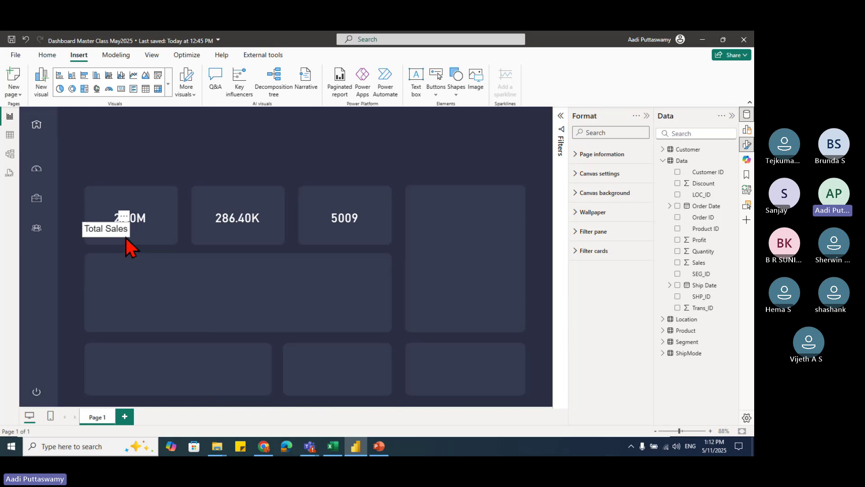
Step: Turn off the background of the "Total Sales" text box
left_click(126, 237)
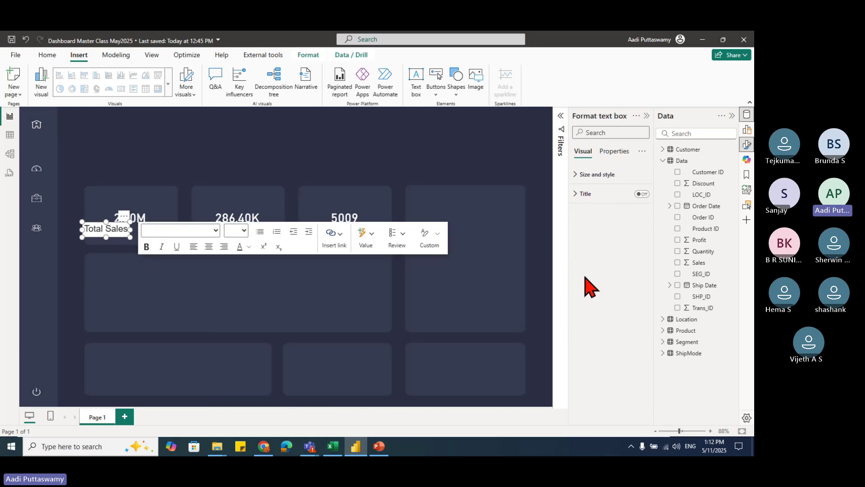
left_click(747, 145)
left_click(492, 175)
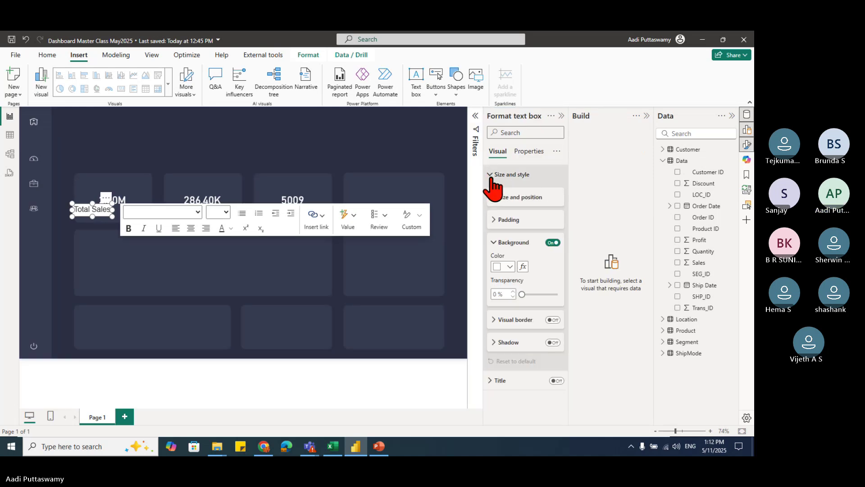
left_click(552, 242)
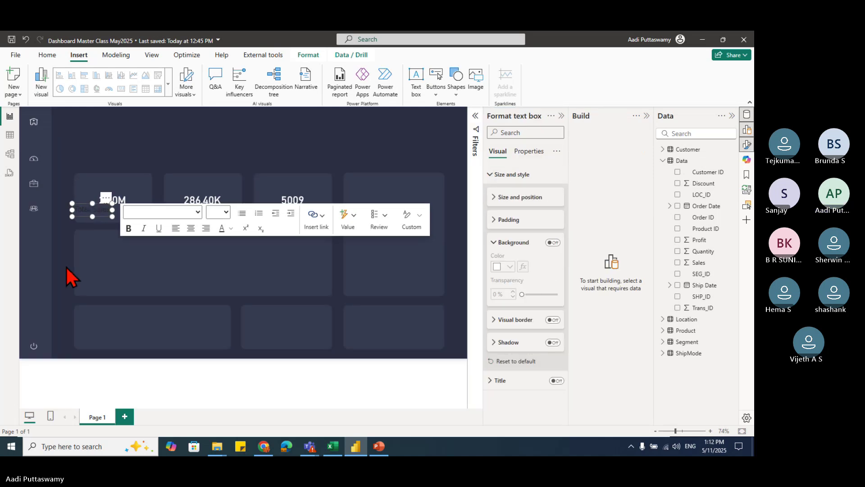
Step: Set the font color of the entire "Total Sales" text to white
left_click(87, 205)
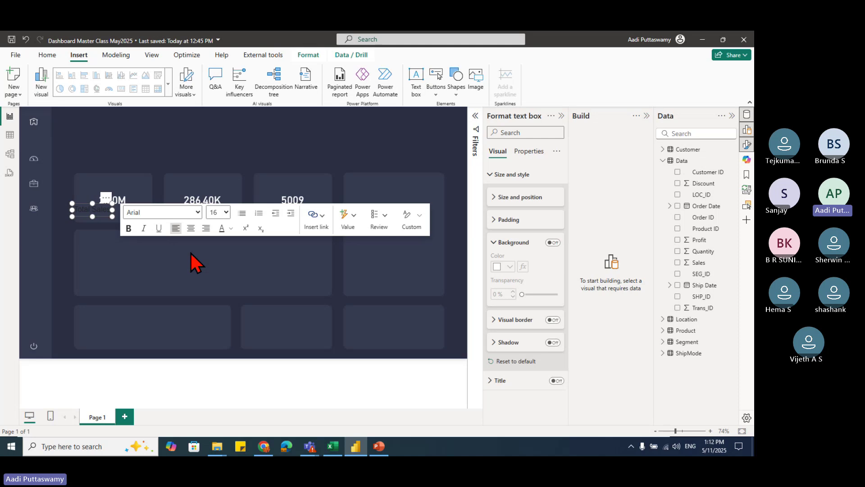
key("ctrl+a")
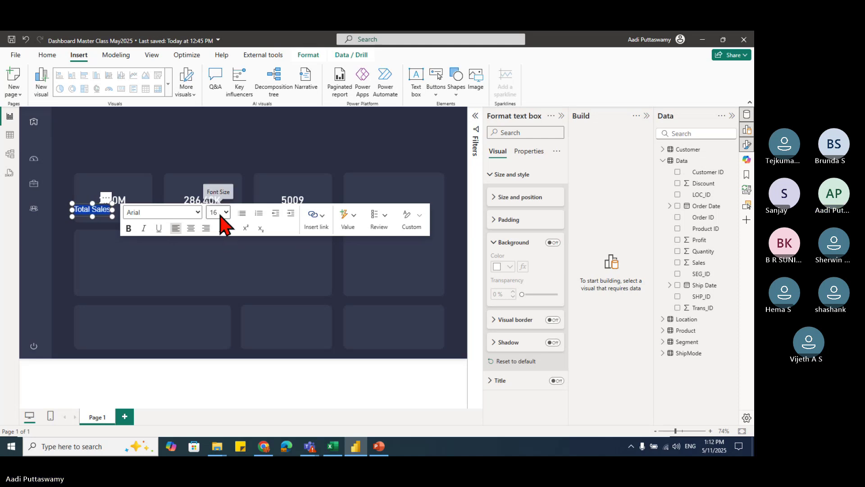
left_click(230, 229)
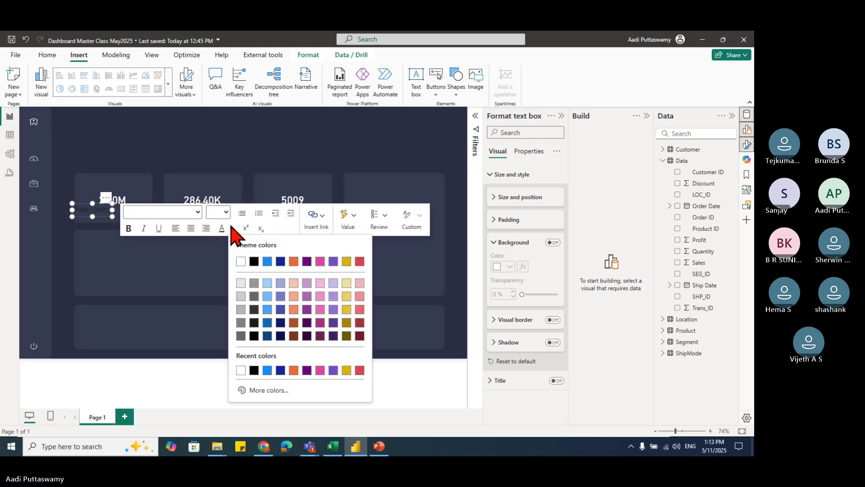
left_click(242, 262)
left_click(111, 234)
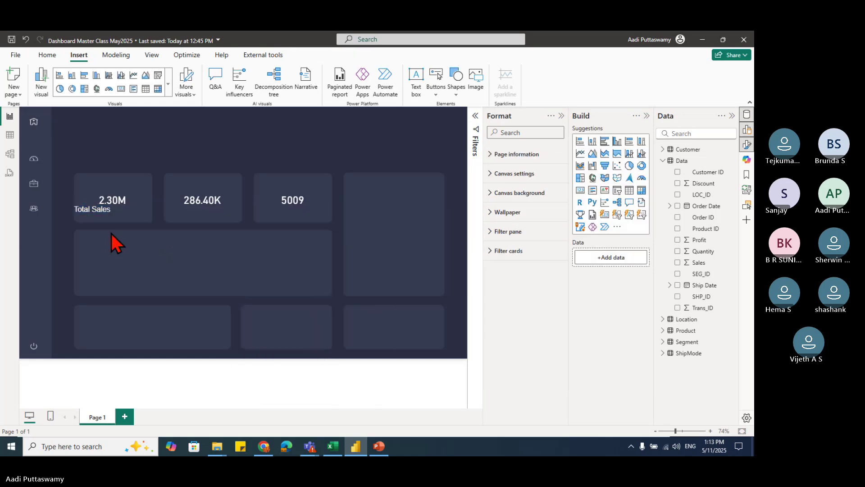
Step: Move the "Total Sales" text box into the first placeholder, centered above the Sales card's value
left_click(104, 211)
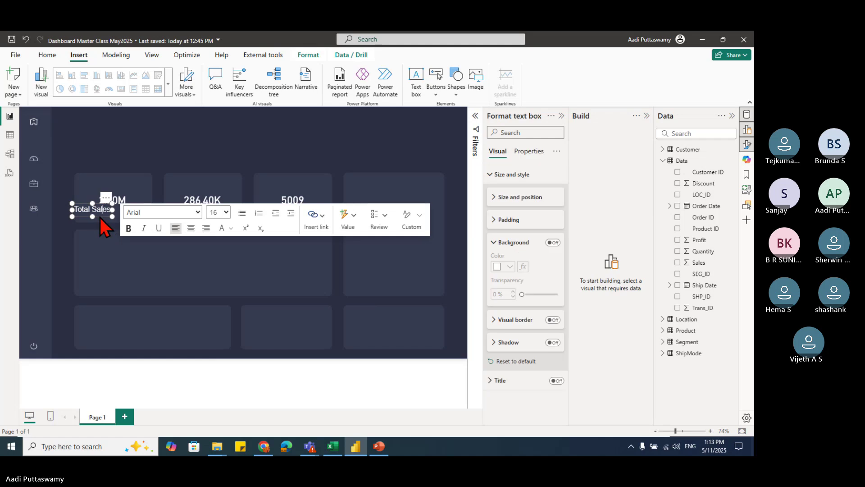
left_click(104, 224)
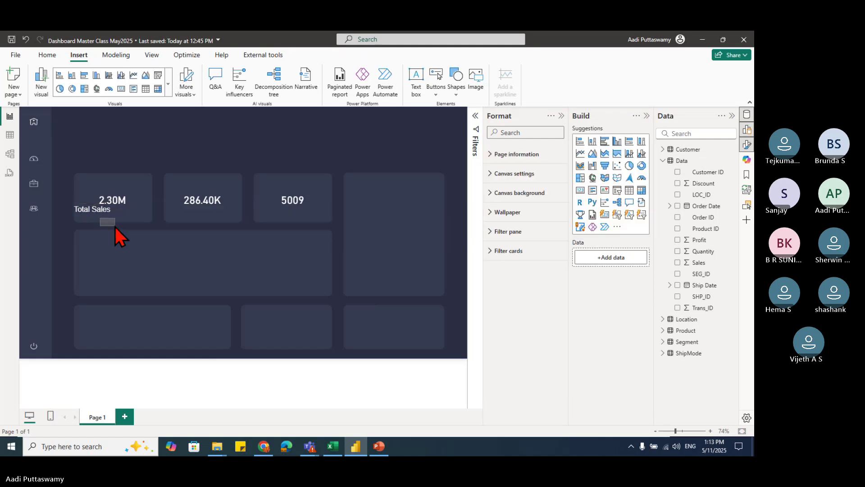
left_click(109, 220)
left_click_drag(108, 221, 129, 186)
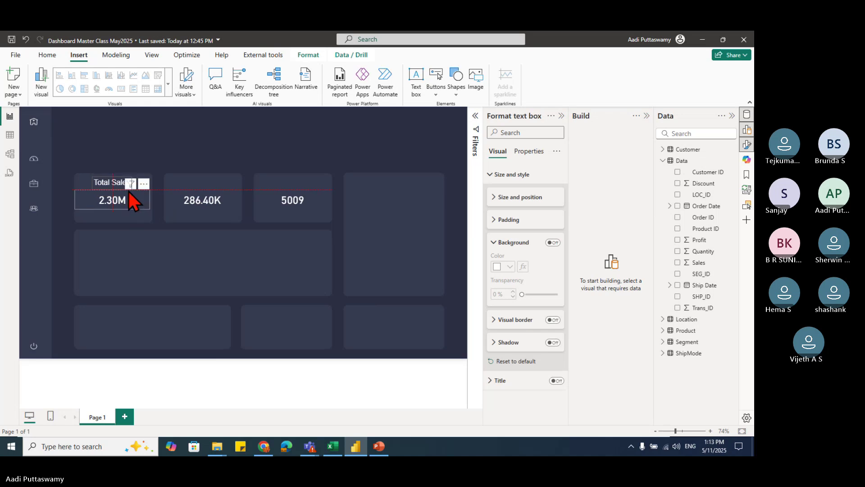
left_click(144, 236)
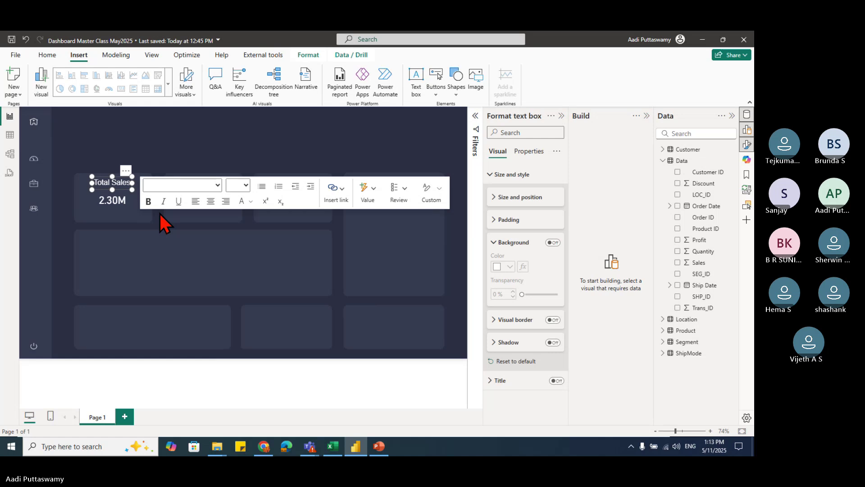
Step: Duplicate the "Total Sales" text box and place the copy above the Profit value in the second placeholder
key("ctrl+v")
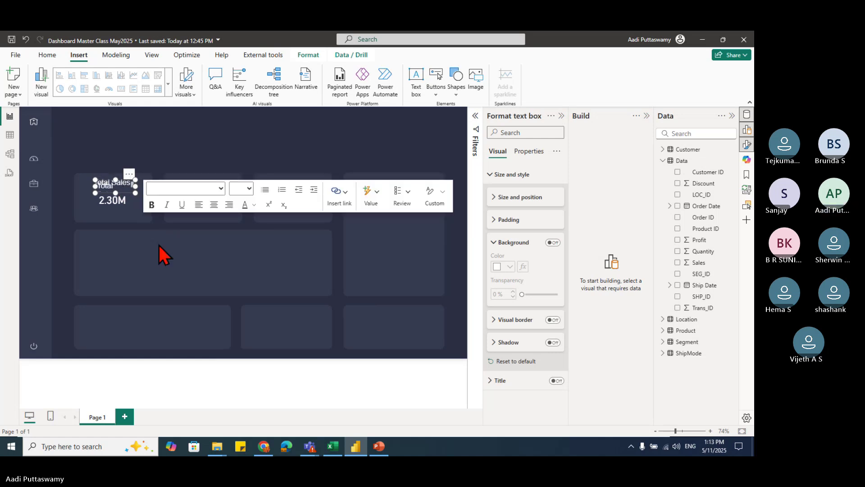
left_click(158, 245)
left_click_drag(128, 171, 215, 178)
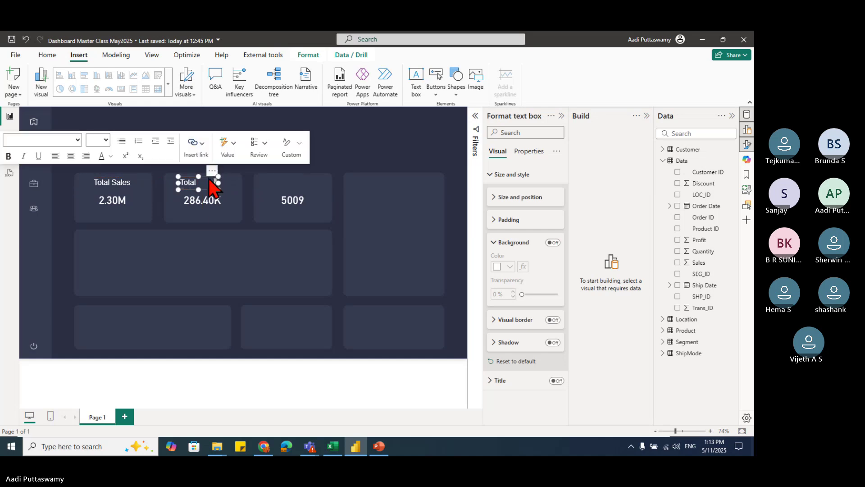
Step: Remove the word "Sales" from the copied label above the Profit value
left_click(198, 184)
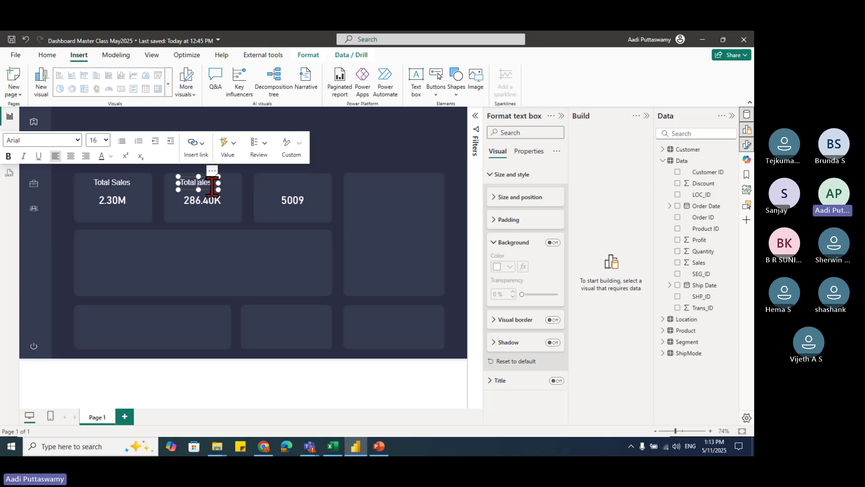
type("s")
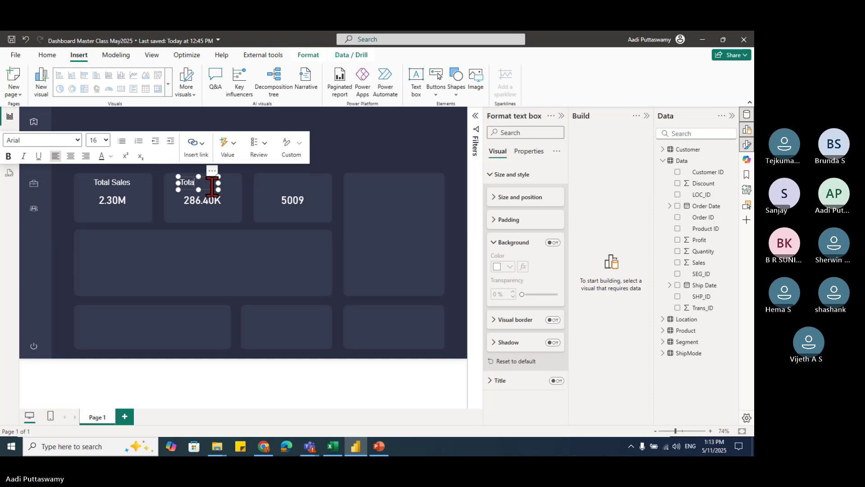
Step: Replace the label text above the 286.40K card with Total Profit
key("BackSpace")
key("BackSpace")
key("BackSpace")
key("BackSpace")
left_click(211, 202)
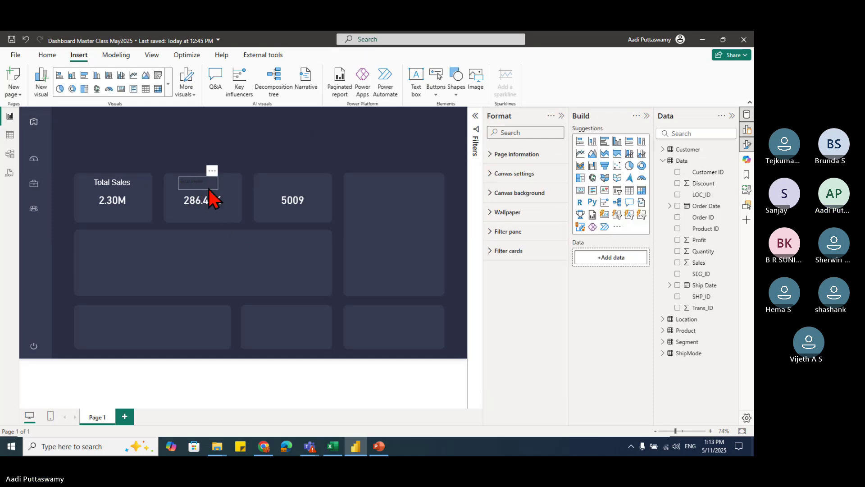
Step: Try to format the Total Profit label in Arial at size 28
left_click(207, 183)
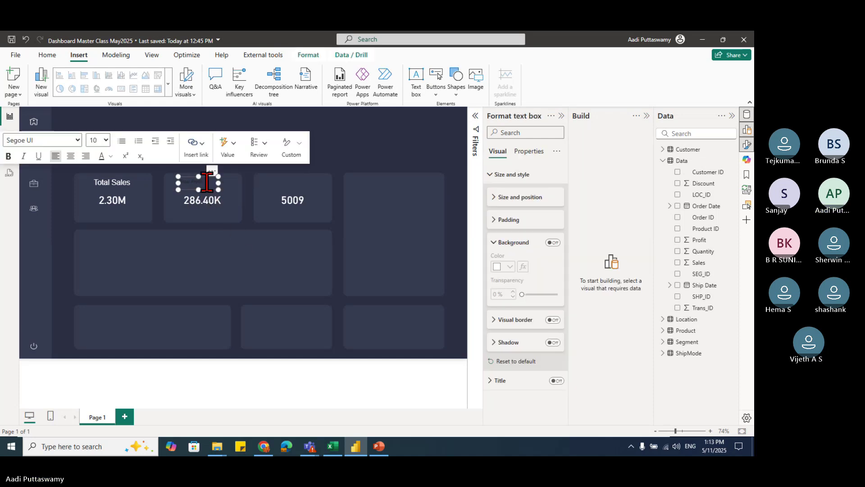
left_click(77, 141)
left_click(36, 155)
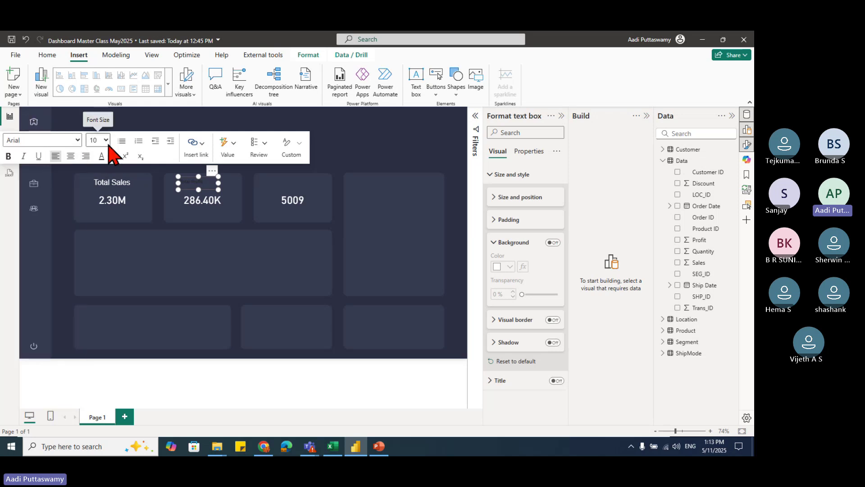
left_click(105, 140)
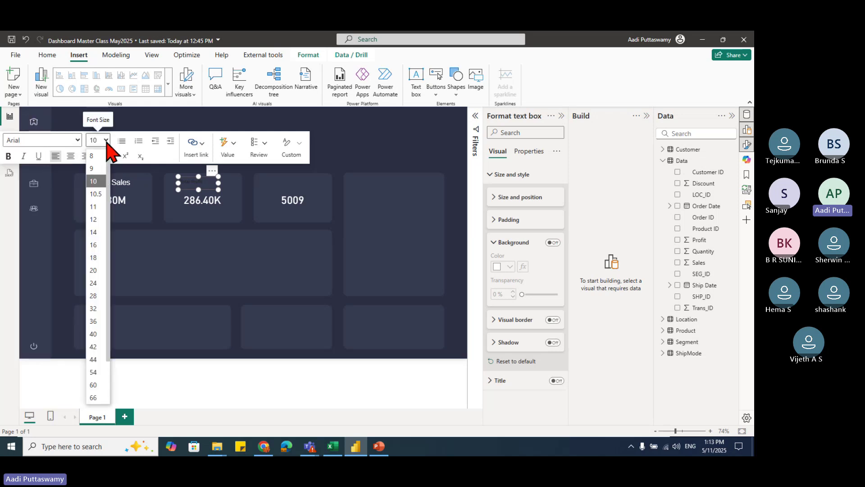
left_click(97, 296)
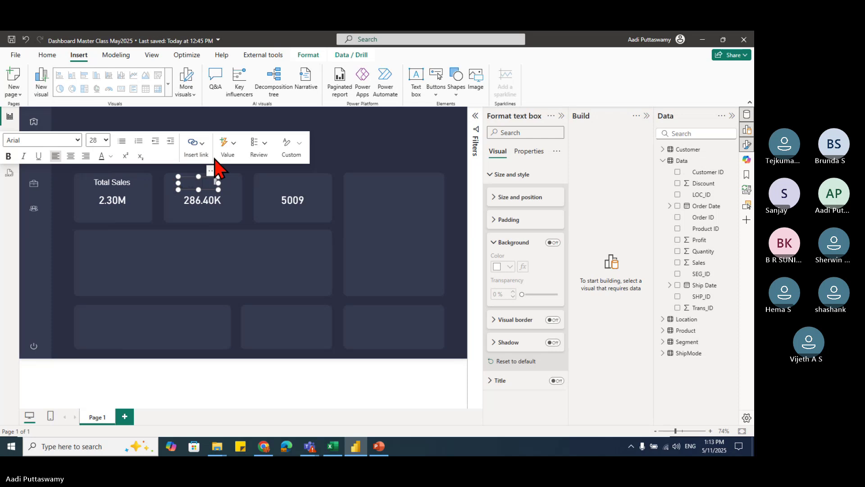
Step: Check the Total Sales label's font settings and slightly enlarge the Total Profit text box
left_click(107, 179)
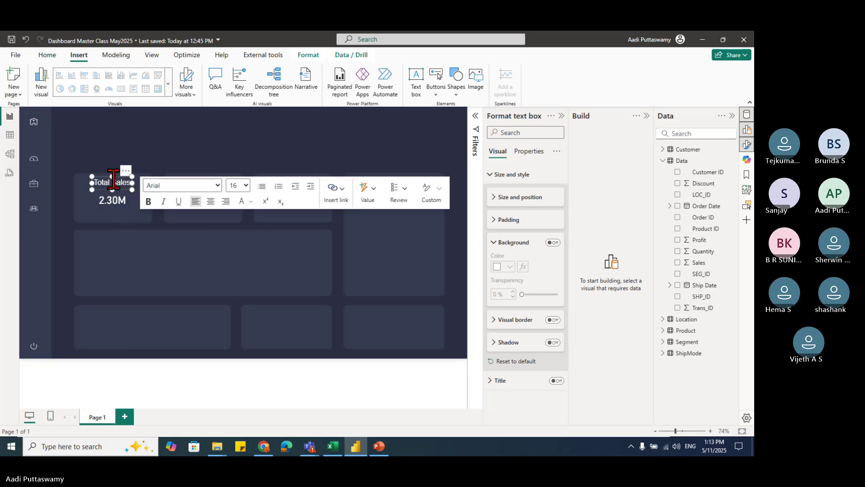
left_click(210, 283)
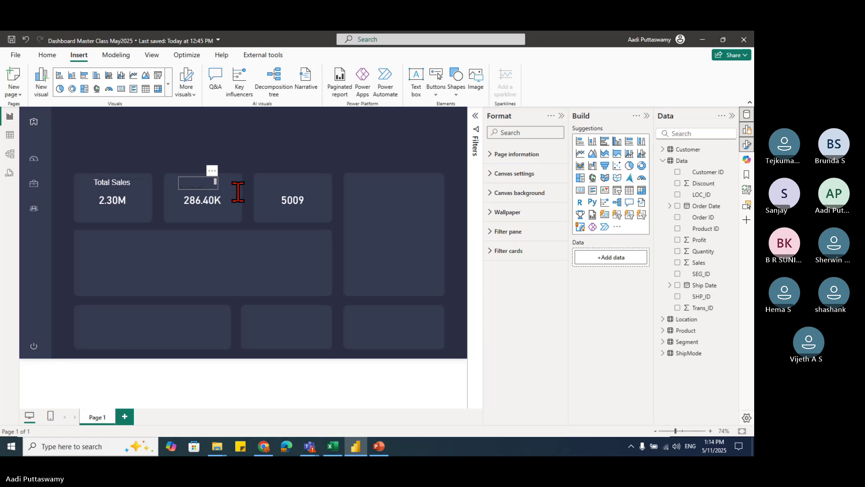
left_click(218, 188)
left_click_drag(218, 189, 222, 194)
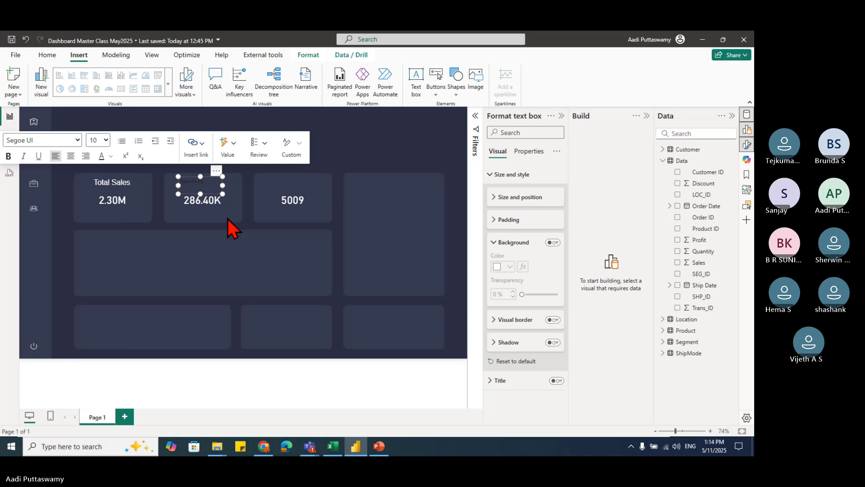
Step: Try to set the Total Profit label's font size to 28 and change its font colour
left_click(218, 195)
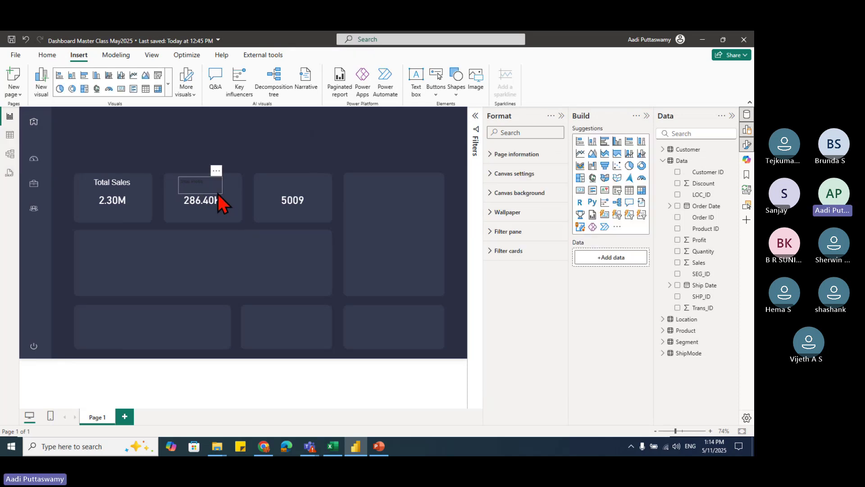
left_click(218, 195)
left_click(106, 140)
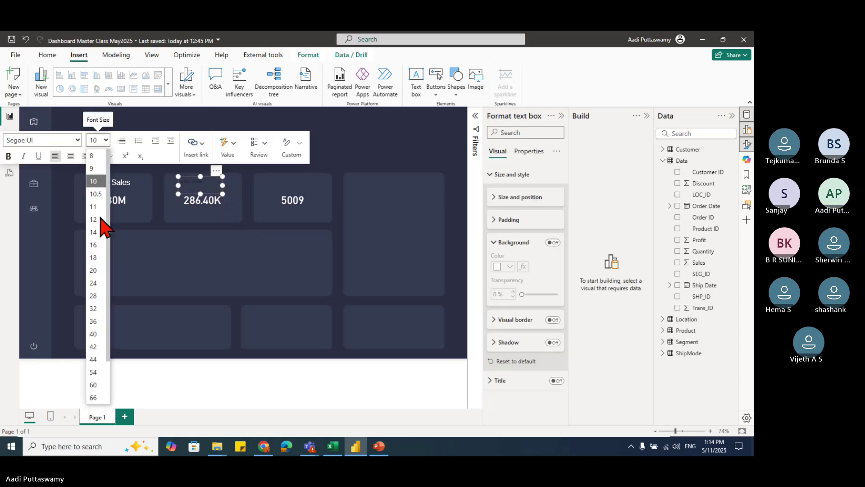
left_click(93, 308)
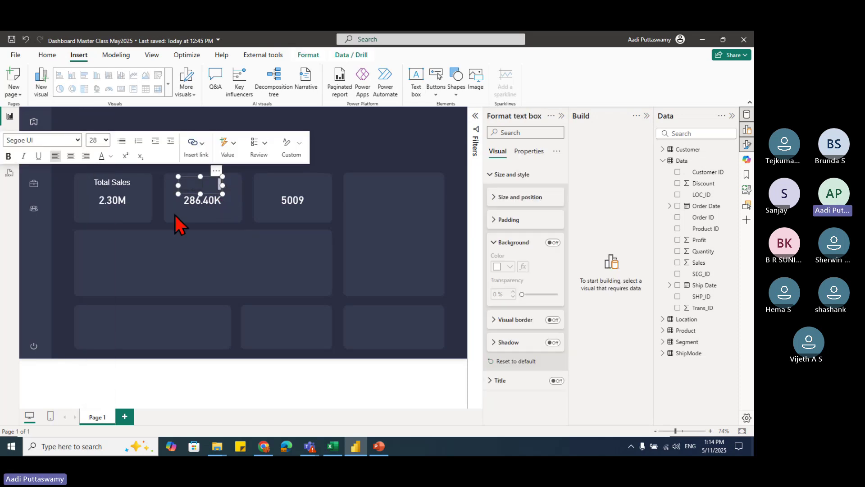
left_click(112, 156)
left_click(126, 199)
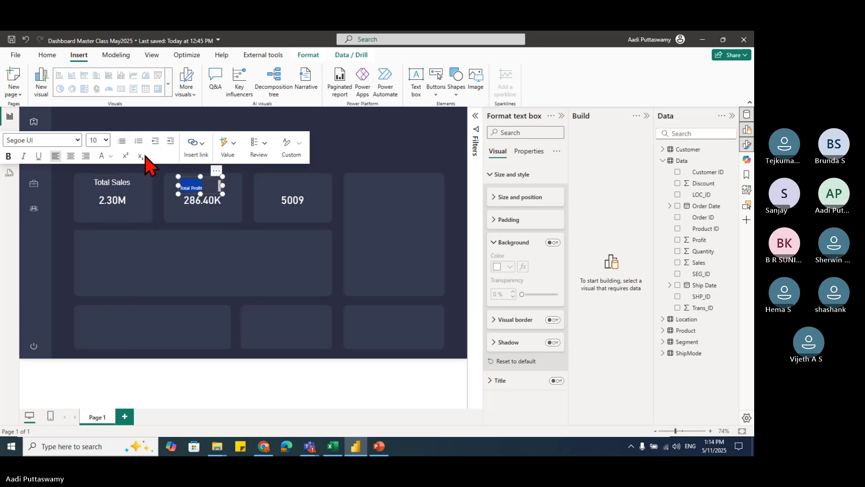
Step: Format the selected Total Profit text in Arial at size 28
left_click(105, 140)
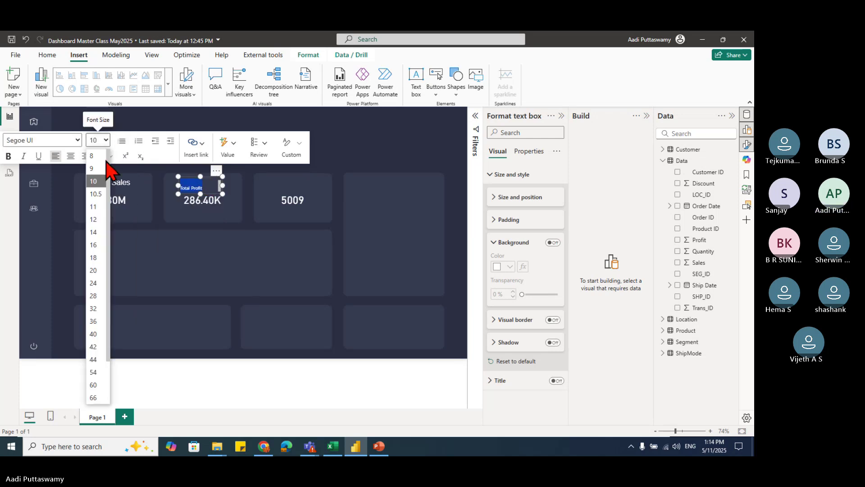
left_click(95, 296)
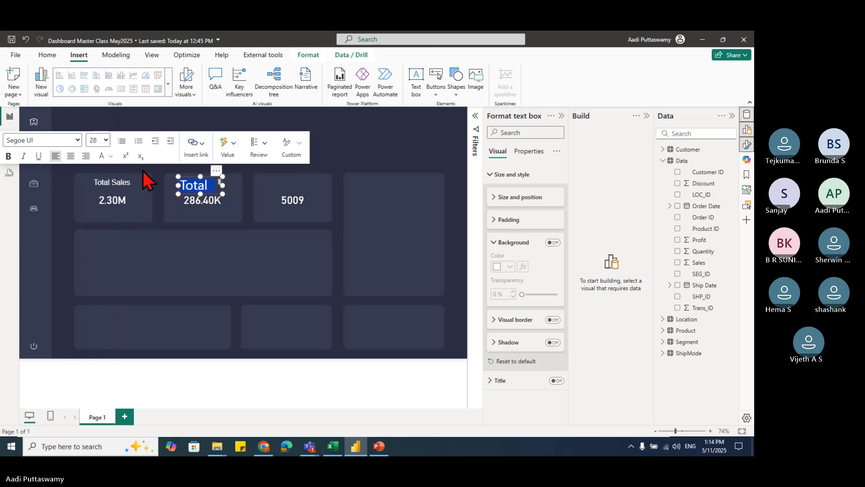
left_click(72, 141)
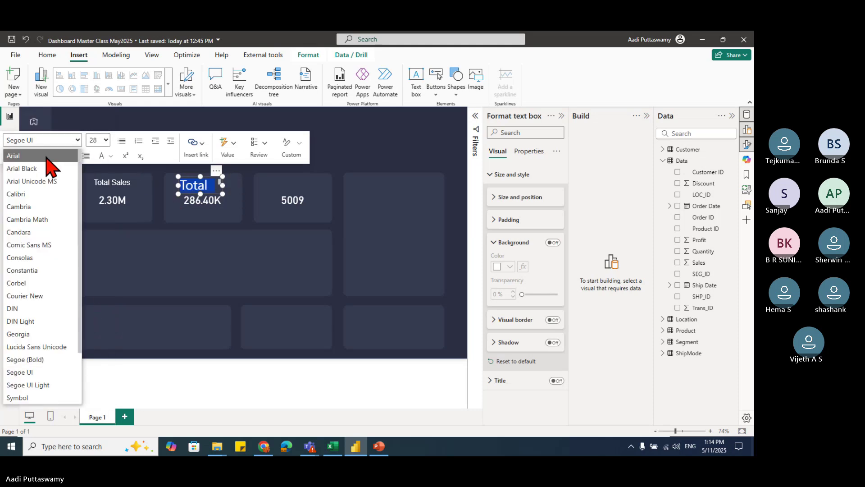
left_click(48, 156)
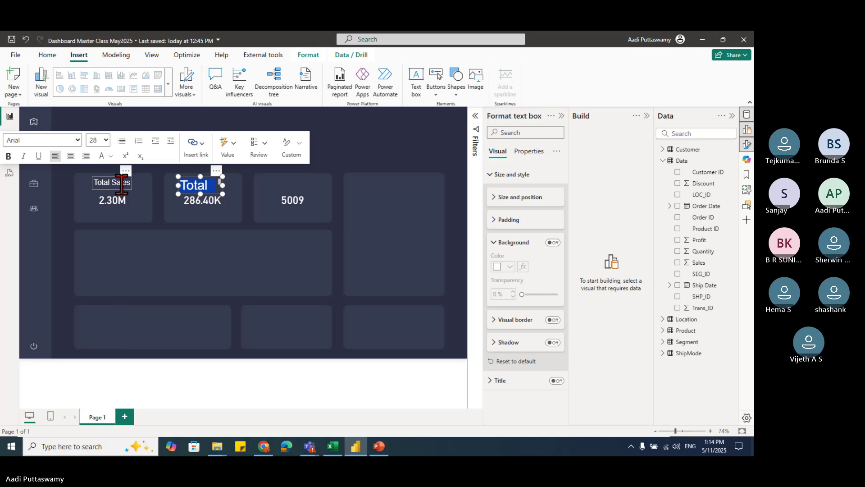
Step: Check which font and font size the Total Sales label uses
left_click(108, 180)
left_click(108, 180)
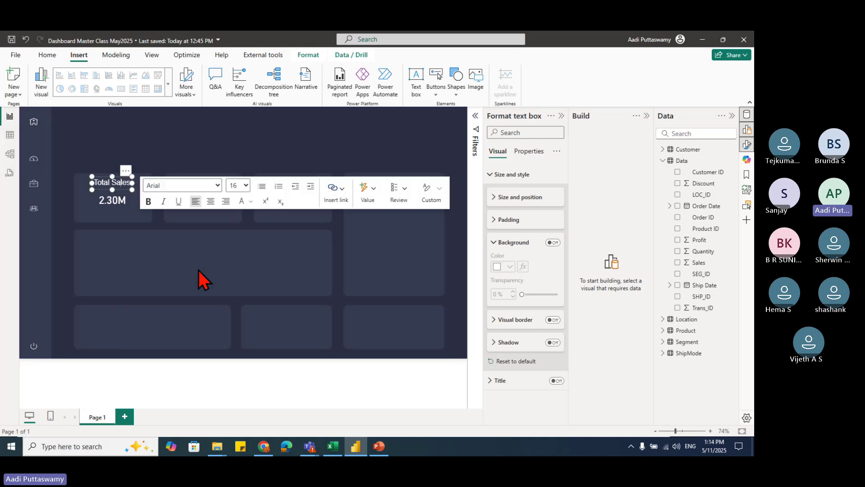
left_click(128, 187)
left_click(129, 192)
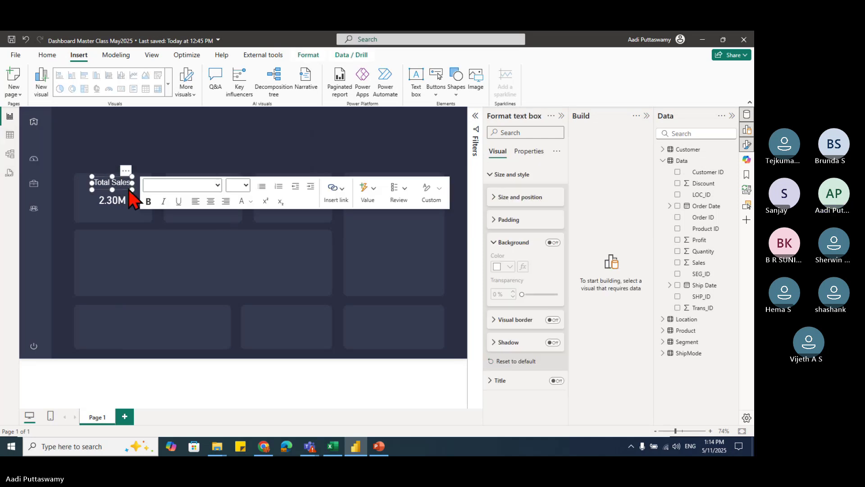
left_click(238, 283)
key("ctrl+v")
Step: Set the Total Profit text to size 16 and reduce its text box height to match the Total Sales label
left_click(220, 190)
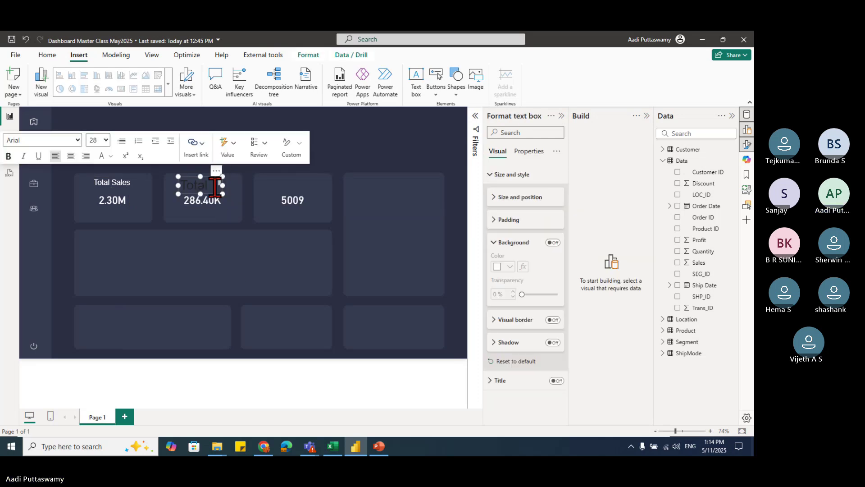
double_click(213, 185)
left_click(110, 143)
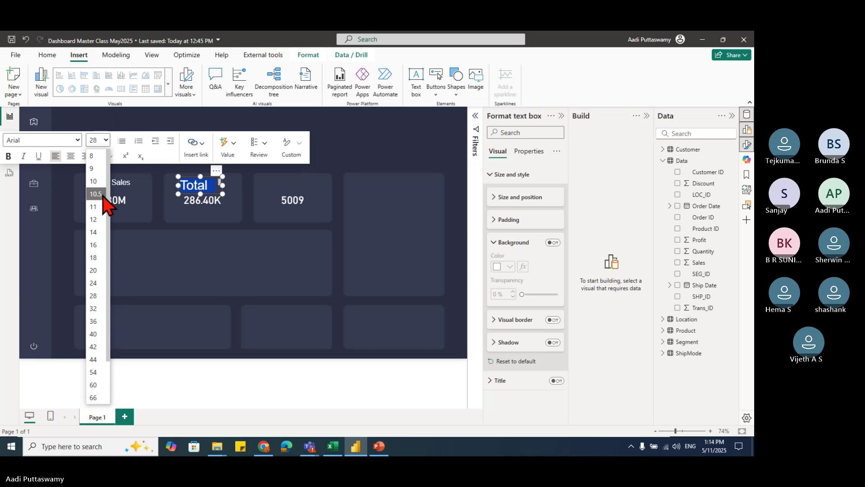
left_click(99, 251)
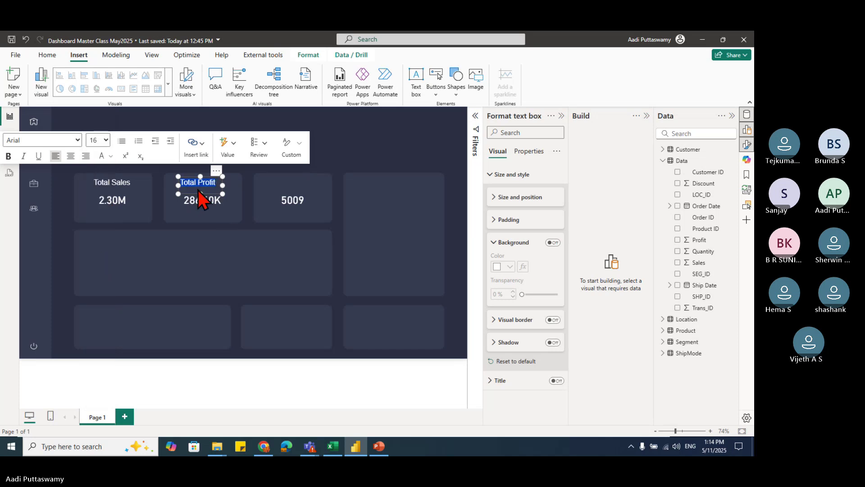
left_click_drag(200, 194, 206, 198)
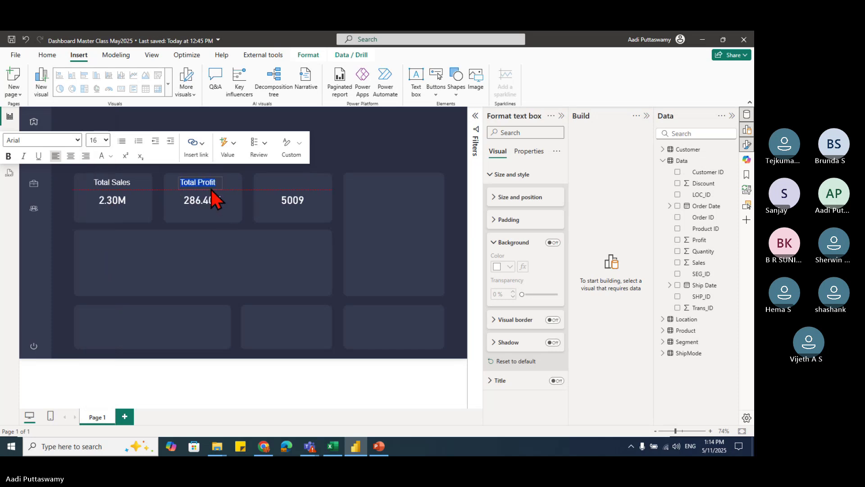
left_click(209, 266)
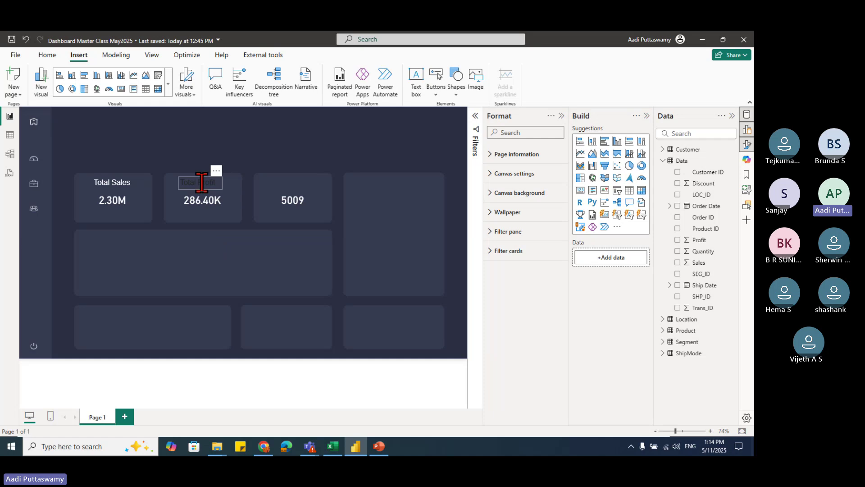
Step: Set the Total Profit label's font colour to white
left_click(217, 185)
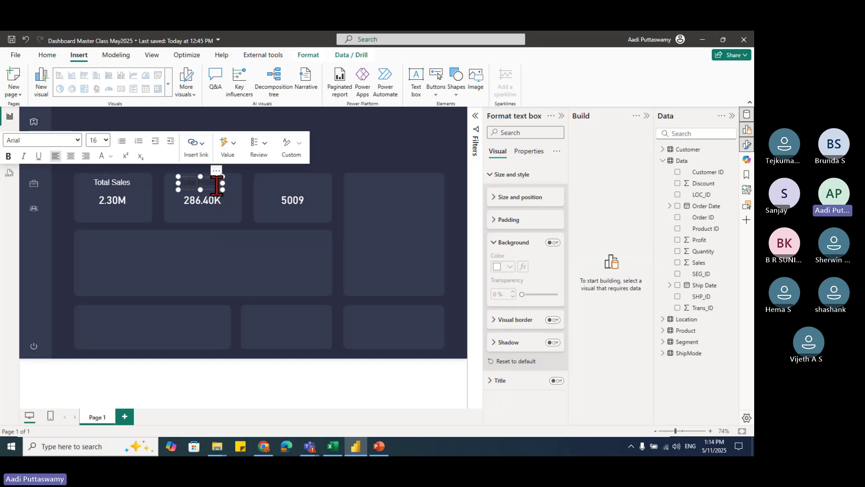
triple_click(218, 185)
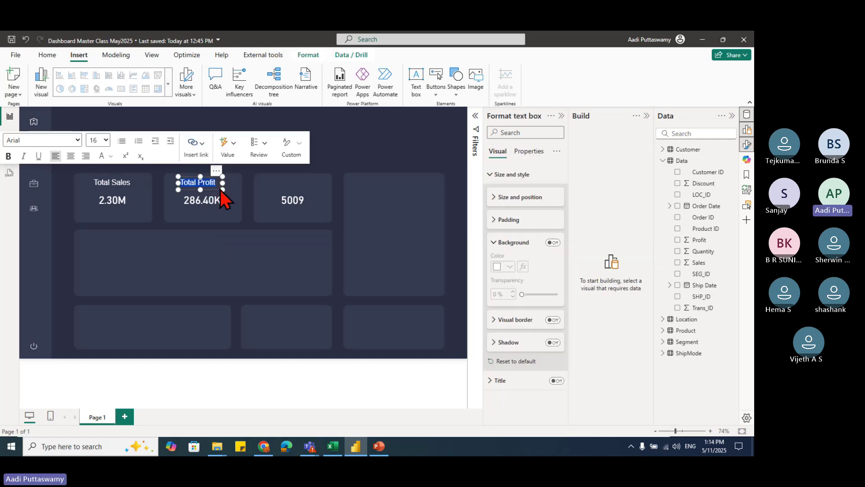
left_click(110, 156)
left_click(130, 199)
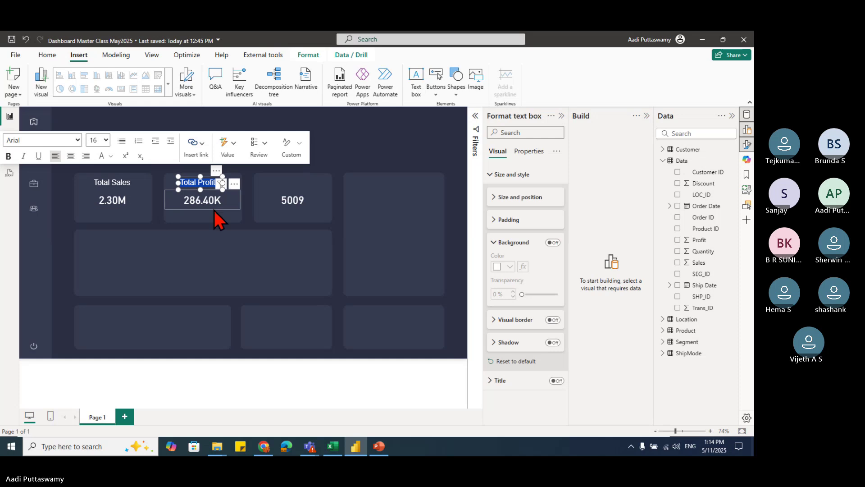
key("Escape")
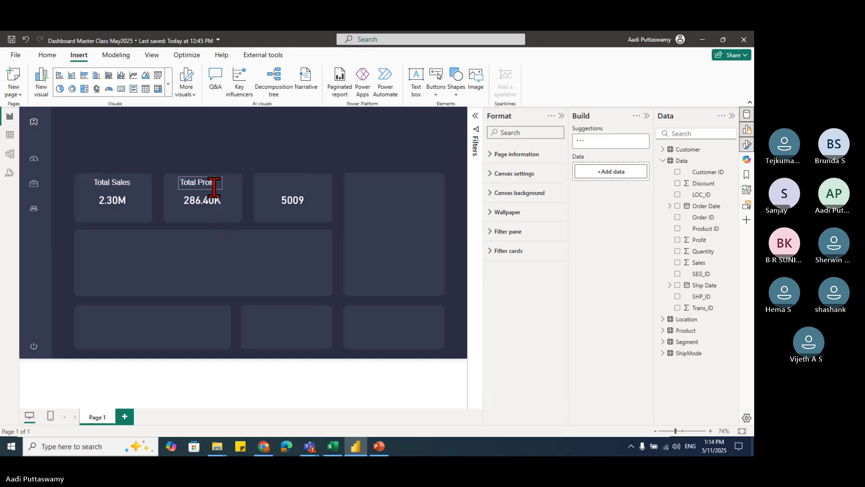
Step: Centre the Total Profit label above the 286.40K value and place a copy of it above the 5009 value
left_click_drag(223, 180, 222, 170)
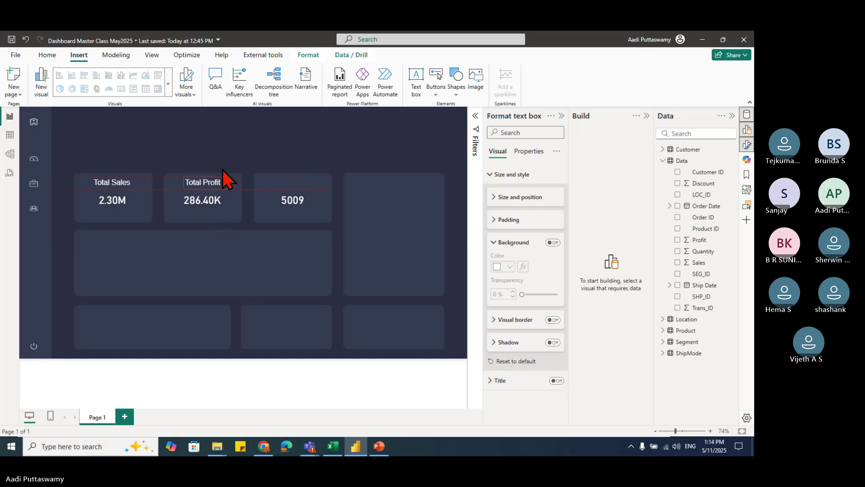
left_click(222, 170)
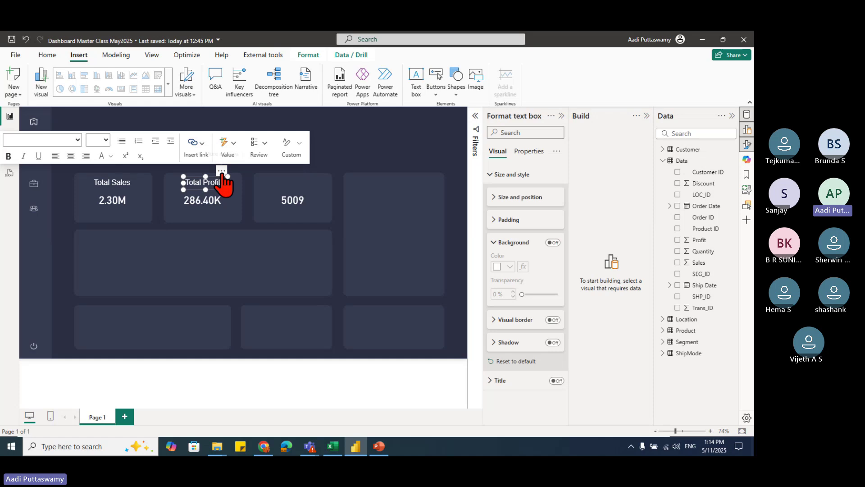
key("ctrl+c")
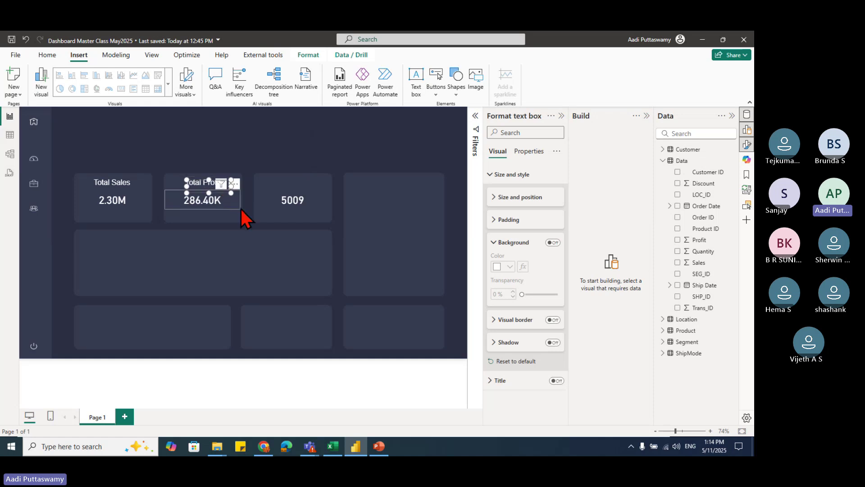
key("ctrl+v")
left_click_drag(251, 206, 310, 174)
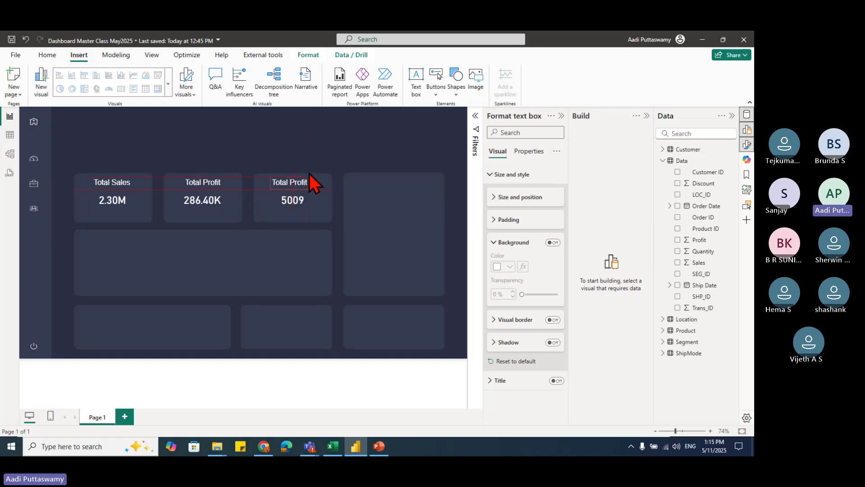
Step: Change the copied label above the 5009 value to Total Orders and widen its text box to fit
double_click(301, 182)
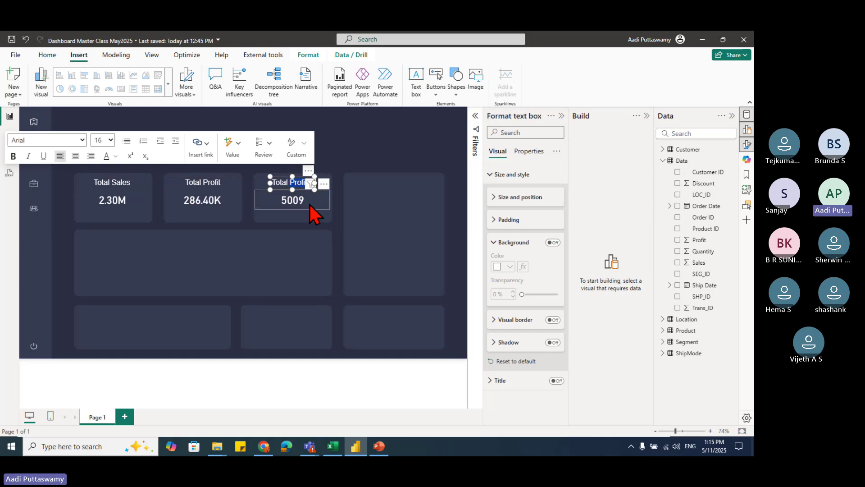
type("Orderst")
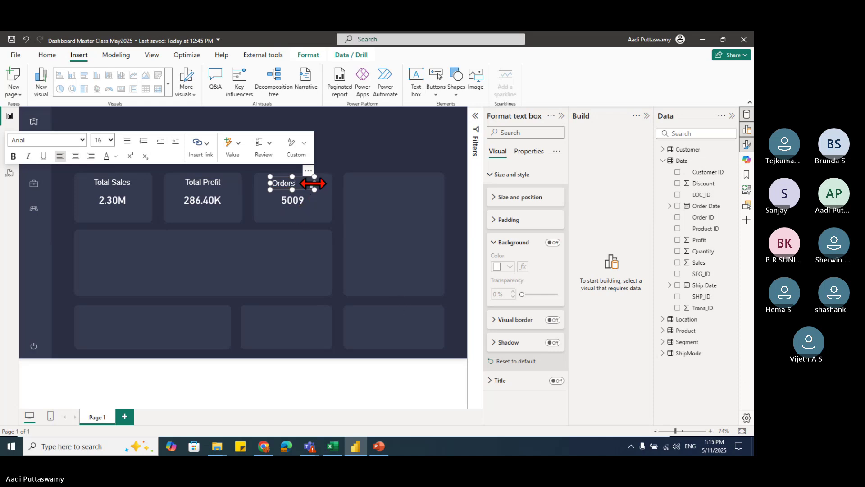
mouse_move(312, 183)
left_mouse_down()
mouse_move(329, 193)
mouse_move(325, 185)
left_mouse_up()
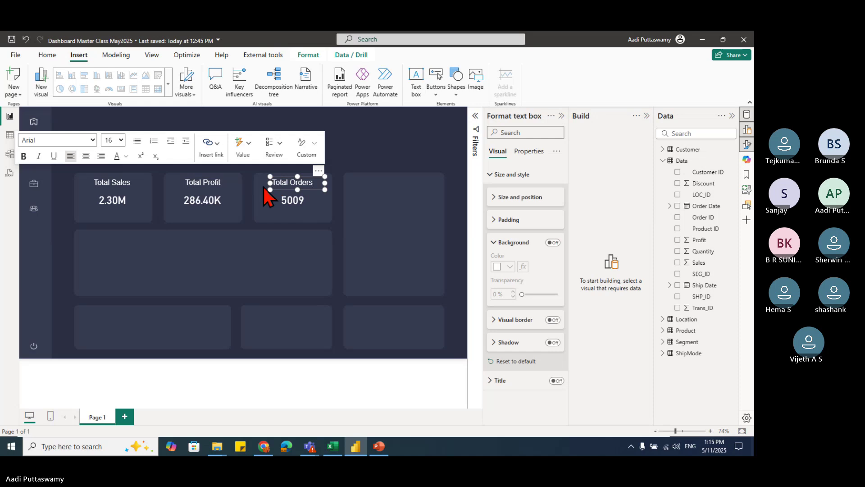
Step: Enlarge the 5009 card visual slightly in width and height
left_click(306, 205)
left_click_drag(331, 210, 342, 223)
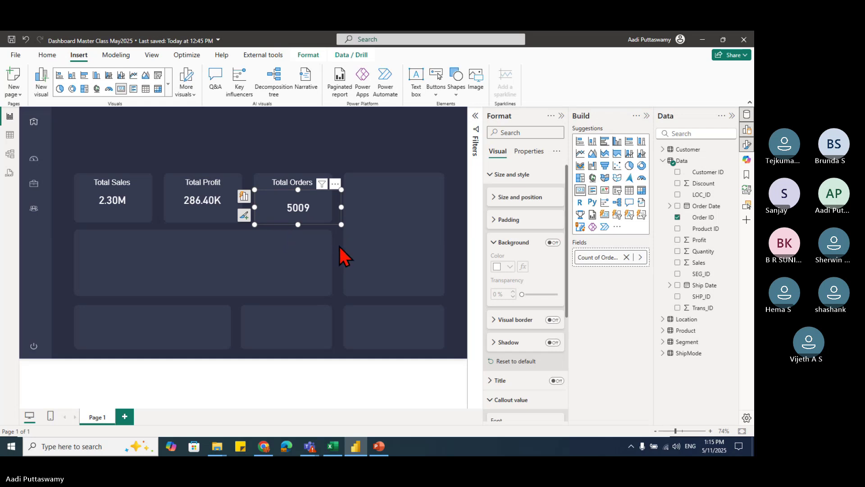
Step: Resize the 5009 card to fit inside its tile beneath the Total Orders label
left_click(325, 240)
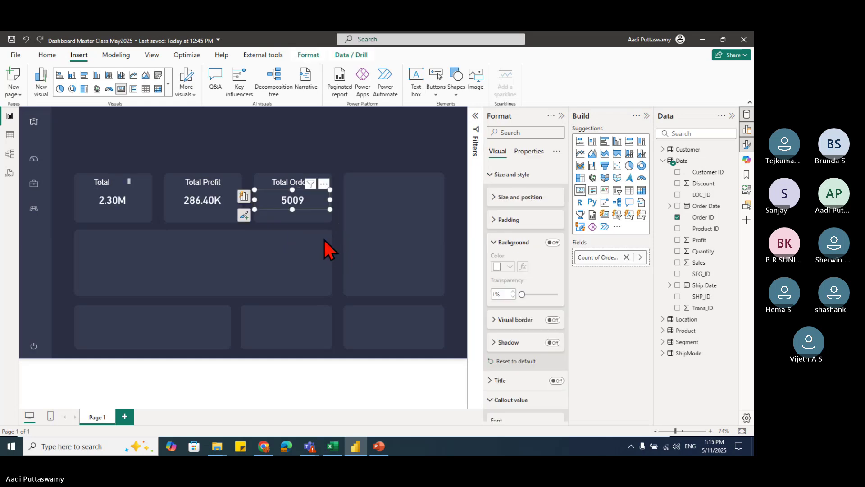
left_click(289, 185)
left_click(288, 183)
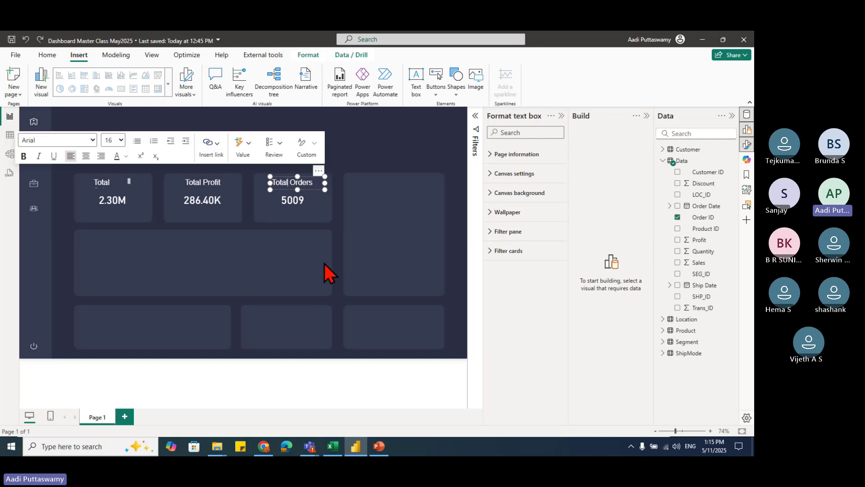
left_click(260, 296)
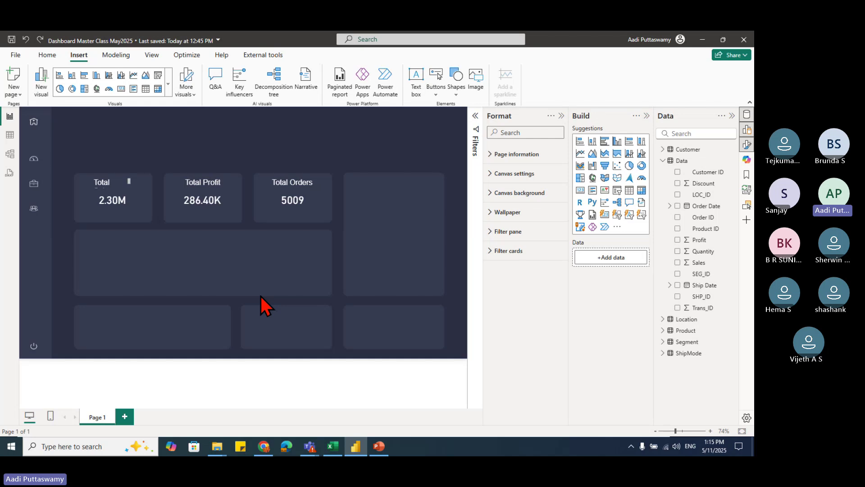
Step: Restore the label above the 2.30M value so that it reads Total Sales
left_click(126, 209)
left_click(126, 182)
type("Sales")
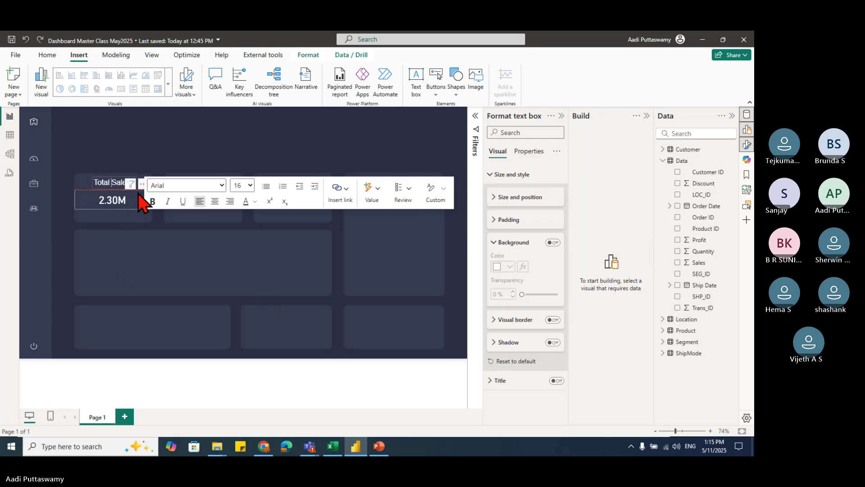
left_click(168, 287)
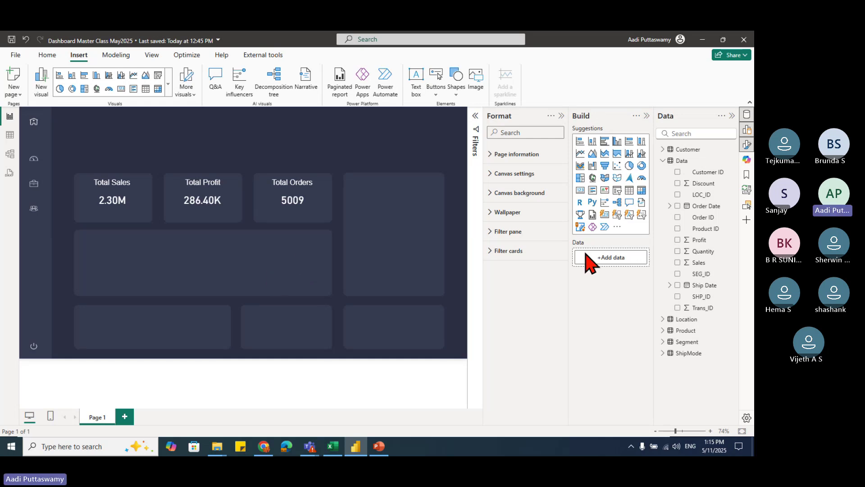
Step: Create a new visual on the page from the Month level of the Order Date hierarchy
left_click(670, 206)
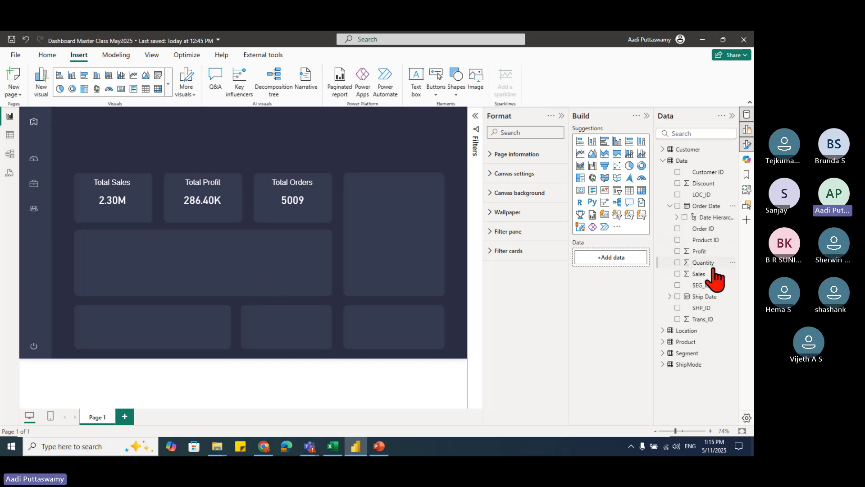
left_click(677, 217)
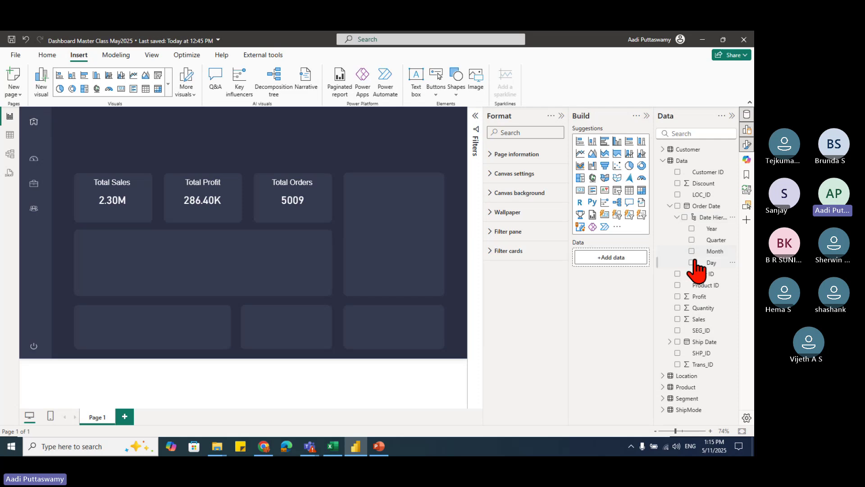
left_click_drag(695, 255, 611, 266)
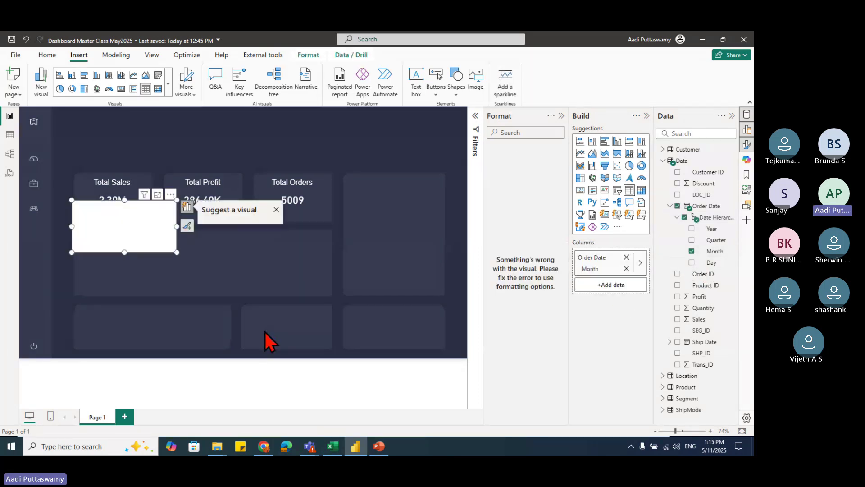
Step: Position and enlarge the Month table to fill the wide tile beneath the three KPI cards
left_click(192, 215)
left_click_drag(153, 228, 325, 275)
left_click_drag(204, 287, 206, 294)
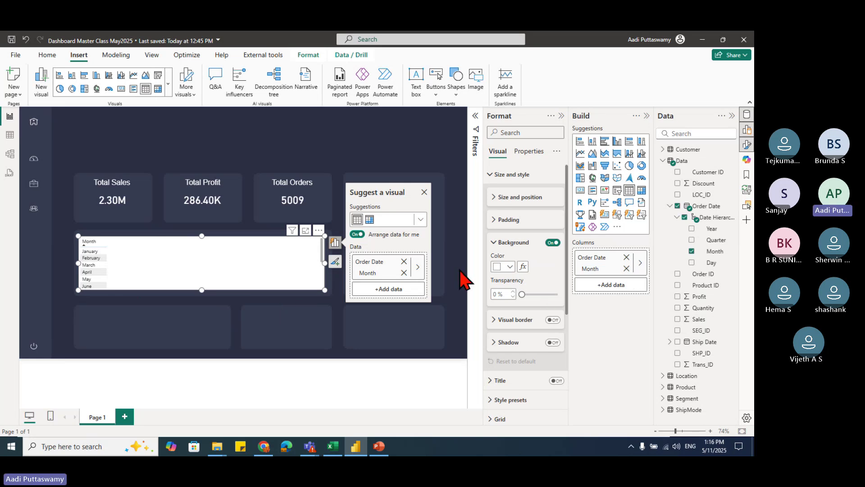
Step: Convert the Month table to a line chart with Sales on the Y-axis, extending its upper edge slightly
left_click(170, 86)
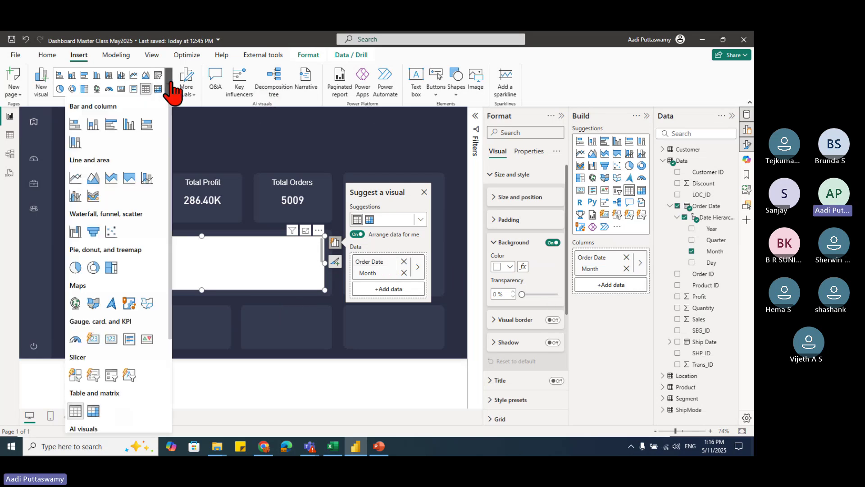
left_click(76, 178)
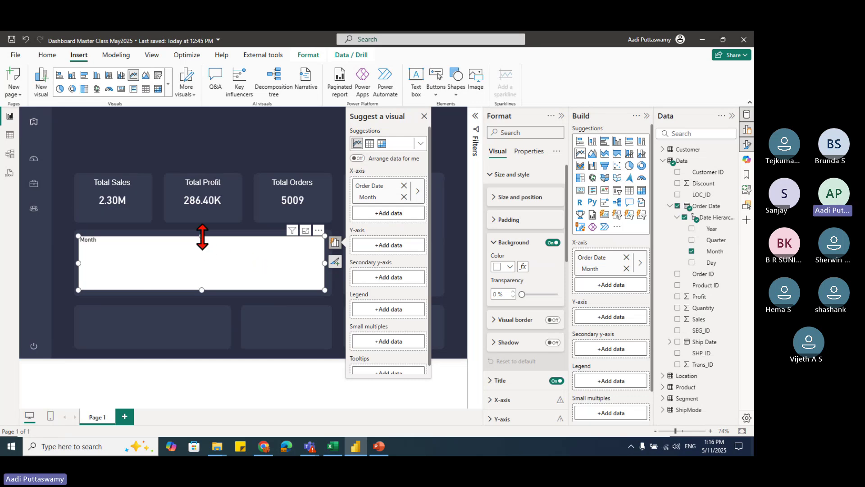
left_click_drag(202, 237, 208, 234)
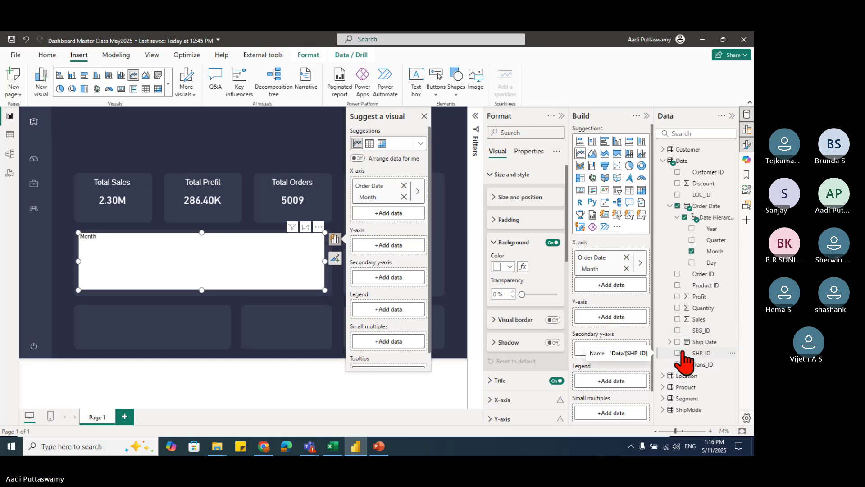
left_click(678, 319)
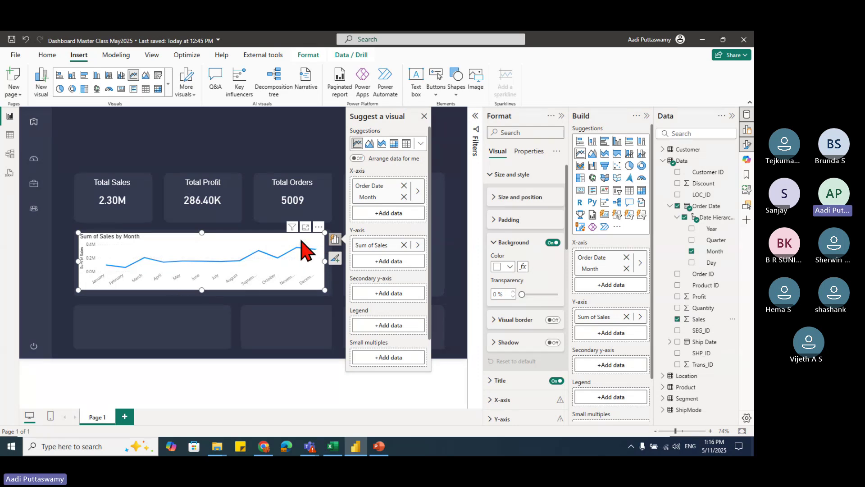
Step: Turn off the background and the horizontal gridlines of the Sales by Month line chart
left_click(309, 54)
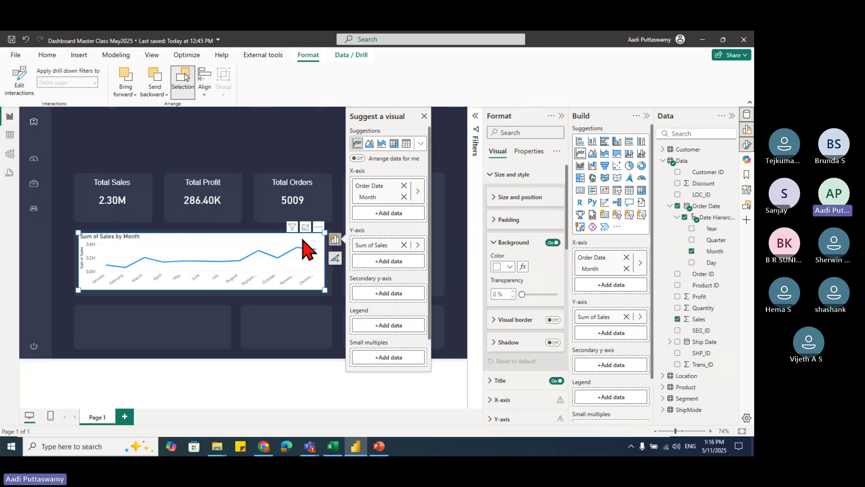
left_click(303, 239)
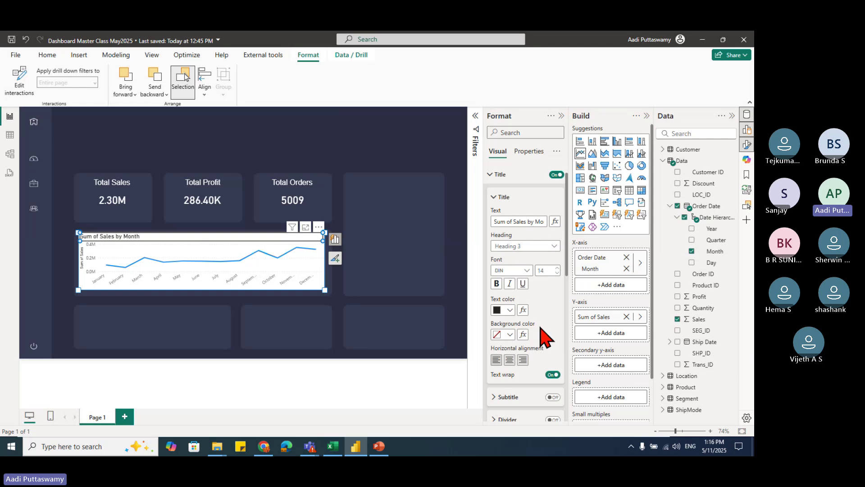
scroll(543, 356, "down", 3)
scroll(546, 345, "up", 3)
scroll(544, 345, "down", 3)
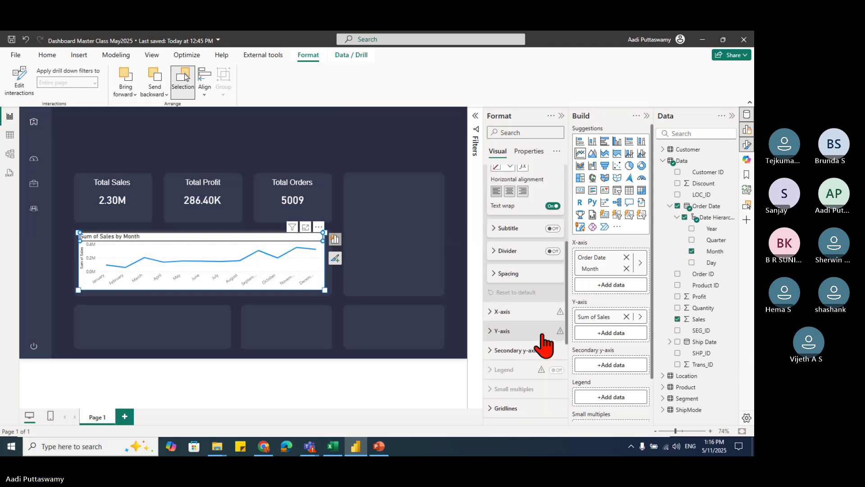
scroll(546, 345, "up", 4)
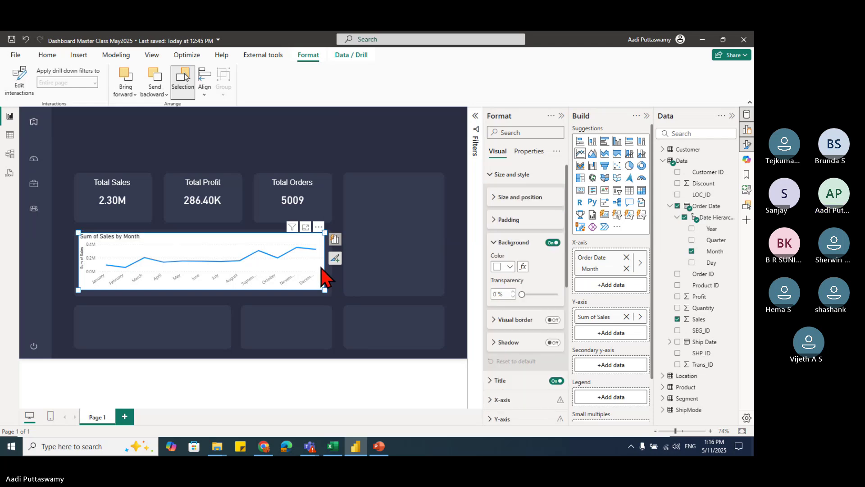
left_click(552, 243)
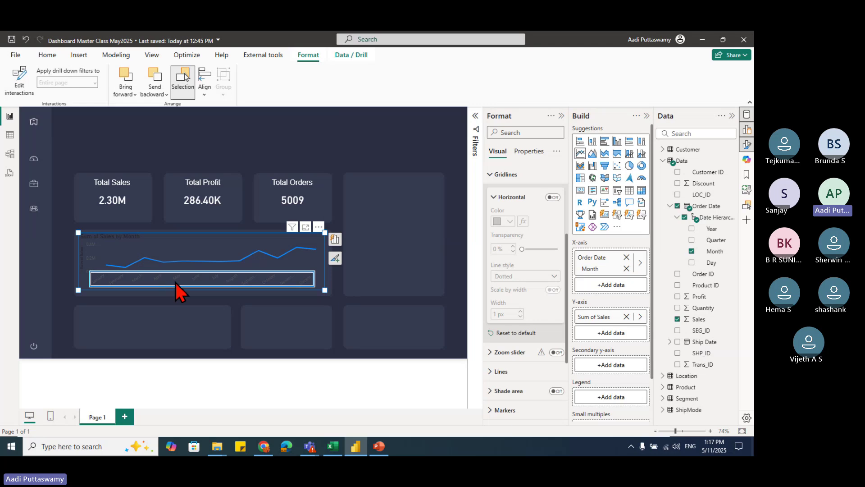
Step: Set the font of the line chart's X-axis values to Corbel
left_click(175, 283)
left_click(526, 221)
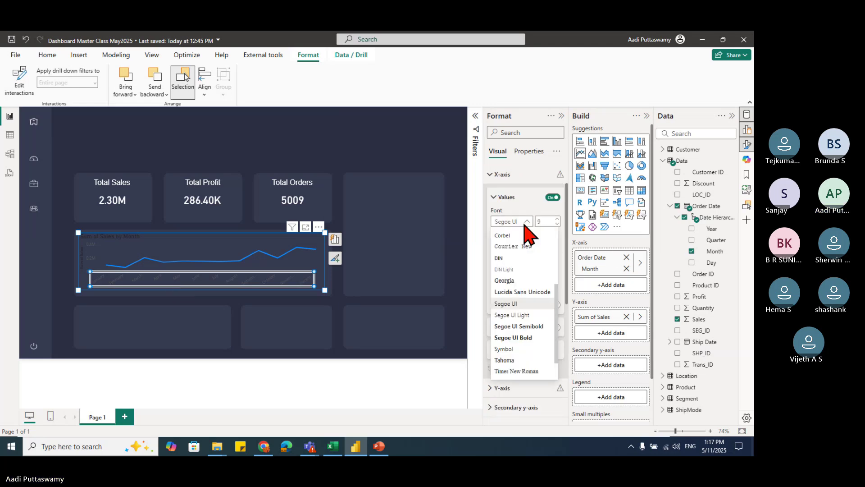
left_click(521, 242)
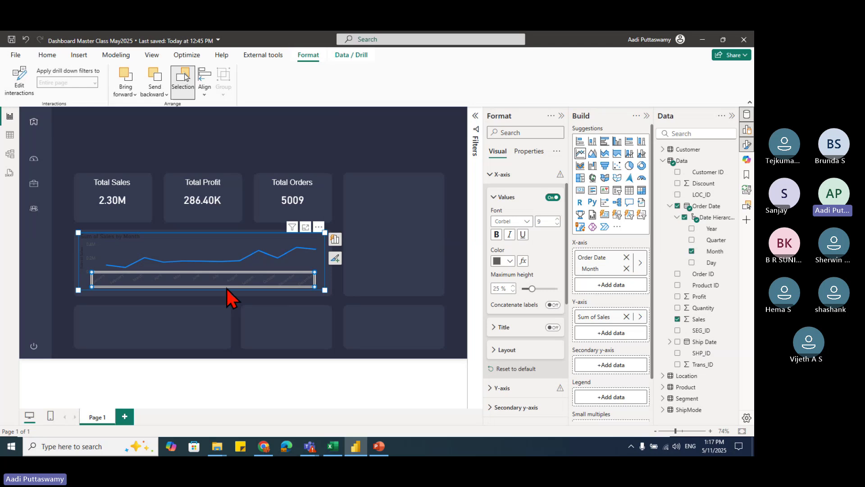
Step: Set the colour of the month labels on the line chart's X-axis to white
left_click(204, 290)
left_click(208, 284)
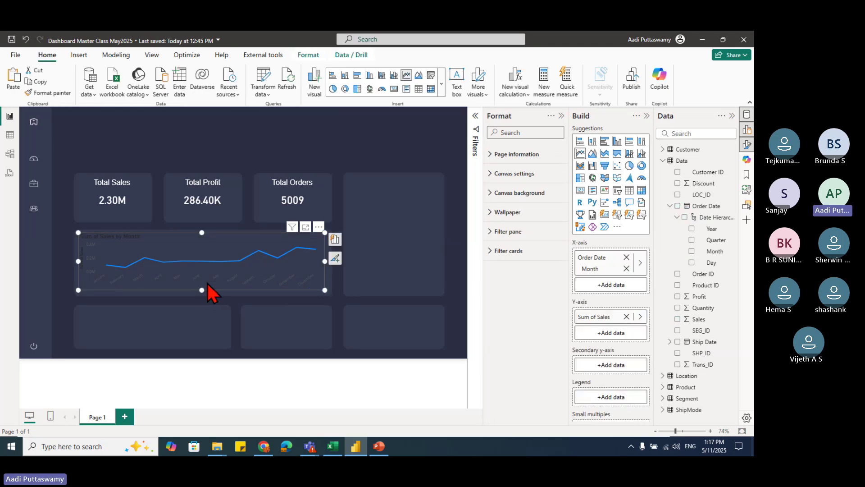
left_click(252, 280)
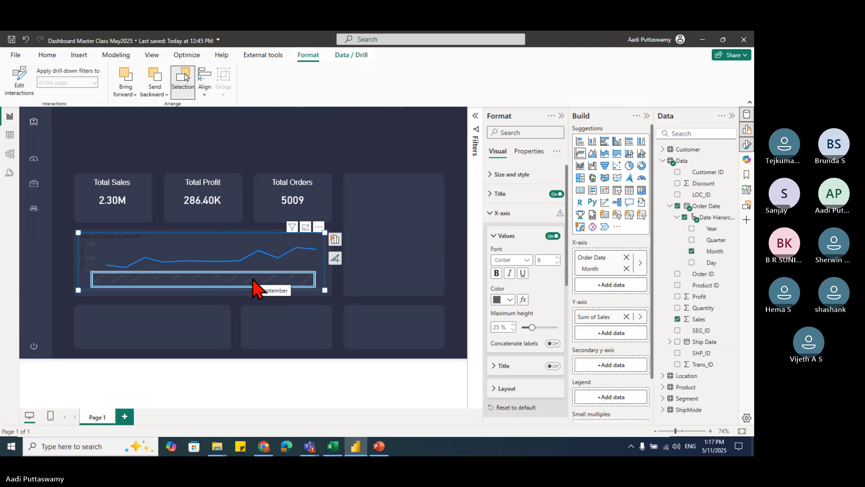
left_click(253, 281)
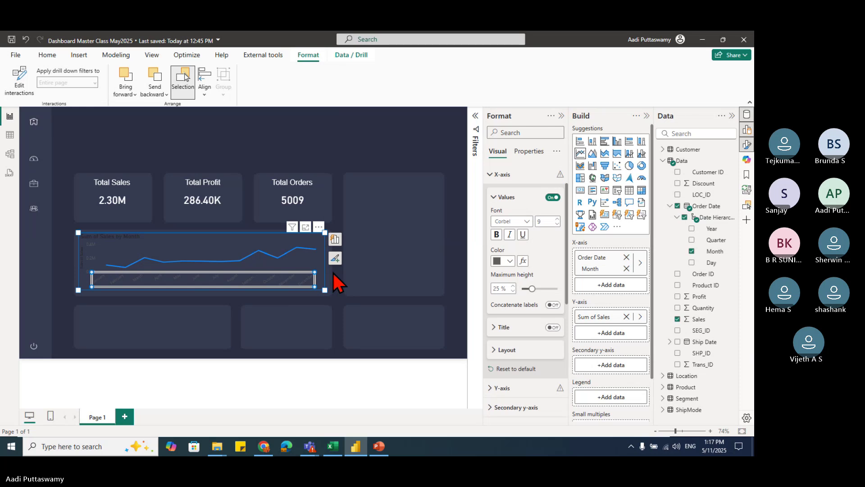
left_click(510, 260)
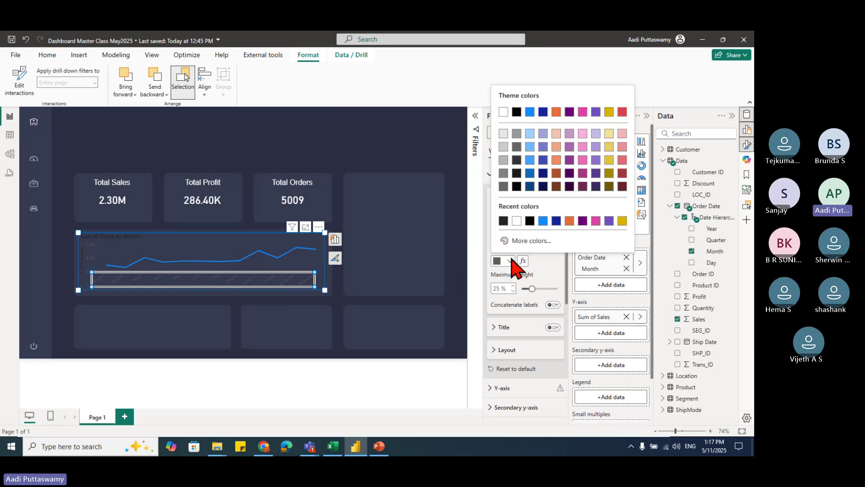
left_click(503, 111)
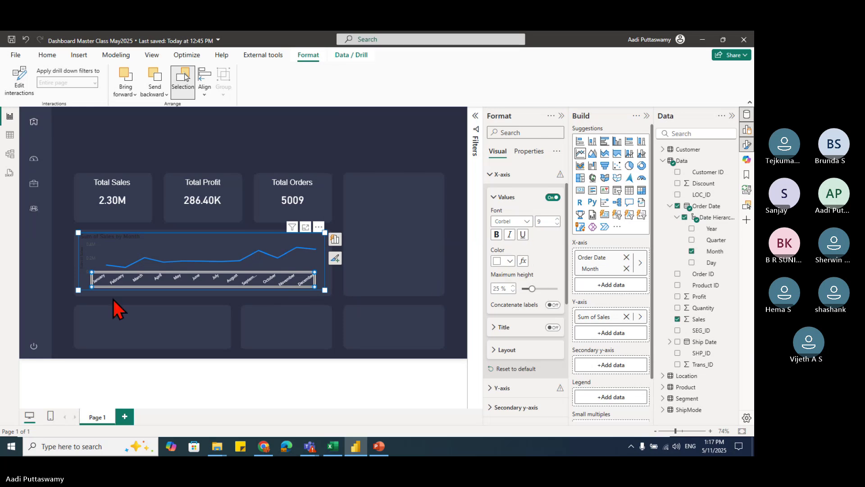
Step: Set the colour of the line chart's Y-axis values to white
left_click(97, 255)
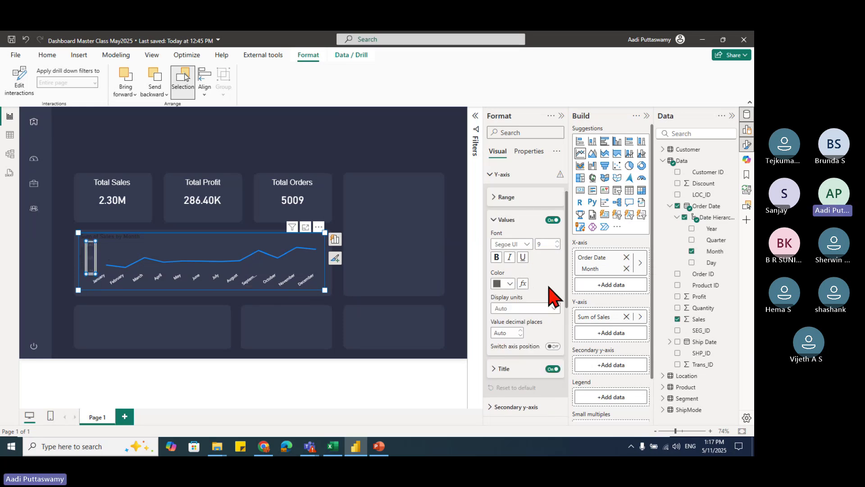
left_click(513, 284)
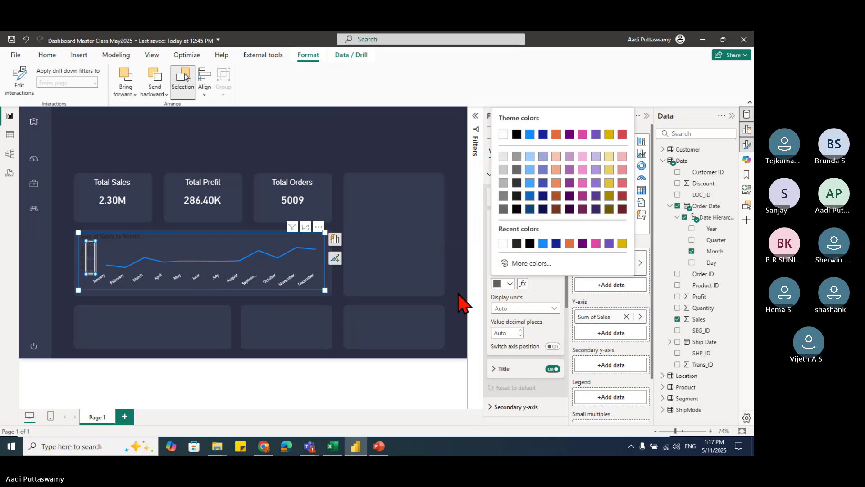
left_click(381, 282)
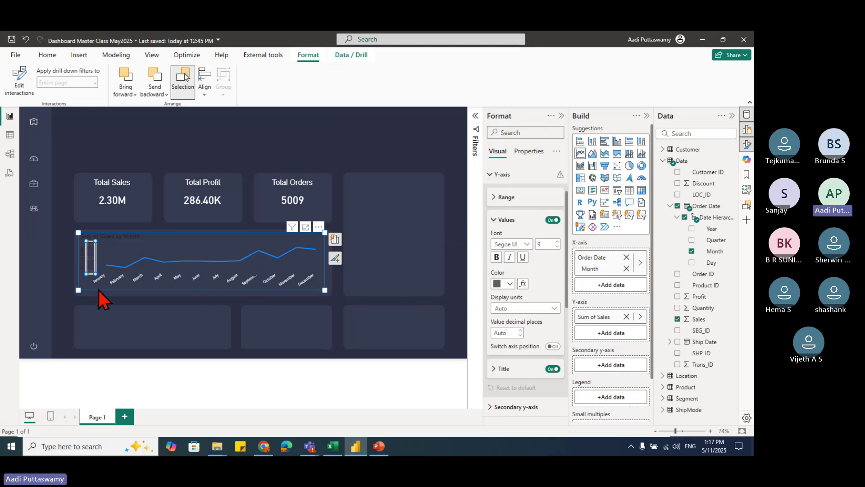
left_click(505, 285)
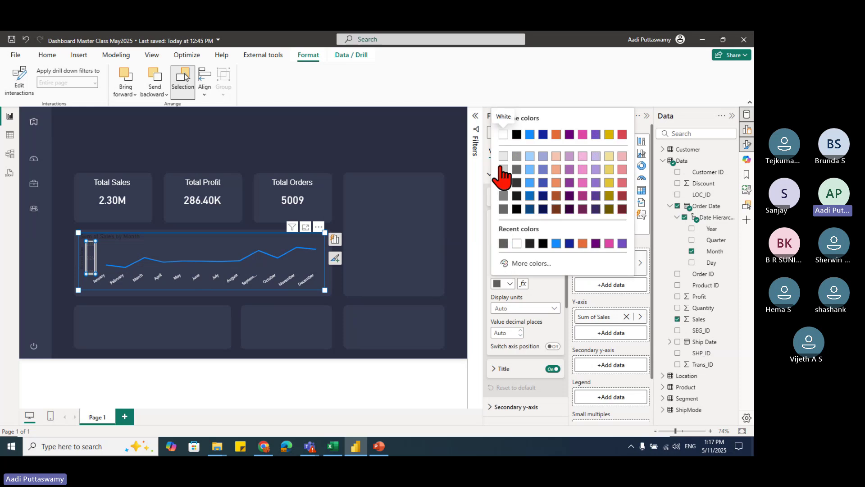
left_click(508, 135)
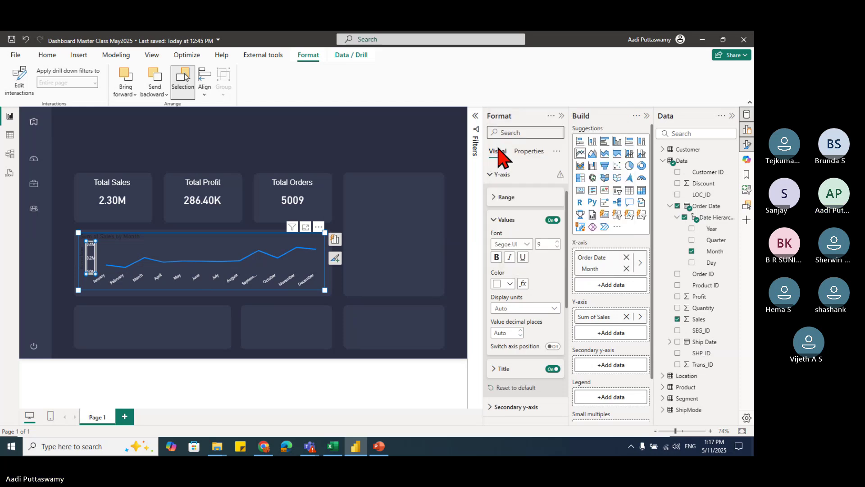
left_click(407, 296)
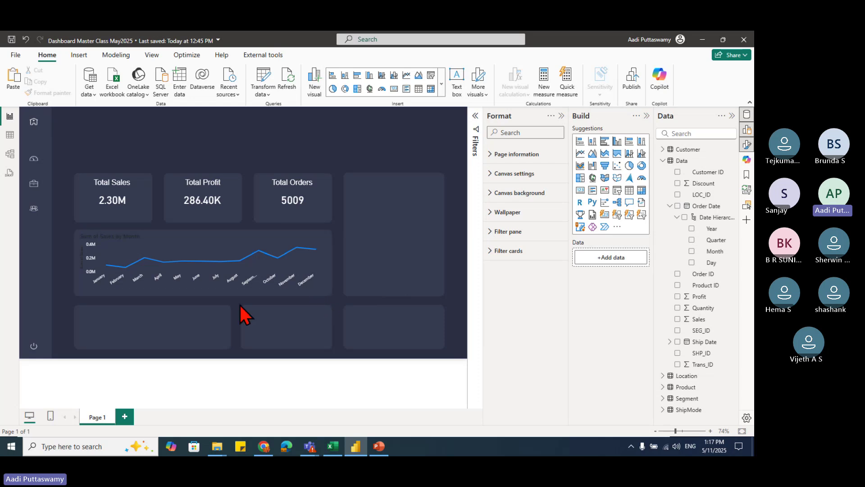
Step: Centre the Sum of Sales by Month line chart's title and set its font size to 16
left_click(131, 238)
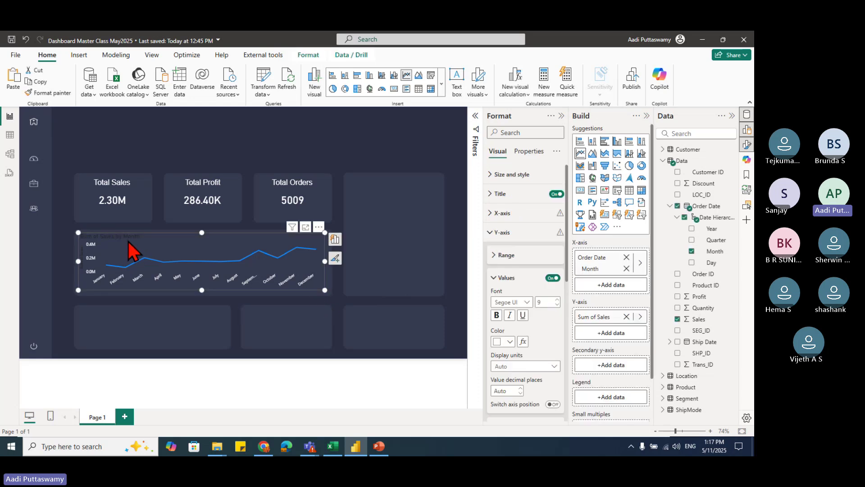
left_click(128, 240)
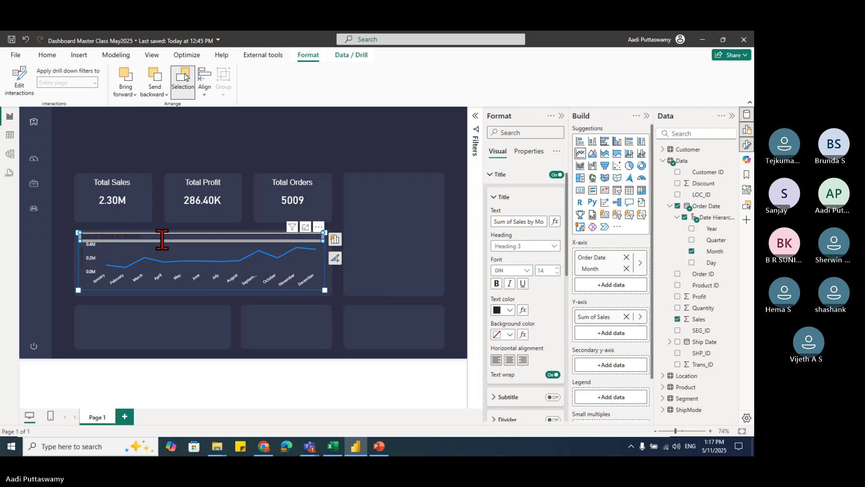
left_click(509, 359)
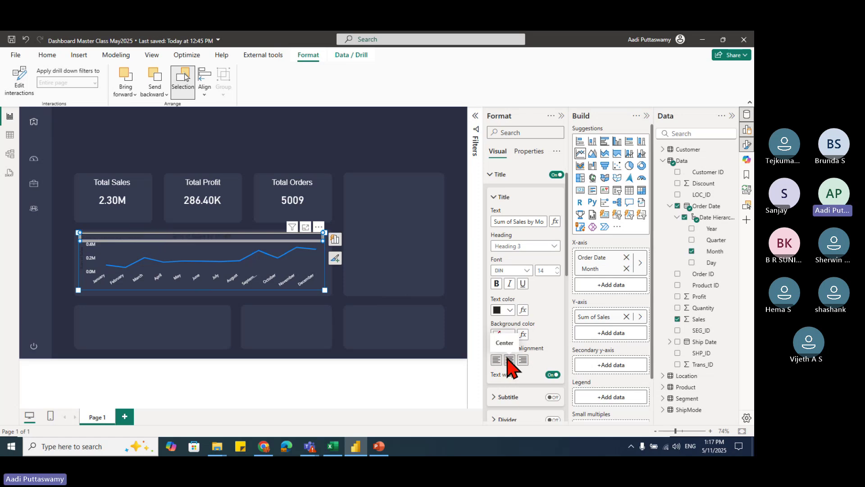
left_click(526, 270)
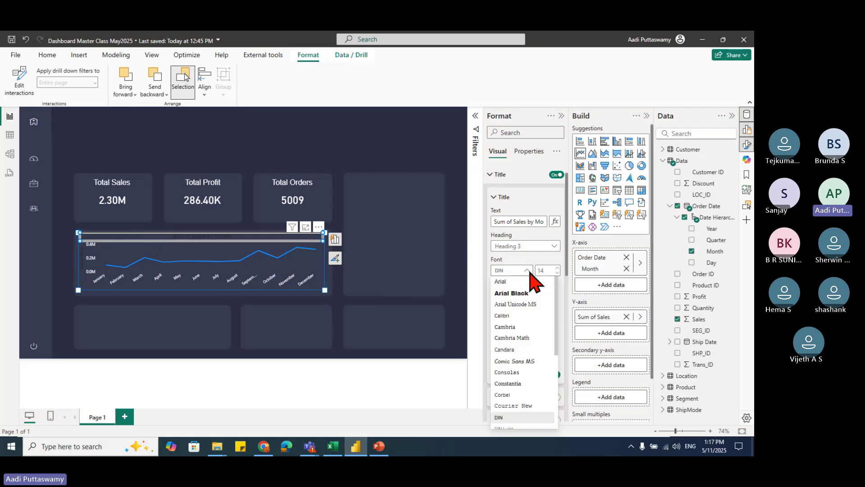
left_click(531, 273)
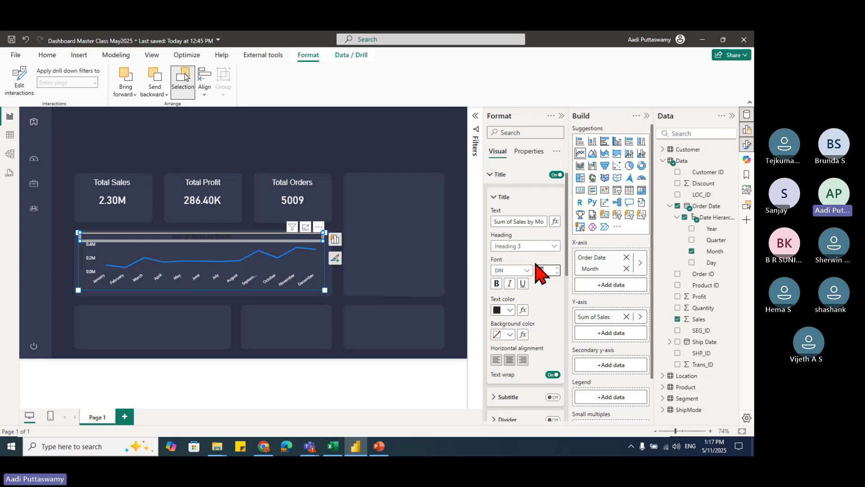
left_click(537, 269)
type("16")
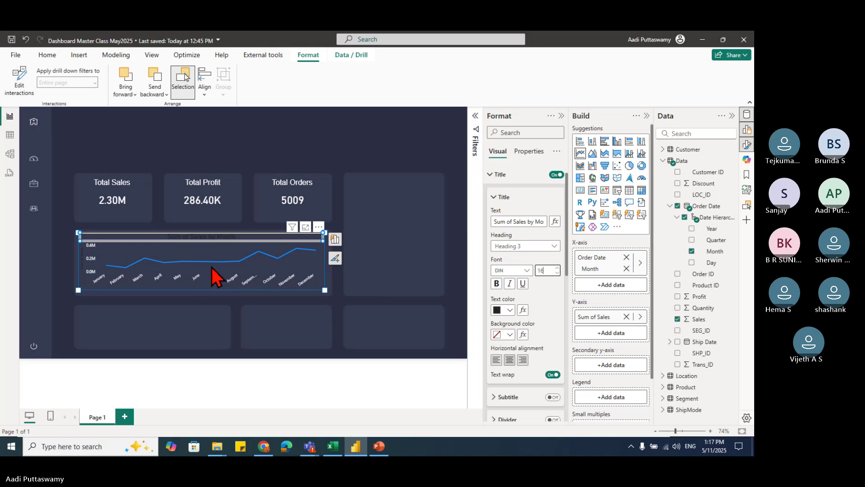
Step: Apply the Heading 2 style and bold to the line chart's title
double_click(239, 235)
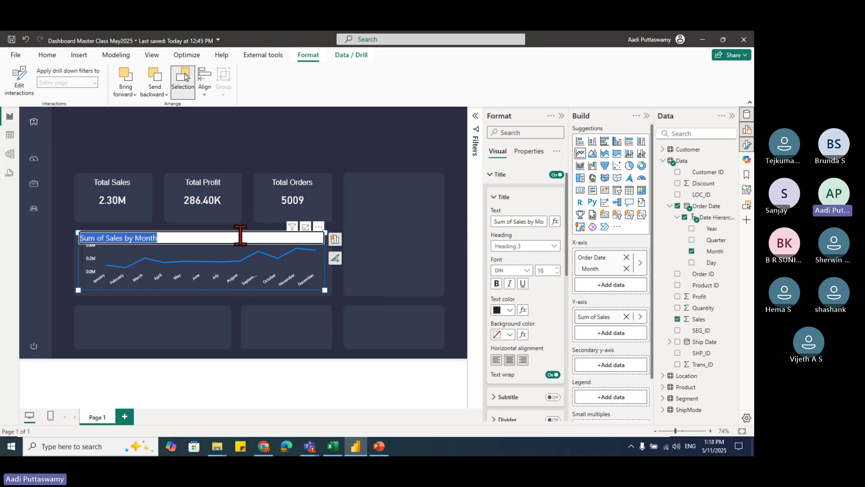
left_click(520, 247)
left_click(522, 269)
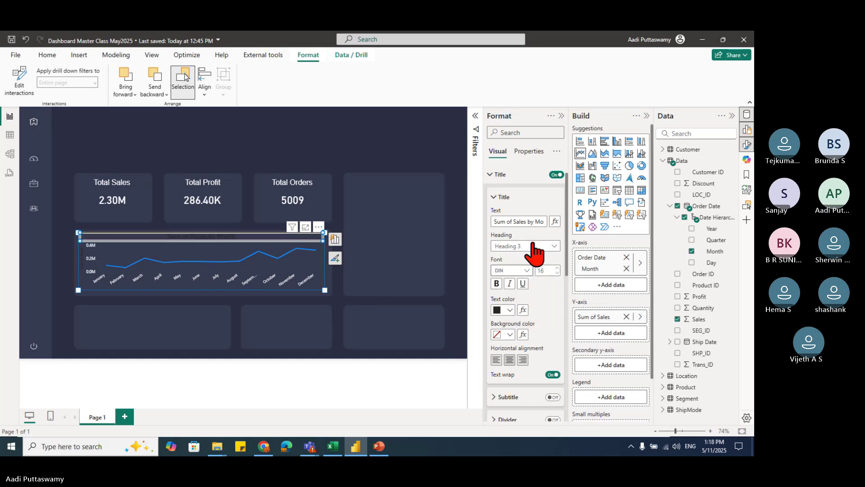
left_click(497, 284)
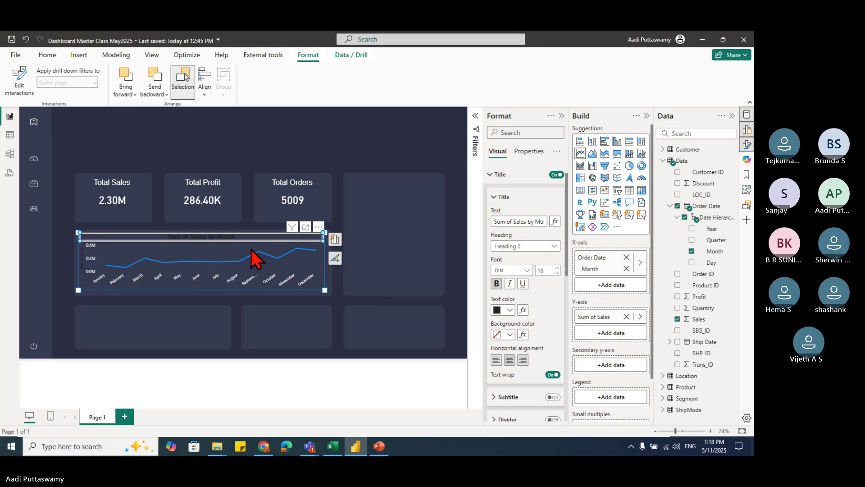
Step: Set the text colour of the line chart's title to white
left_click(510, 310)
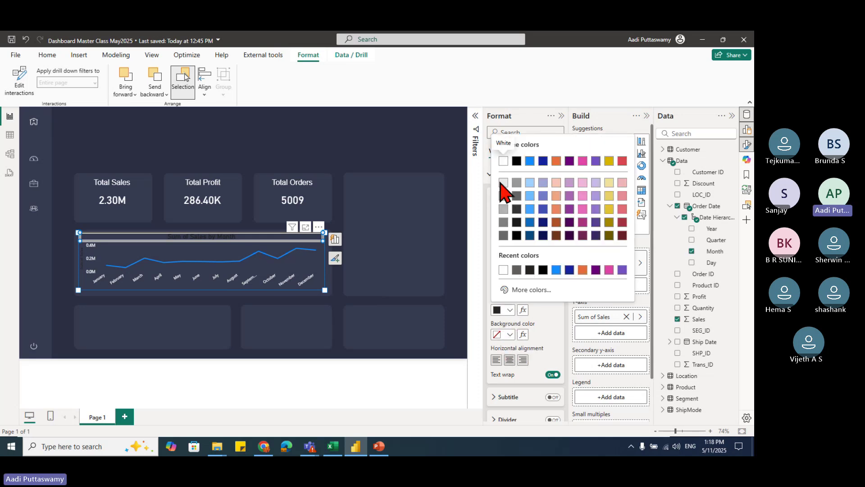
left_click(503, 161)
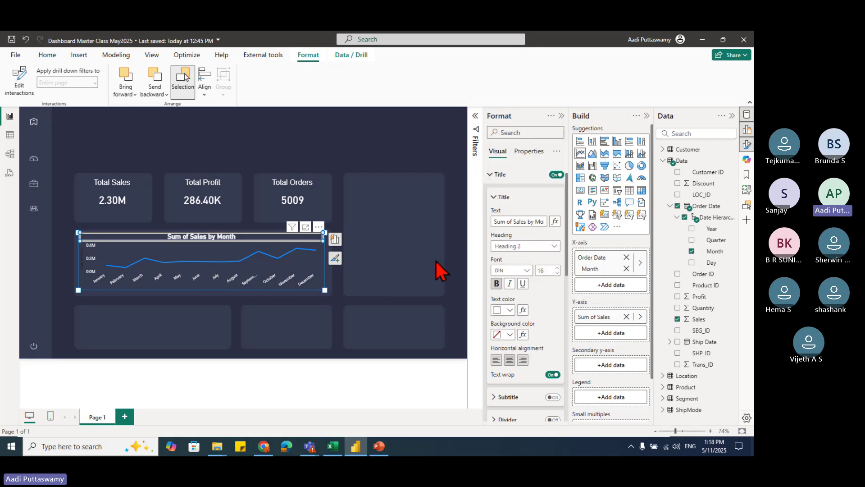
left_click(434, 287)
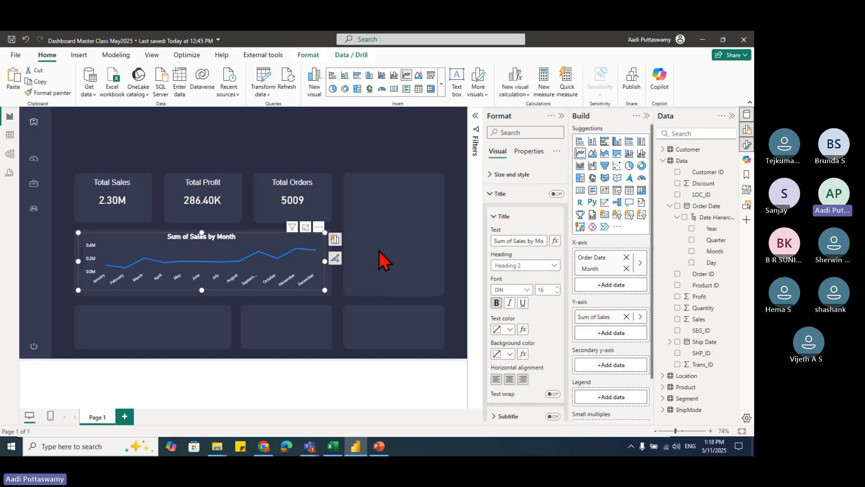
left_click(176, 351)
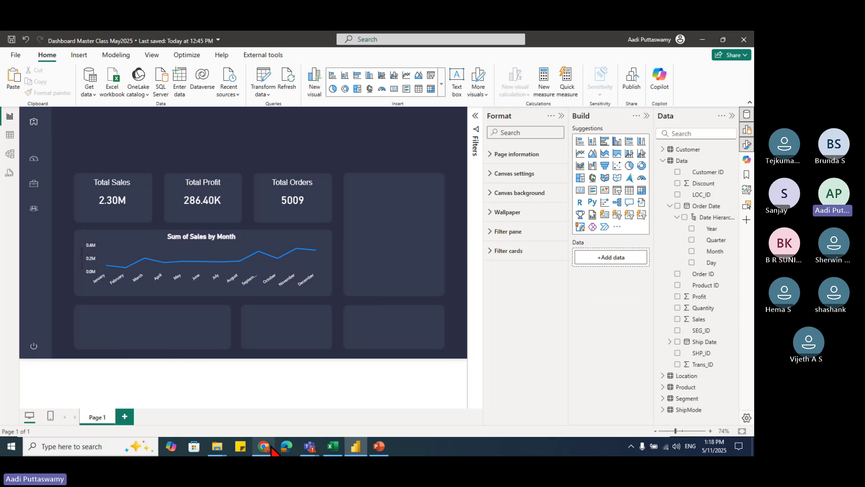
Step: Switch to the Canva dashboard template in Chrome and undo the removal of its sample charts to examine which visuals fill each tile
left_click(266, 432)
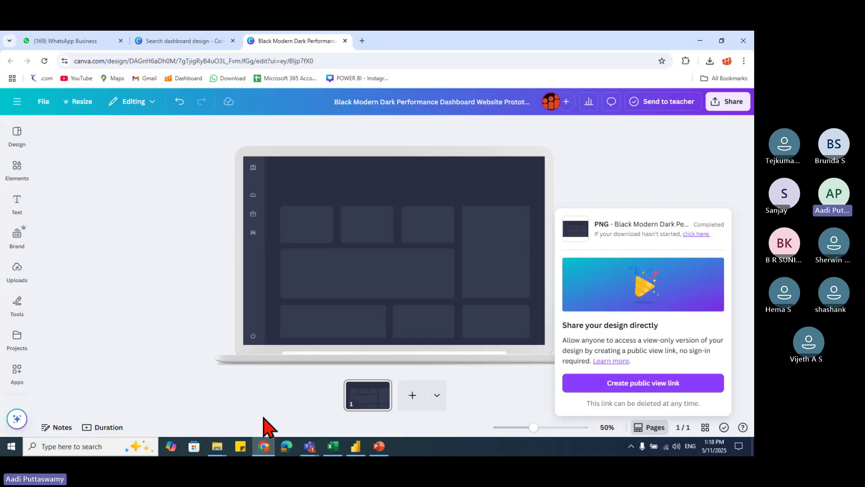
left_click(208, 190)
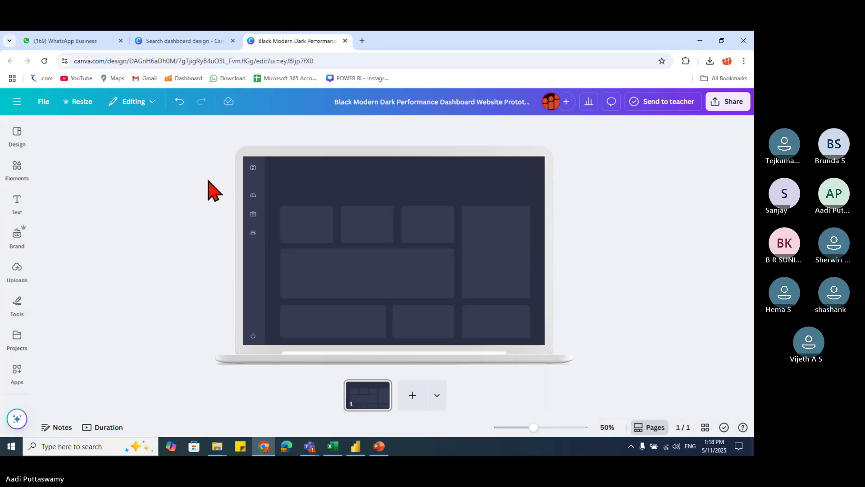
key("ctrl+z")
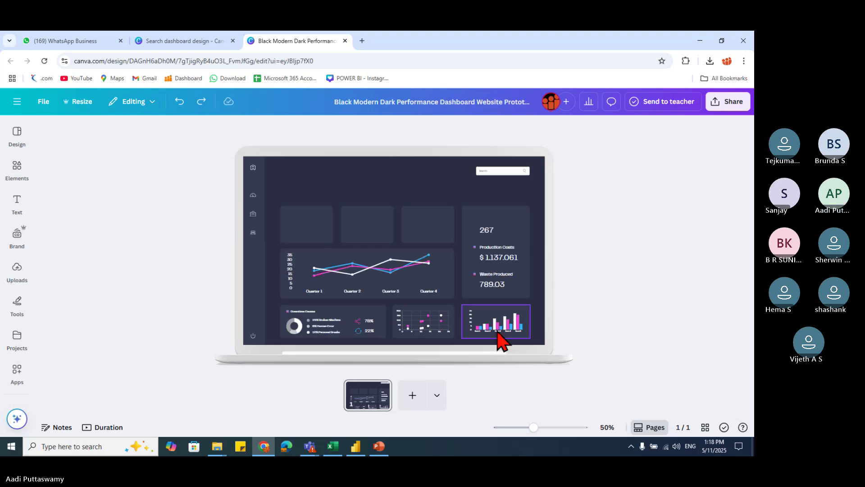
left_click(698, 41)
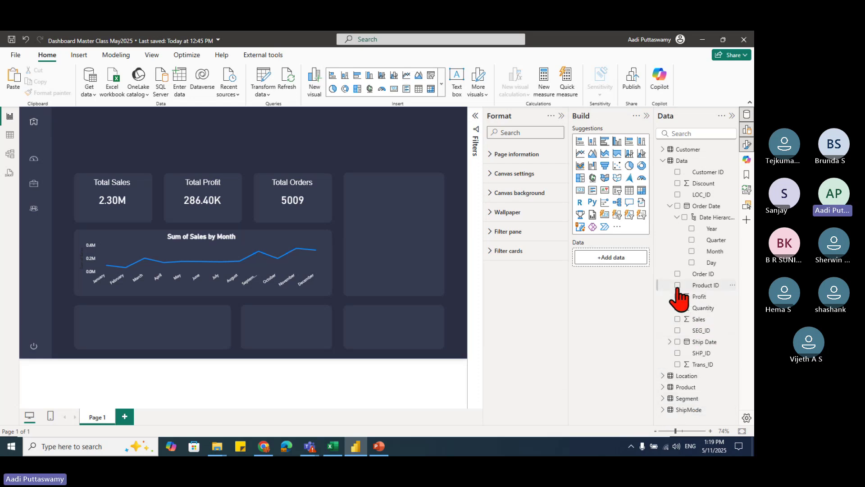
Step: Insert a clustered column chart and fit it into the wide empty tile below the monthly sales line chart
left_click(664, 388)
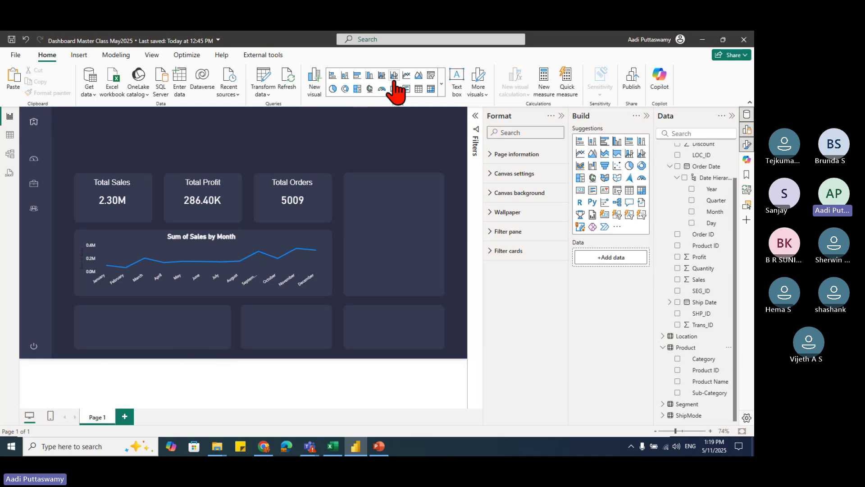
left_click(369, 86)
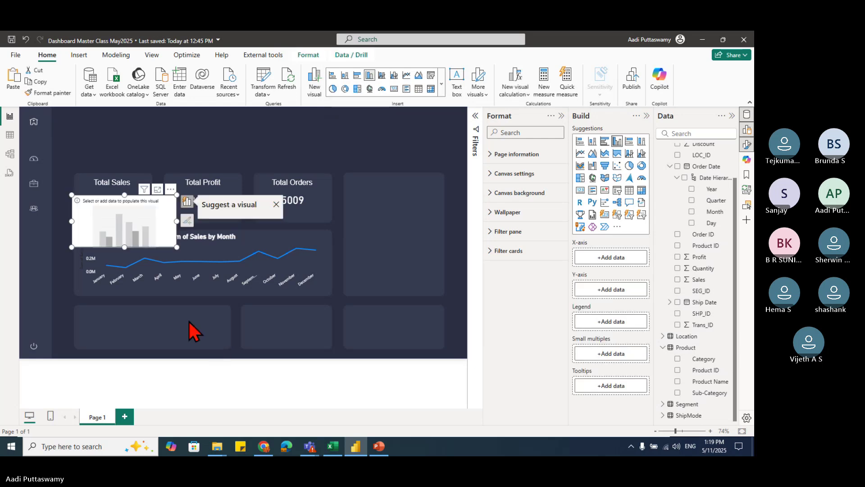
left_click_drag(164, 225, 162, 266)
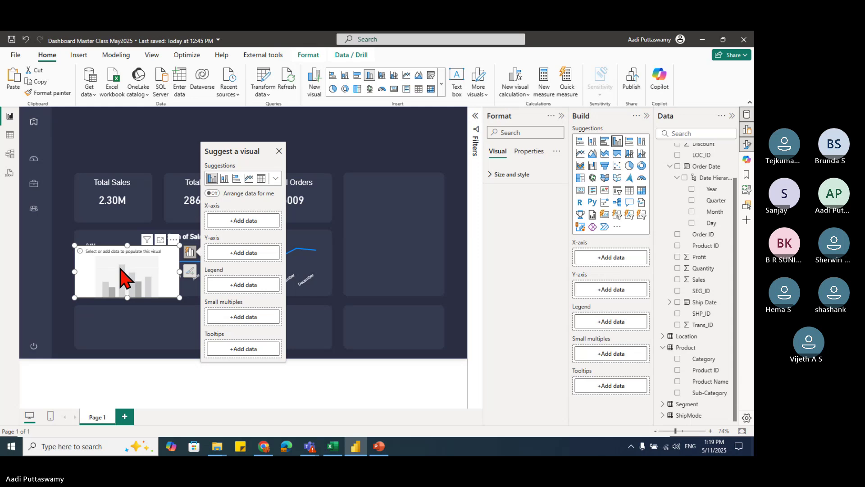
mouse_move(127, 246)
left_mouse_down()
mouse_move(131, 264)
mouse_move(128, 256)
left_mouse_up()
left_click_drag(164, 283, 228, 343)
left_click(194, 314)
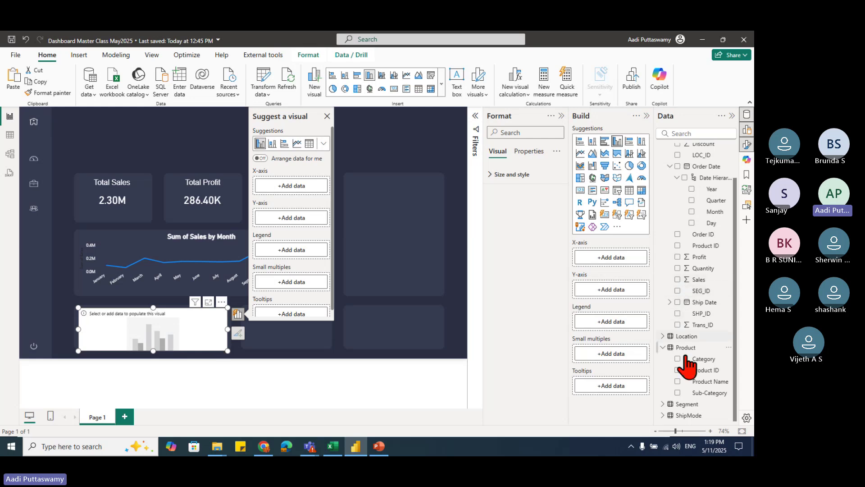
Step: Plot Sales by Sub-Category in the new column chart
left_click(677, 280)
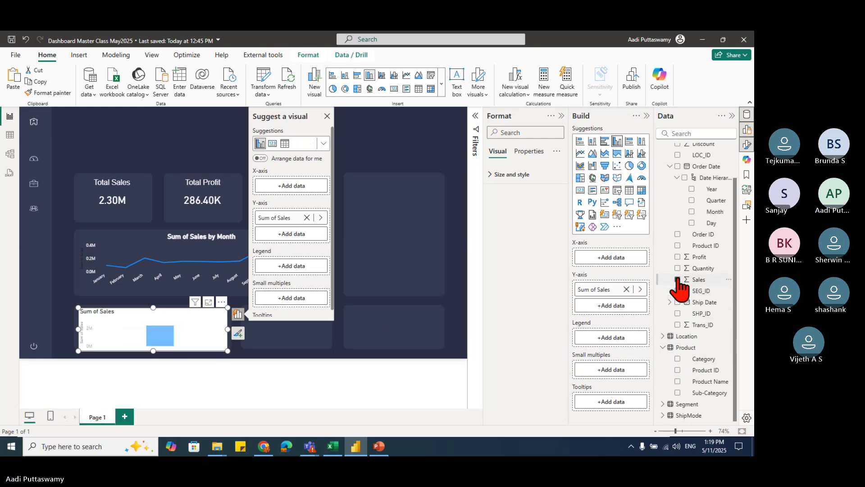
left_click(678, 393)
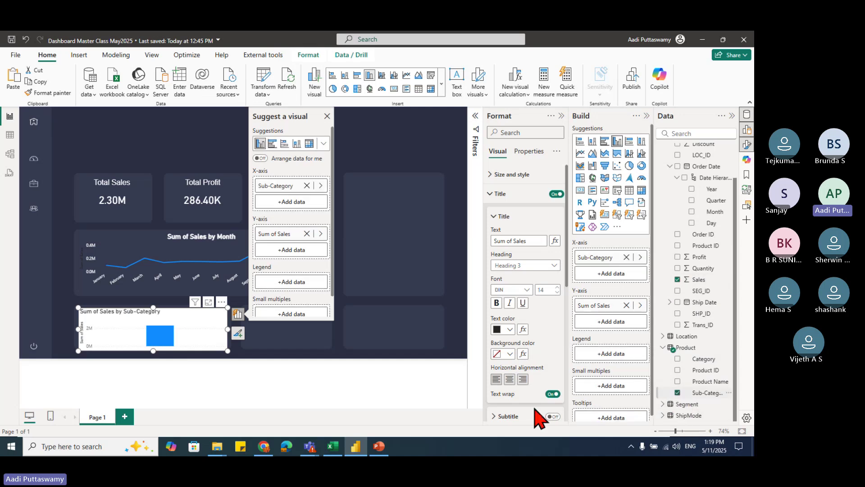
left_click(221, 328)
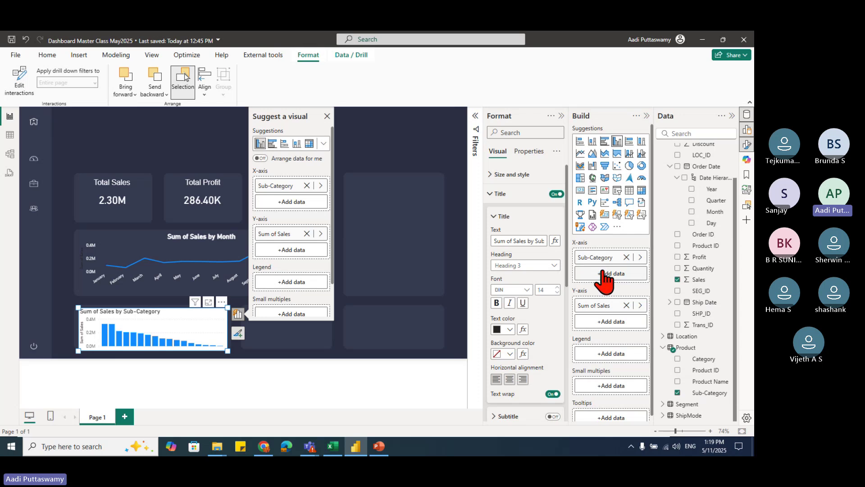
Step: Turn off the background of the Sub-Category column chart
scroll(541, 321, "down", 2)
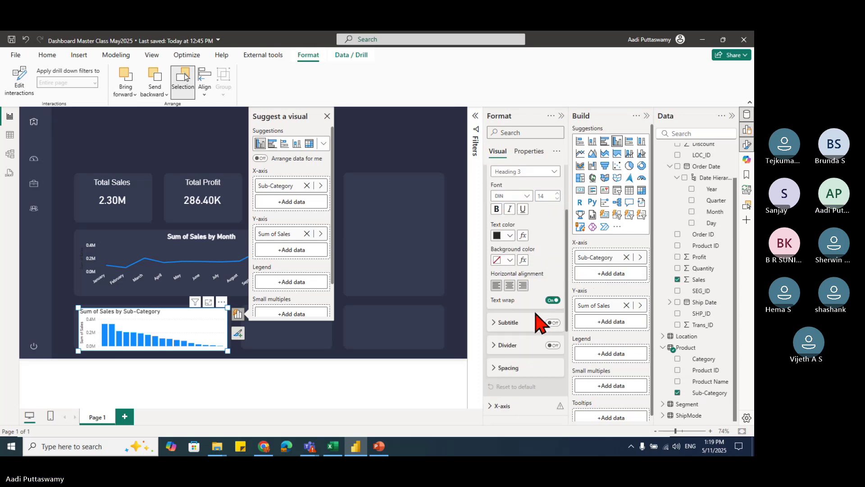
left_click(224, 324)
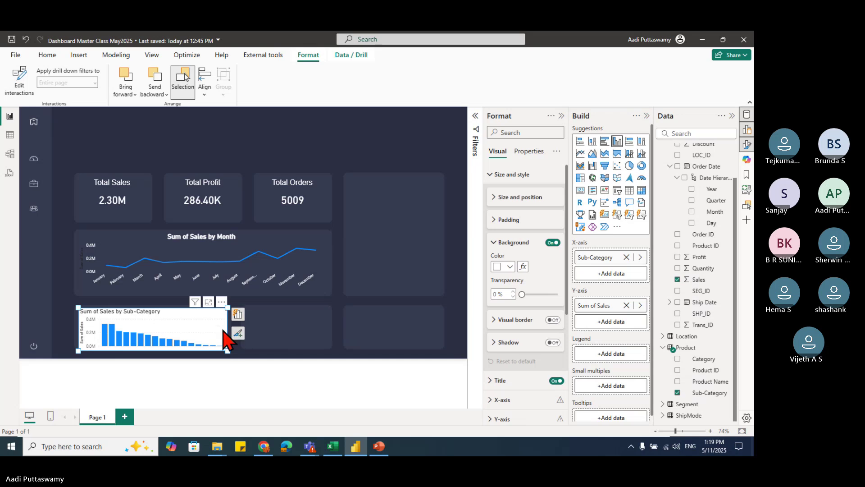
left_click(553, 242)
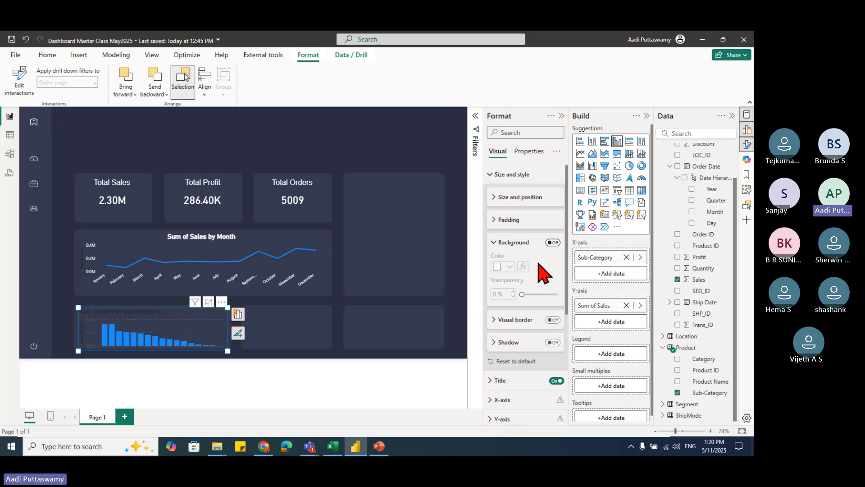
Step: Format the column chart's title as centred, white and bold
left_click(120, 315)
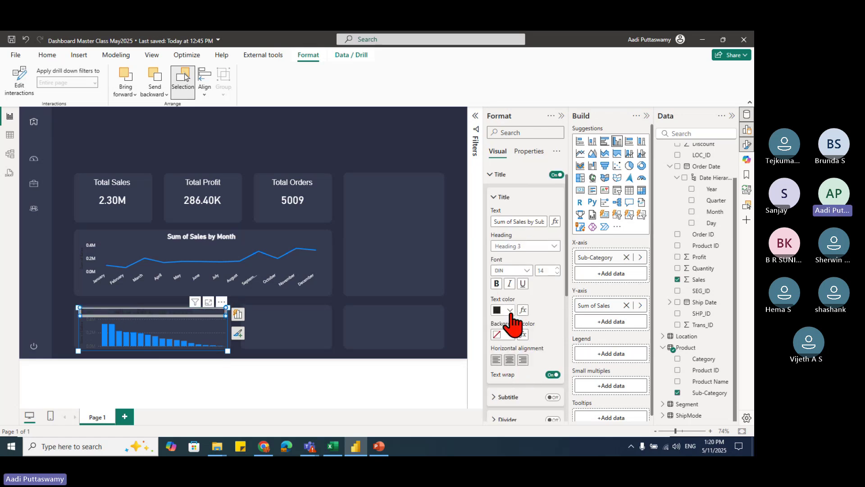
left_click(511, 311)
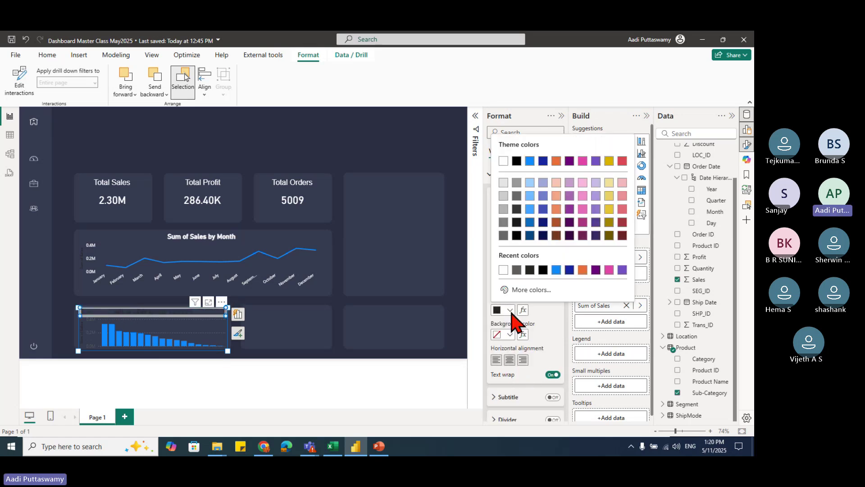
left_click(505, 163)
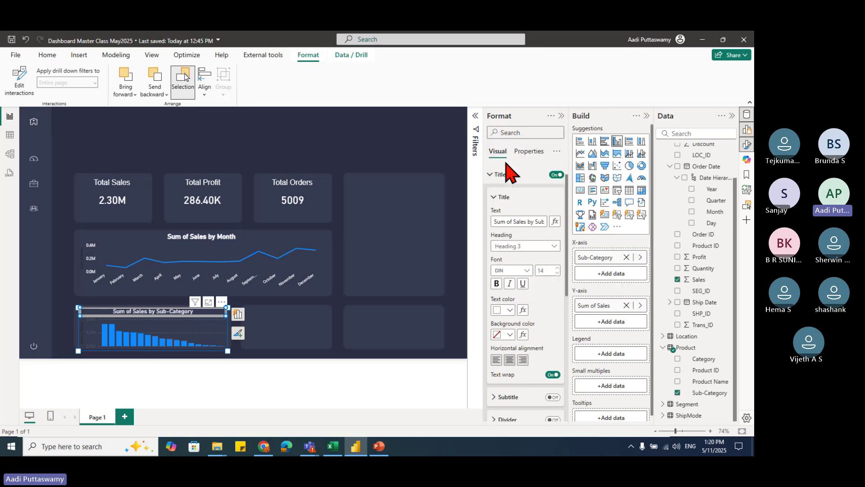
left_click(498, 282)
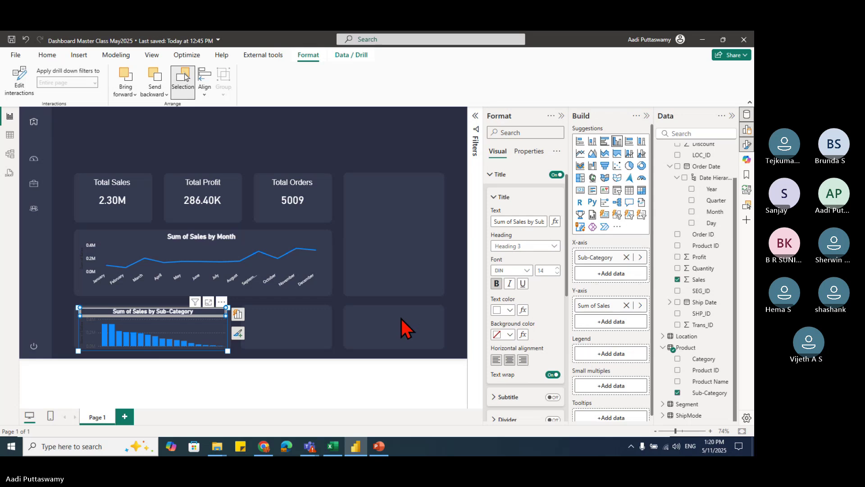
Step: Set the colour of the column chart's Y-axis values to white
left_click(94, 333)
left_click(504, 284)
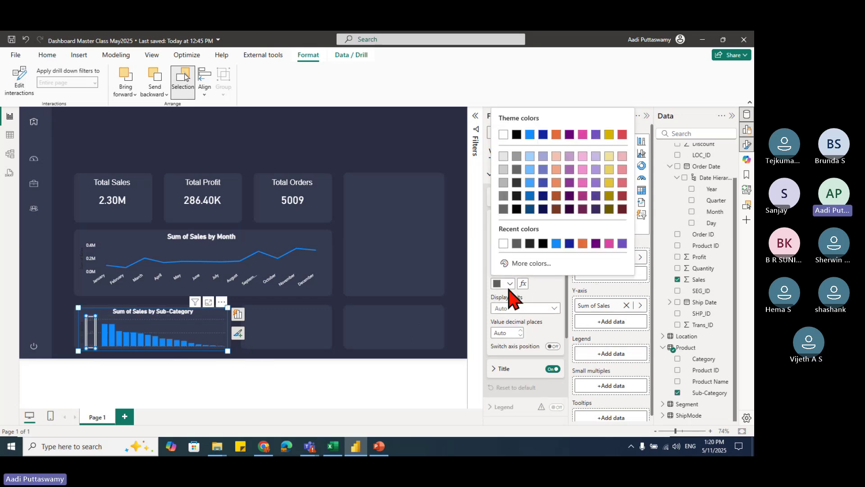
left_click(503, 134)
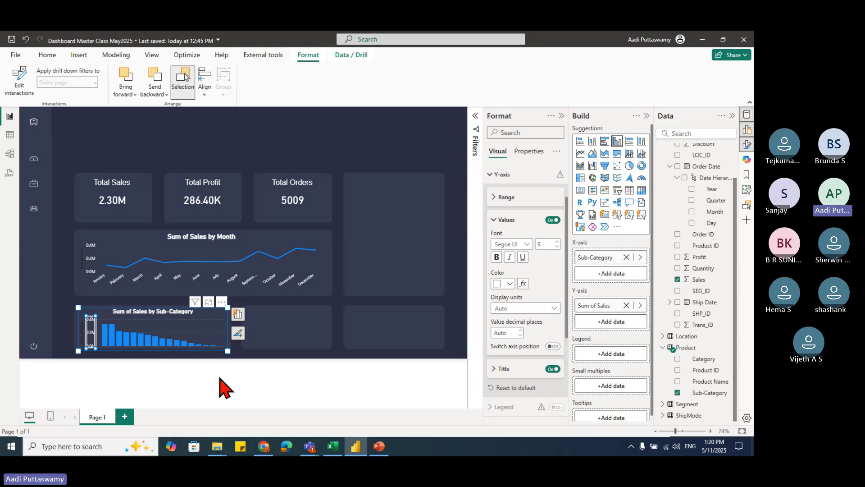
left_click(125, 351)
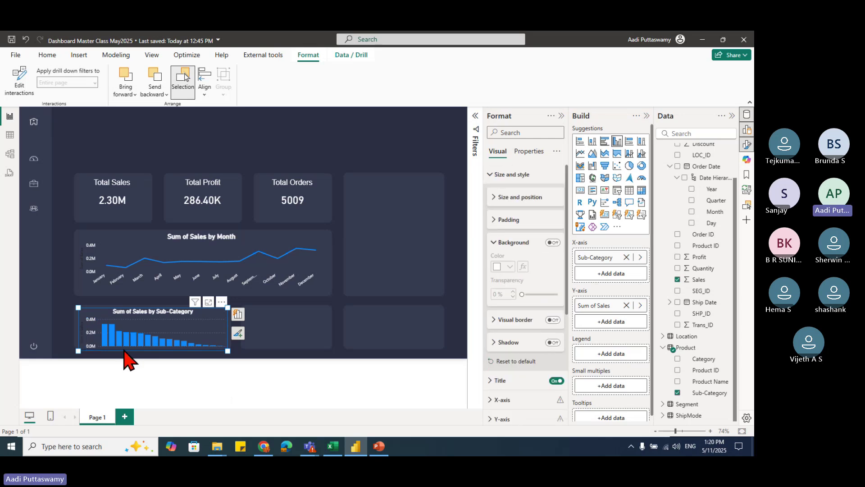
left_click(398, 333)
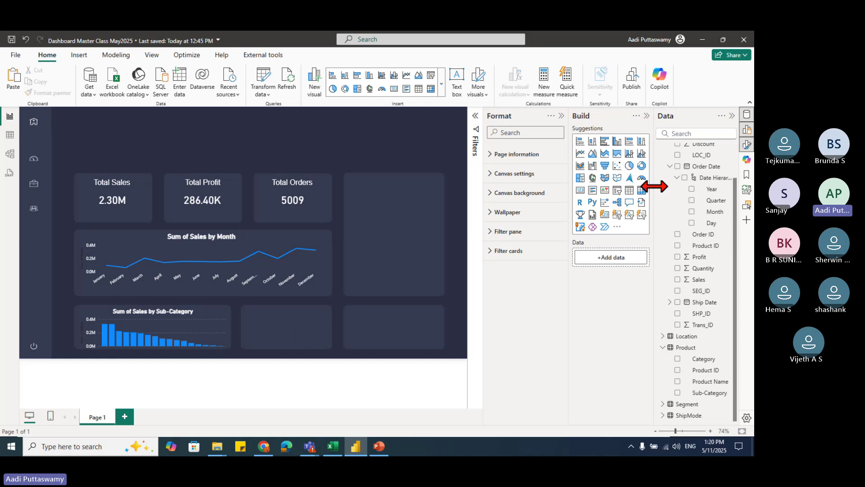
Step: Insert a donut chart near the bottom row of cards and plot Sales by Segment in it
left_click(641, 166)
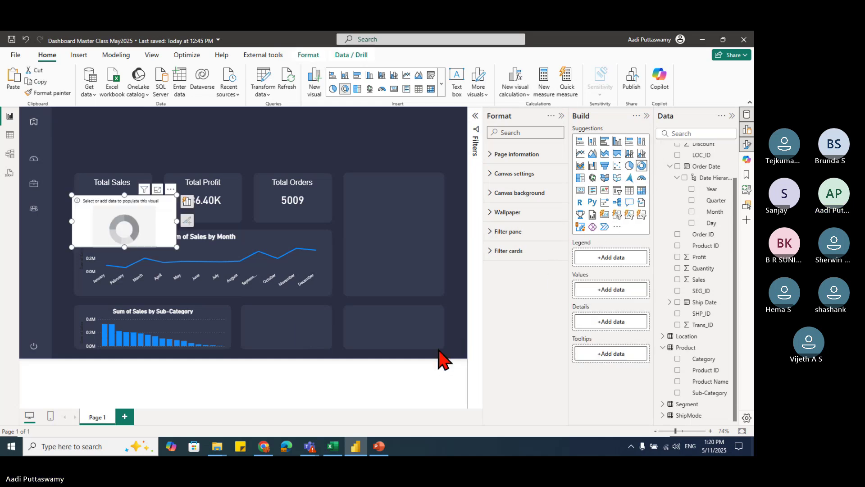
left_click_drag(180, 238, 408, 307)
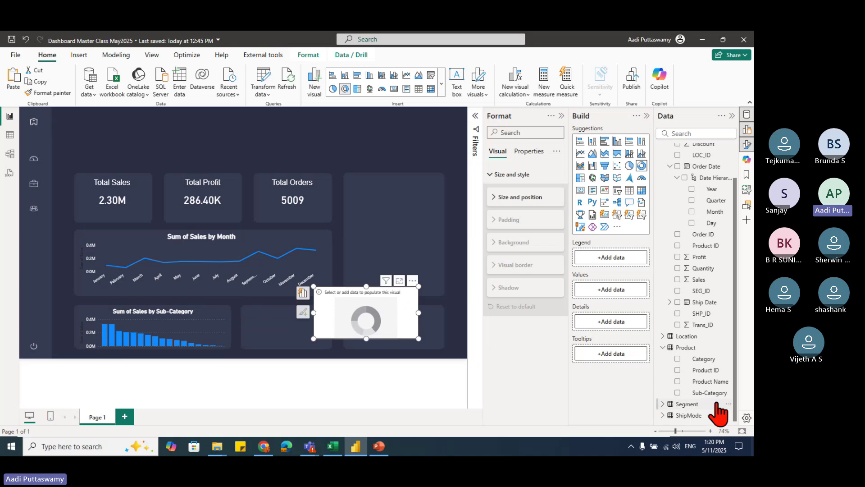
left_click(685, 404)
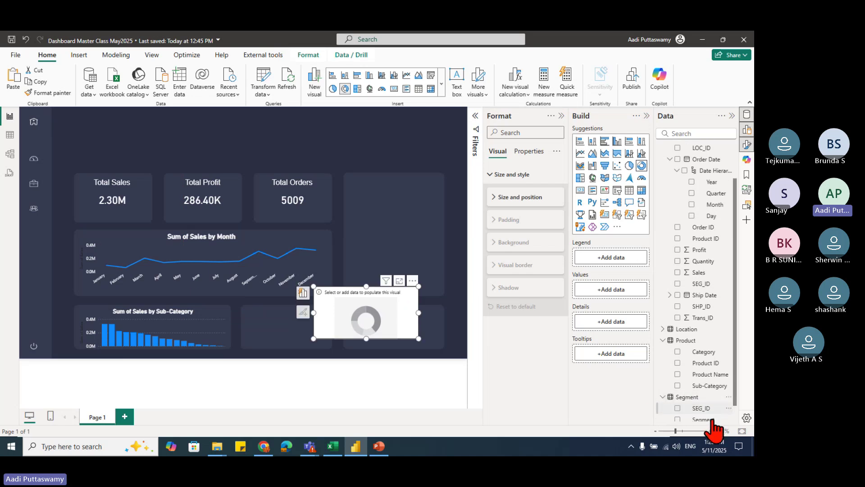
scroll(714, 421, "down", 1)
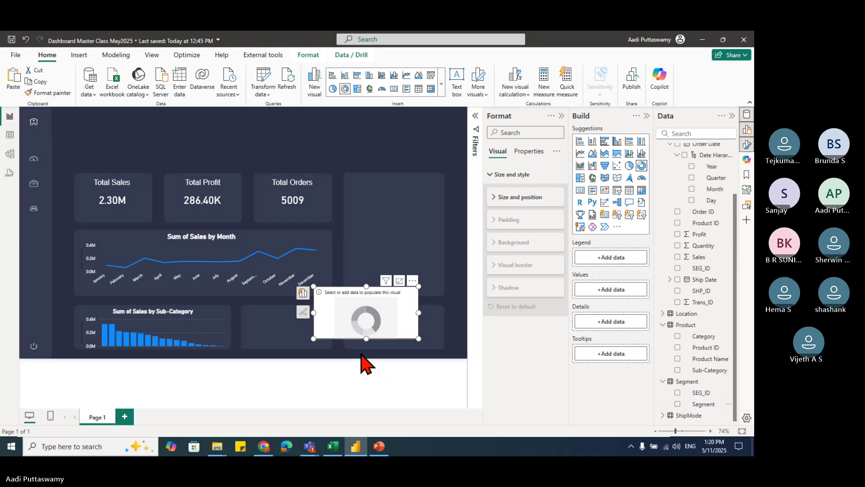
left_click(678, 403)
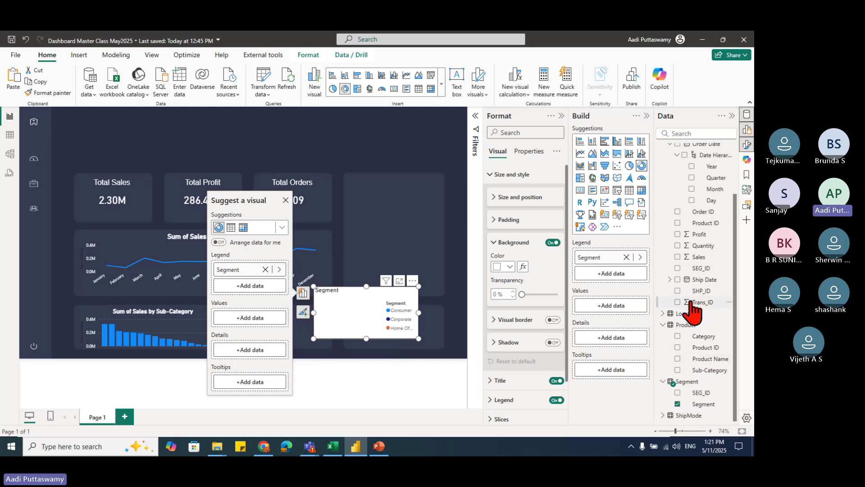
left_click(678, 257)
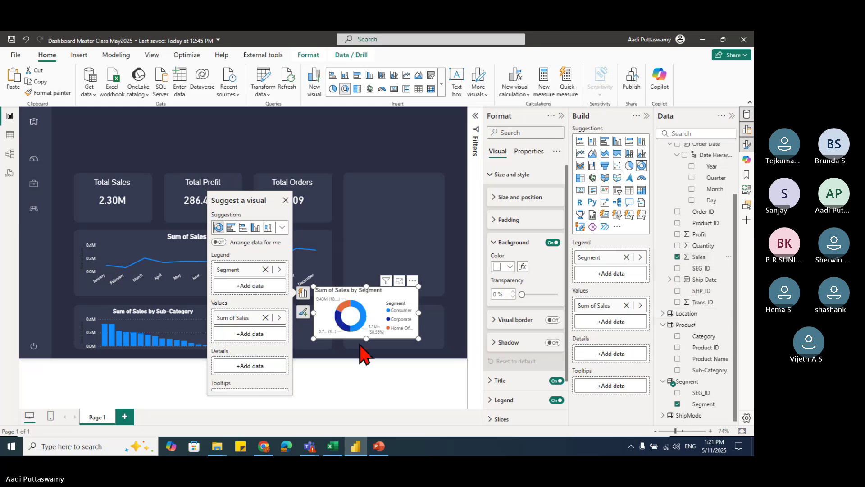
Step: Fit the donut chart into the card beside the Sub-Category chart and turn off its background
left_click_drag(381, 297, 322, 315)
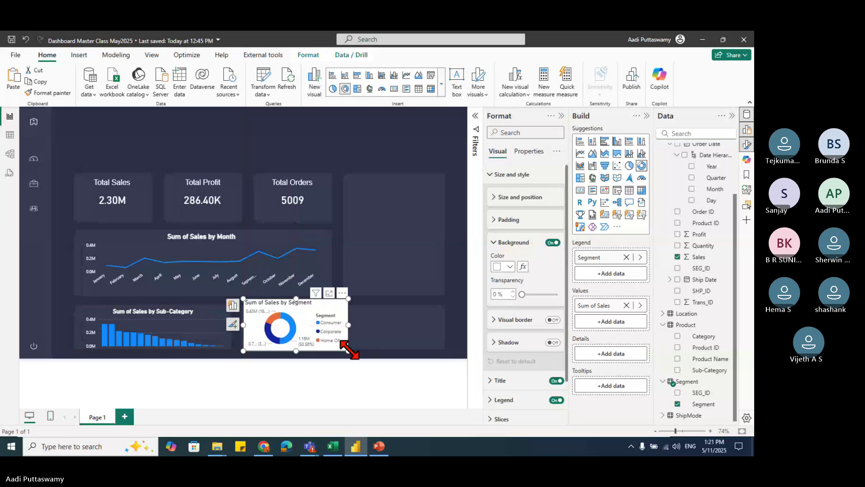
left_click_drag(347, 349, 323, 344)
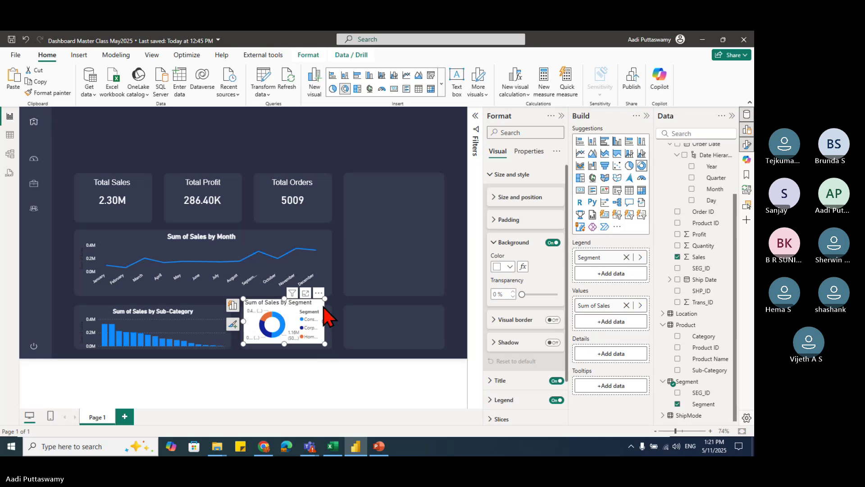
left_click(553, 243)
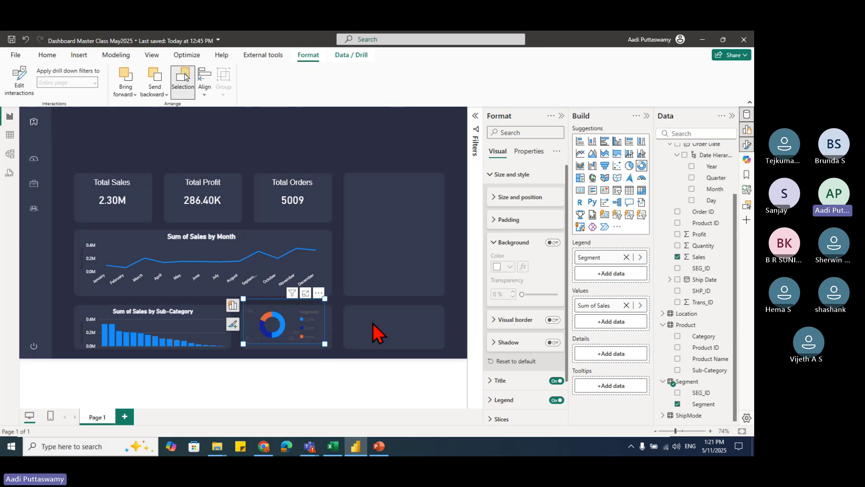
Step: Set the colour of the donut chart's detail label values to white
left_click(293, 335)
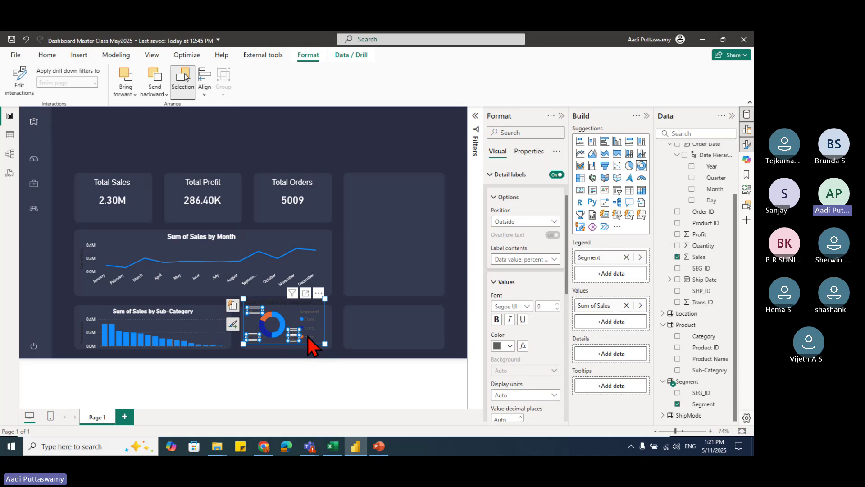
left_click(499, 346)
left_click(503, 196)
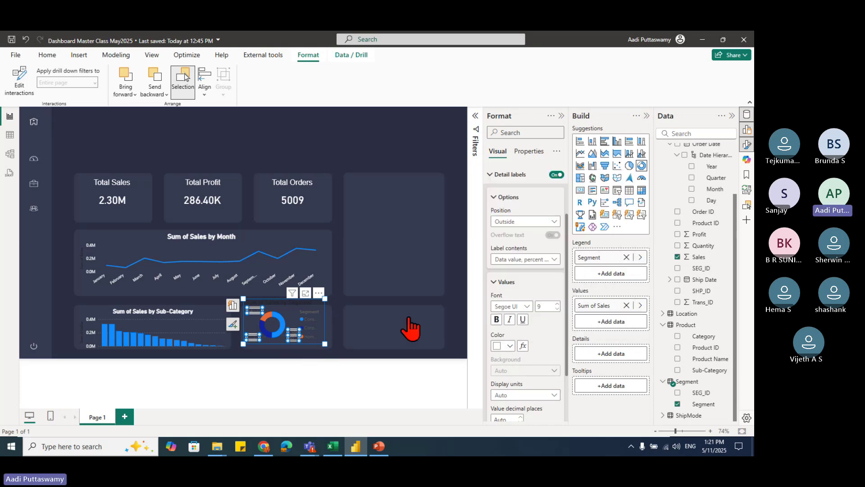
left_click(352, 363)
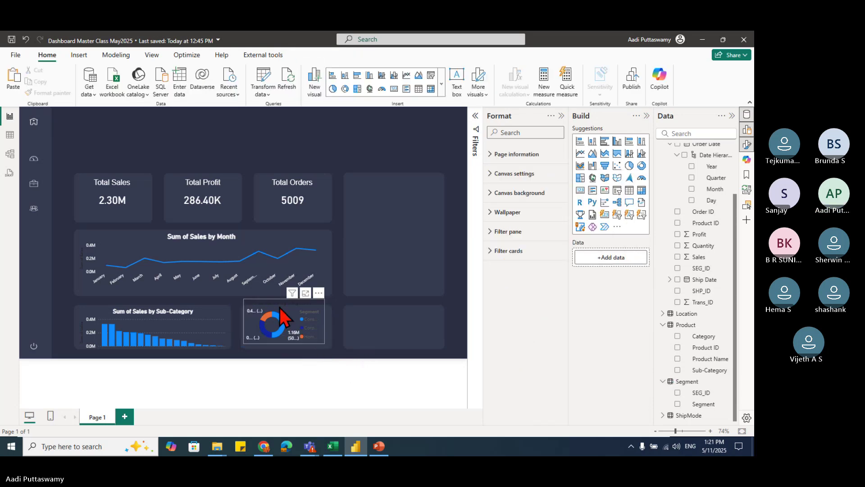
Step: Lower the donut chart's upper edge to fit inside its card and set its title colour to white
left_click(288, 330)
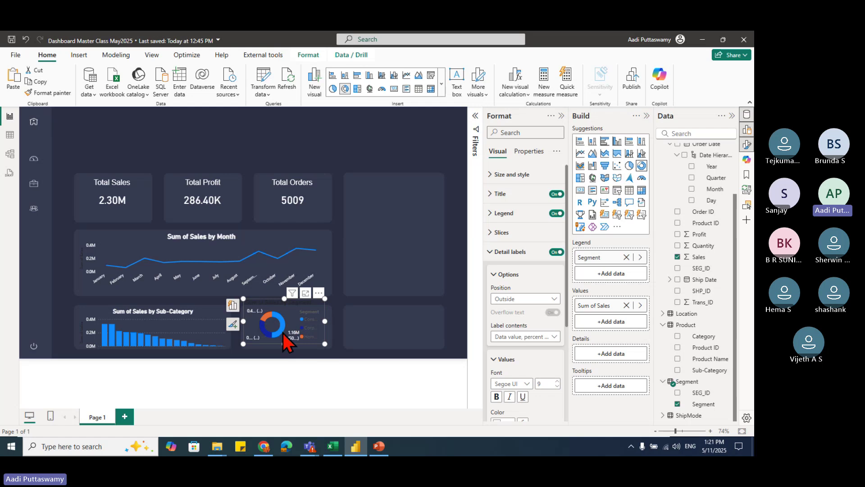
left_click_drag(284, 299, 288, 312)
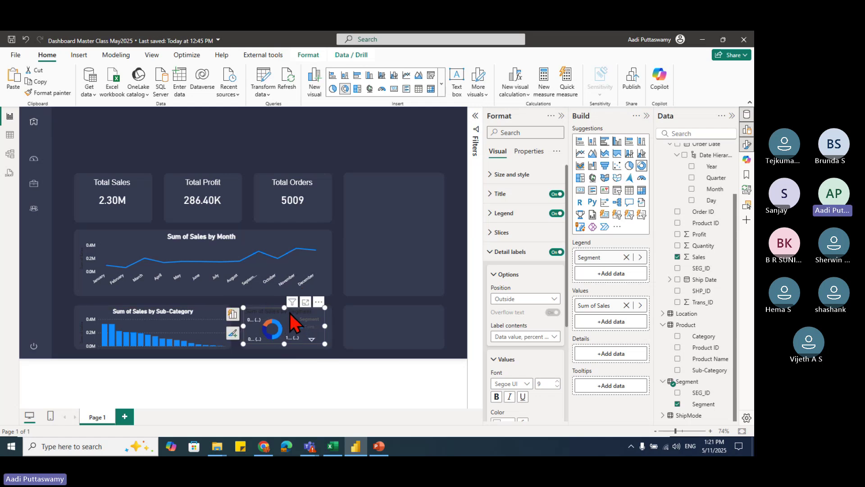
left_click(295, 313)
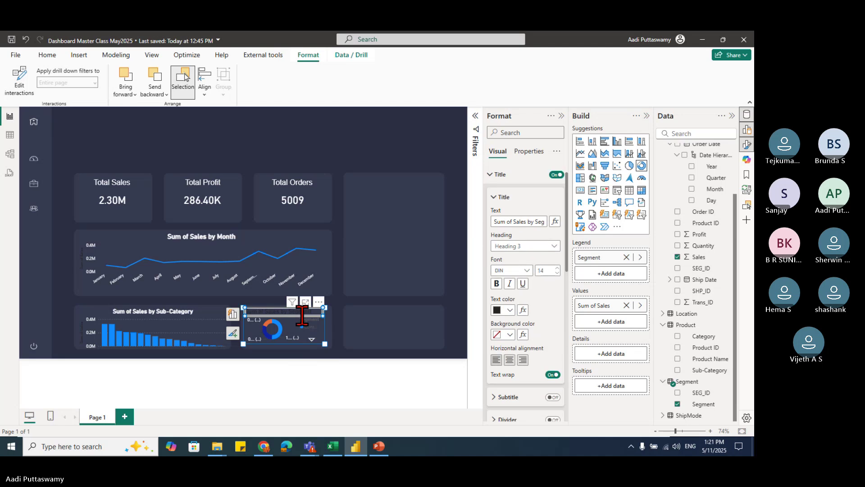
left_click(508, 310)
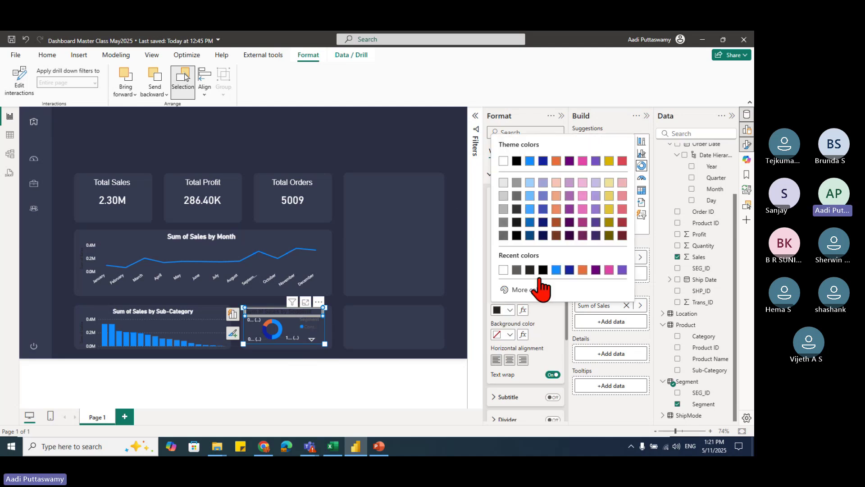
left_click(504, 161)
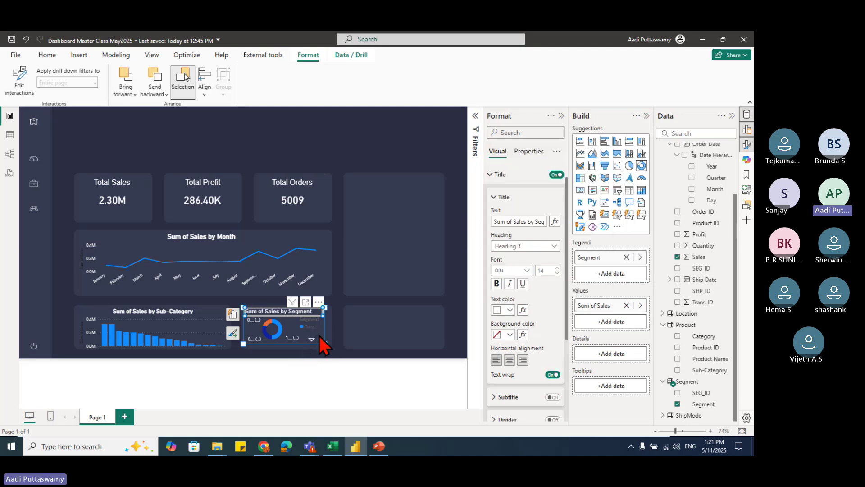
left_click(316, 321)
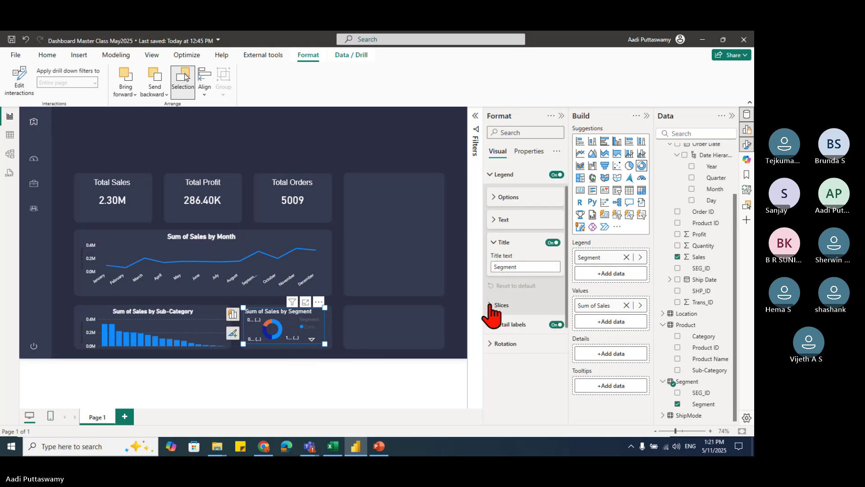
left_click(307, 329)
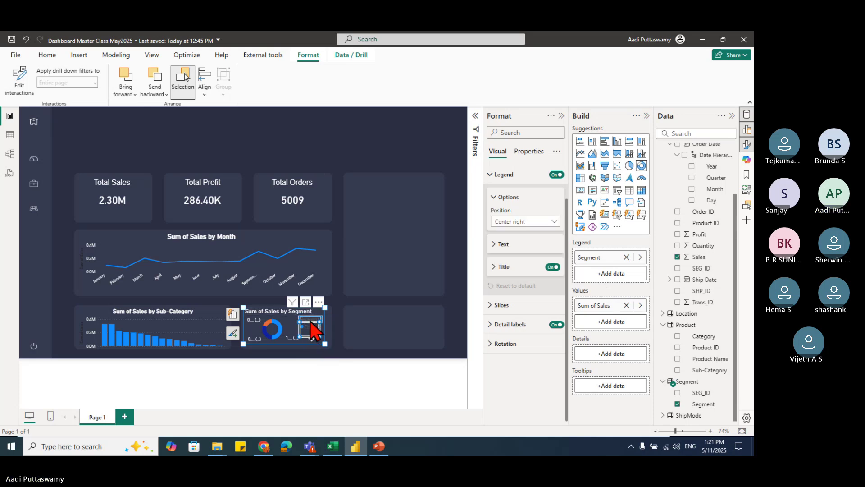
left_click(310, 319)
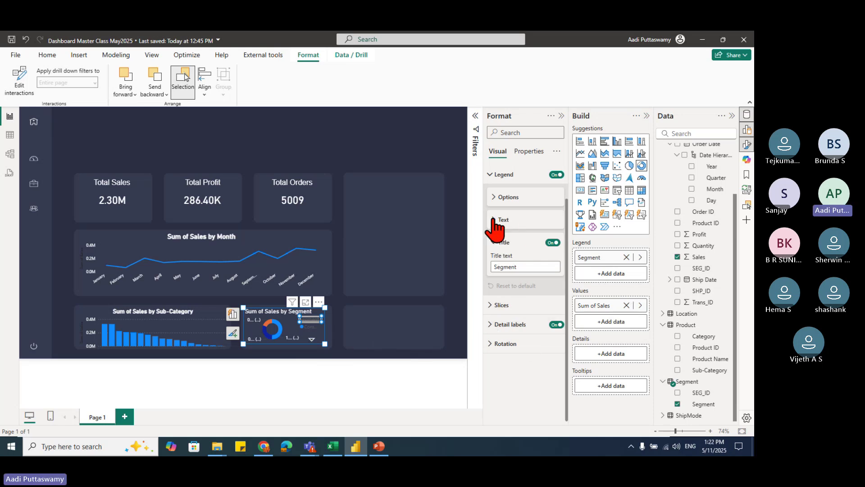
key("Escape")
left_click(319, 333)
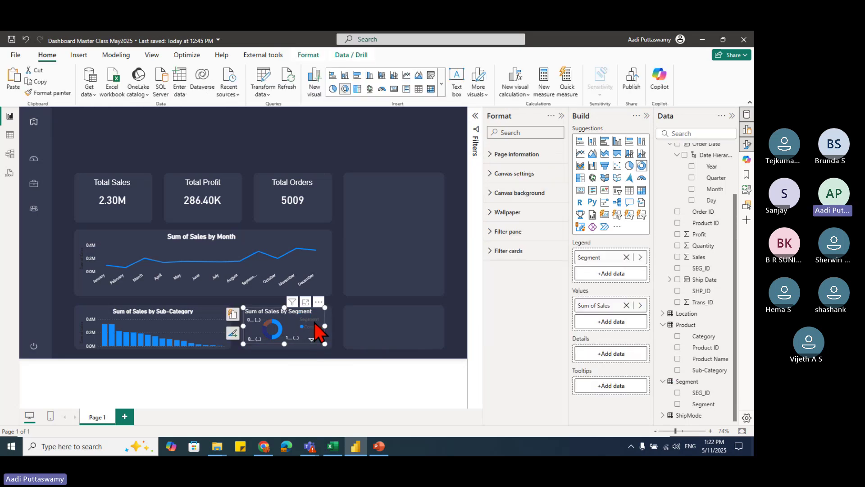
left_click(310, 323)
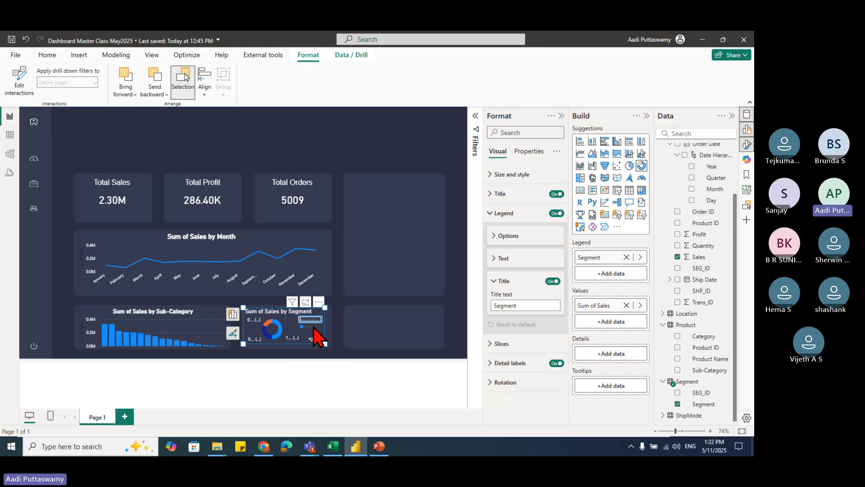
key("Delete")
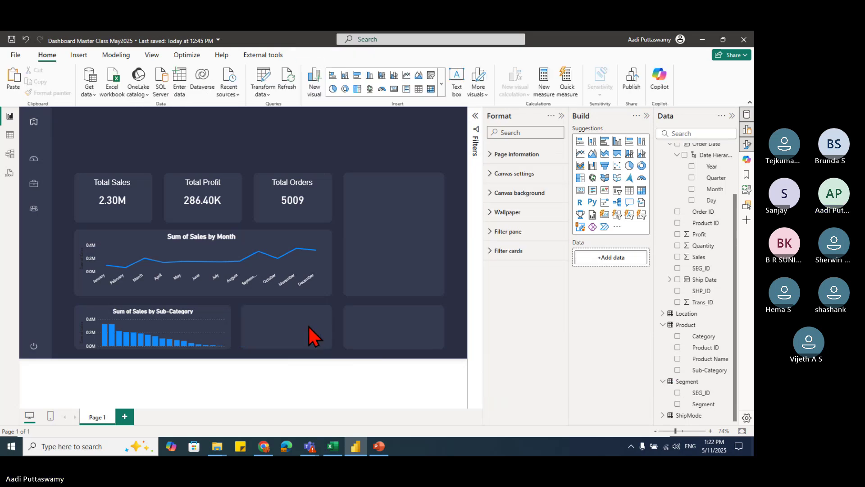
key("ctrl+z")
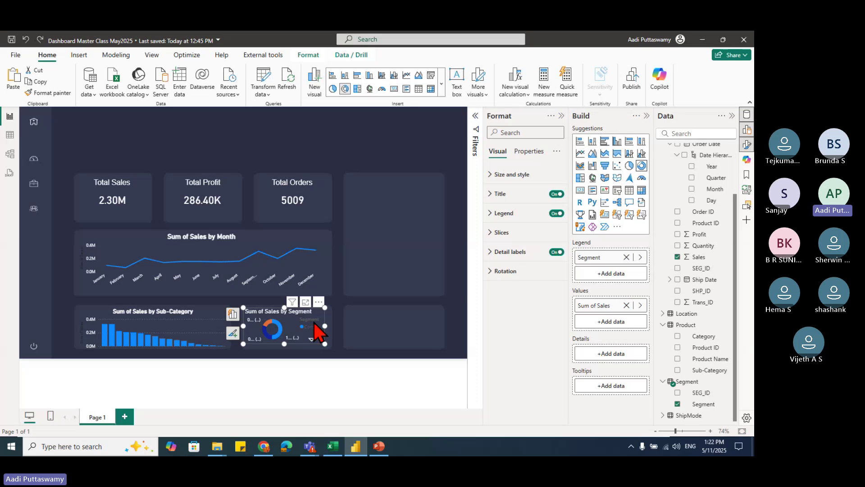
Step: Turn off the donut chart's legend and convert the visual to a pie chart
left_click(557, 213)
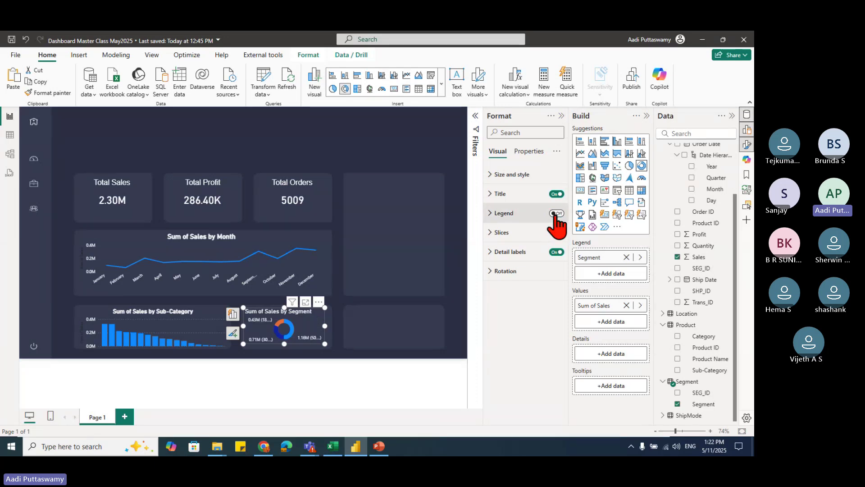
left_click(288, 329)
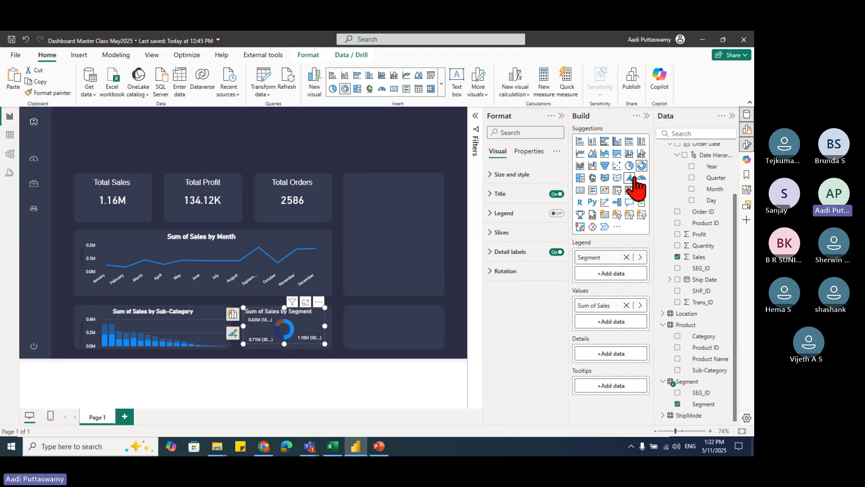
left_click(630, 166)
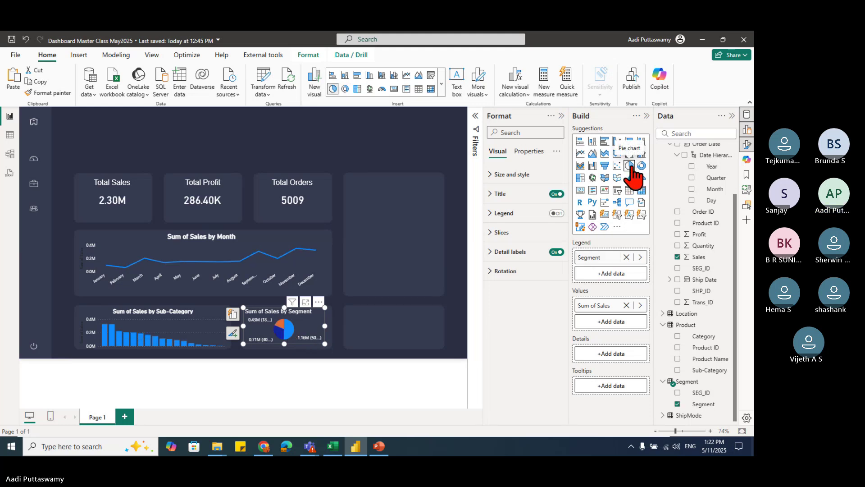
left_click(388, 331)
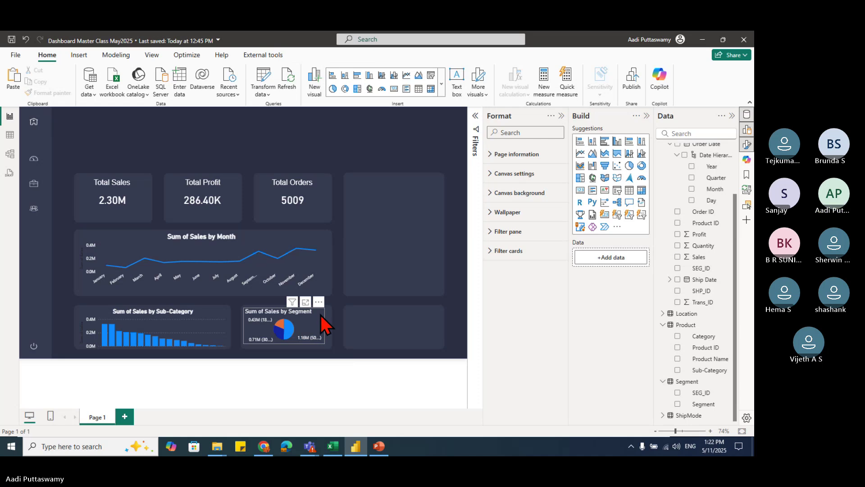
Step: Enlarge the Segment pie chart within its card and place a slightly wider copy in the empty card beside it
left_click(321, 315)
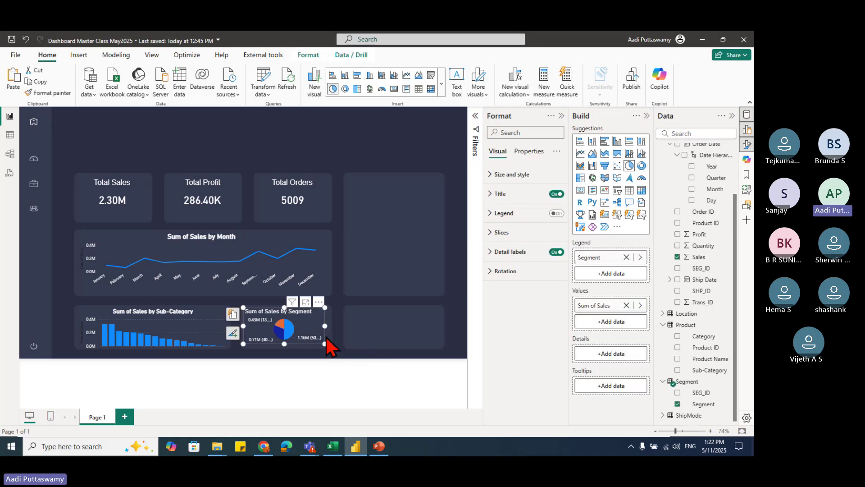
left_click_drag(325, 326, 289, 351)
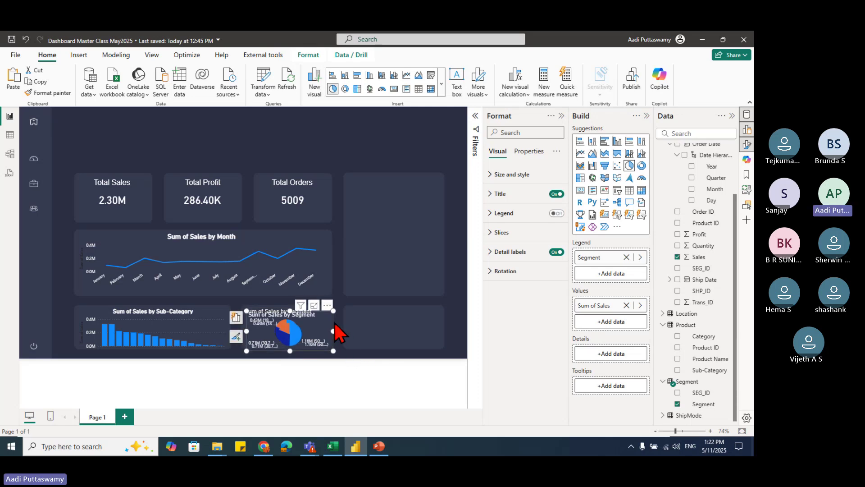
left_click_drag(328, 330, 431, 309)
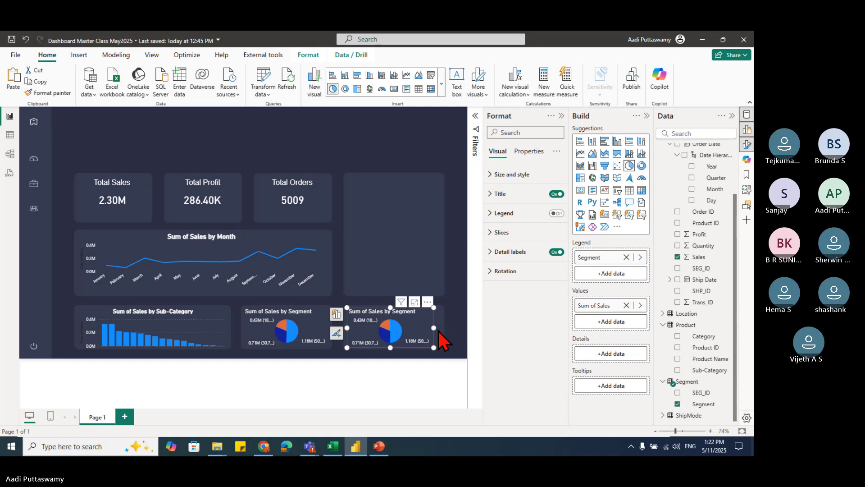
left_click_drag(434, 328, 440, 331)
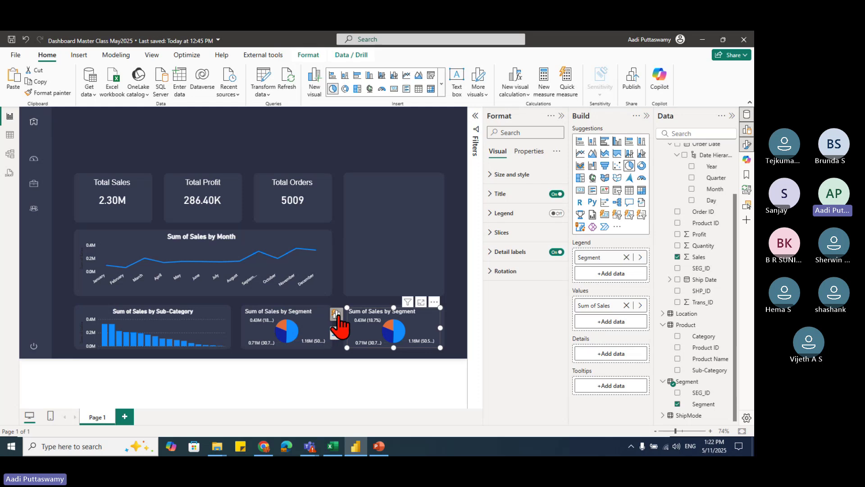
Step: Replace Segment with Ship Mode as the legend field of the copied pie chart
left_click(337, 314)
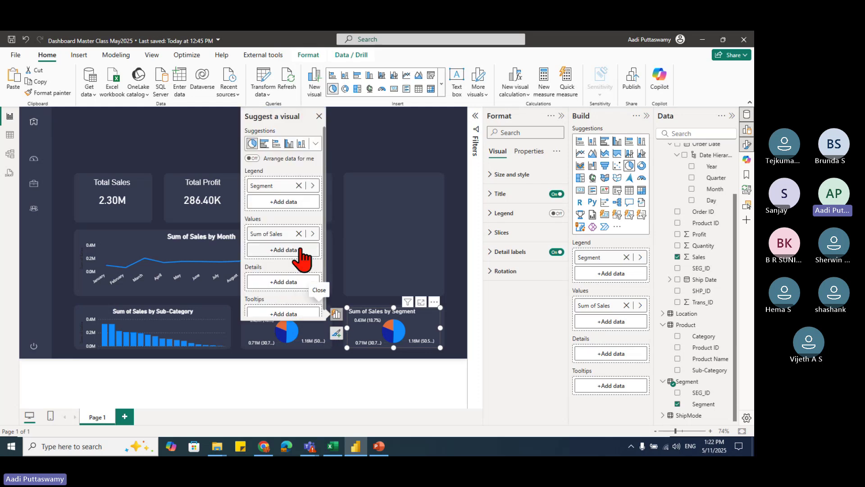
left_click(271, 187)
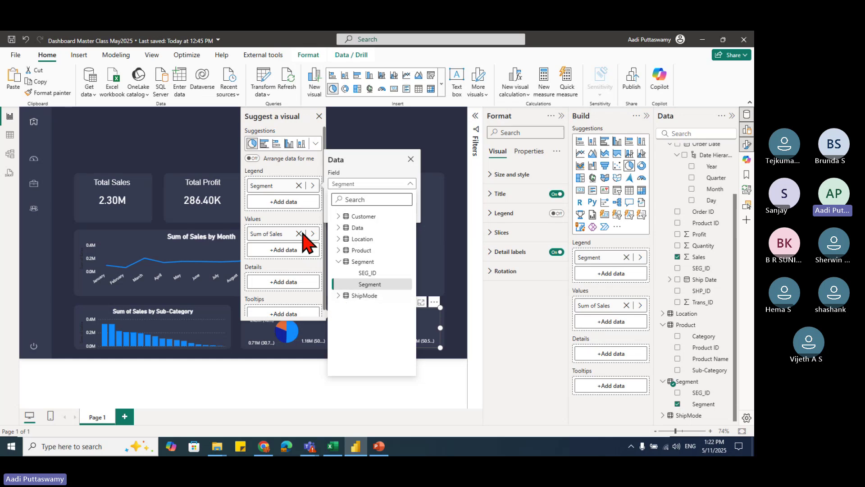
left_click(271, 194)
left_click(272, 194)
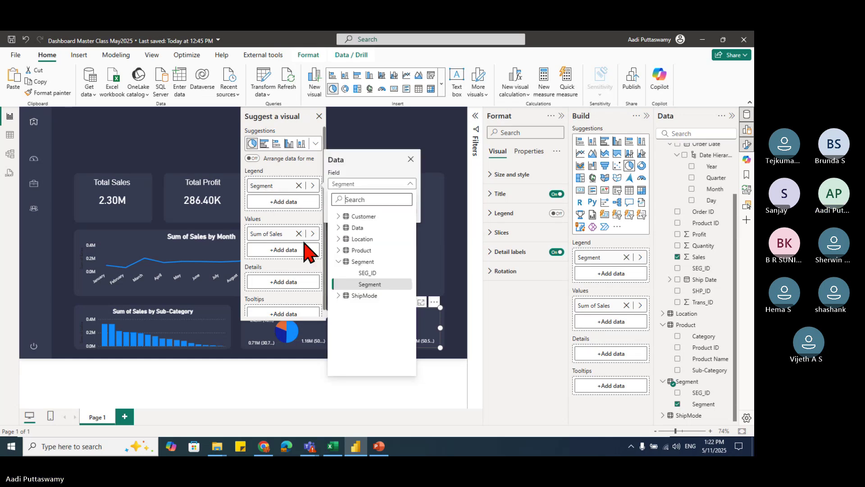
left_click(342, 298)
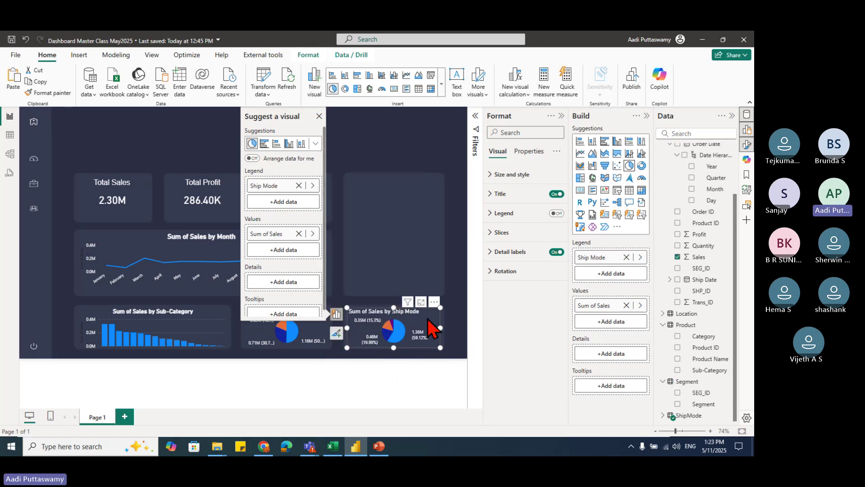
left_click(469, 344)
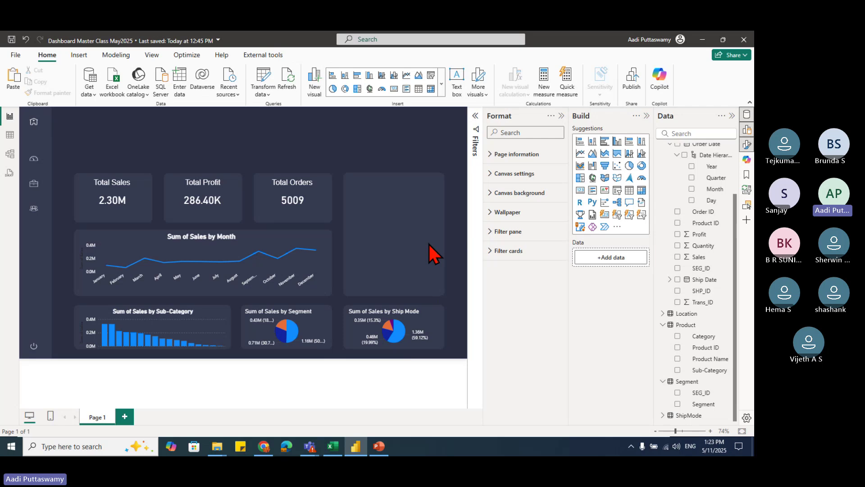
Step: Insert a map visual and assign the State field from the Location table as its location
left_click(370, 88)
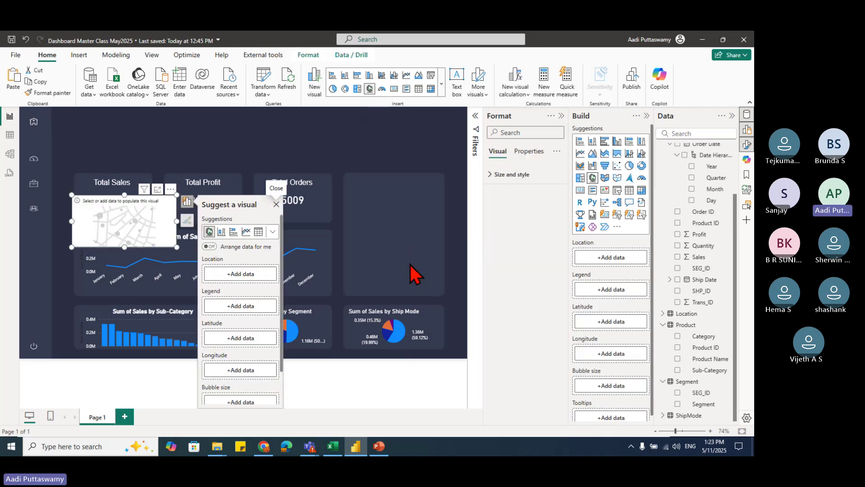
left_click(237, 275)
left_click(292, 221)
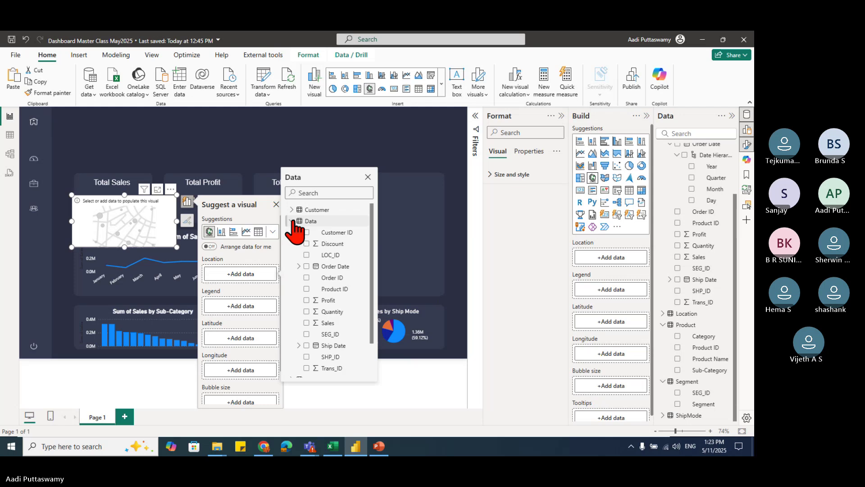
left_click(292, 221)
left_click(292, 232)
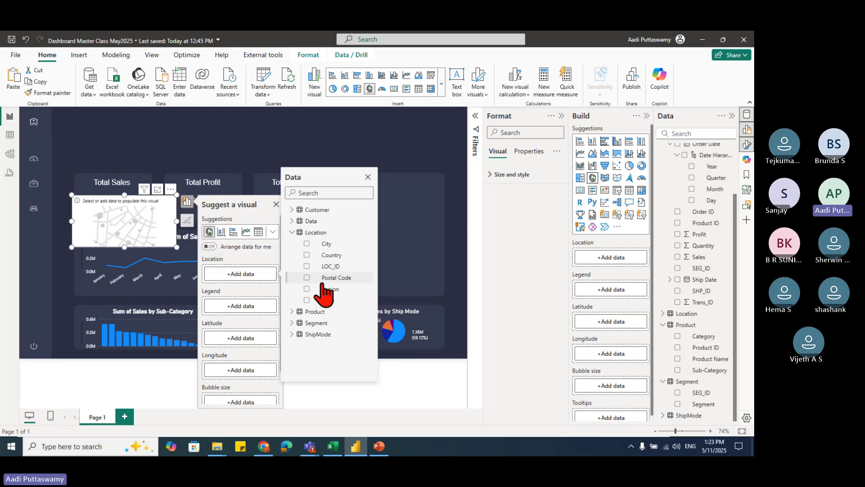
left_click(307, 300)
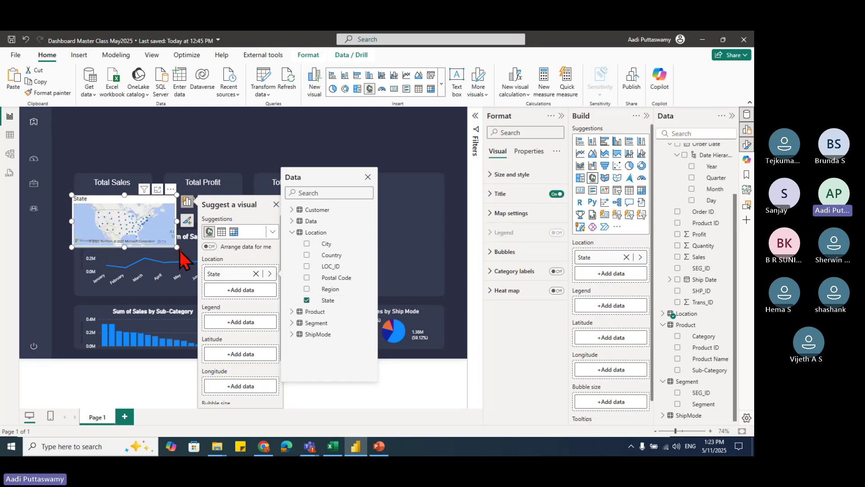
Step: Enlarge the State map and place it in the tall empty card beside the line chart, extending it down to fill the card
left_click_drag(176, 248, 210, 290)
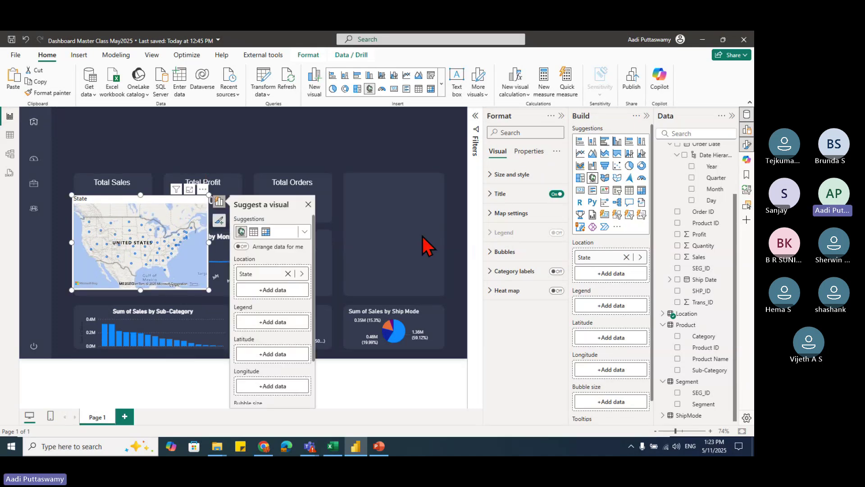
left_click_drag(424, 246, 380, 190)
left_click_drag(299, 248, 347, 255)
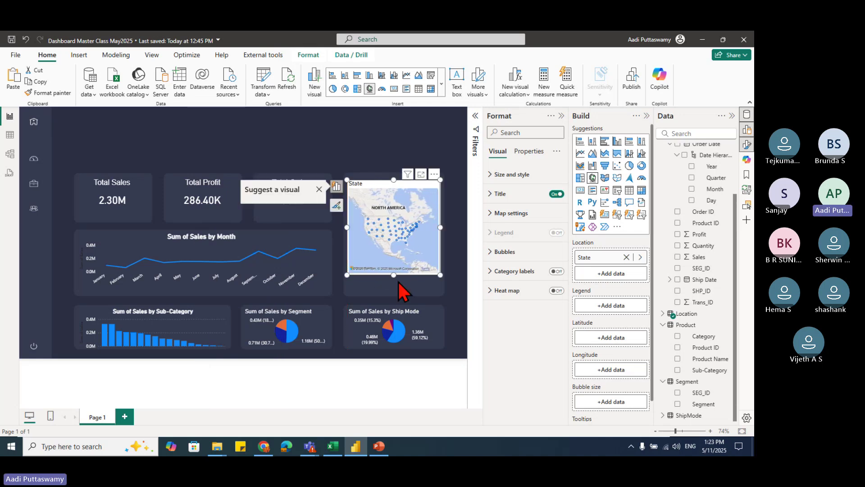
left_click_drag(393, 274, 393, 294)
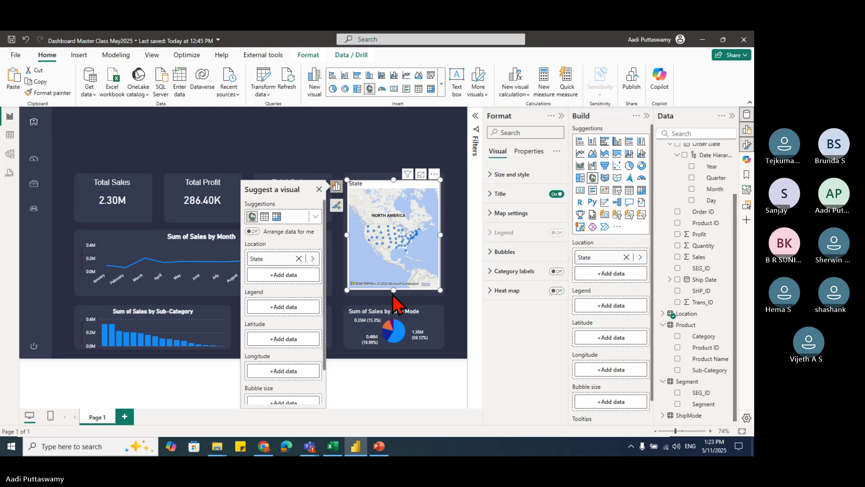
Step: Turn off the State map's background and make its title white, centred and bold
left_click(392, 198)
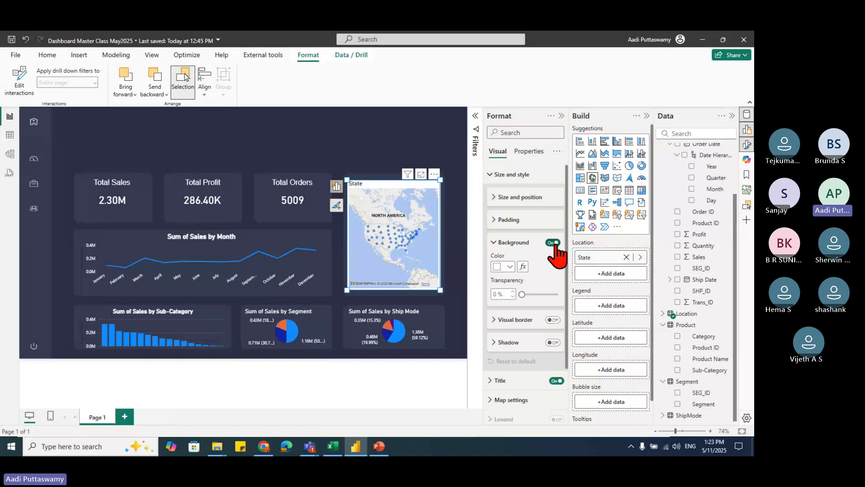
left_click(554, 243)
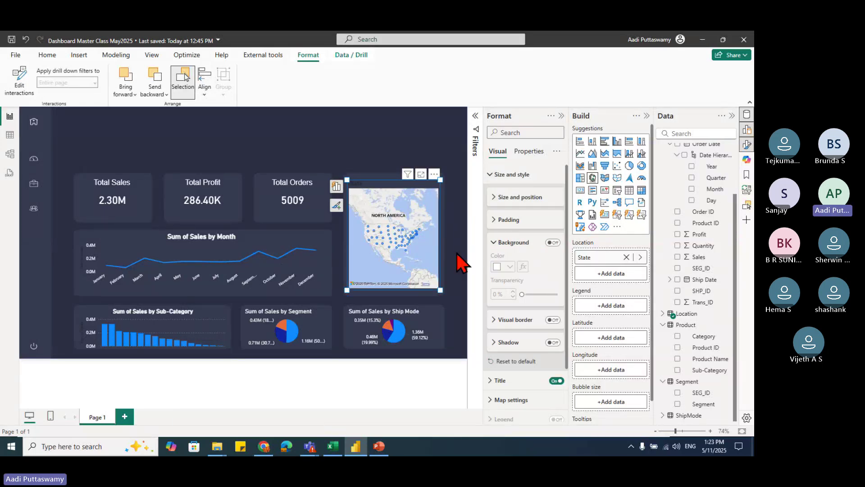
left_click(385, 186)
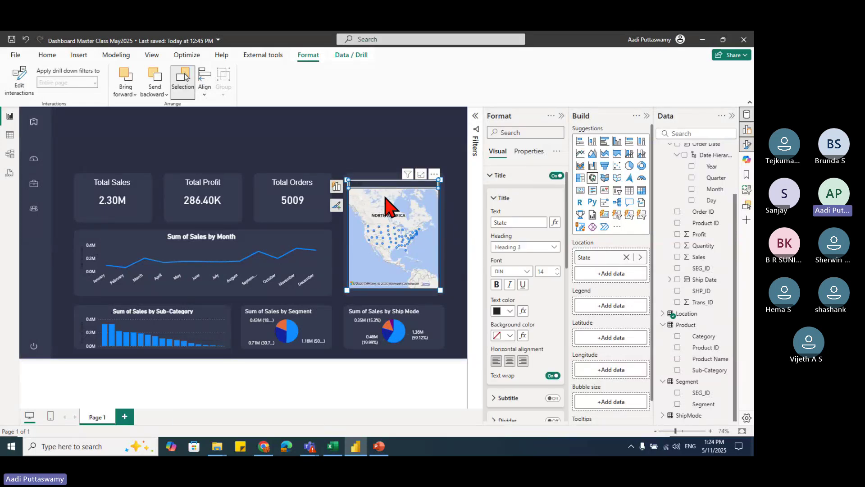
left_click(510, 310)
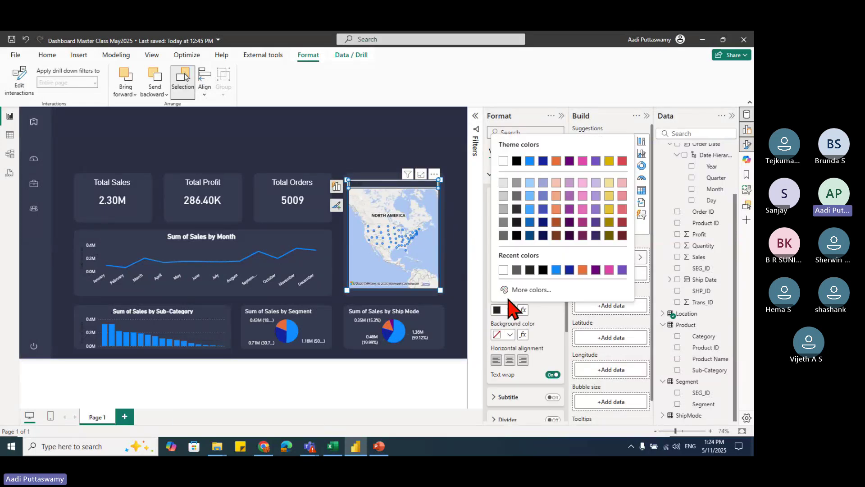
left_click(504, 160)
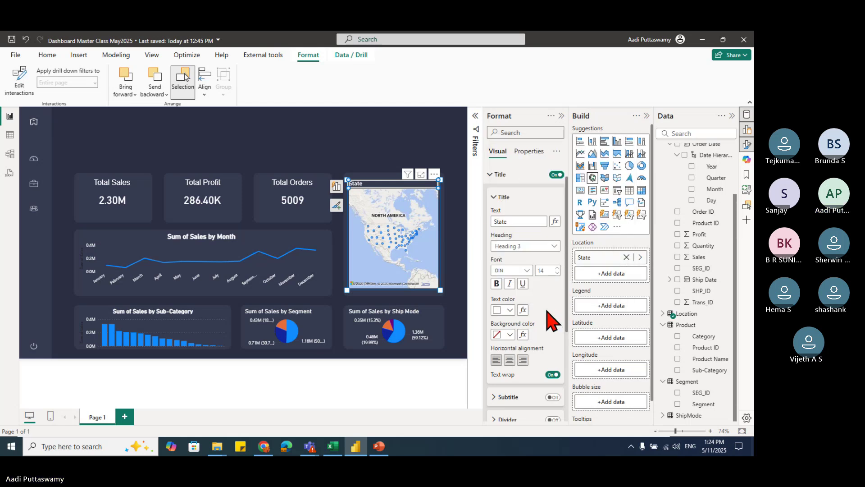
left_click(510, 360)
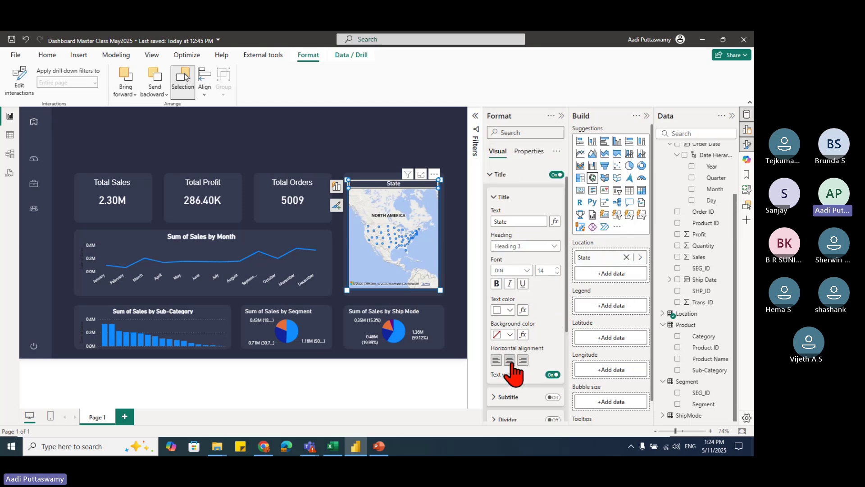
left_click(497, 284)
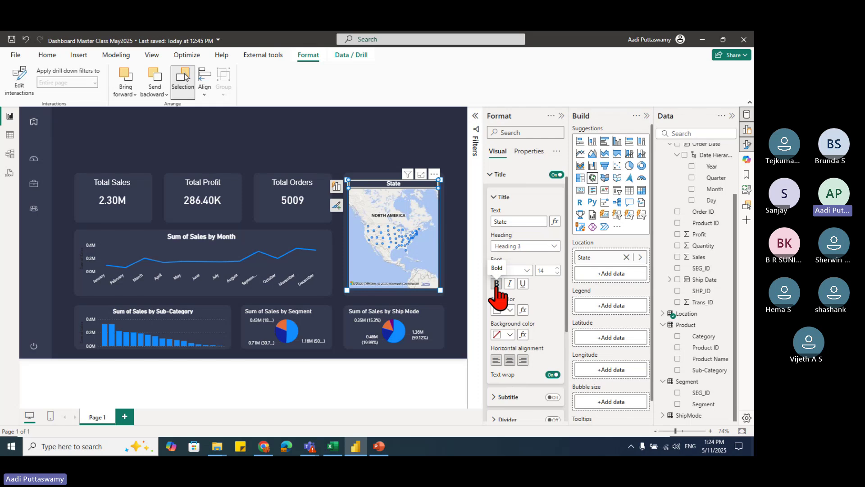
scroll(415, 270, "up", 2)
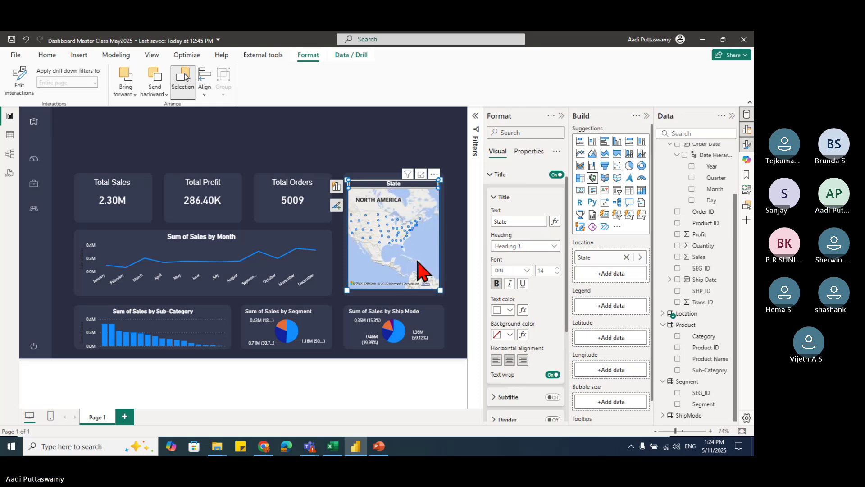
scroll(399, 257, "down", 2)
left_click(397, 250)
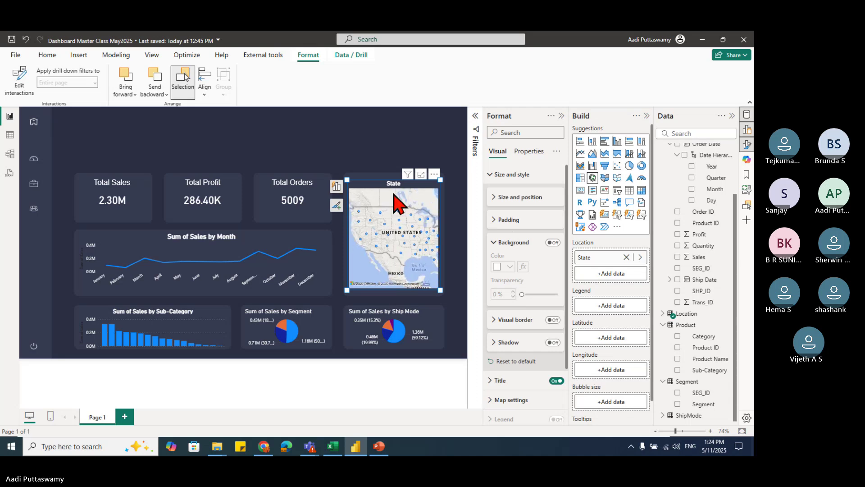
left_click(423, 365)
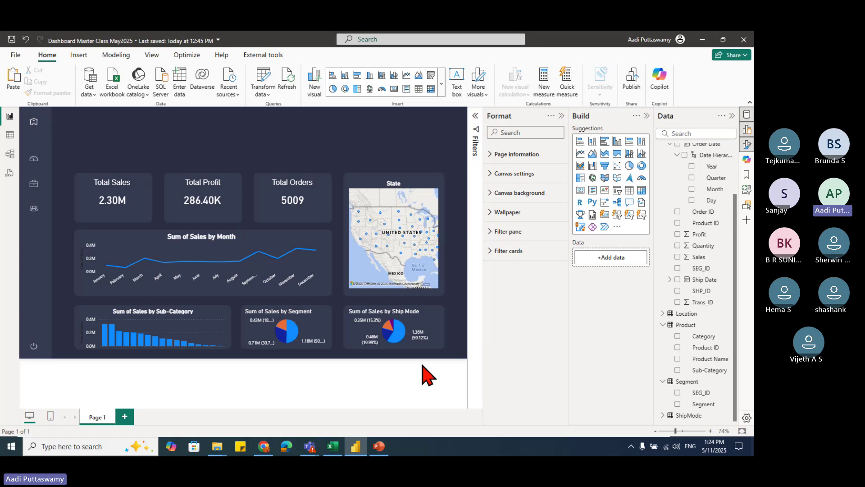
Step: Try toggling the Maintain layer order option among the State map's advanced options
left_click(414, 200)
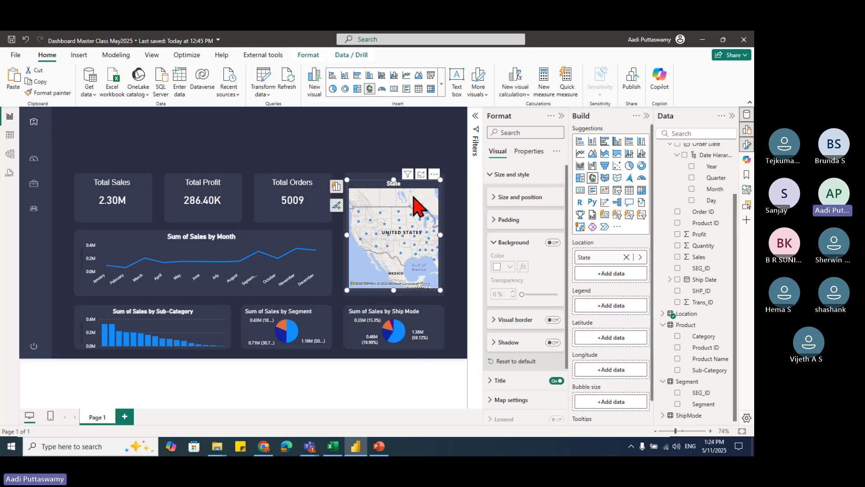
left_click(530, 152)
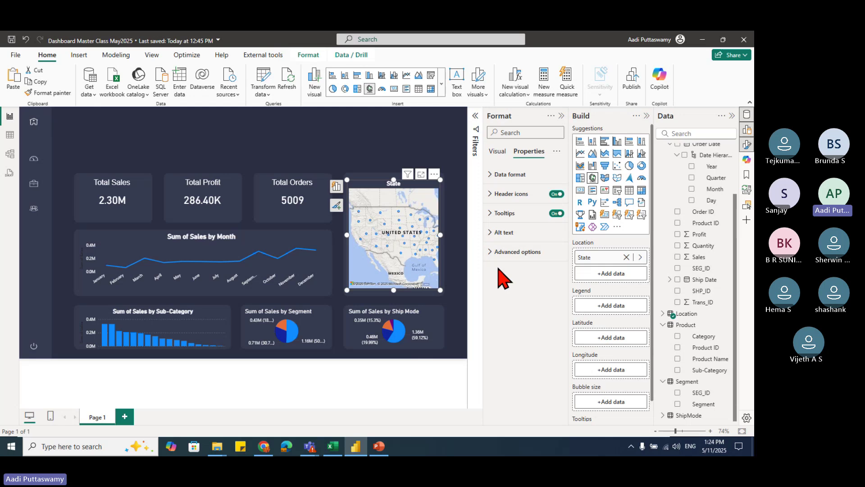
left_click(505, 252)
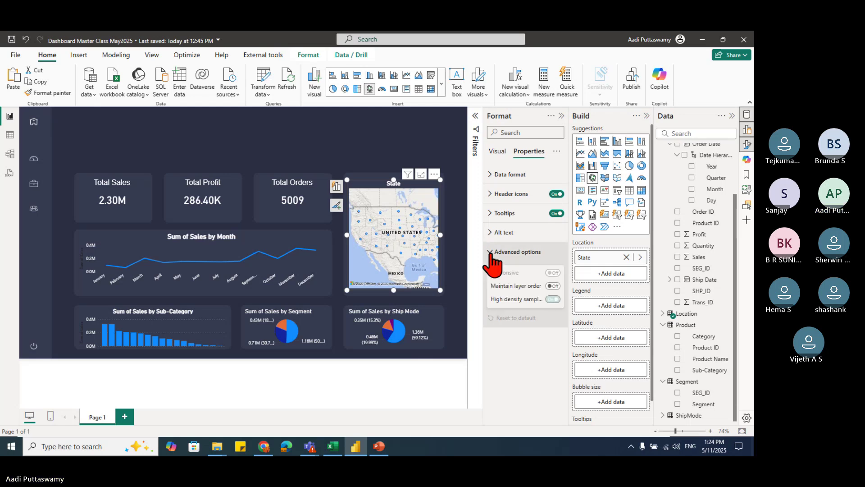
left_click(552, 286)
left_click(552, 286)
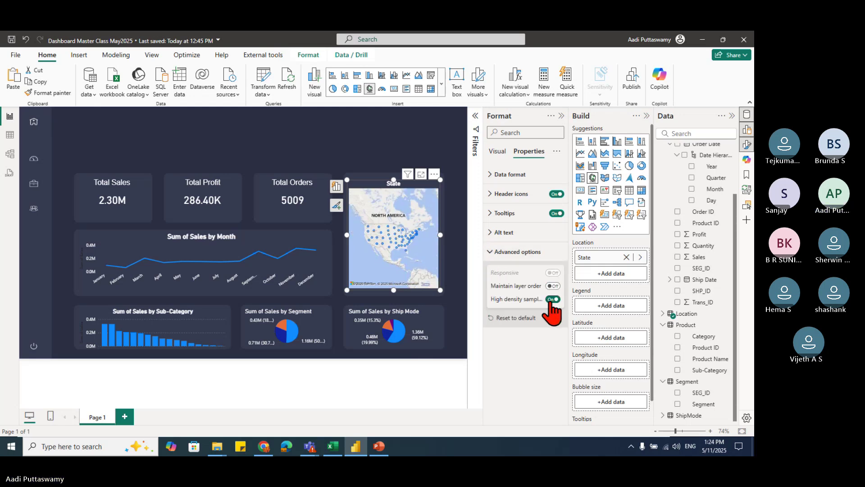
left_click(497, 152)
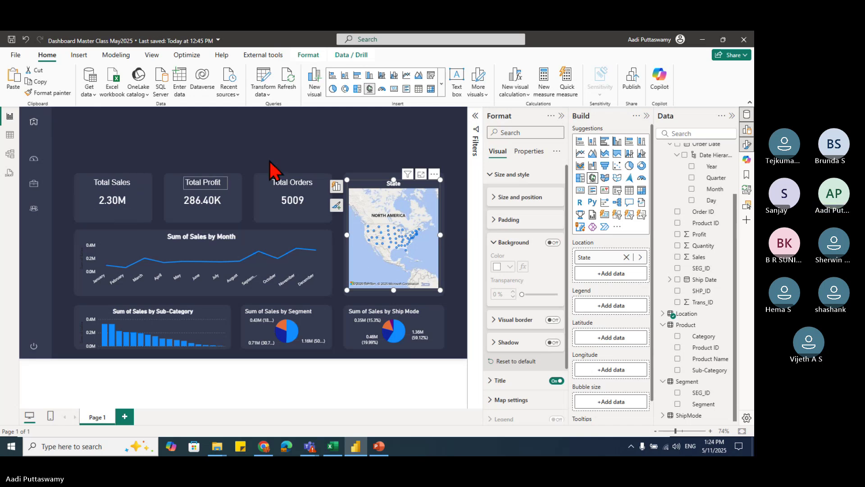
left_click(366, 295)
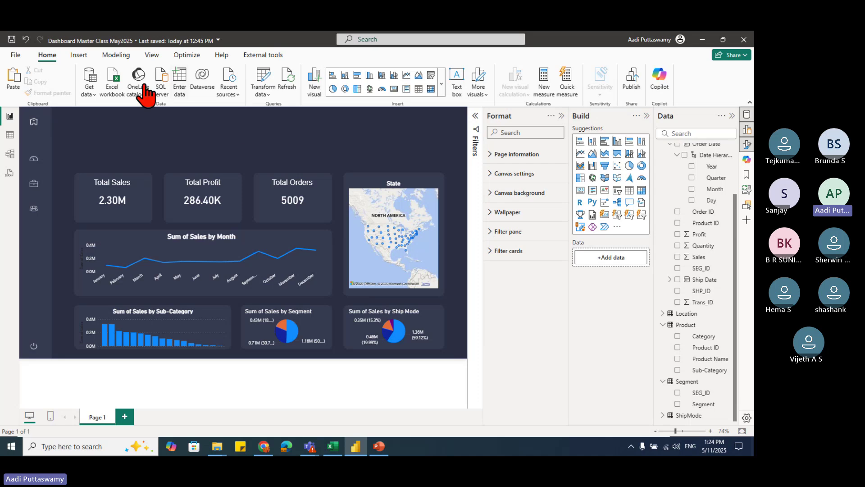
left_click(79, 55)
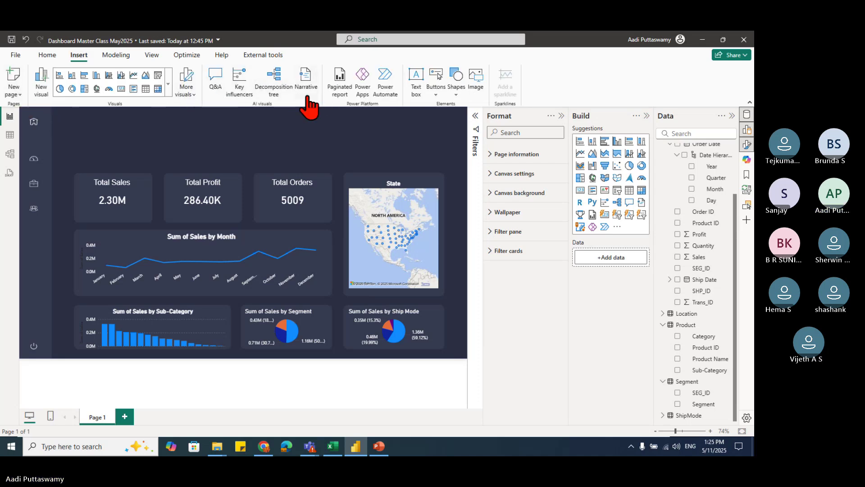
left_click(284, 93)
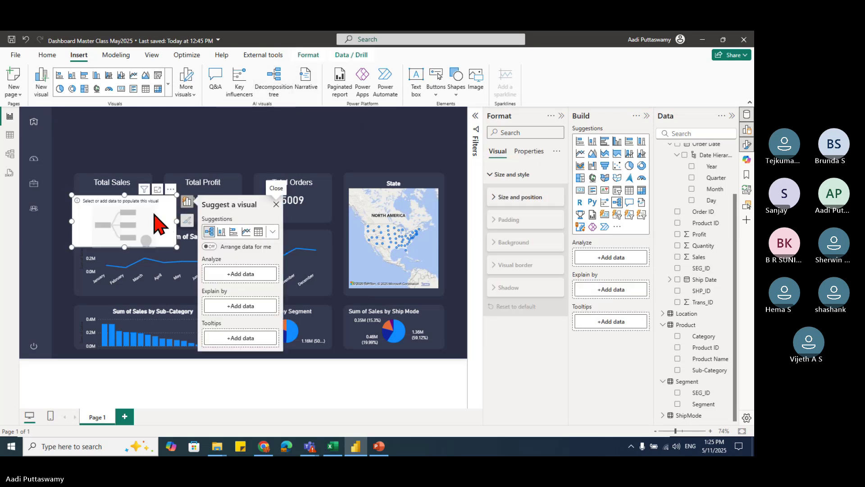
key("Delete")
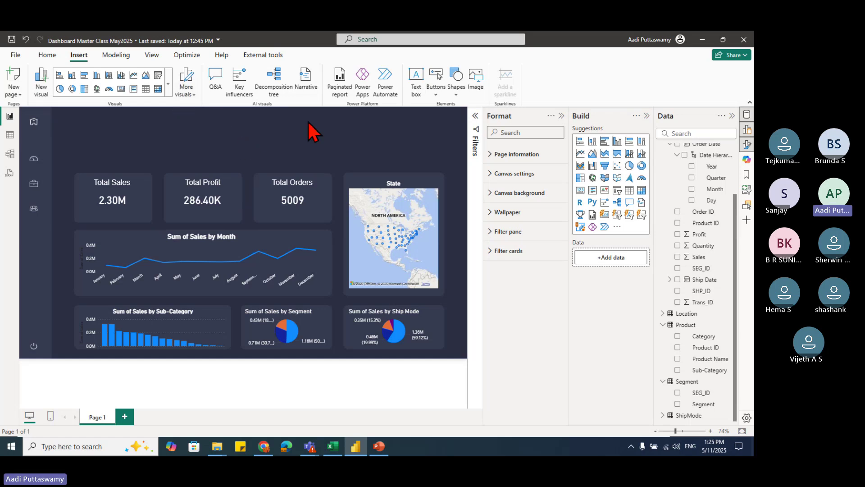
Step: Insert a text box on the page containing the title "Sales Dashboard v1.0"
left_click(415, 90)
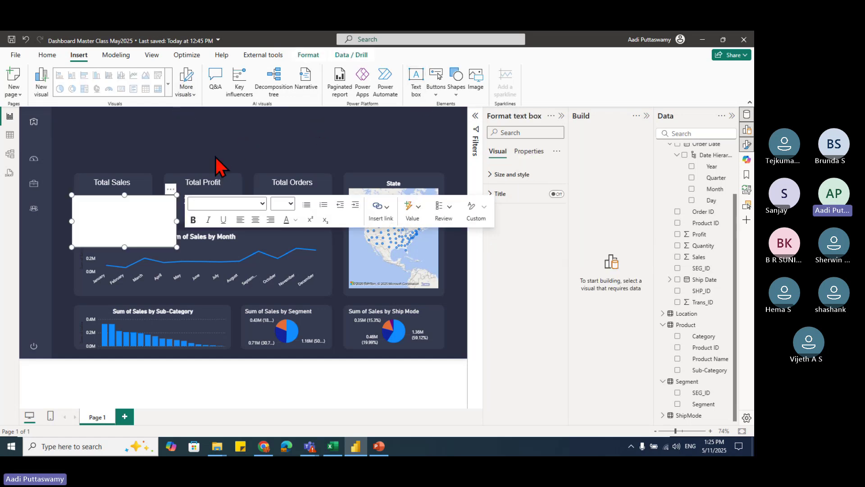
type("Sales")
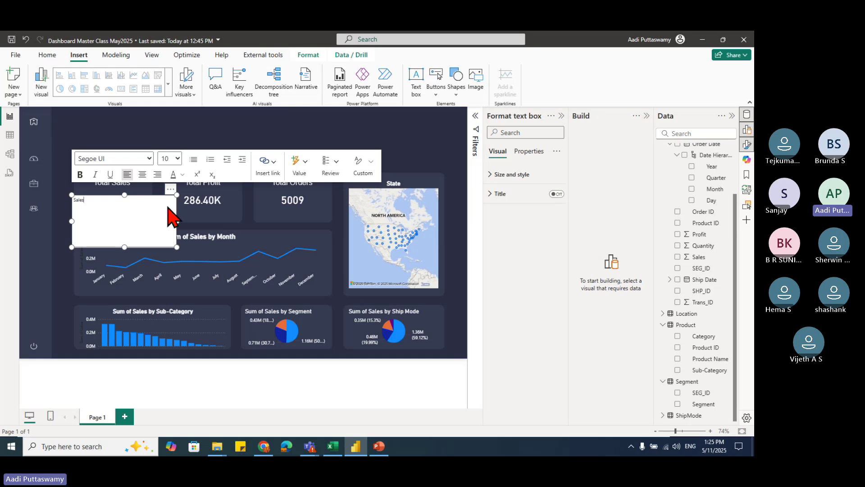
type(" Dashboar")
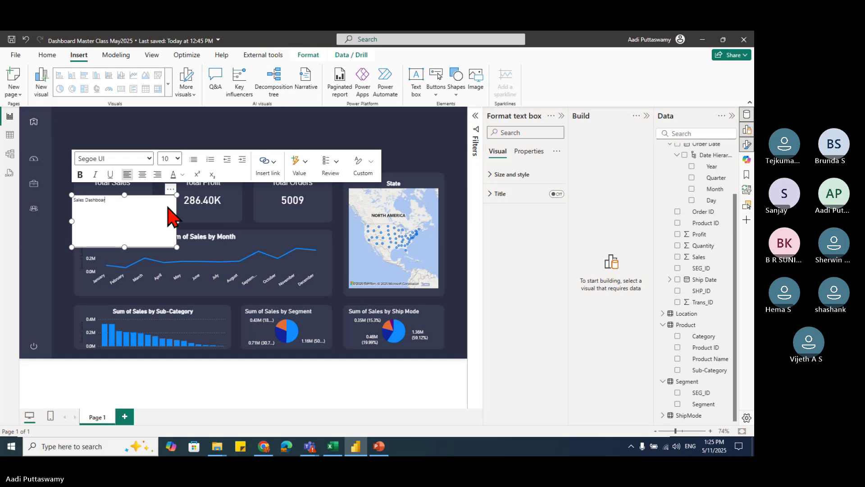
type("d ")
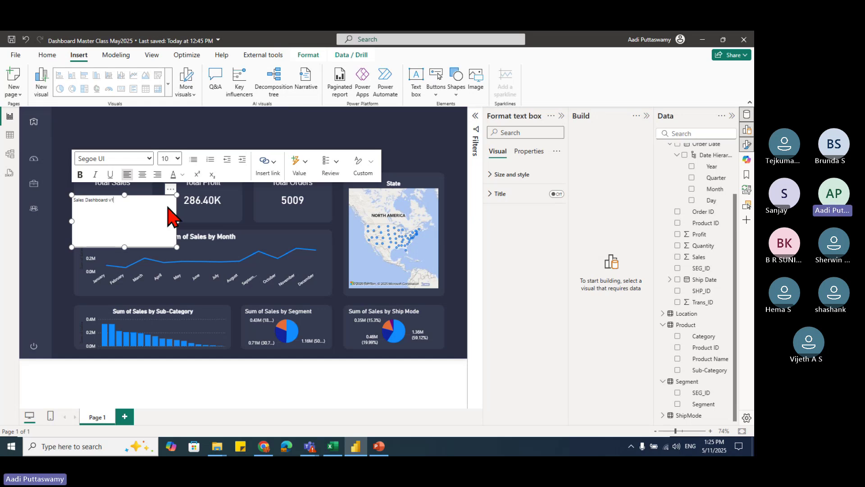
type("v110")
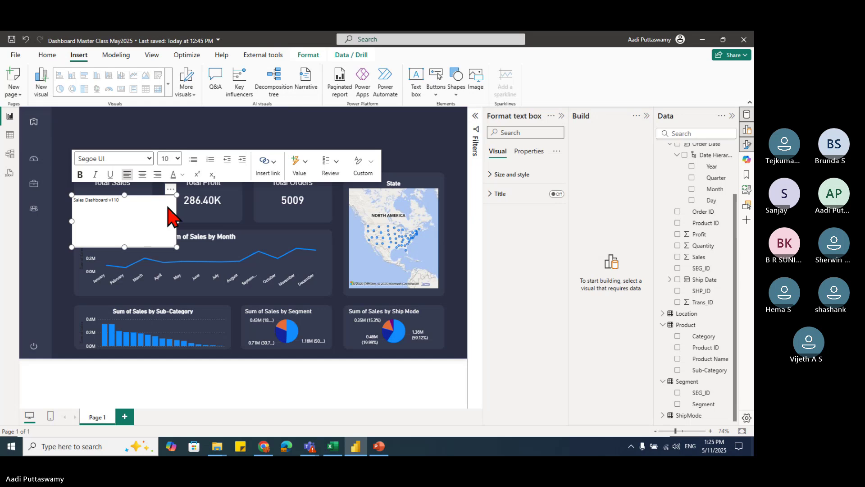
key("BackSpace")
key("BackSpace")
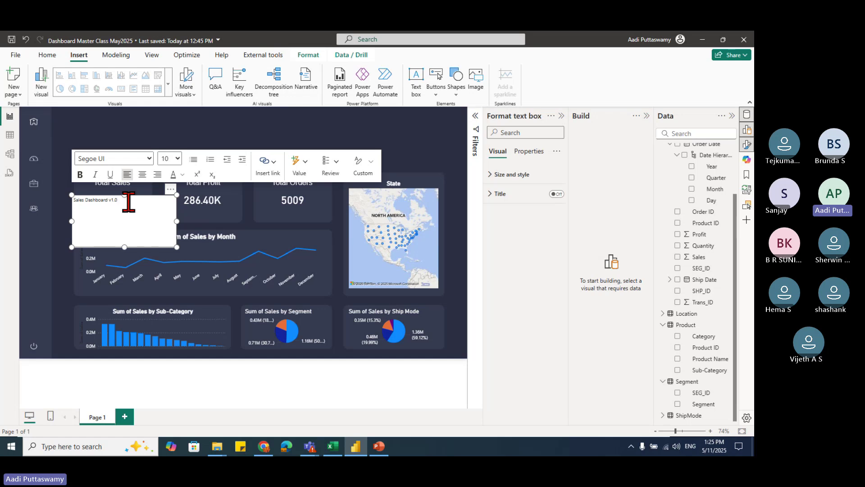
Step: Enlarge the title text to size 42, then widen its text box across the KPI cards and trim the spare height below the text
left_click_drag(121, 200, 69, 197)
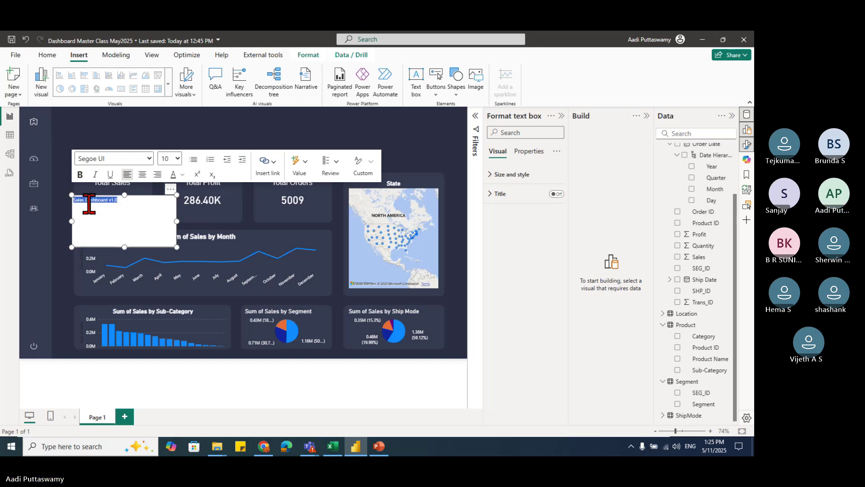
left_click(177, 159)
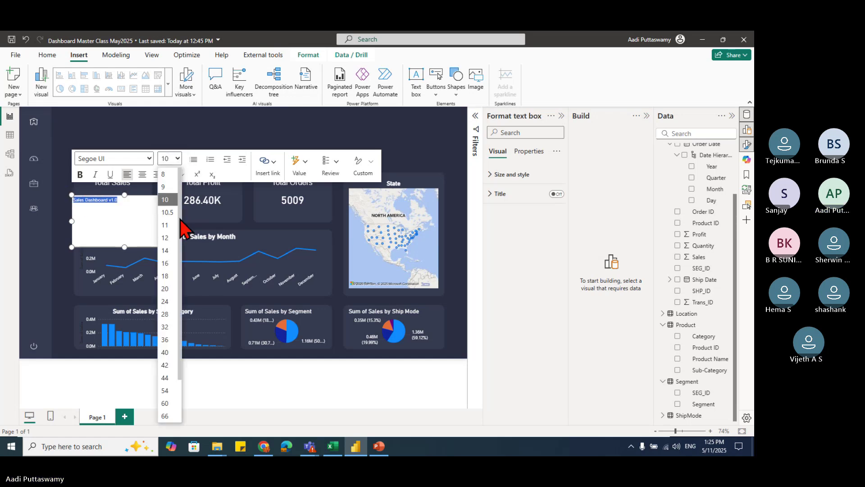
scroll(182, 270, "down", 1)
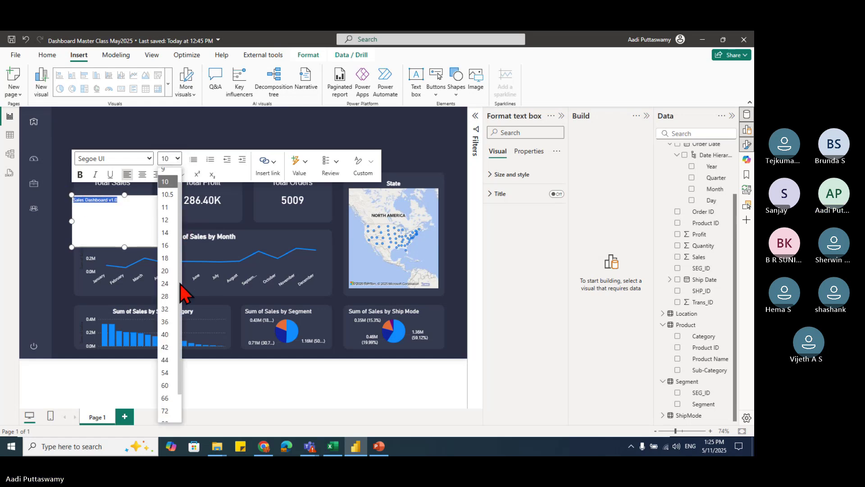
left_click(163, 352)
left_click_drag(178, 223, 337, 239)
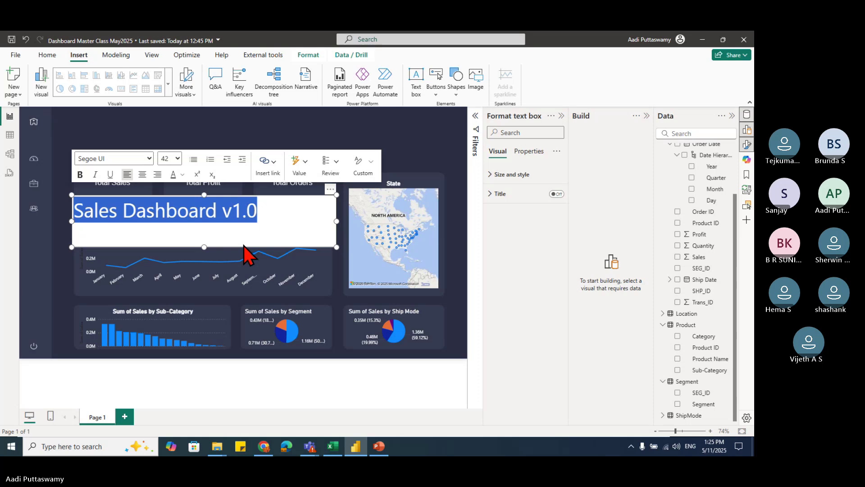
left_click_drag(205, 247, 226, 232)
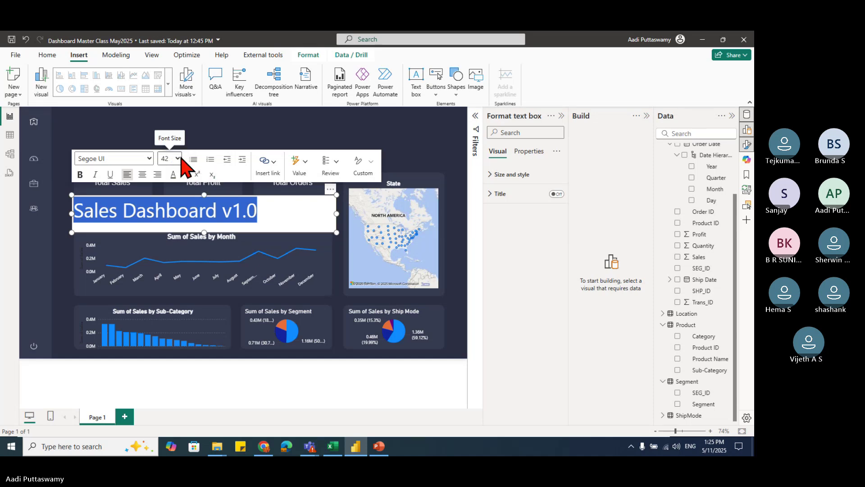
Step: Reduce the dashboard title text to size 36 and make it bold
left_click(178, 158)
left_click(174, 344)
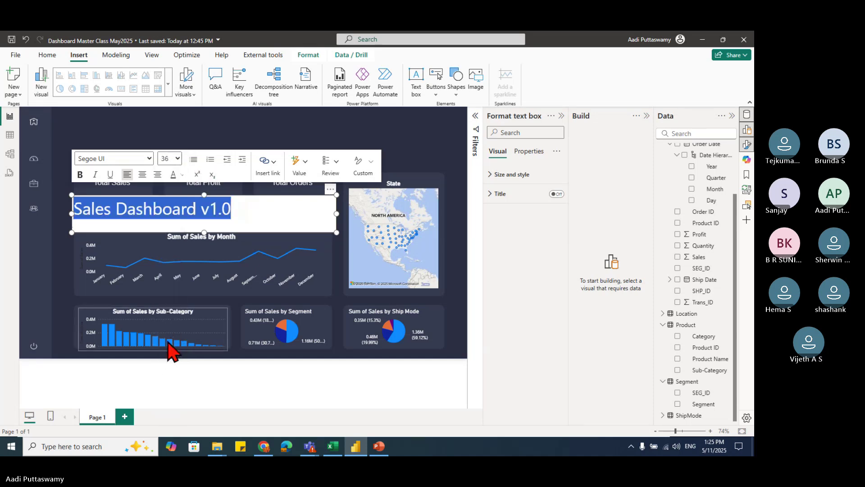
left_click(80, 175)
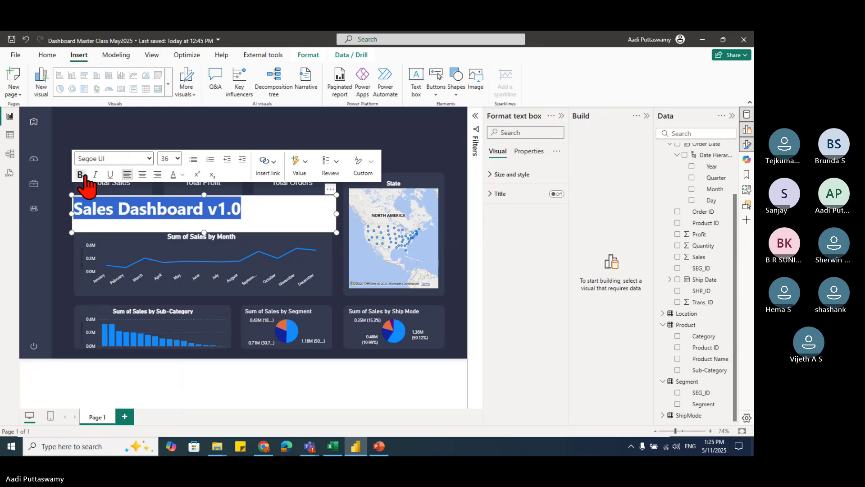
Step: Turn off the title text box's background and make all of its text white
left_click(295, 234)
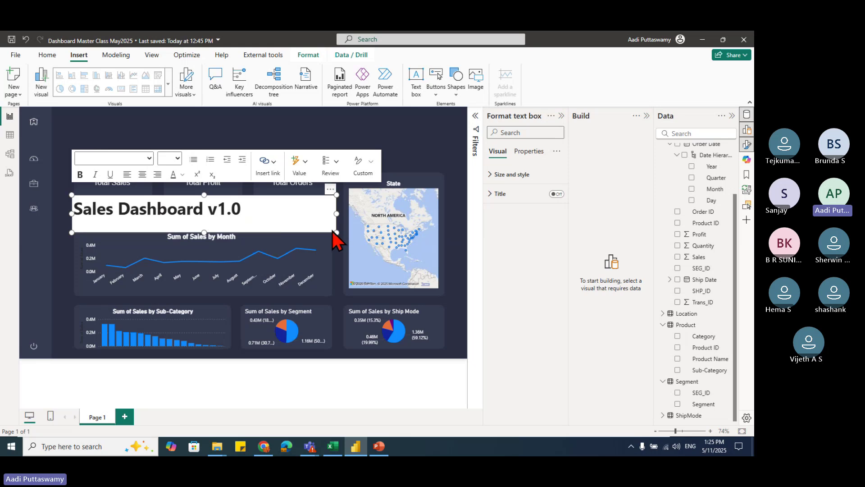
left_click(512, 175)
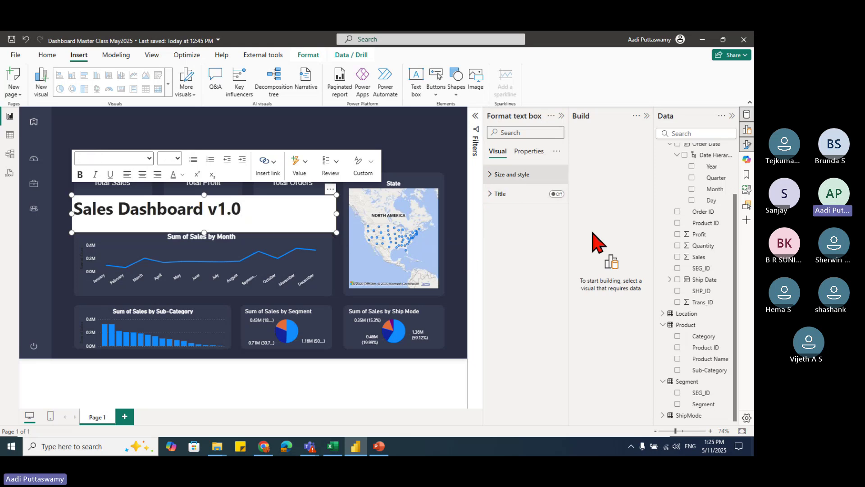
scroll(560, 357, "down", 4)
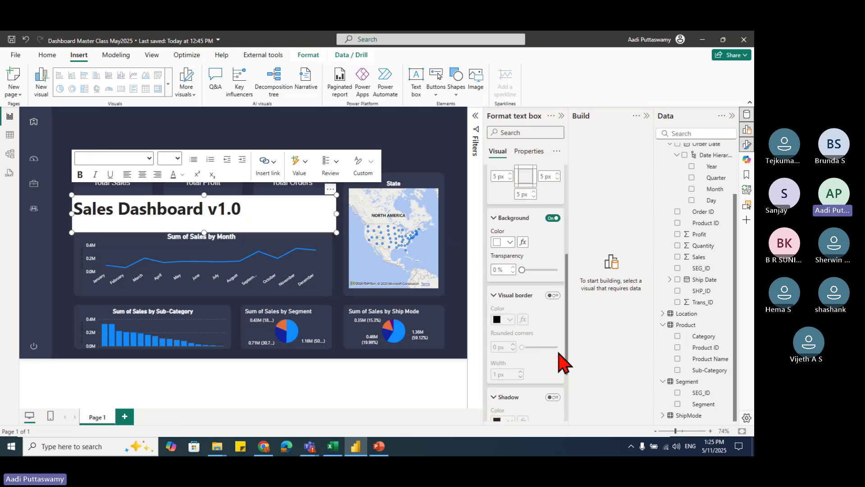
left_click(553, 219)
left_click_drag(273, 211, 202, 212)
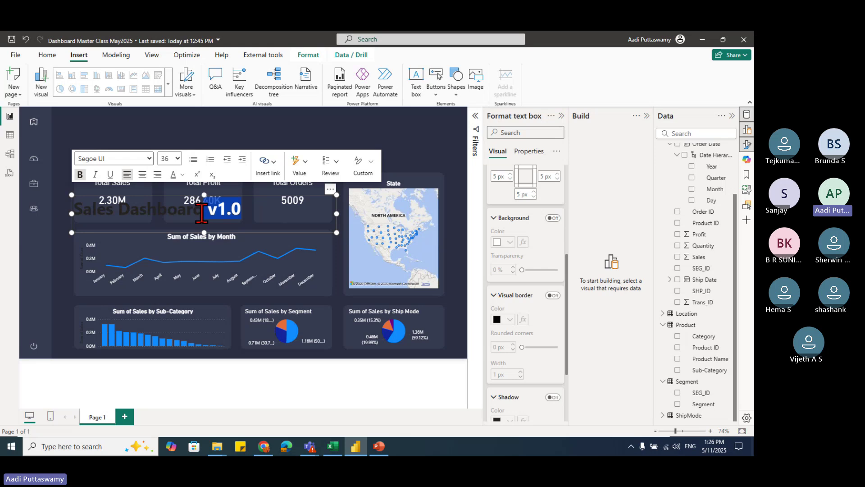
key("ctrl+a")
left_click(183, 174)
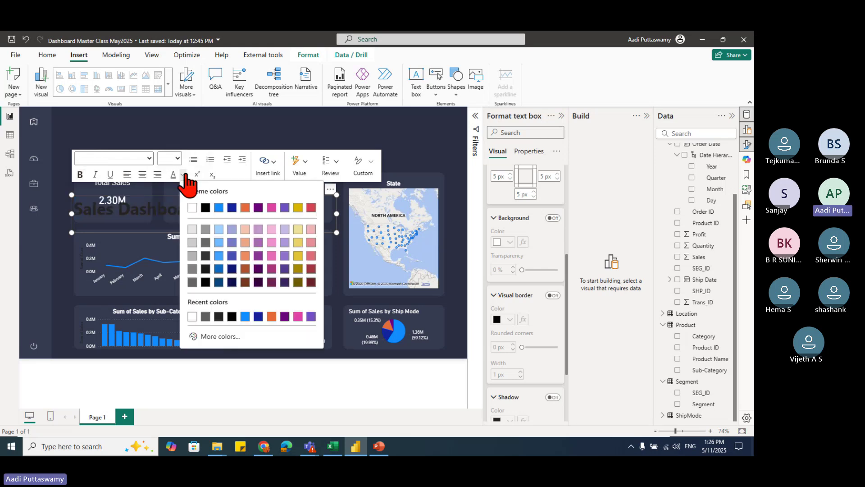
left_click(192, 208)
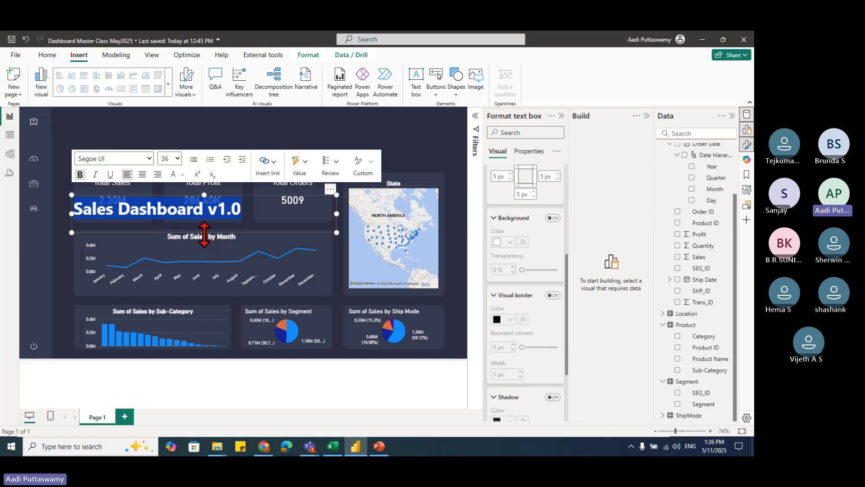
Step: Shorten the title text box to about 76 high and move it into the empty area above the KPI cards
left_click_drag(204, 233, 228, 226)
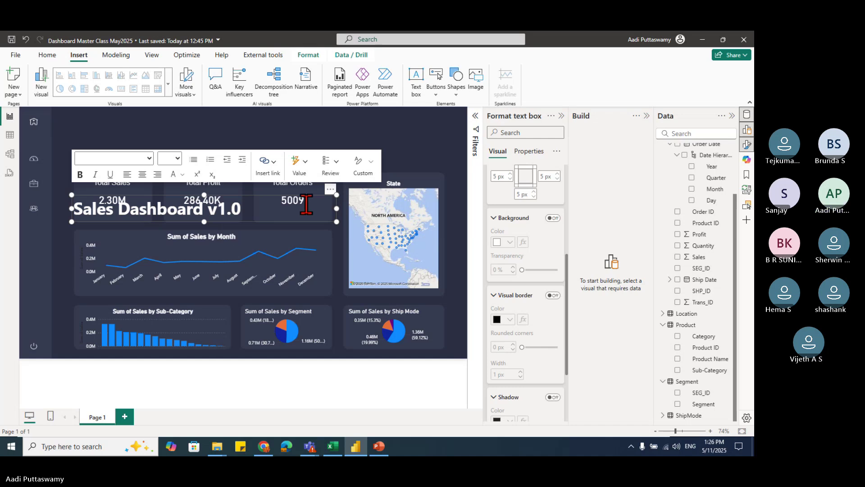
left_click_drag(333, 198, 339, 136)
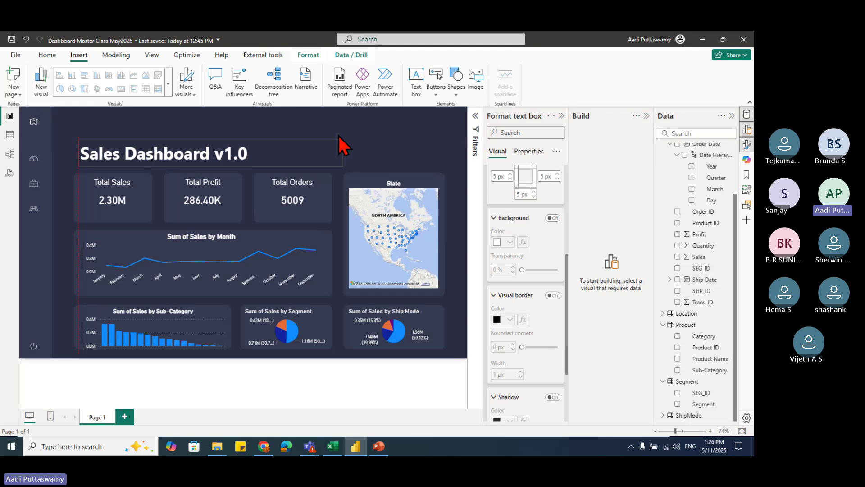
left_click(339, 141)
left_click(349, 172)
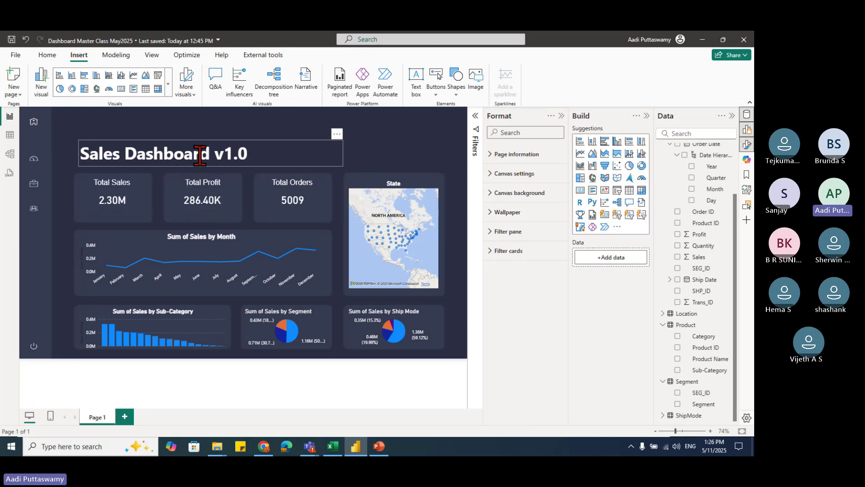
Step: Raise the title text box to a vertical position of about 51 and narrow it to about 503 wide, fitting the text
left_click(337, 134)
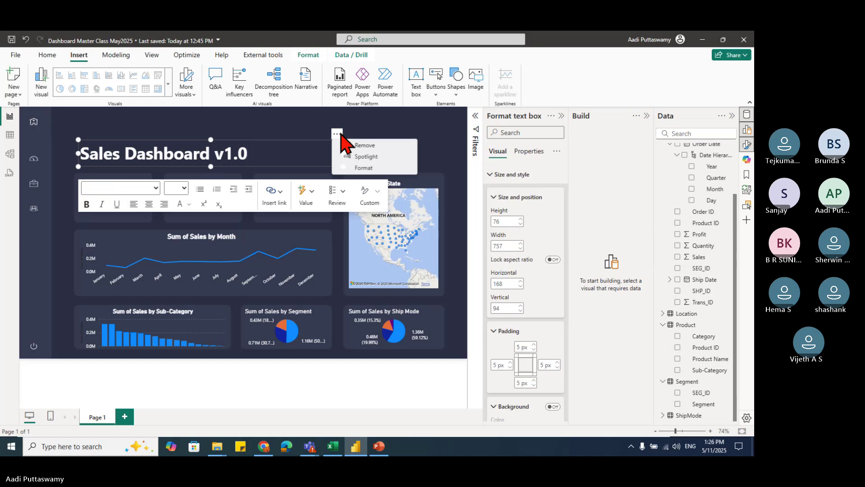
left_click(339, 131)
left_click(342, 135)
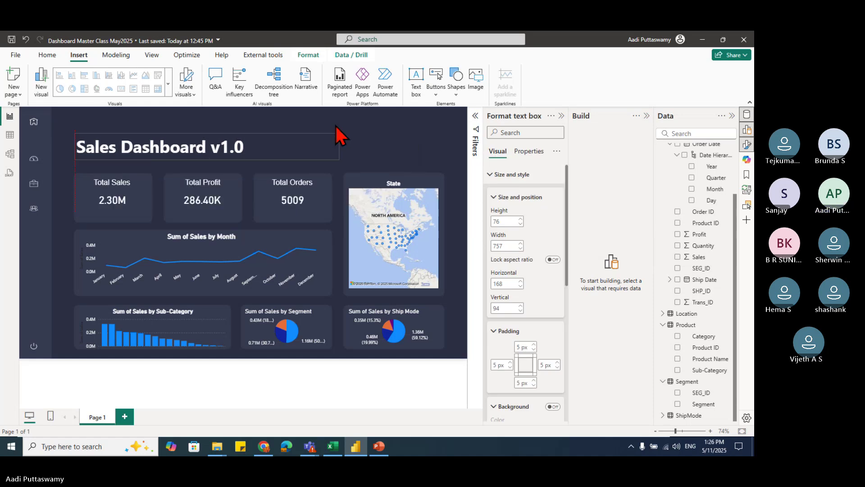
left_click_drag(337, 127, 339, 120)
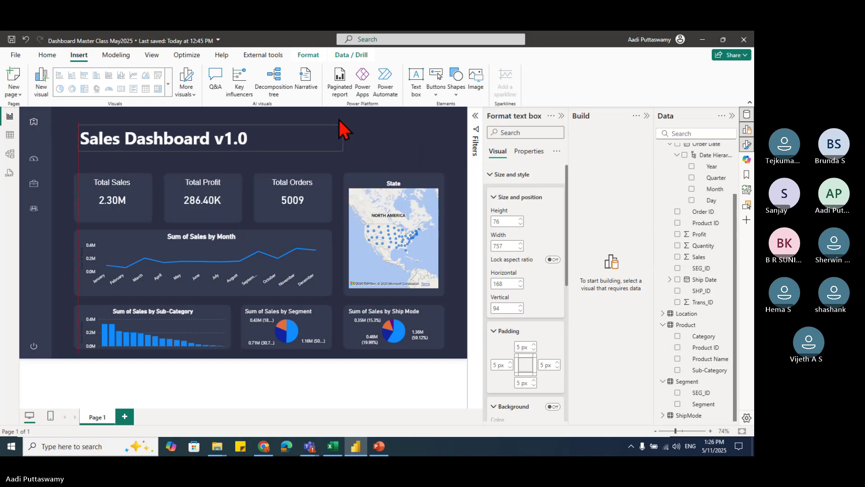
left_click(382, 140)
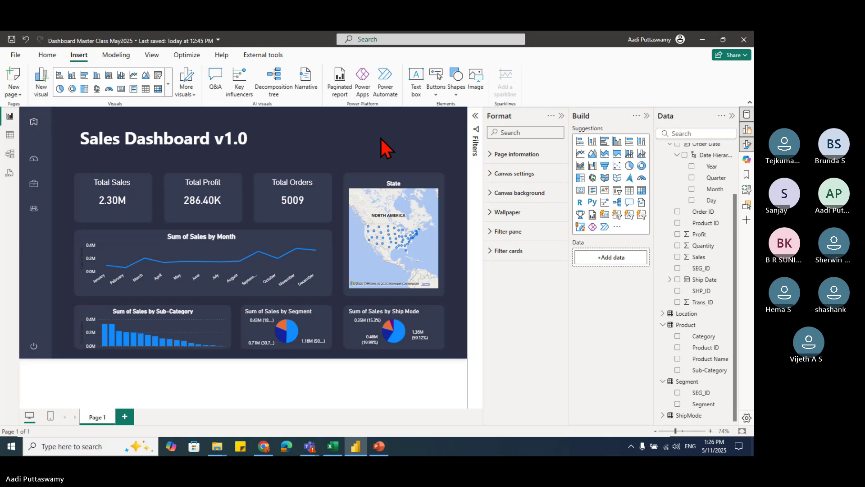
left_click(344, 141)
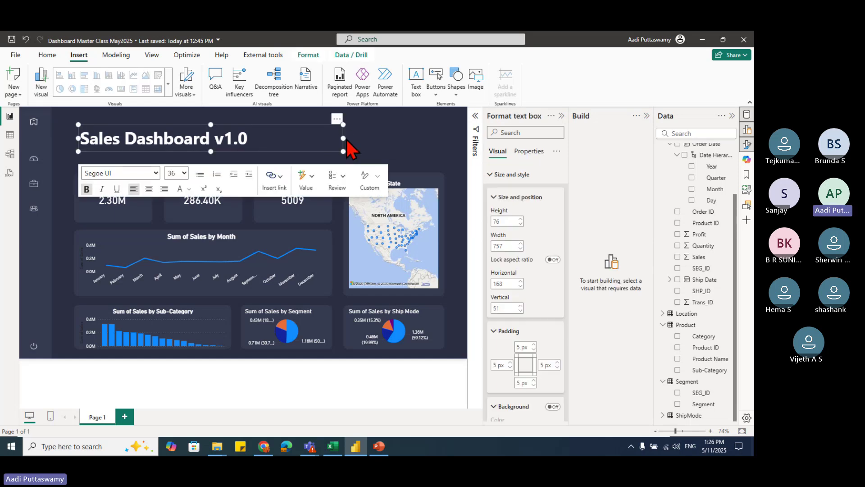
left_click_drag(255, 155, 255, 153)
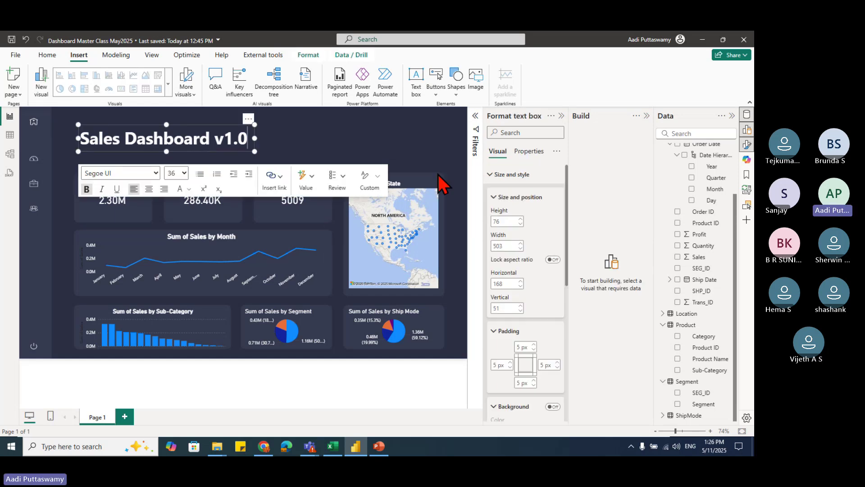
left_click(441, 174)
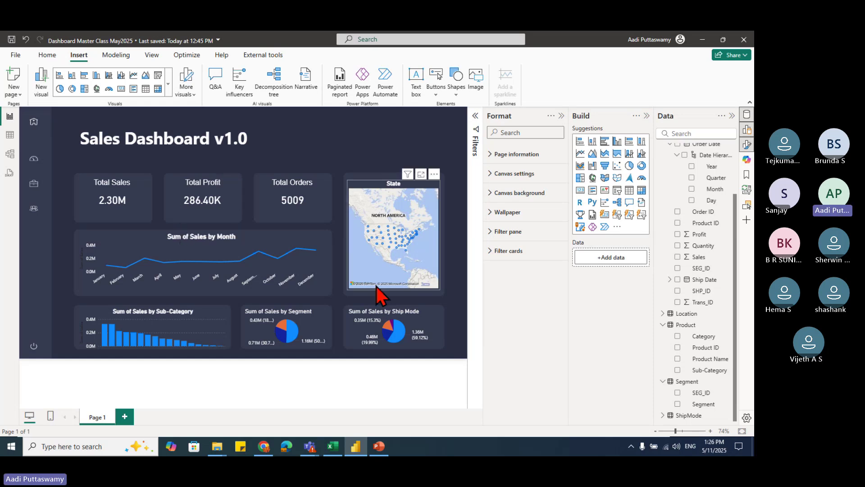
Step: Insert a slicer on the page and fill it with the Region field from the Location table
left_click(157, 75)
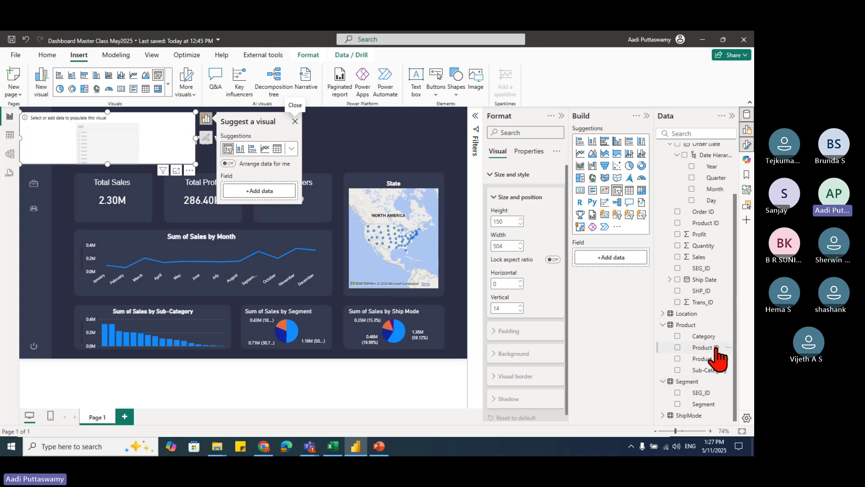
scroll(717, 350, "up", 2)
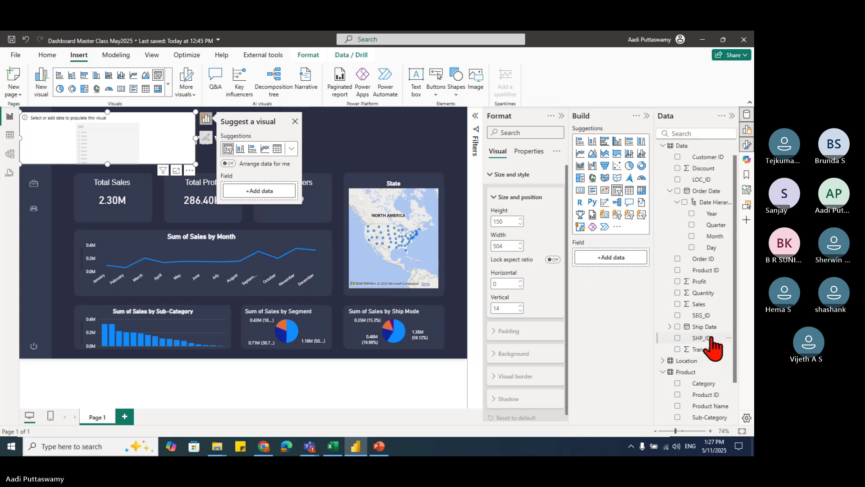
scroll(713, 346, "down", 2)
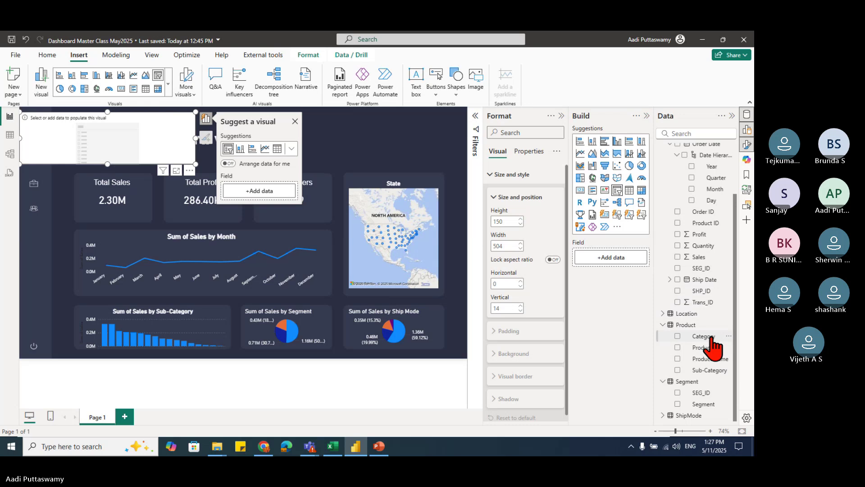
scroll(712, 347, "up", 2)
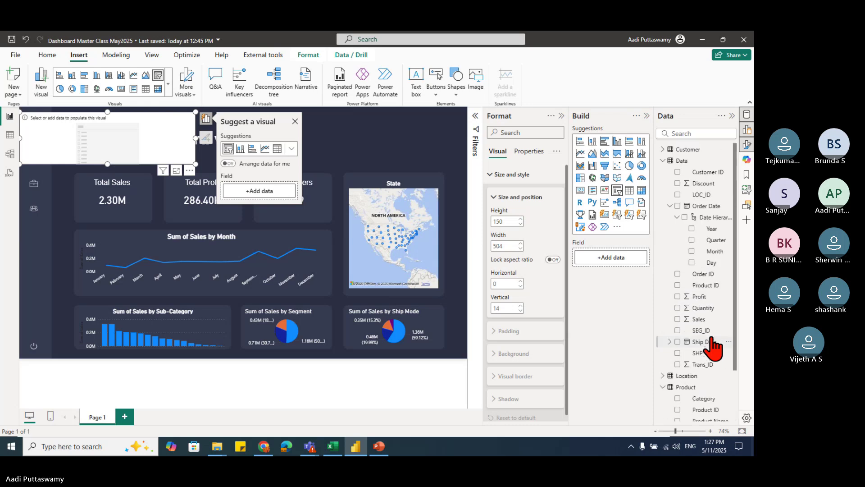
scroll(710, 348, "down", 2)
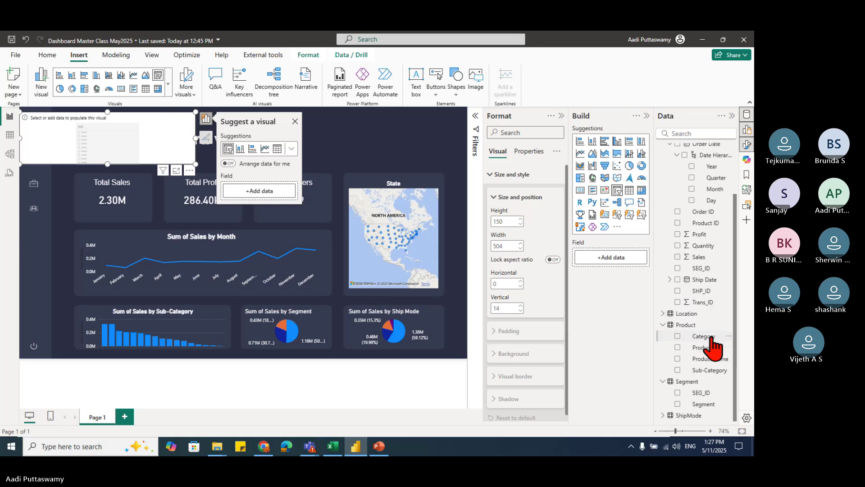
left_click(684, 314)
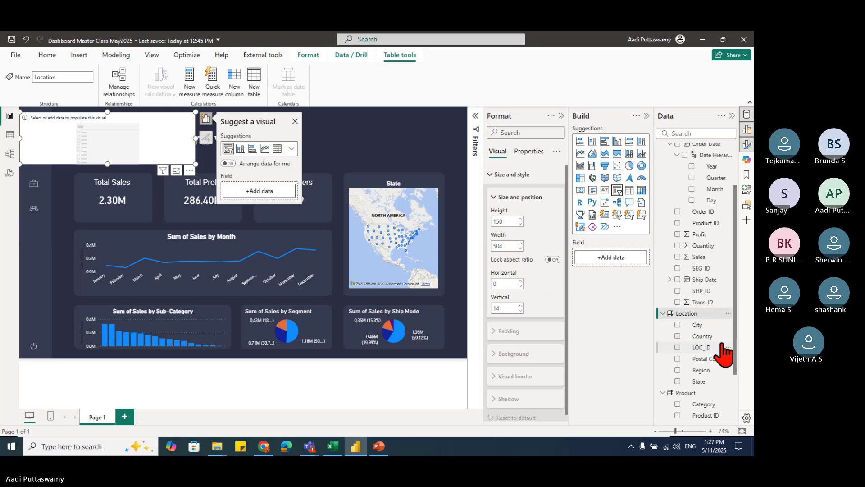
scroll(723, 354, "down", 3)
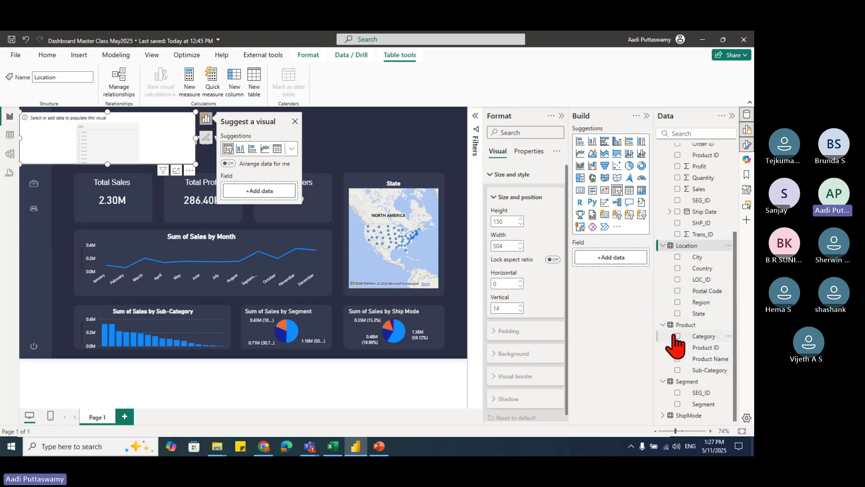
left_click(677, 303)
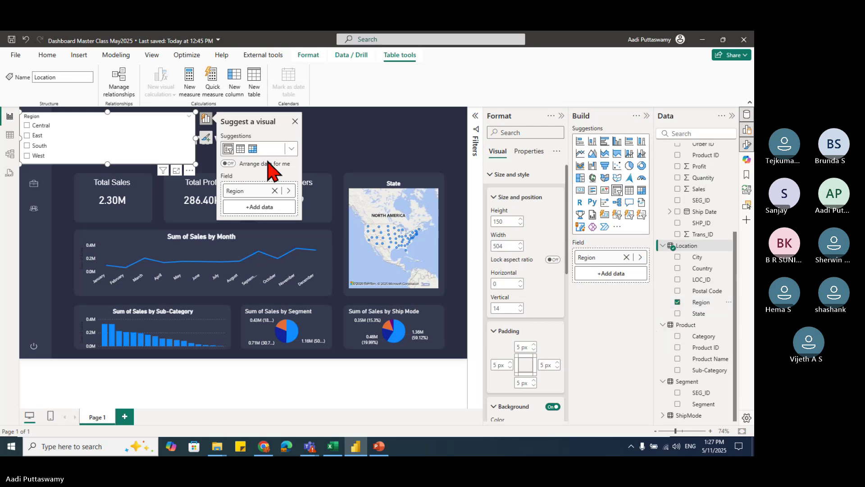
Step: Move the Region slicer into the empty area beside the dashboard title and set its style to Dropdown
left_click_drag(174, 125, 431, 133)
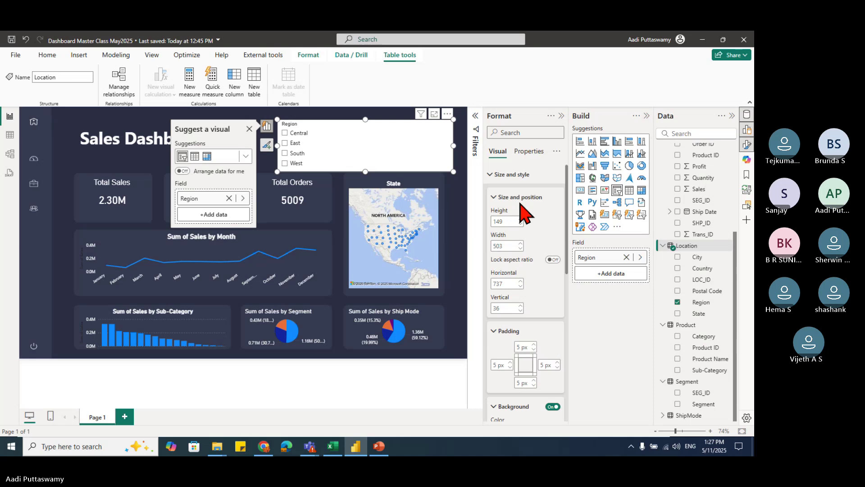
left_click(493, 176)
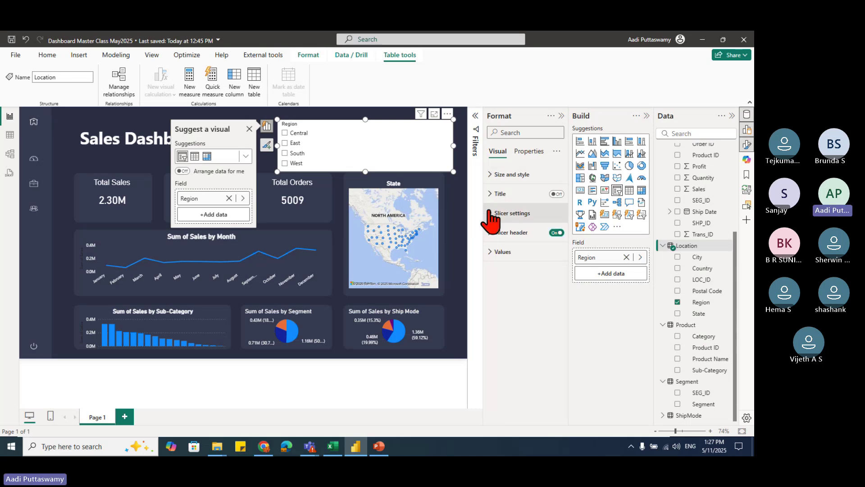
left_click(496, 213)
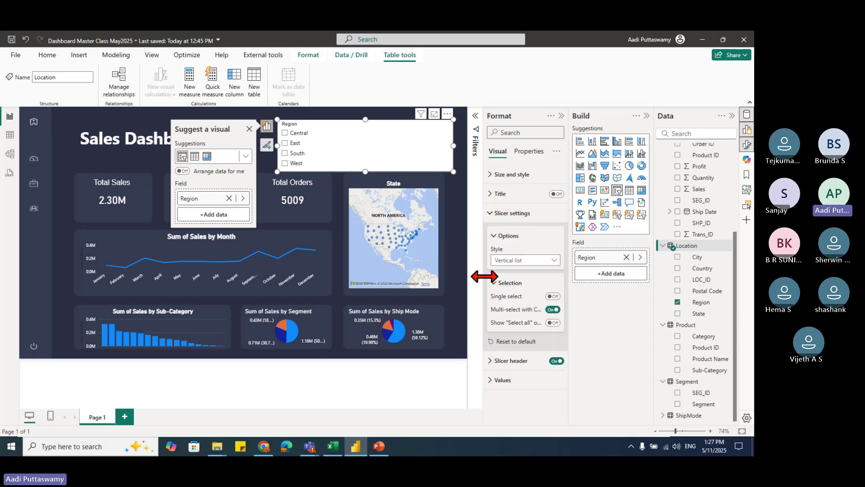
left_click(519, 260)
left_click(521, 294)
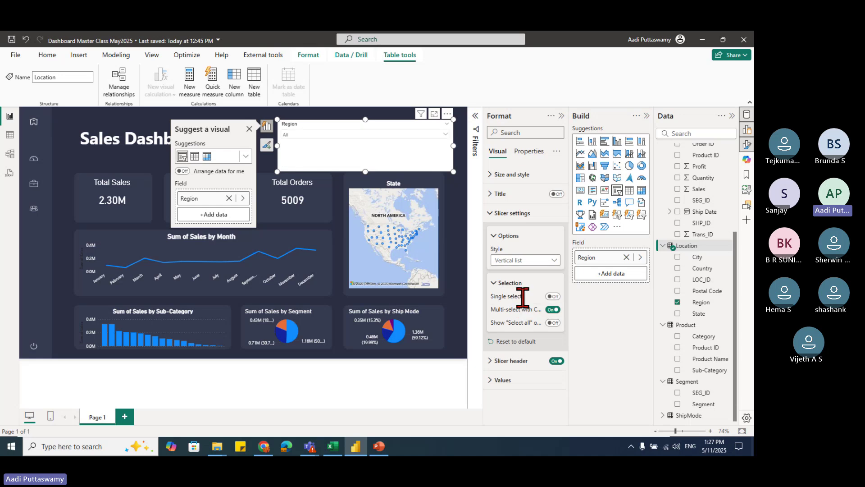
Step: Shorten and narrow the Region slicer to about the State map's width and place it above the map
left_click_drag(365, 170, 370, 148)
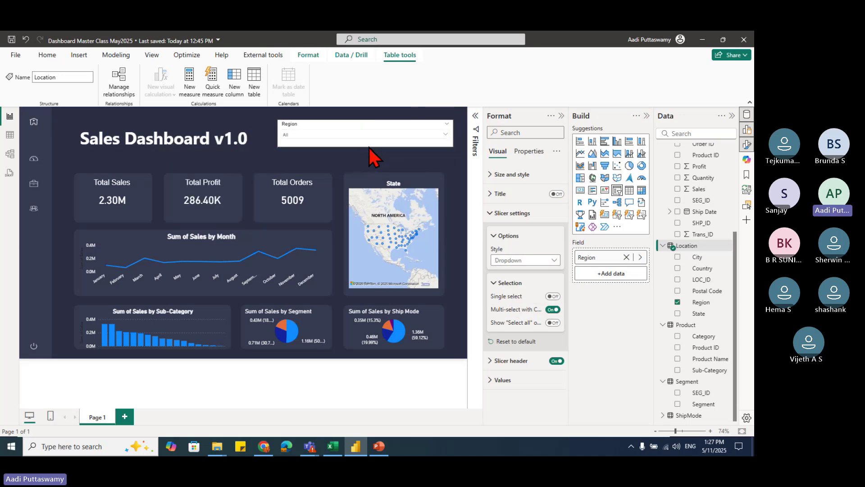
left_click(449, 139)
left_click(446, 135)
left_click_drag(453, 135, 411, 139)
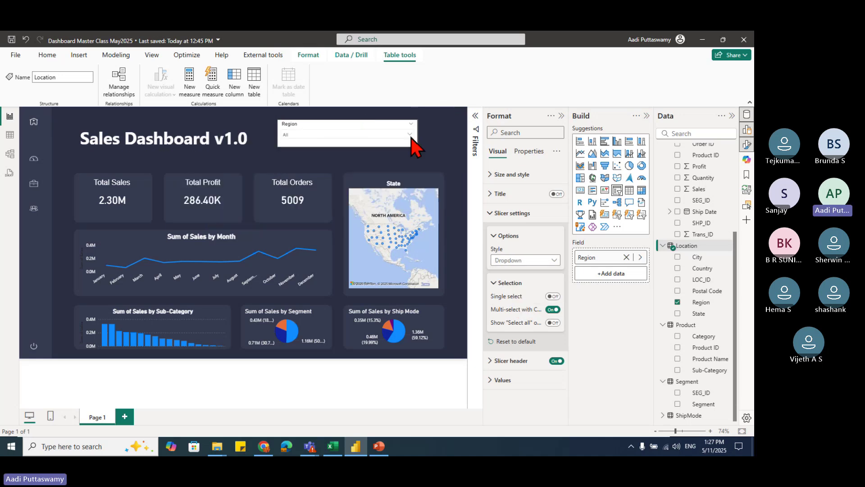
left_click_drag(342, 137, 412, 139)
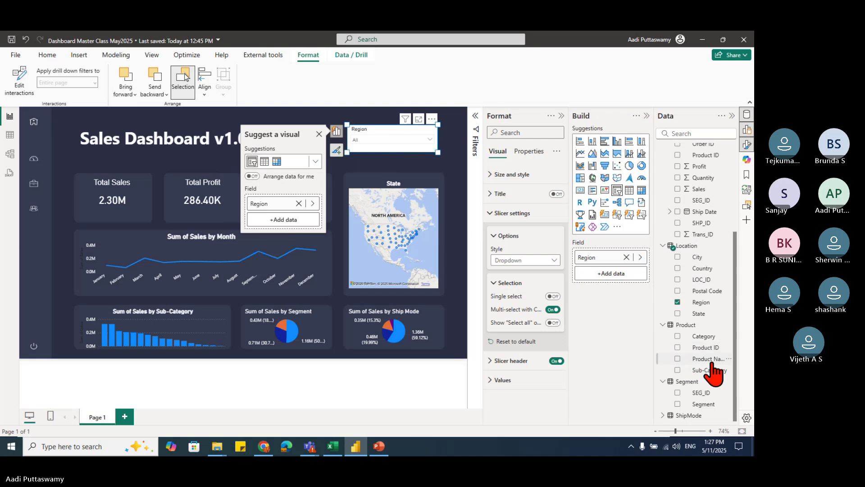
scroll(714, 373, "up", 2)
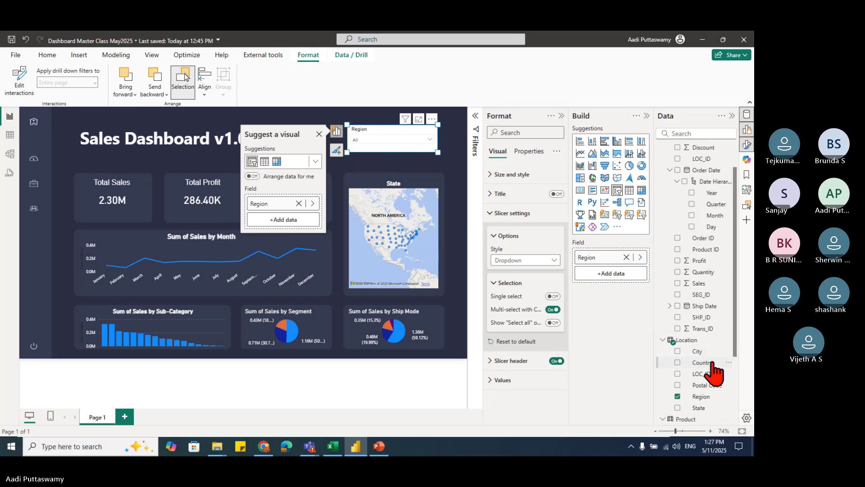
scroll(716, 372, "down", 2)
scroll(716, 373, "up", 2)
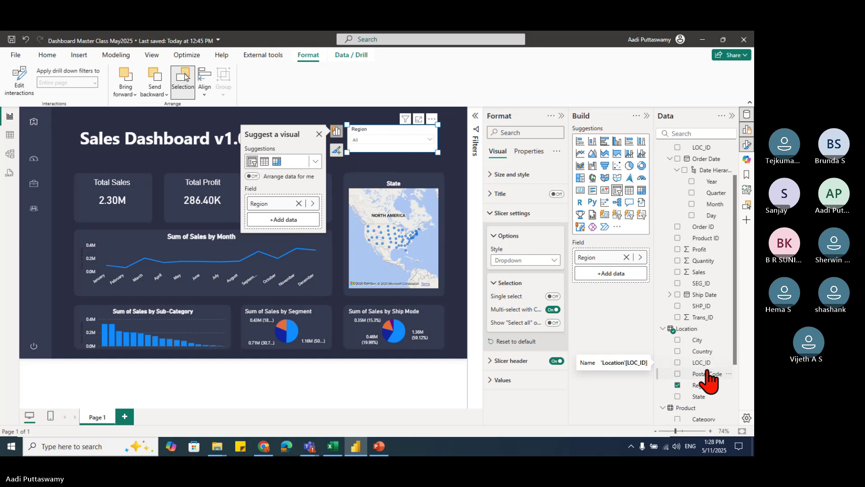
scroll(710, 374, "down", 2)
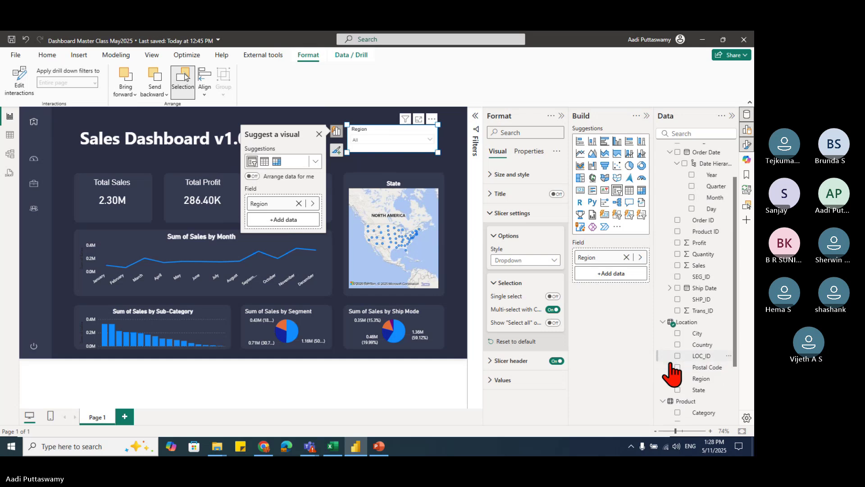
Step: Turn off the Region slicer's background and nudge the slicer into line with the State map below it
left_click(411, 141)
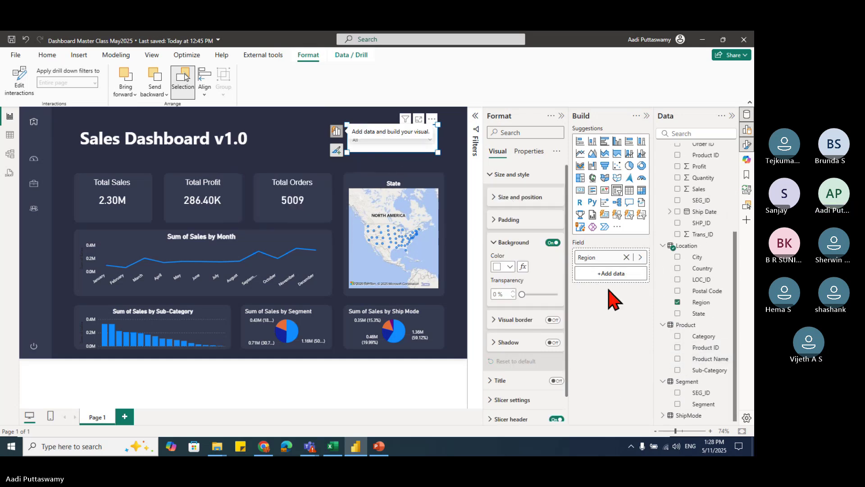
left_click(552, 243)
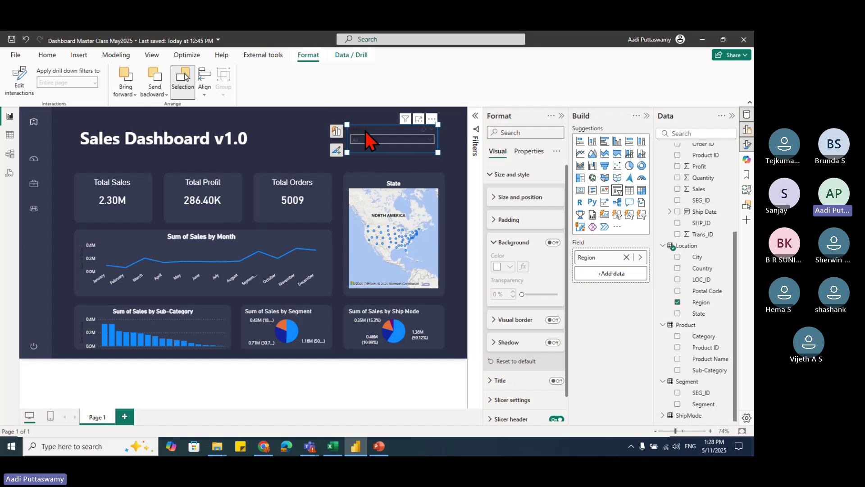
left_click_drag(397, 130, 399, 131)
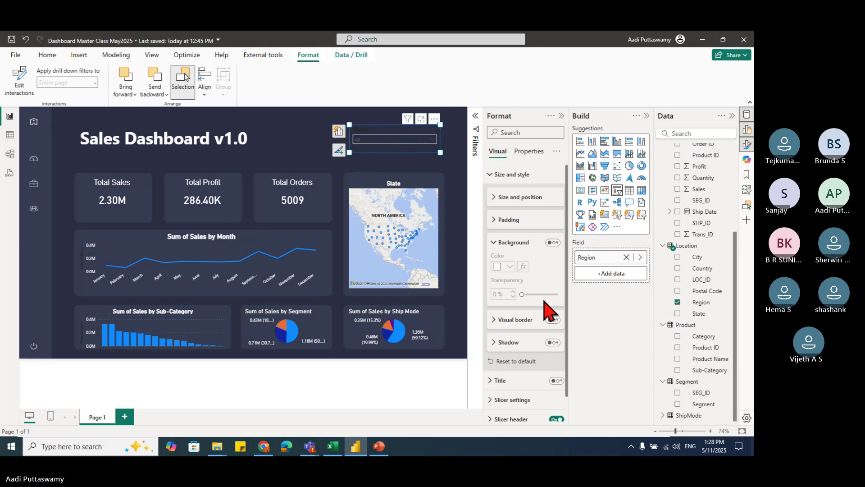
Step: Set the font color of the Region slicer's values to white
scroll(520, 356, "down", 1)
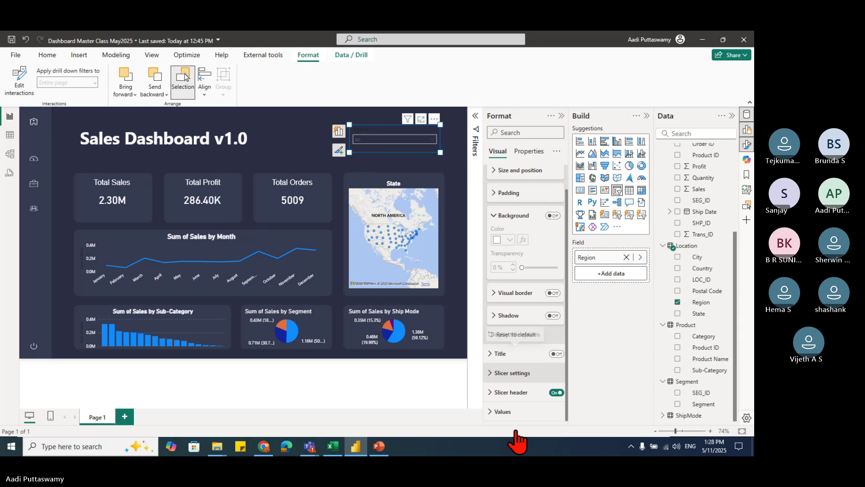
left_click(496, 414)
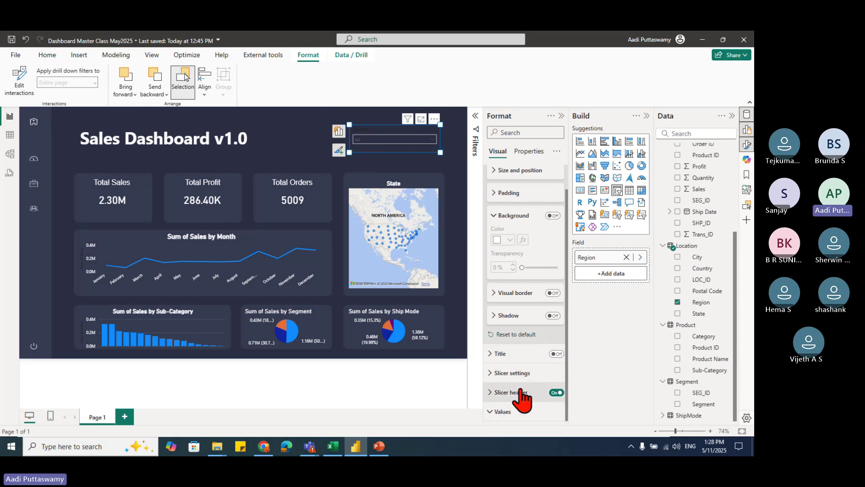
scroll(518, 387, "down", 5)
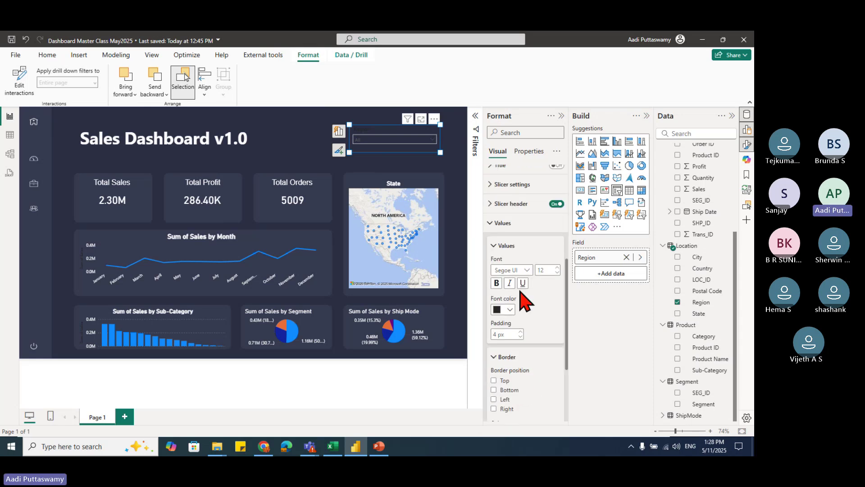
left_click(504, 309)
left_click(503, 163)
Step: Set the font color of the Region slicer's header text to the red theme color
scroll(523, 325, "up", 5)
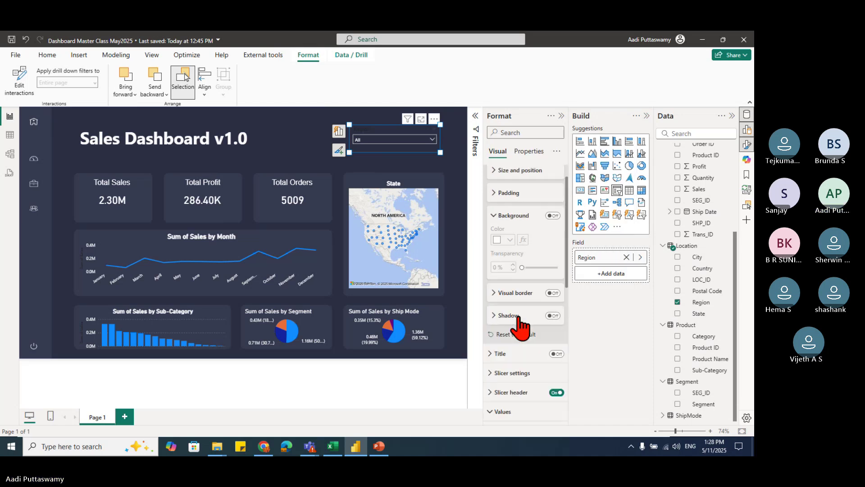
scroll(525, 354, "down", 4)
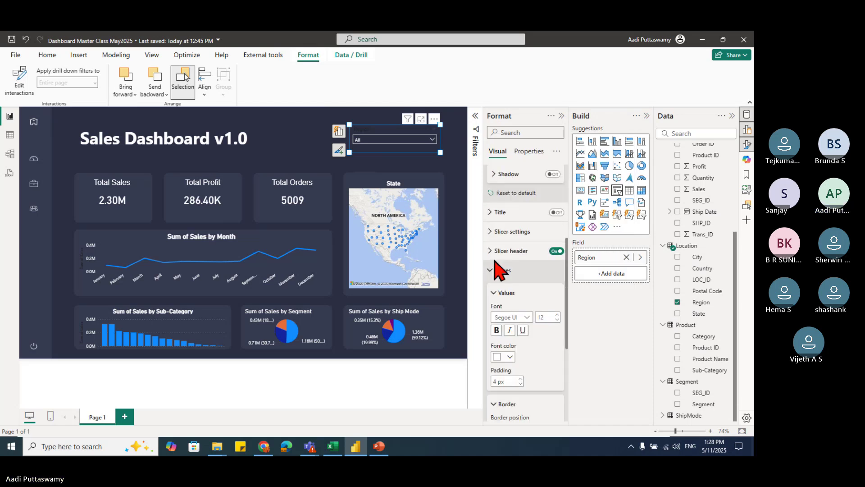
left_click(509, 251)
scroll(536, 343, "down", 2)
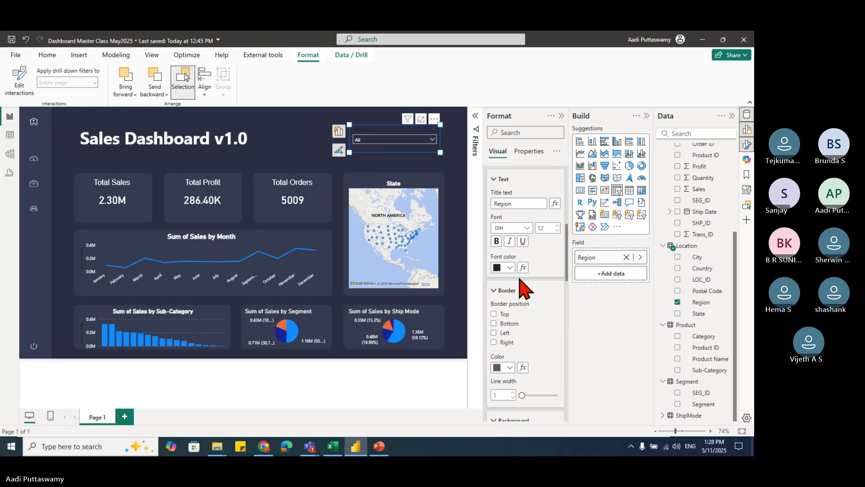
left_click(510, 268)
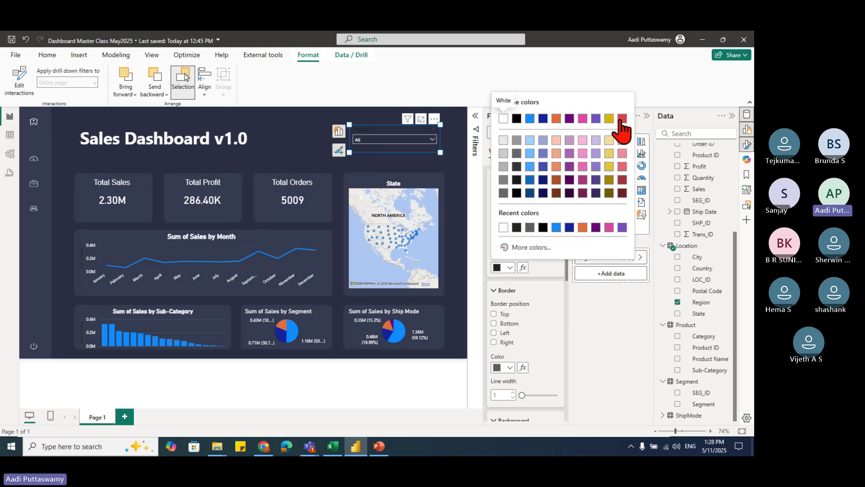
left_click(622, 119)
Step: Try a light red and a light blue font color on the Region slicer's header
left_click(510, 268)
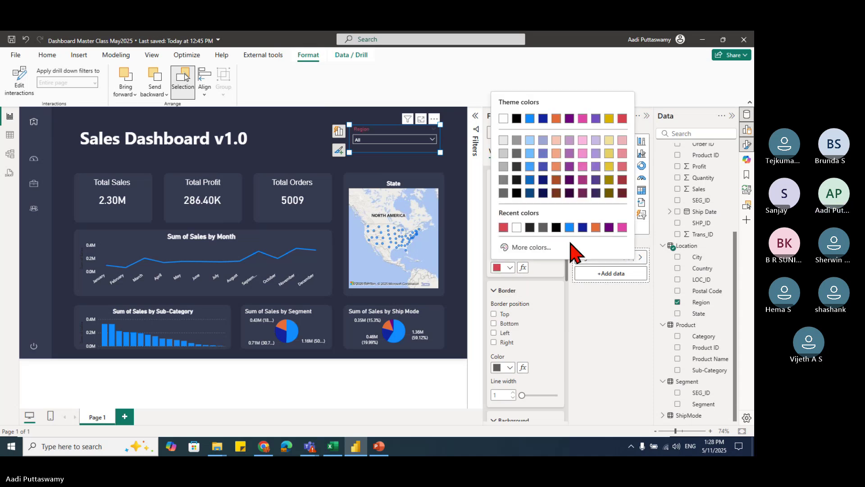
left_click(626, 153)
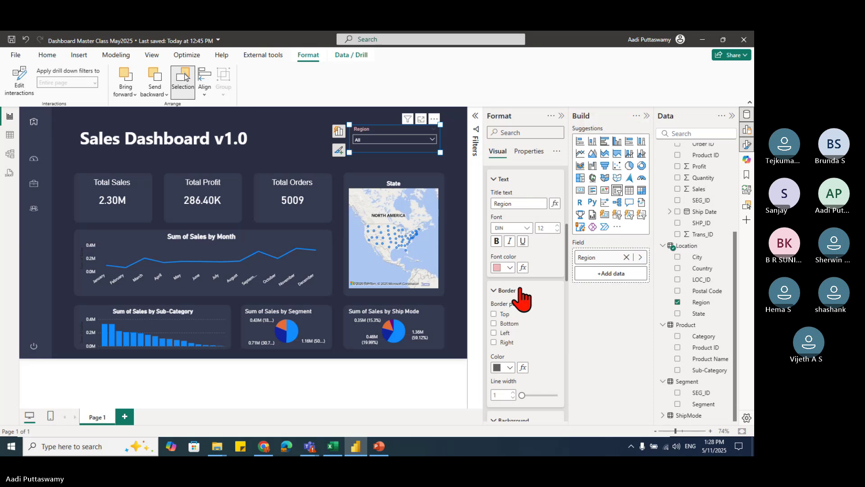
left_click(510, 268)
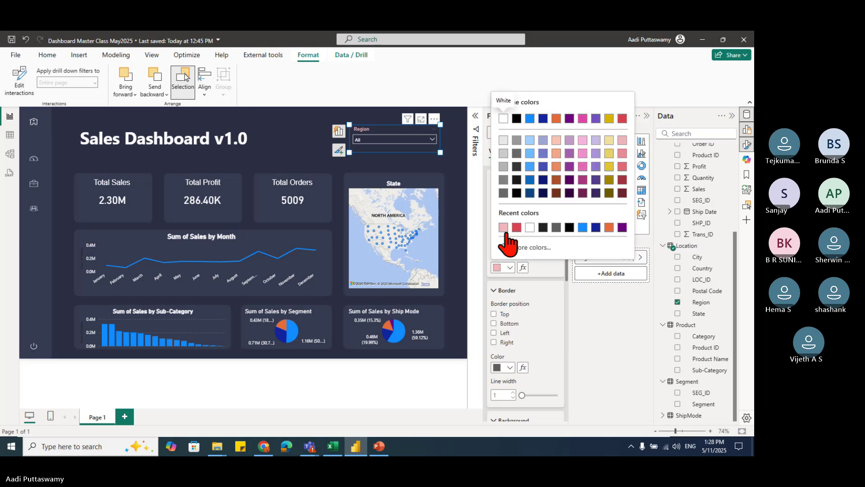
left_click(531, 143)
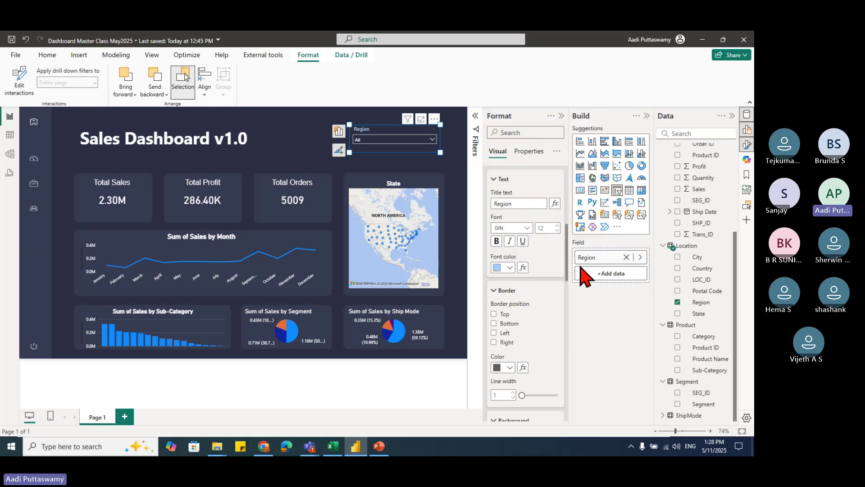
Step: Return the Region slicer's header text to the recently used red and make it bold
left_click(510, 267)
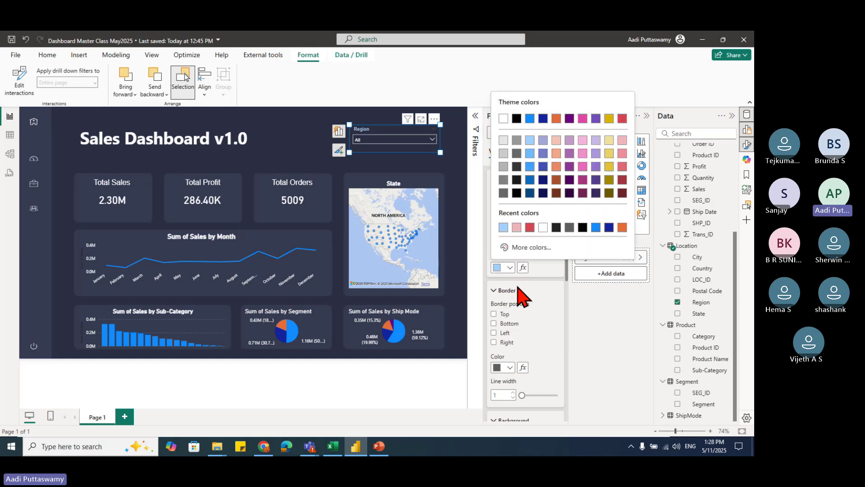
left_click(530, 227)
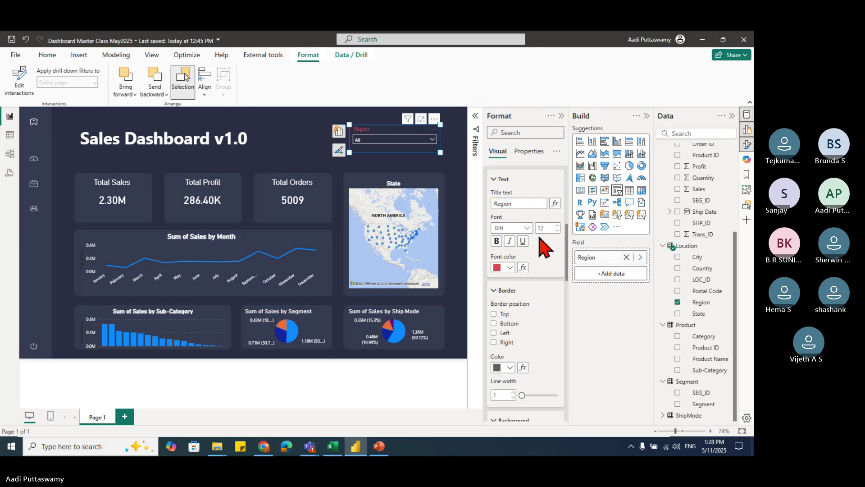
left_click(497, 241)
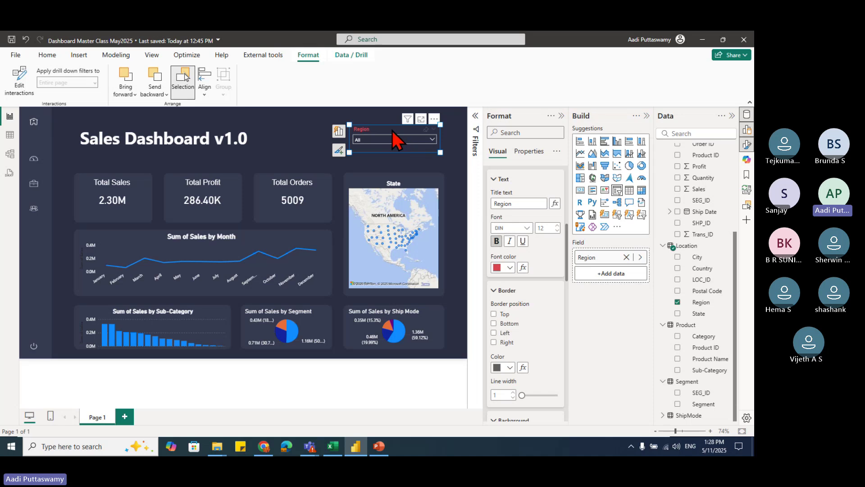
Step: Nudge the Region slicer slightly to the left and set its header text color to white
mouse_move(392, 132)
left_mouse_down()
mouse_move(399, 282)
mouse_move(378, 275)
mouse_move(387, 275)
mouse_move(400, 201)
mouse_move(385, 132)
left_mouse_up()
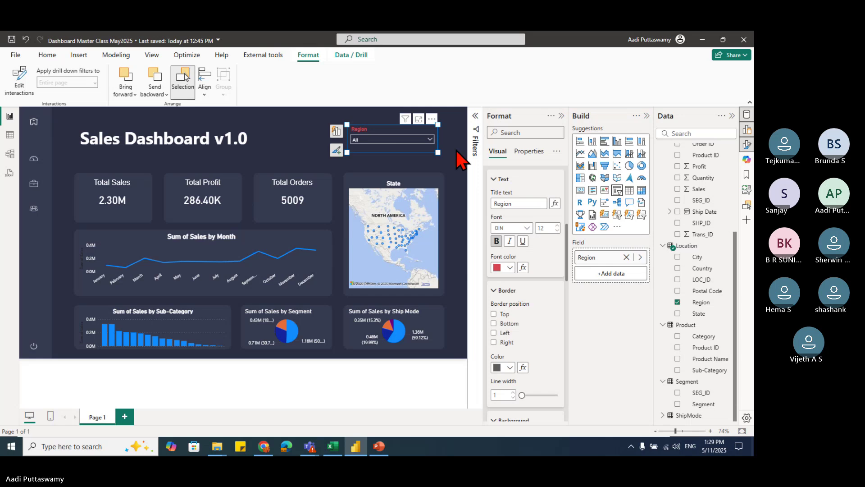
left_click(509, 267)
left_click(543, 227)
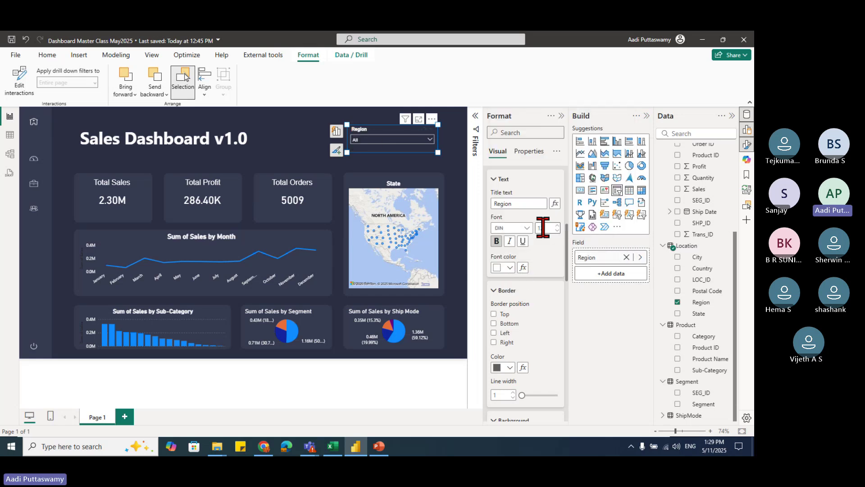
left_click(453, 178)
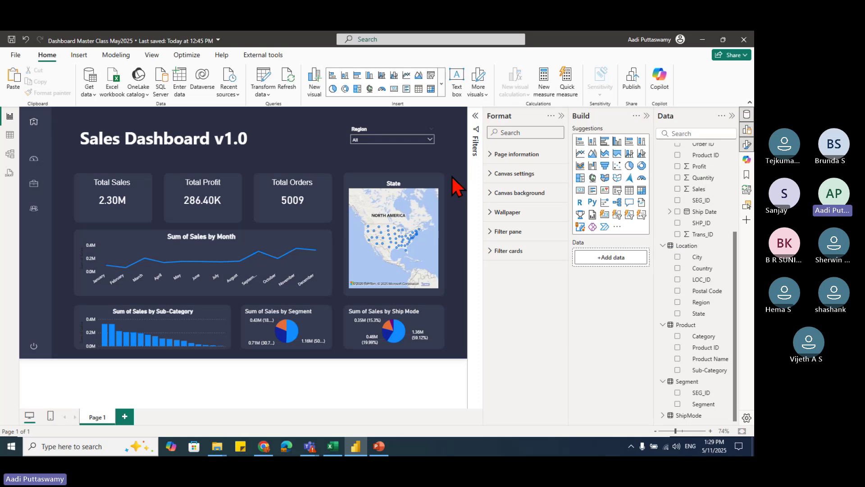
Step: Expand the Region slicer's dropdown list to check the readability of its values and collapse it again
left_click(430, 139)
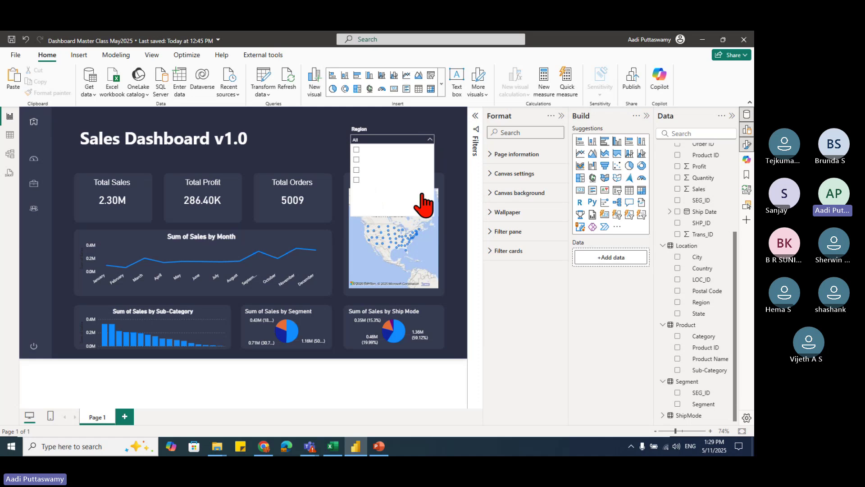
left_click(421, 131)
left_click(424, 138)
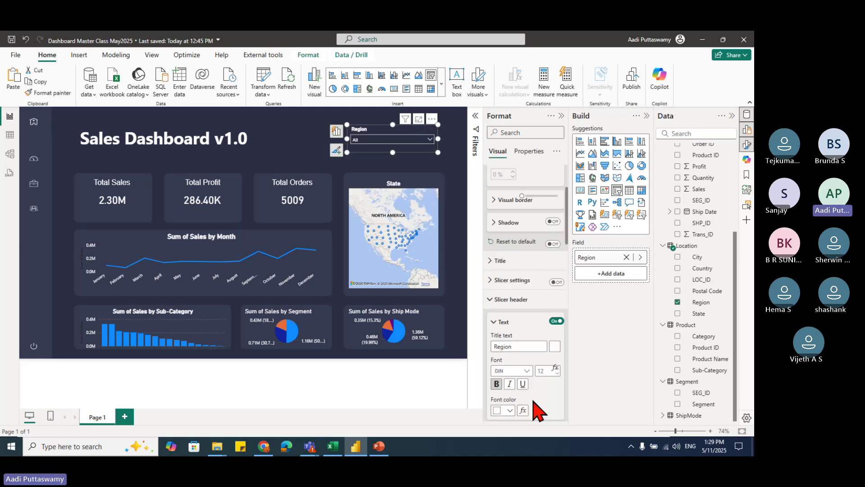
Step: Set the font color of the Region slicer's values to black and check the dropdown list
scroll(539, 405, "down", 5)
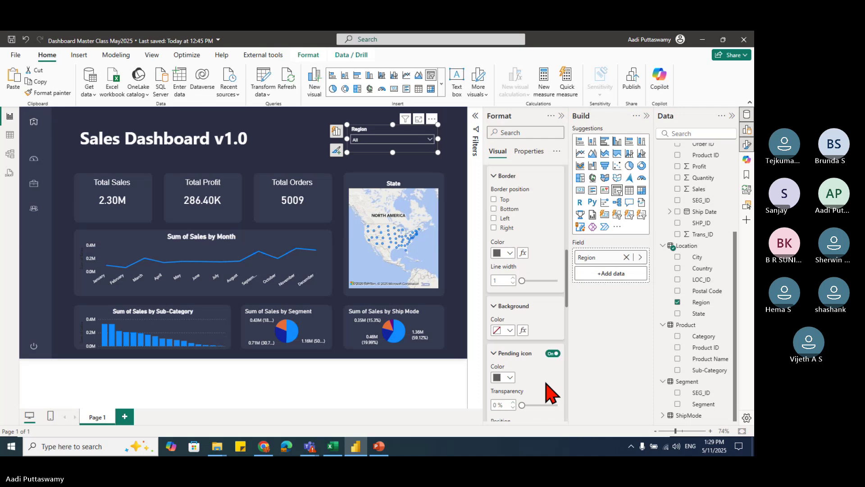
scroll(548, 387, "down", 3)
scroll(546, 382, "up", 10)
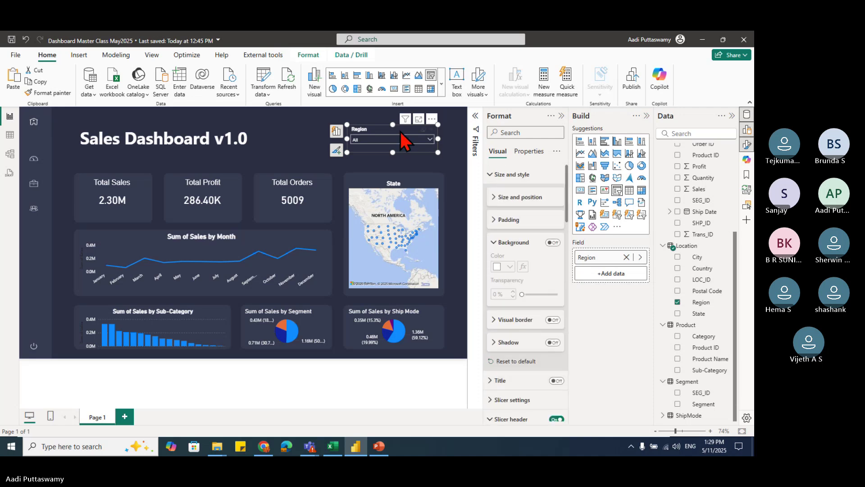
left_click(492, 177)
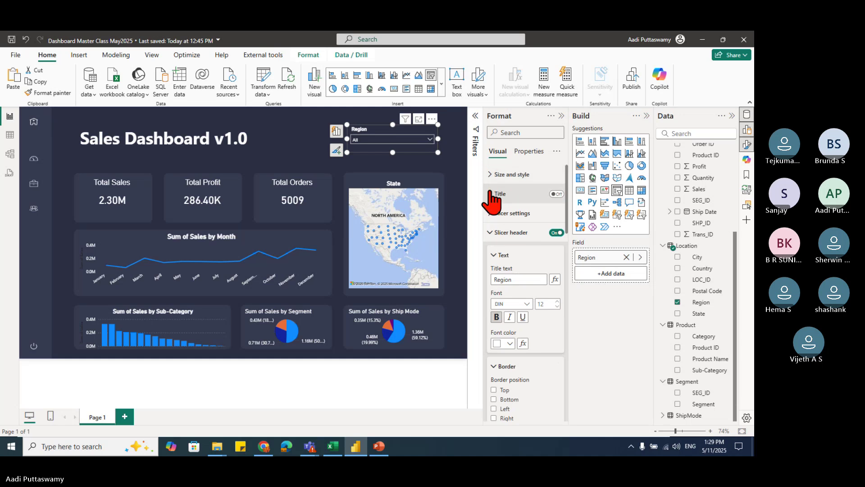
left_click(490, 232)
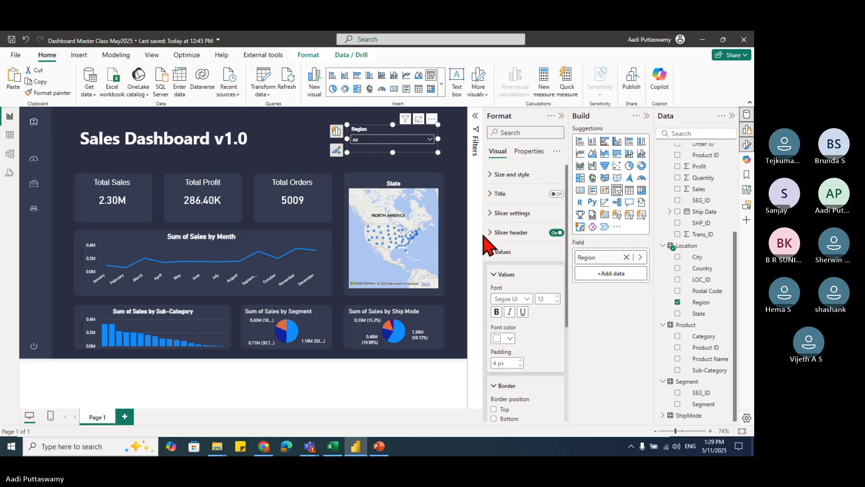
scroll(517, 262, "down", 5)
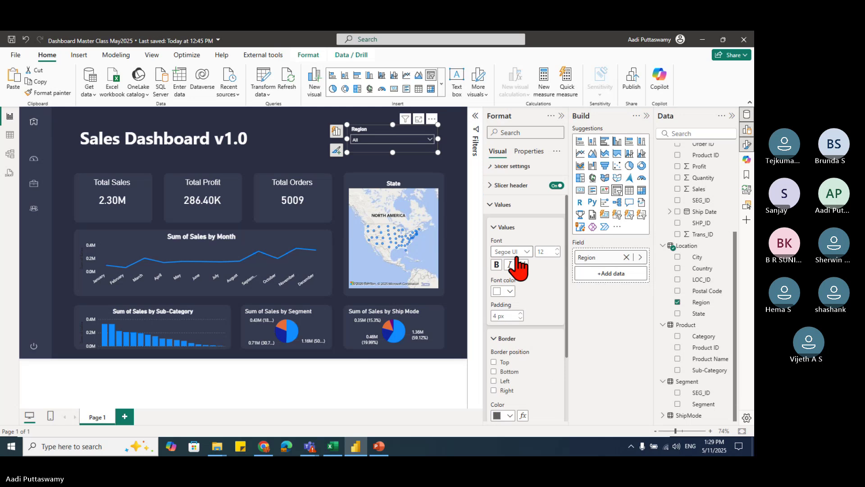
scroll(514, 241, "up", 3)
left_click(509, 290)
left_click(516, 141)
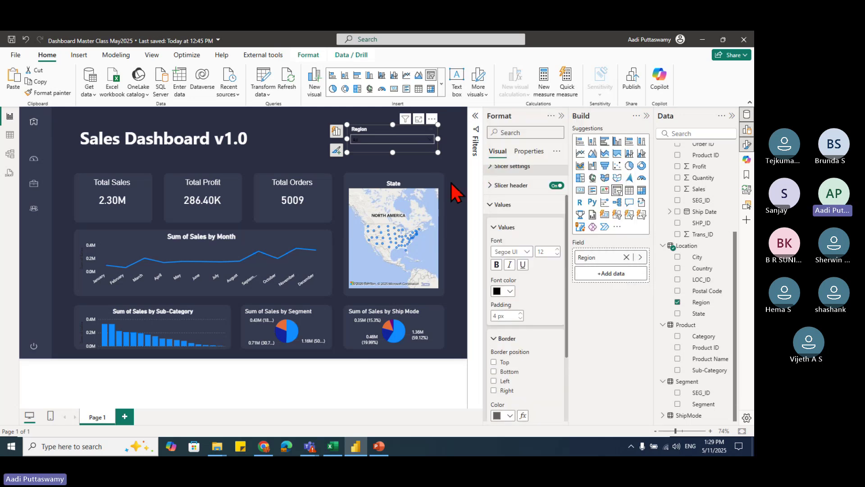
left_click(429, 140)
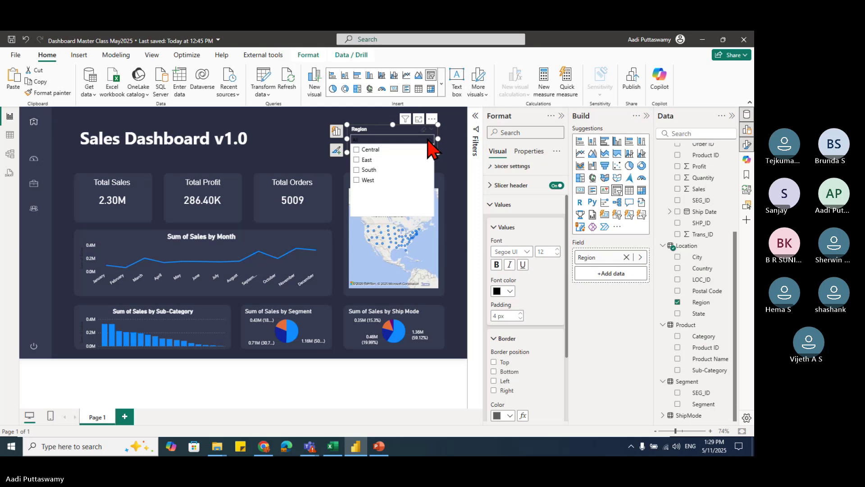
left_click(428, 141)
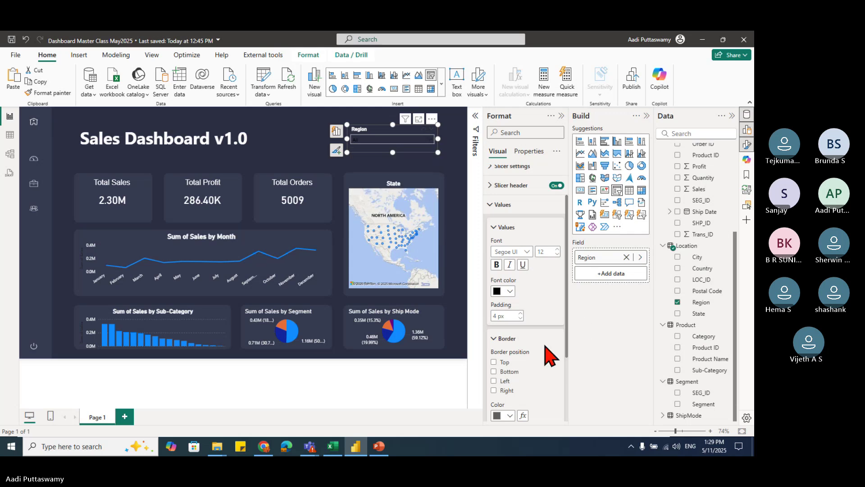
Step: Change the font of the Region slicer's values to Arial
scroll(543, 355, "down", 3)
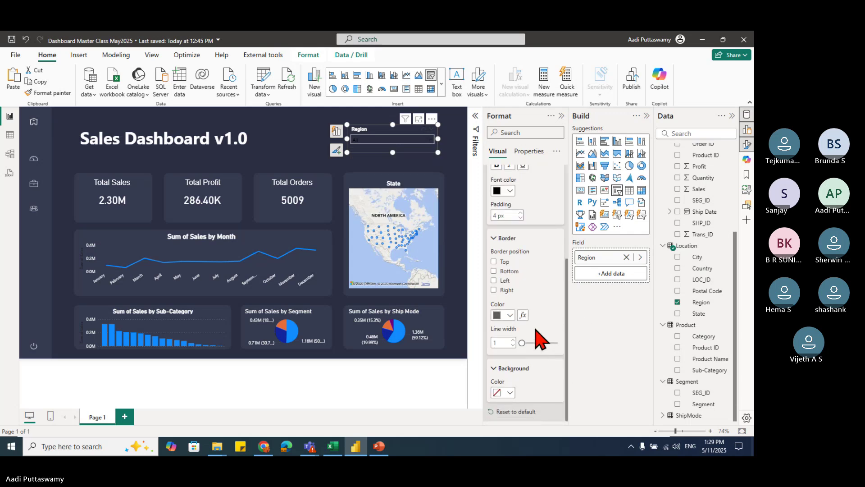
scroll(522, 359, "up", 3)
scroll(522, 358, "down", 3)
scroll(522, 358, "up", 3)
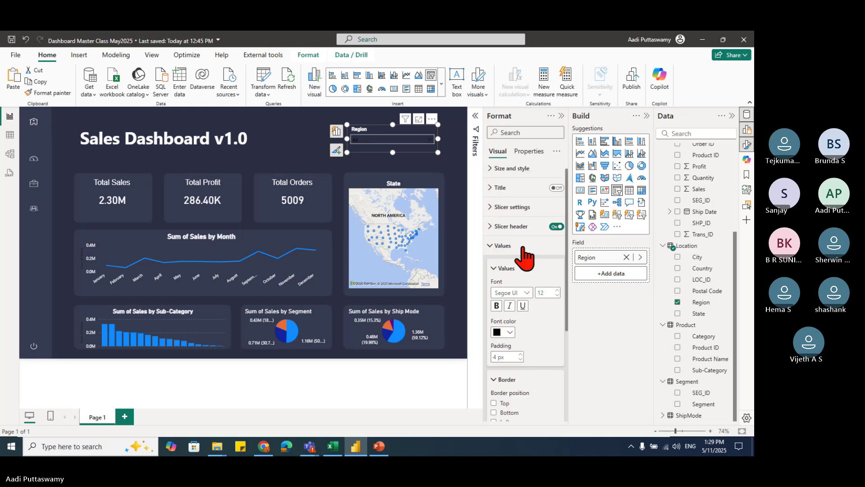
left_click(527, 292)
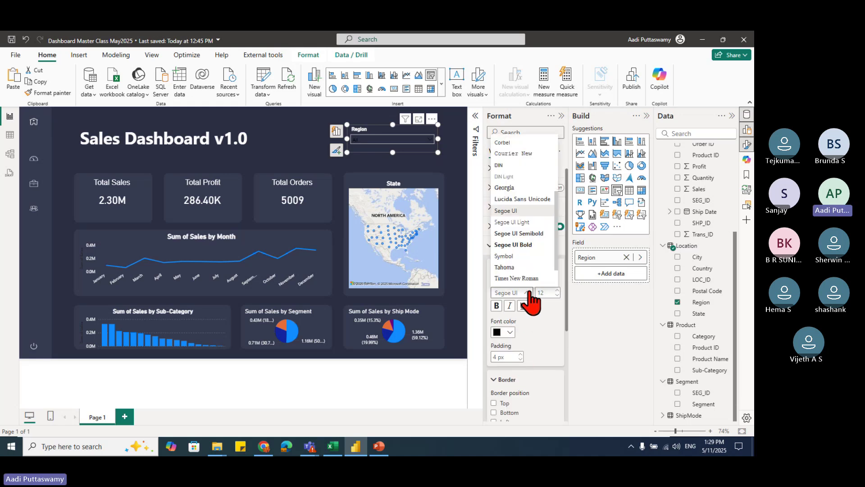
scroll(519, 180, "up", 5)
left_click(512, 151)
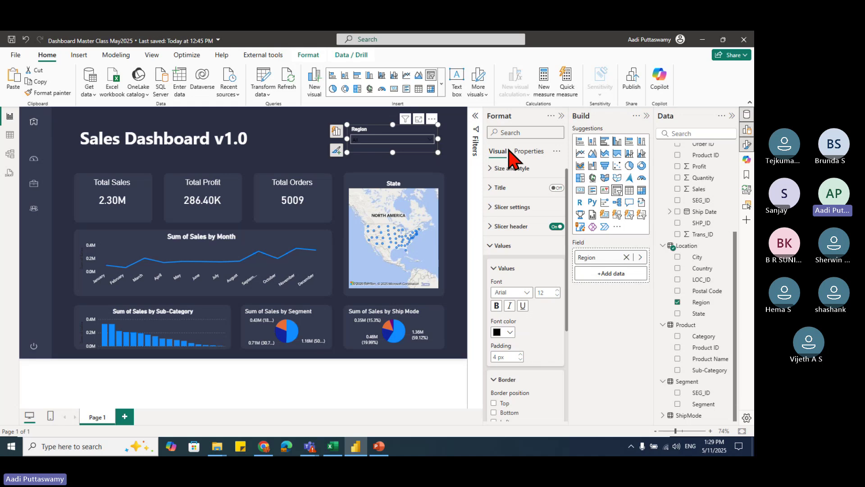
Step: Try the recently used red and a dark gray as font color for the Region slicer's values
scroll(530, 344, "down", 2)
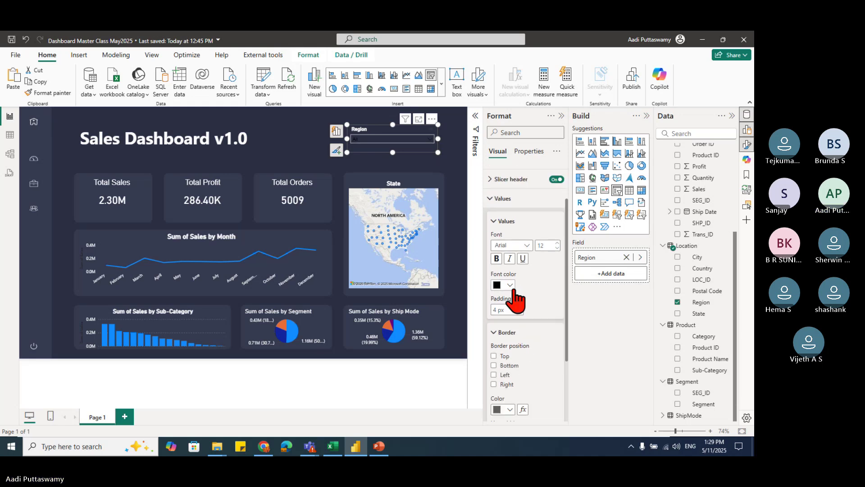
left_click(510, 286)
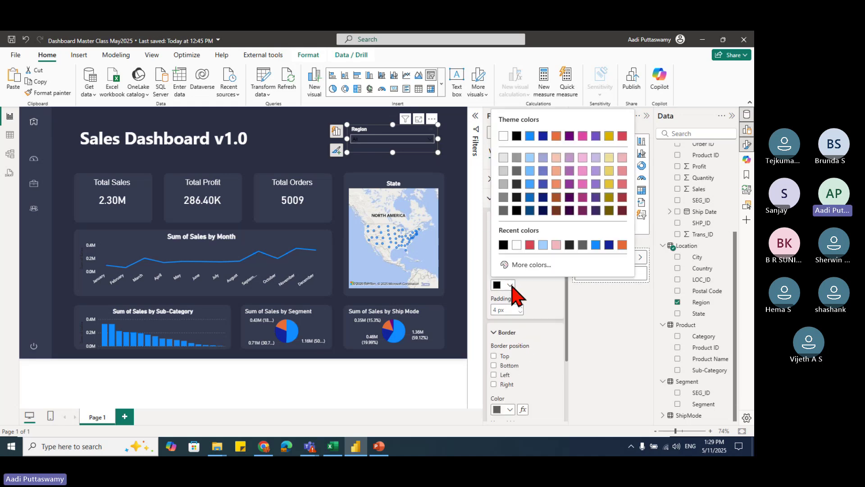
left_click(530, 245)
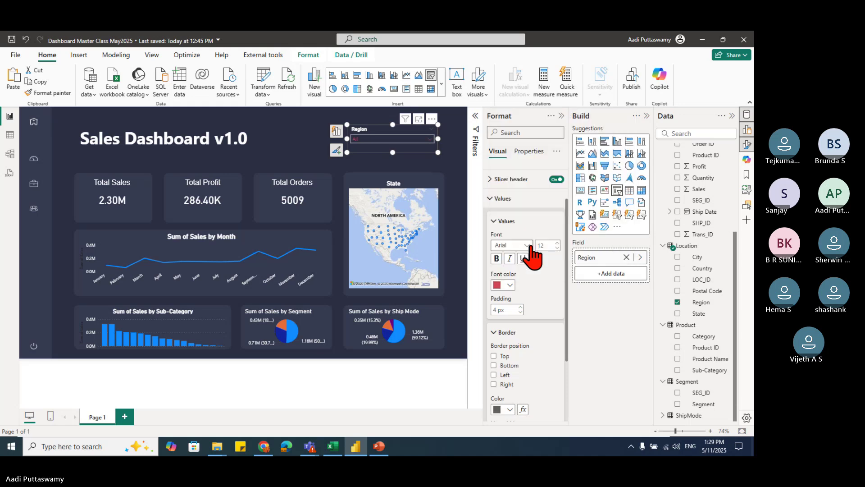
left_click(509, 285)
left_click(503, 210)
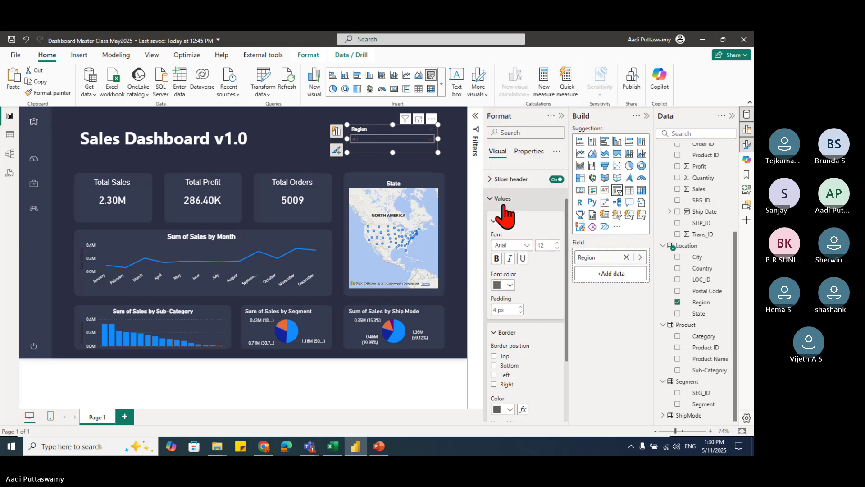
Step: Set the background color of the Region slicer's values to light gray and check the expanded dropdown list
left_click(503, 206)
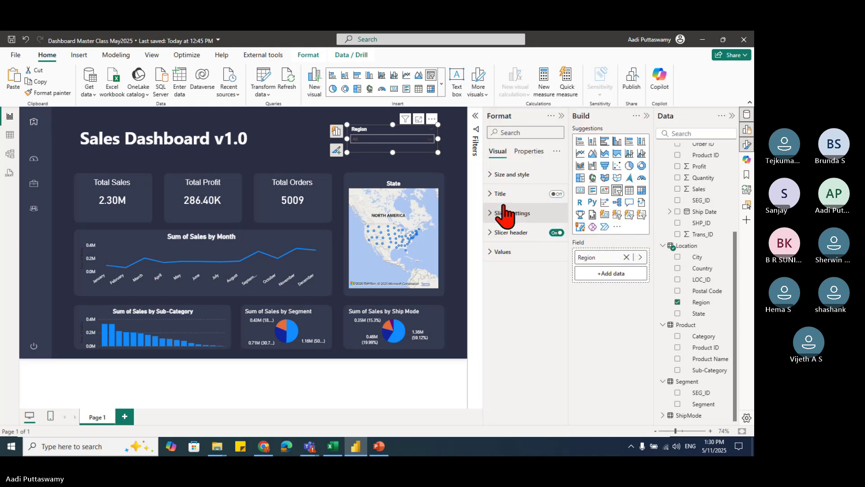
left_click(518, 254)
scroll(530, 325, "down", 2)
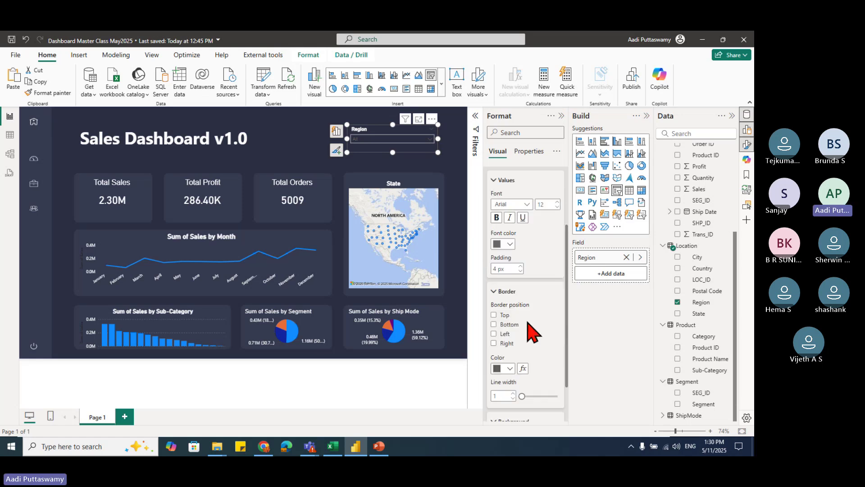
scroll(533, 332, "down", 1)
scroll(525, 332, "up", 1)
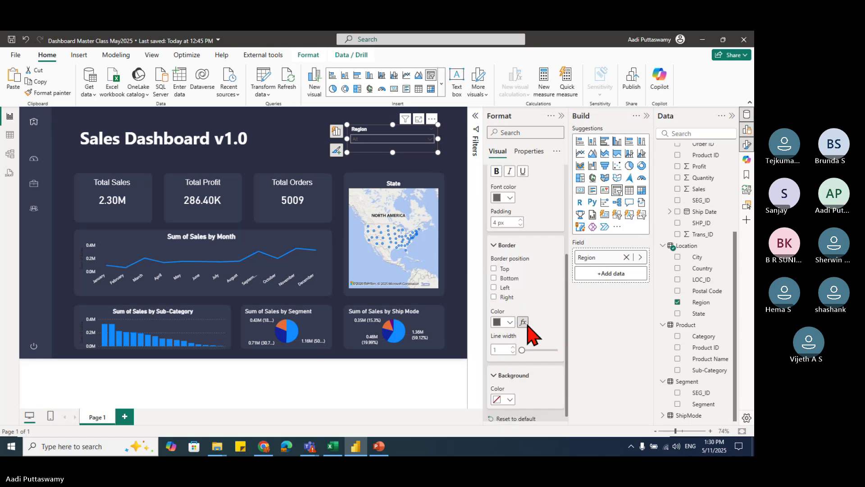
scroll(526, 380, "down", 1)
left_click(510, 392)
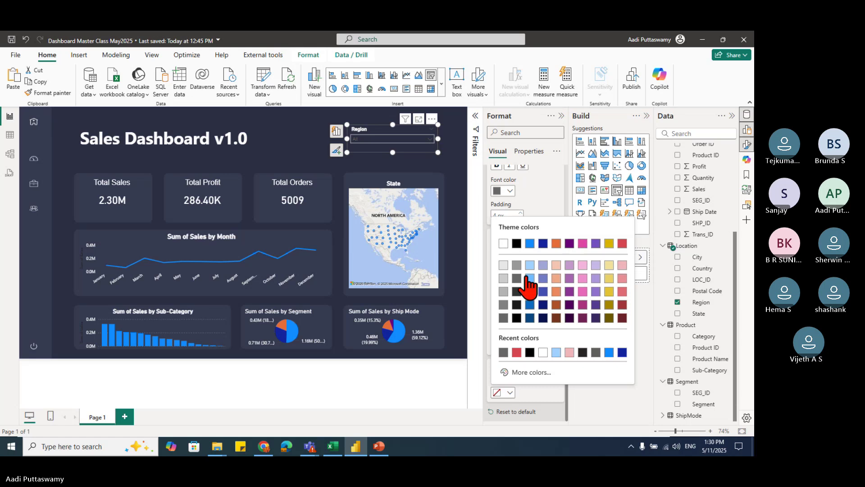
left_click(503, 279)
left_click(424, 140)
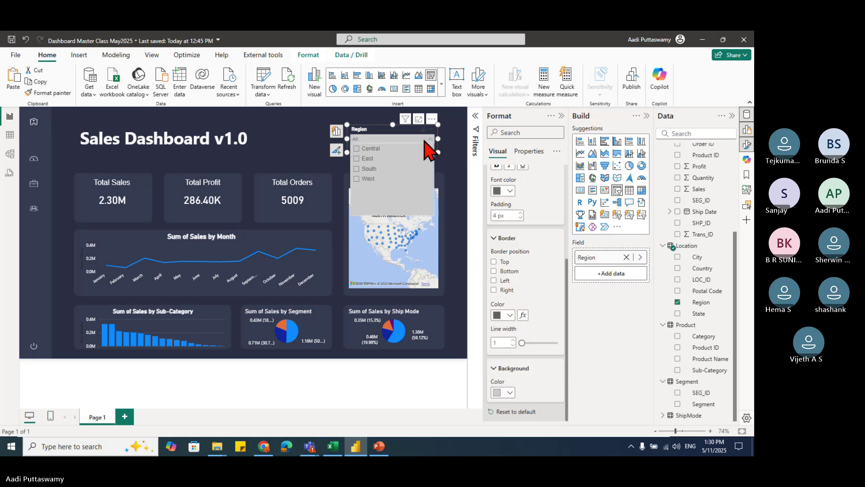
left_click(418, 139)
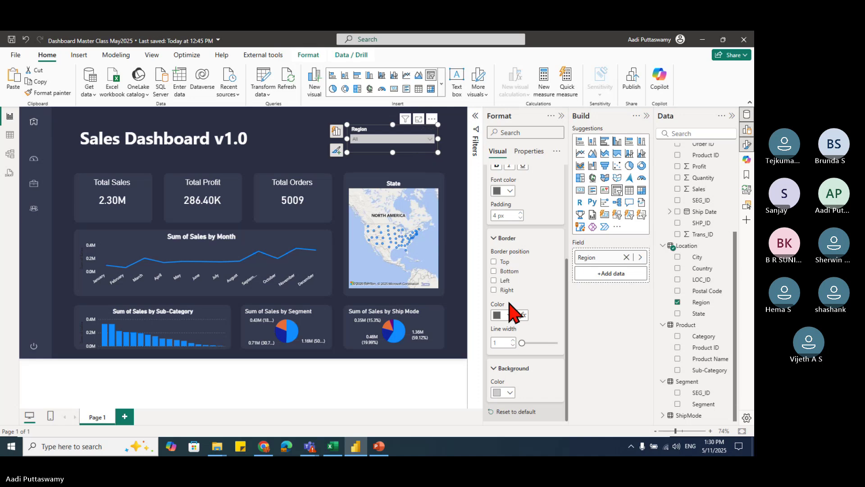
Step: Set the font color of the Region slicer's values to black against the light gray background
scroll(509, 311, "up", 1)
scroll(508, 309, "up", 3)
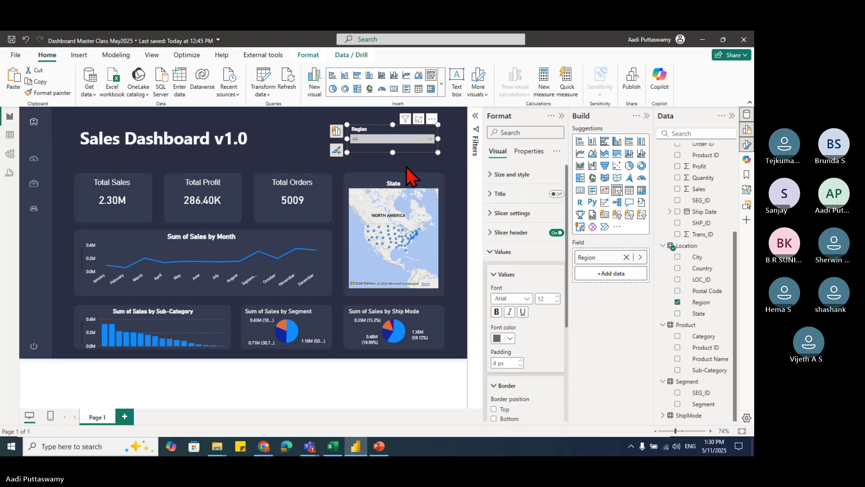
scroll(534, 381, "down", 2)
scroll(534, 381, "down", 2)
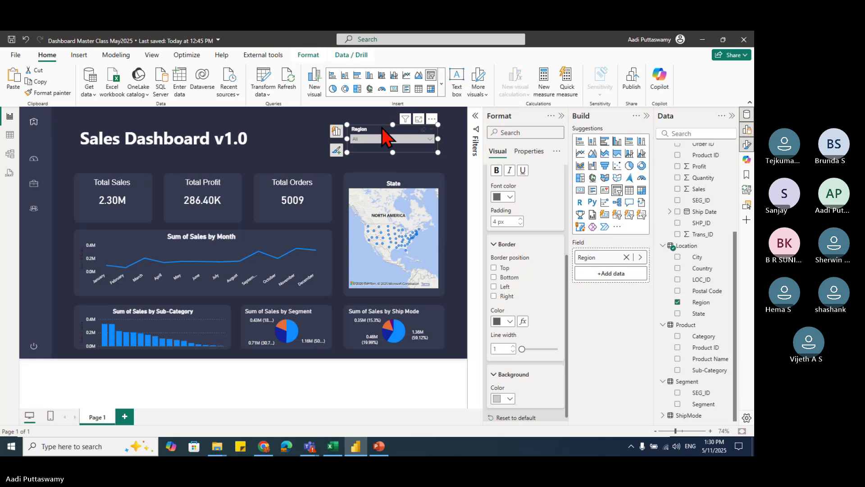
scroll(523, 329, "up", 3)
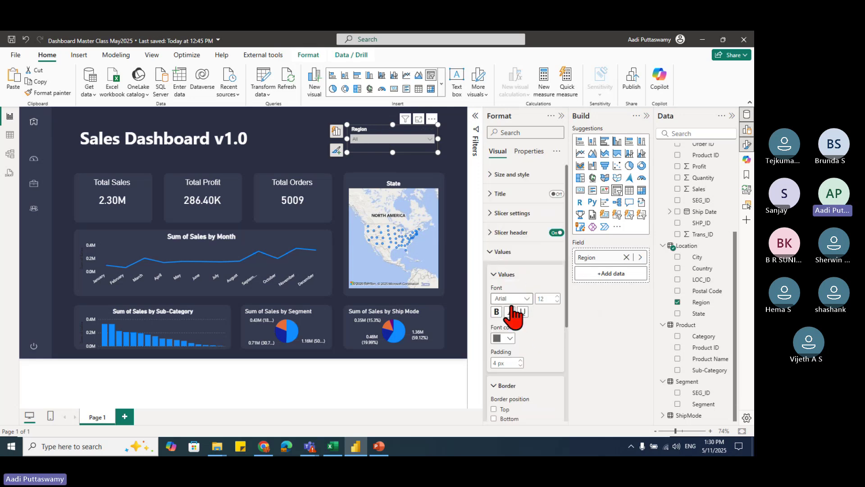
left_click(510, 339)
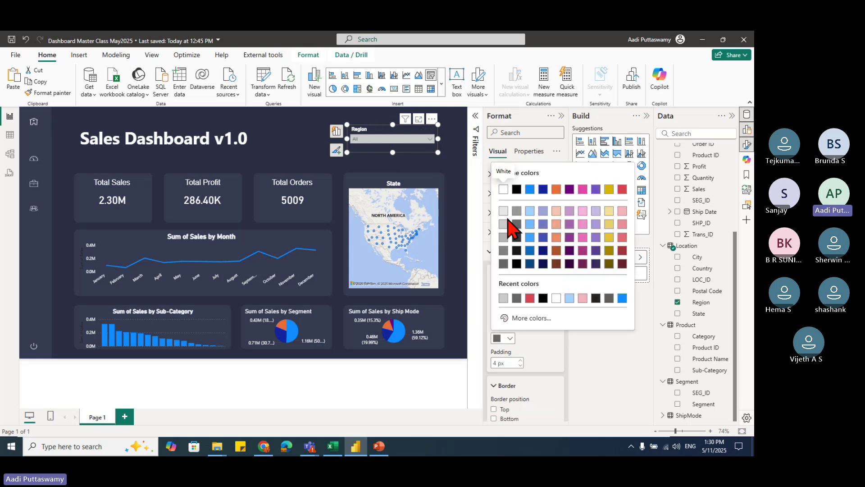
left_click(517, 189)
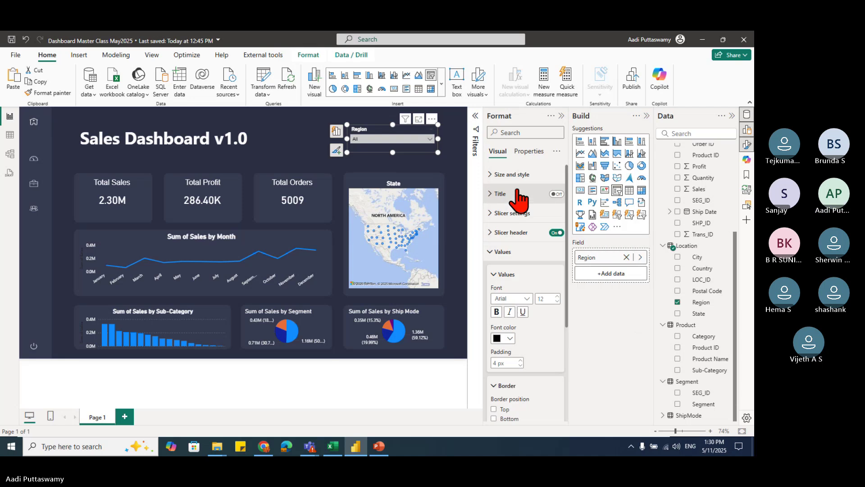
Step: Filter the dashboard to the Central region with the slicer and inspect a state on the map
left_click(430, 139)
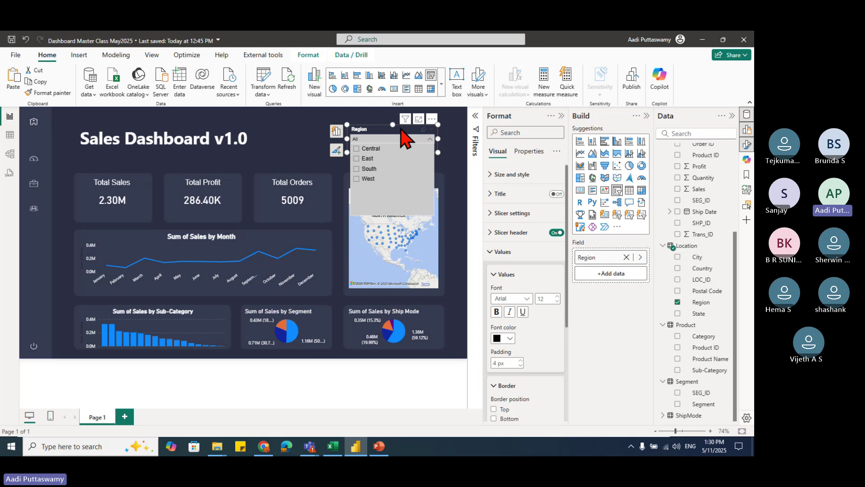
left_click(357, 149)
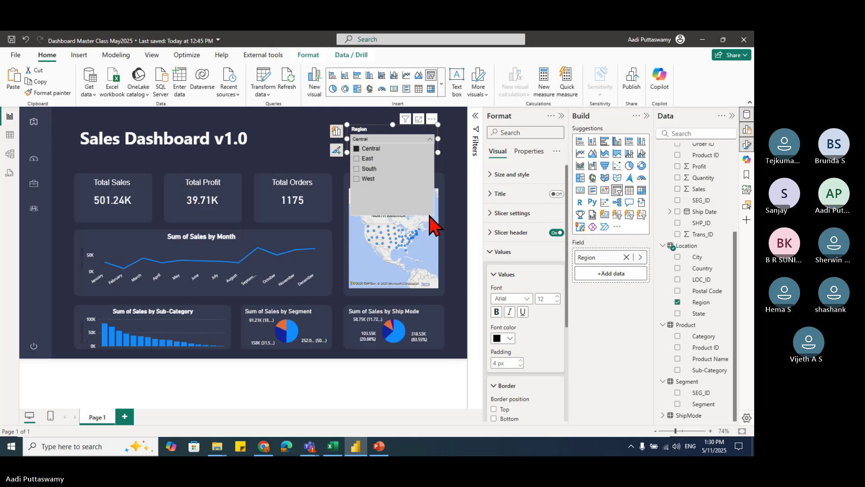
left_click(453, 187)
mouse_move(381, 258)
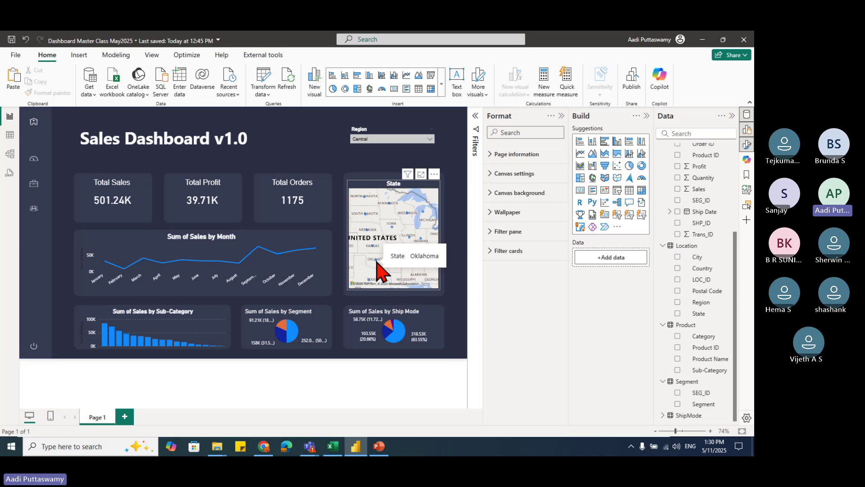
Step: Filter the dashboard to the West region with the Region slicer and check how the State map responds
left_click(395, 139)
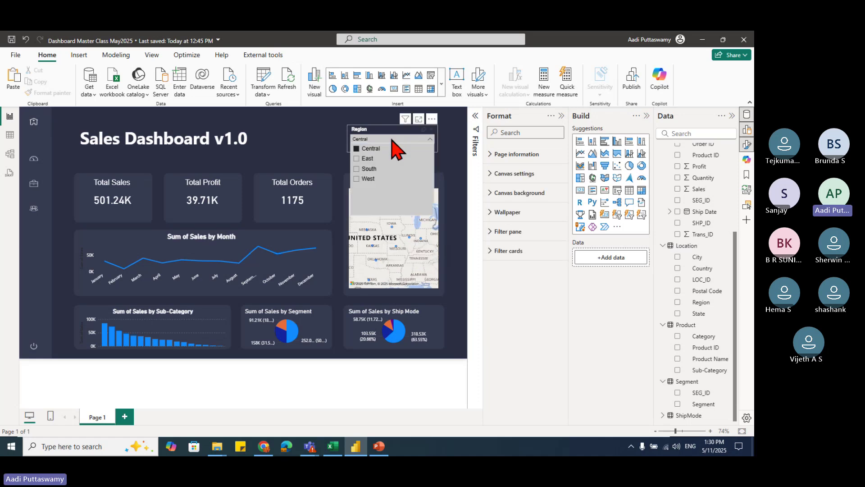
left_click(359, 179)
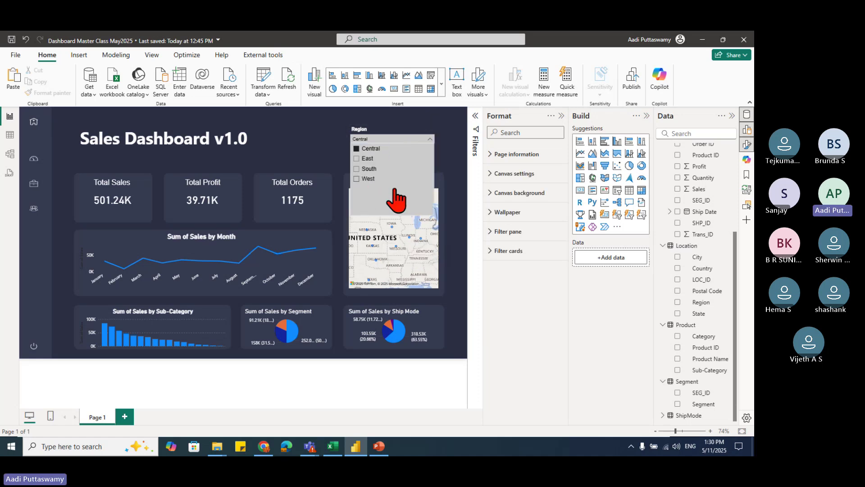
left_click(454, 179)
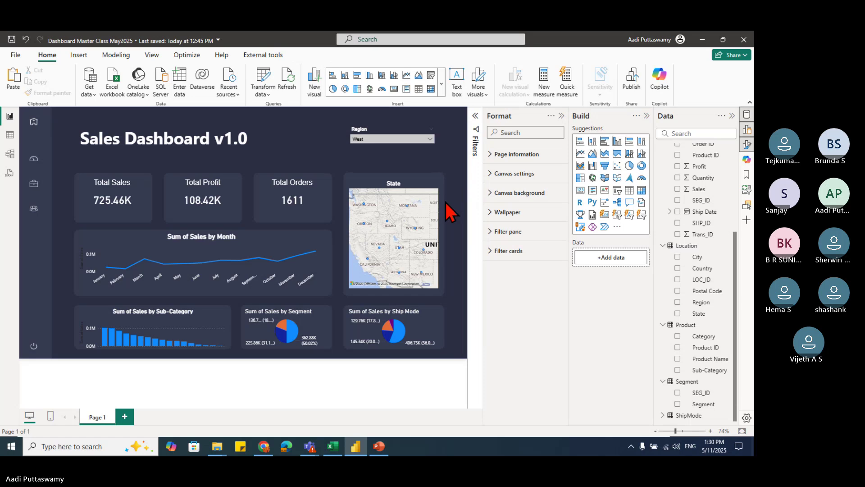
Step: Convert the State map into a clustered bar chart and filter the page to the Central region
left_click(371, 215)
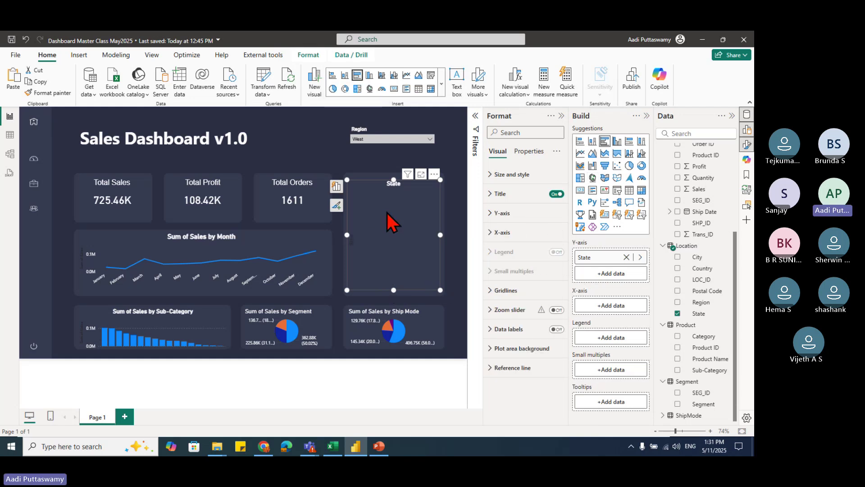
left_click(364, 140)
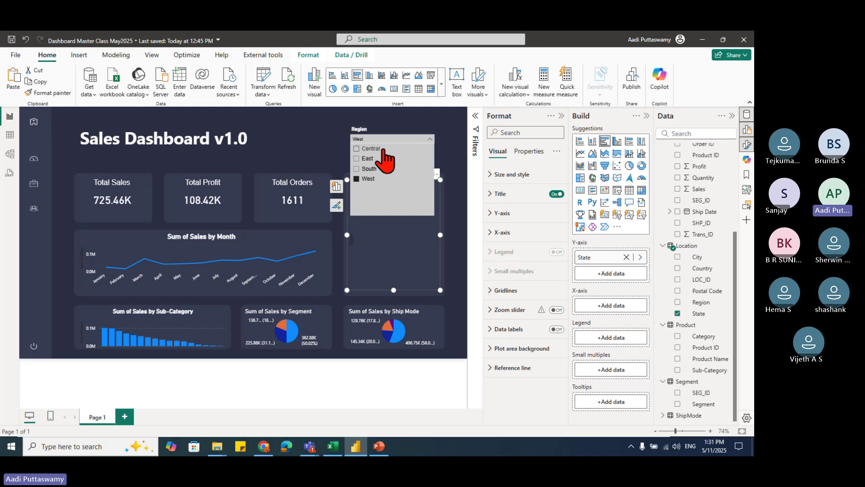
left_click(377, 148)
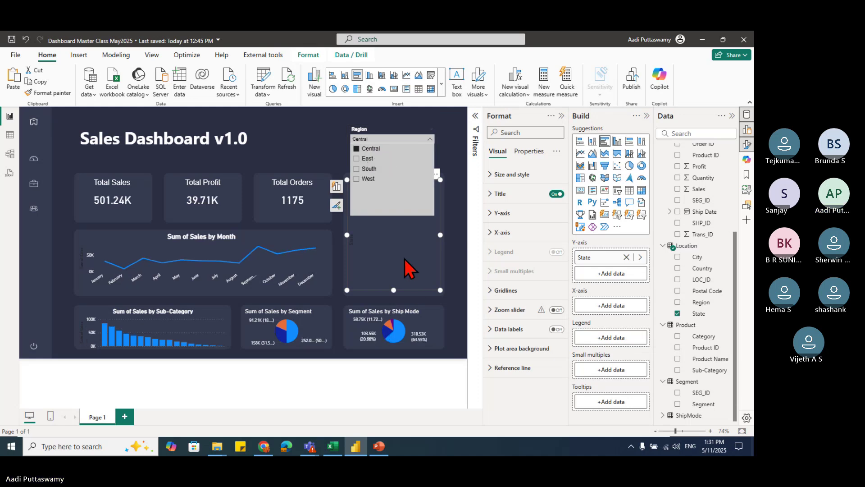
left_click(420, 280)
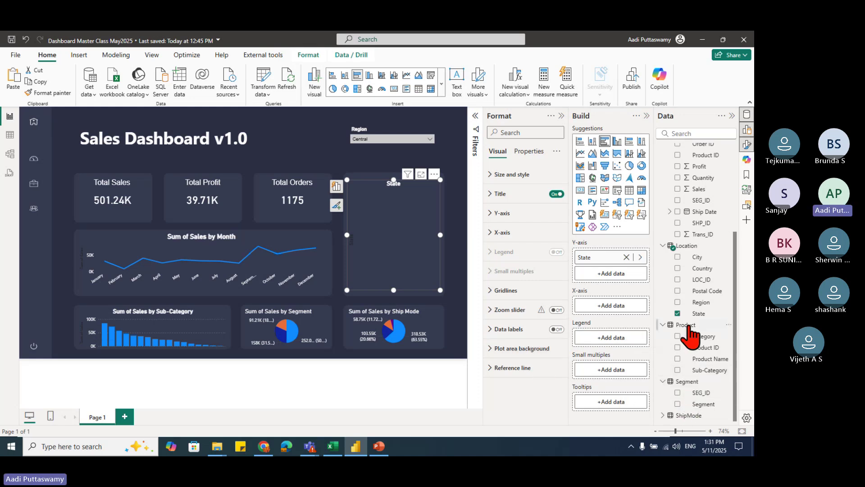
Step: Add the Sales field to the State bar chart as its X-axis value
scroll(689, 304, "up", 1)
scroll(689, 301, "up", 2)
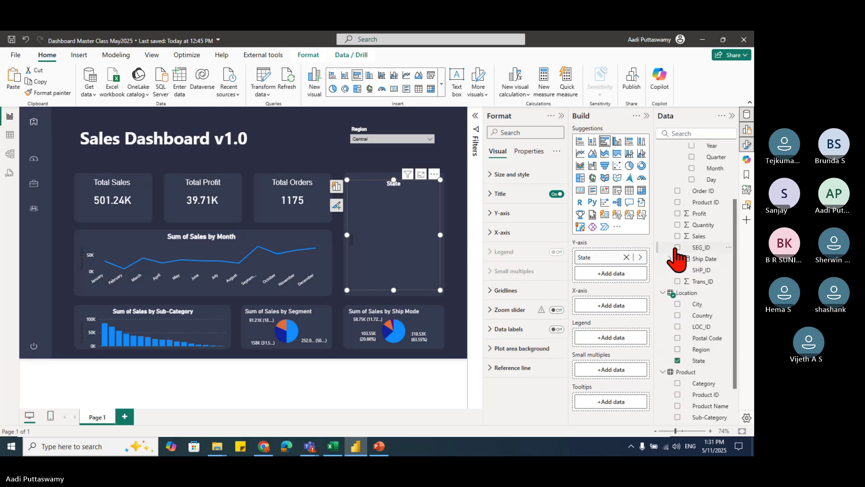
left_click(678, 236)
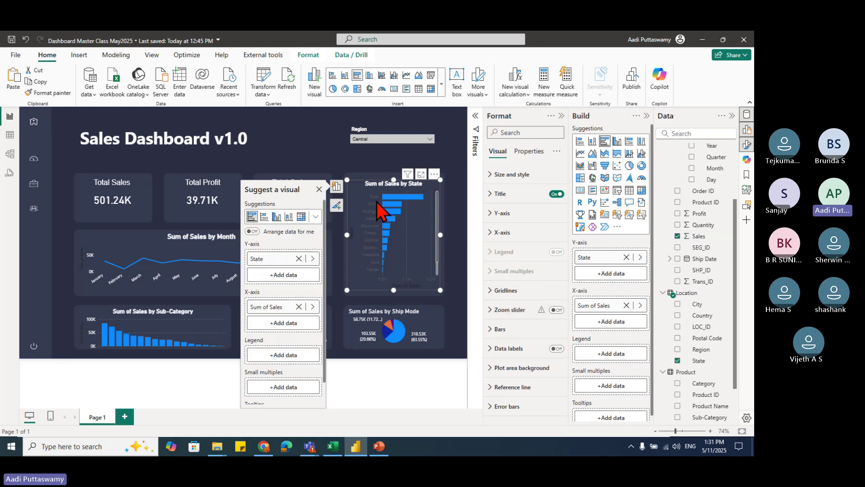
Step: Set the color of the Y-axis values on the Sum of Sales by State chart to white
left_click(375, 216)
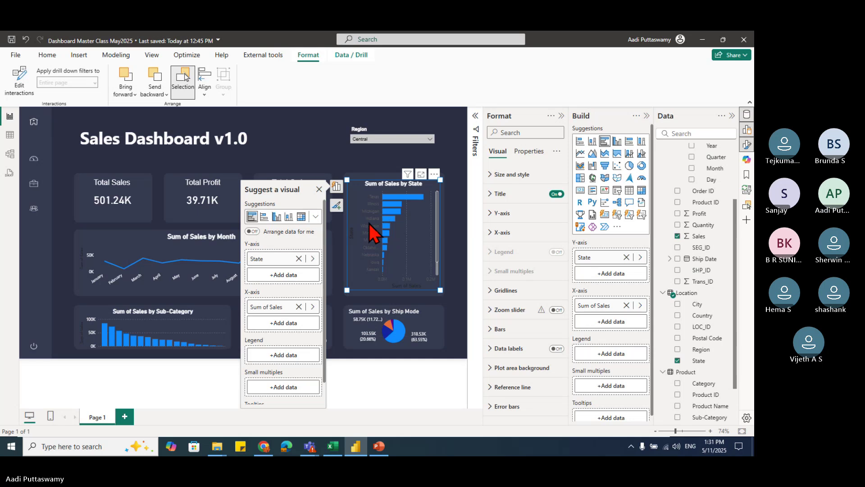
left_click(370, 232)
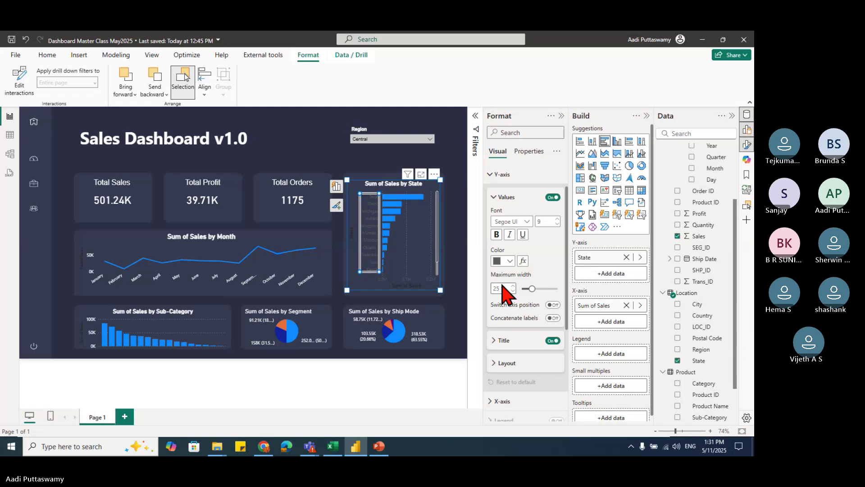
left_click(510, 261)
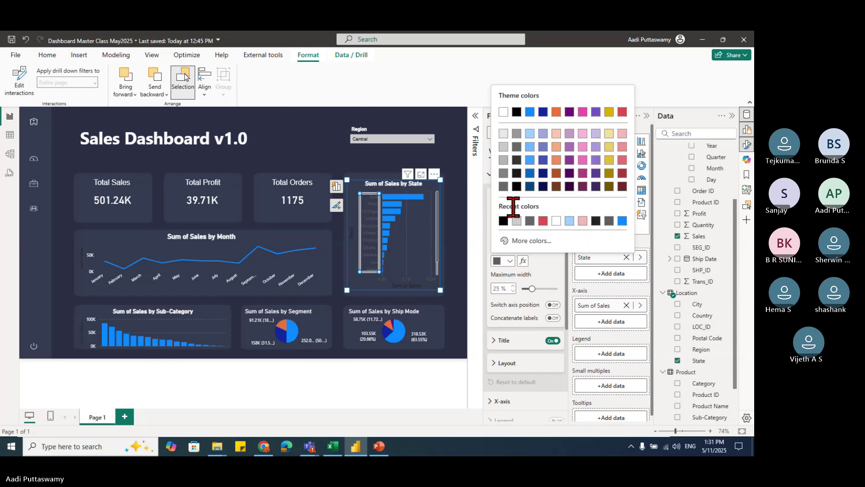
left_click(504, 113)
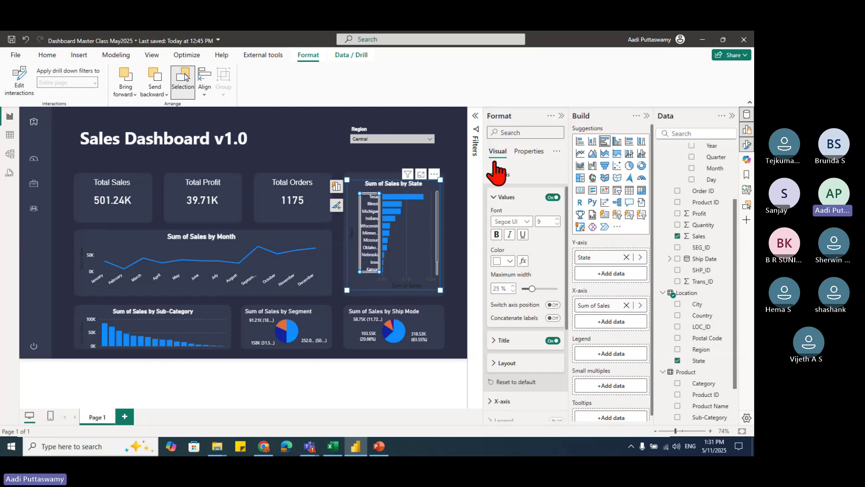
left_click(465, 276)
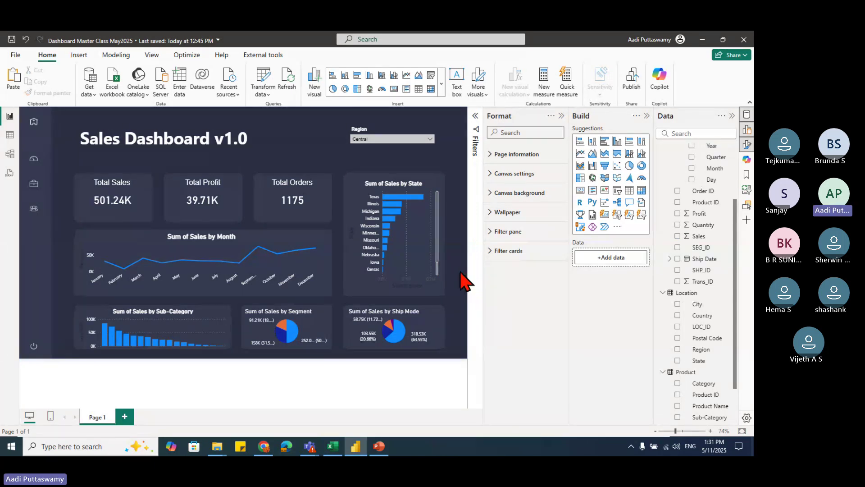
Step: Switch the Region slicer from Central to West and check the sales by state bar chart
left_click(382, 140)
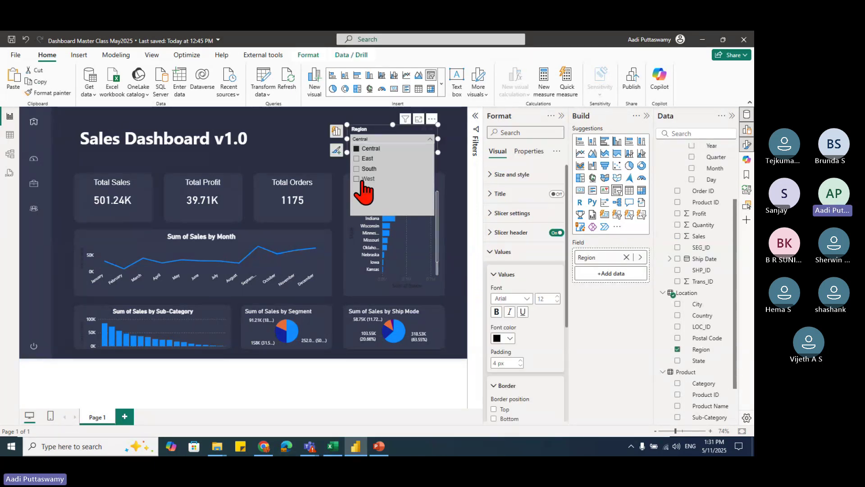
key("Down")
key("Down")
key("Down")
key("space")
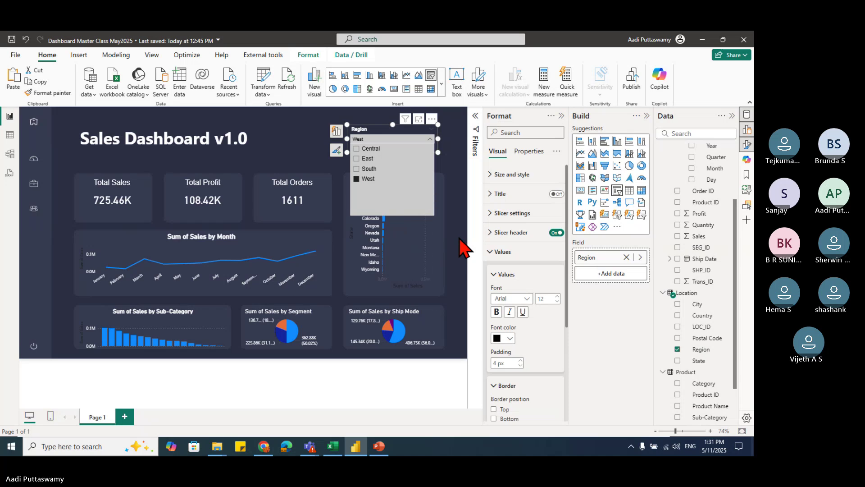
left_click(462, 245)
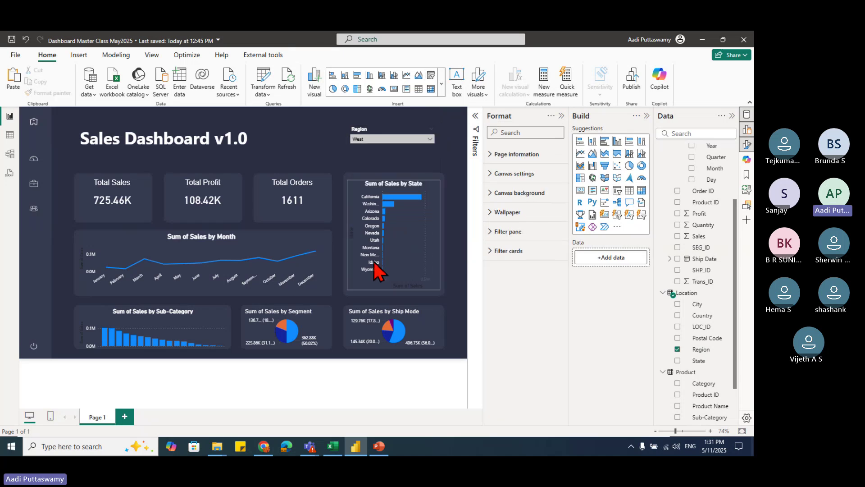
Step: Collapse the Data, Build and Format panes to give the report canvas more room
left_click(733, 116)
left_click(732, 116)
left_click(733, 117)
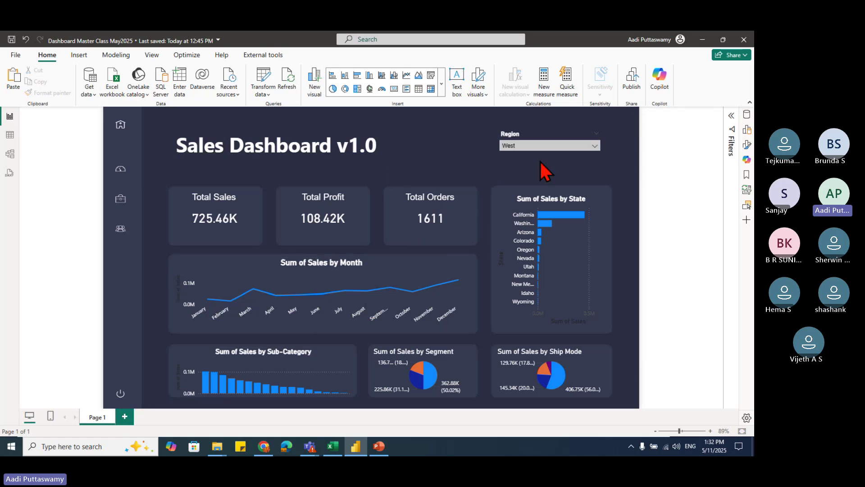
Step: Test the Region slicer by filtering the dashboard to South and back to West
left_click(540, 145)
left_click(509, 181)
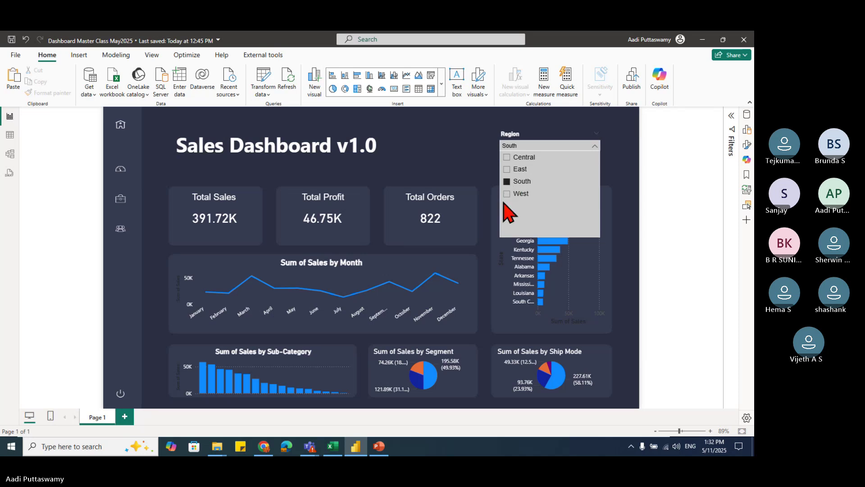
left_click(508, 194)
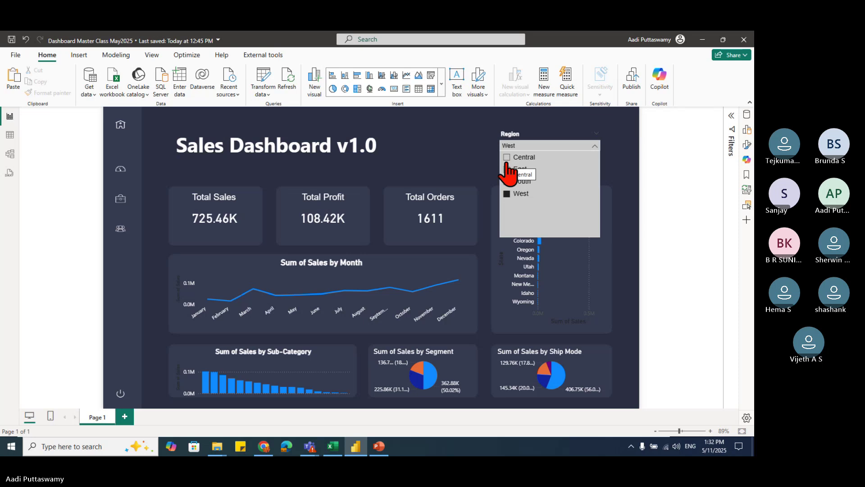
left_click(464, 183)
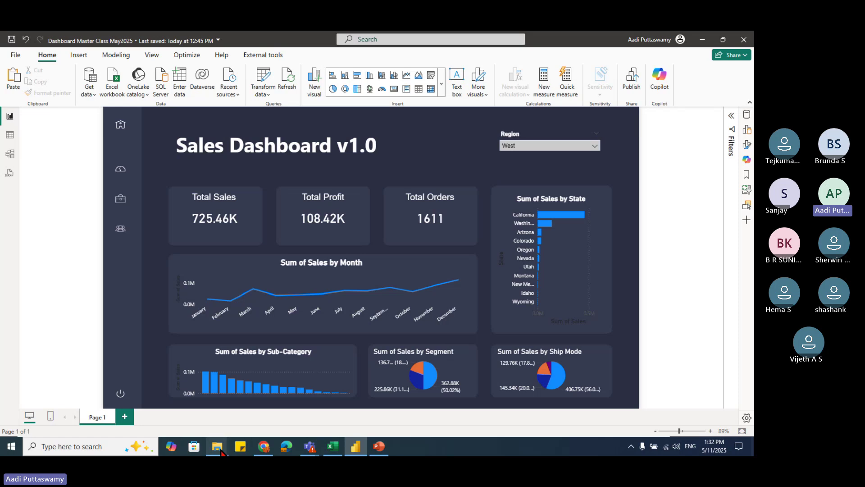
Step: Switch to the Dashboard Master Class folder in File Explorer and open Dashboard v1.0.xlsx in Excel
mouse_move(221, 444)
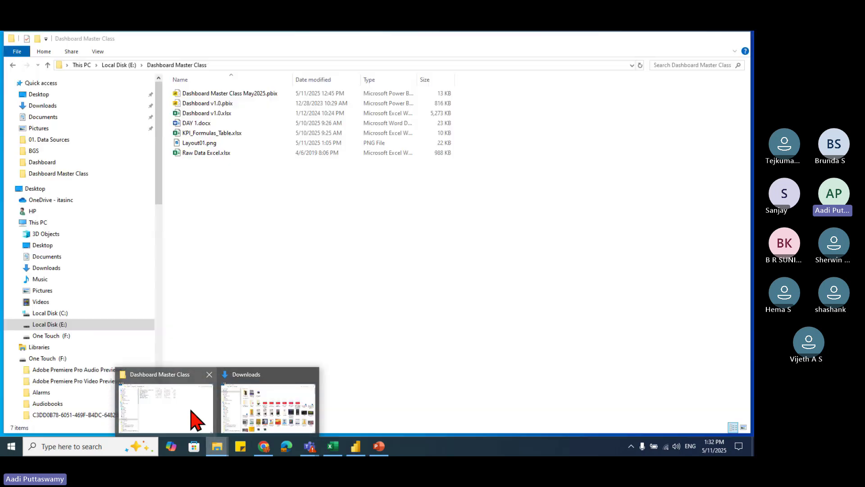
left_click(194, 414)
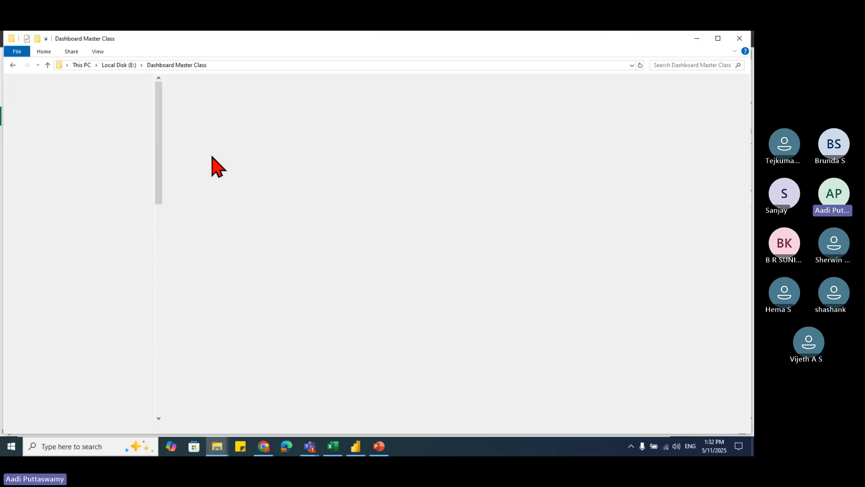
left_click(232, 114)
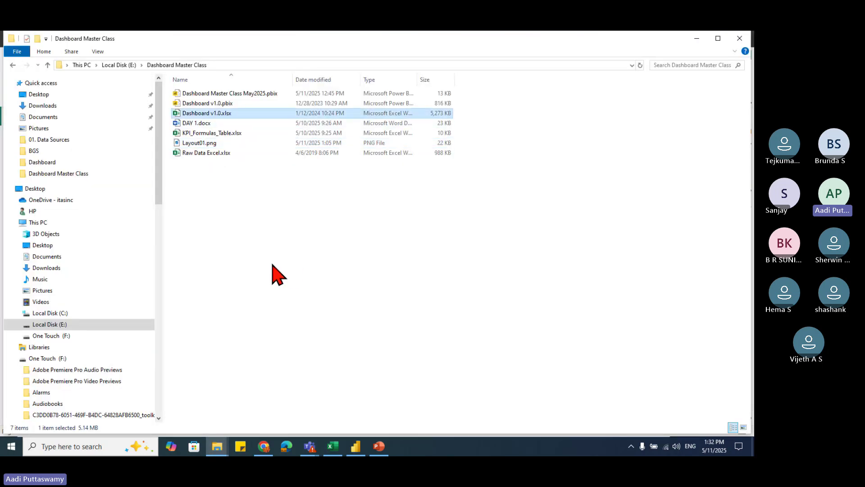
key("Return")
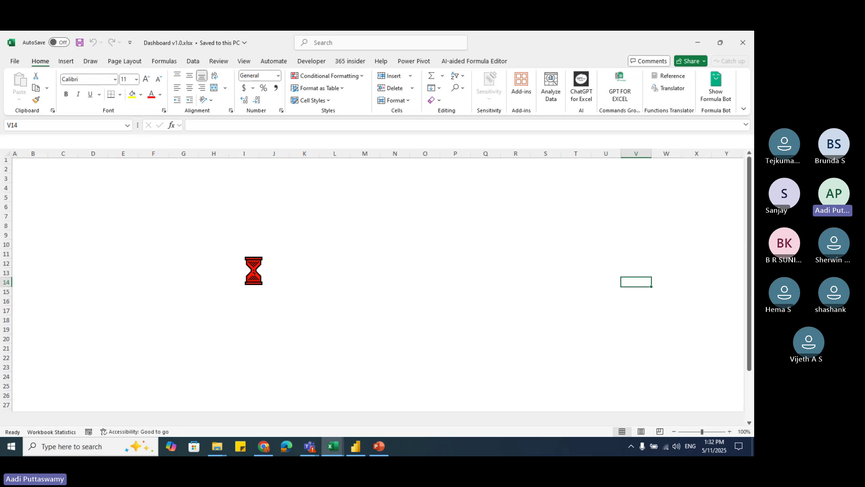
left_click(228, 126)
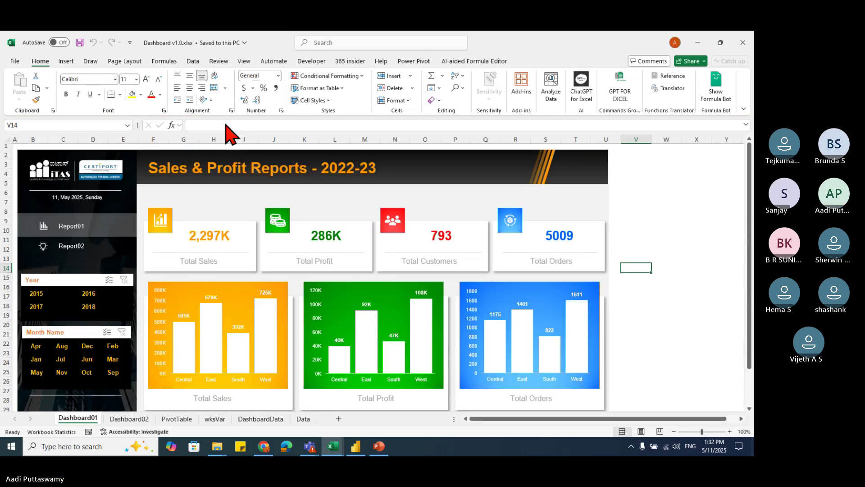
Step: Review the workbook's Dashboard02, PivotTable, wksVar, DashboardData and Data sheets, returning to Dashboard01
left_click(129, 419)
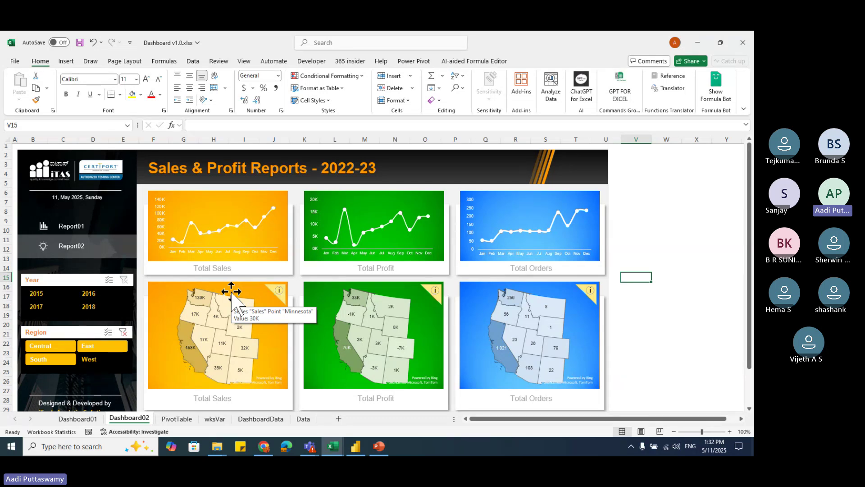
left_click(177, 419)
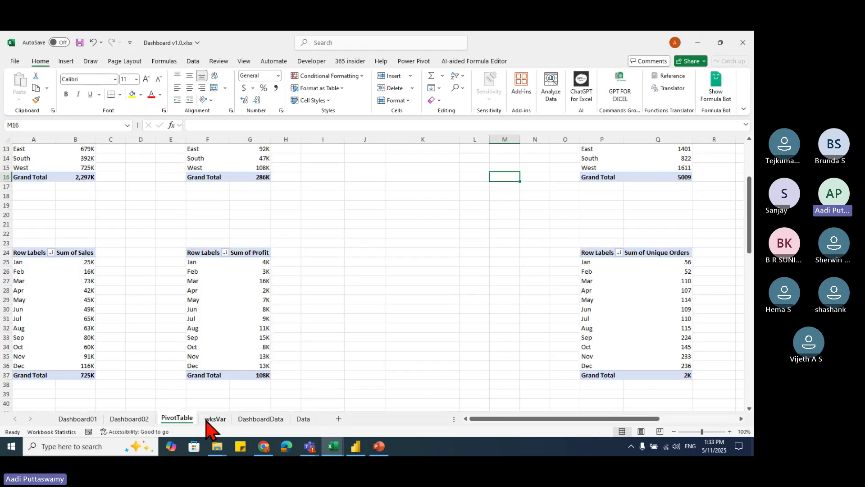
left_click(212, 418)
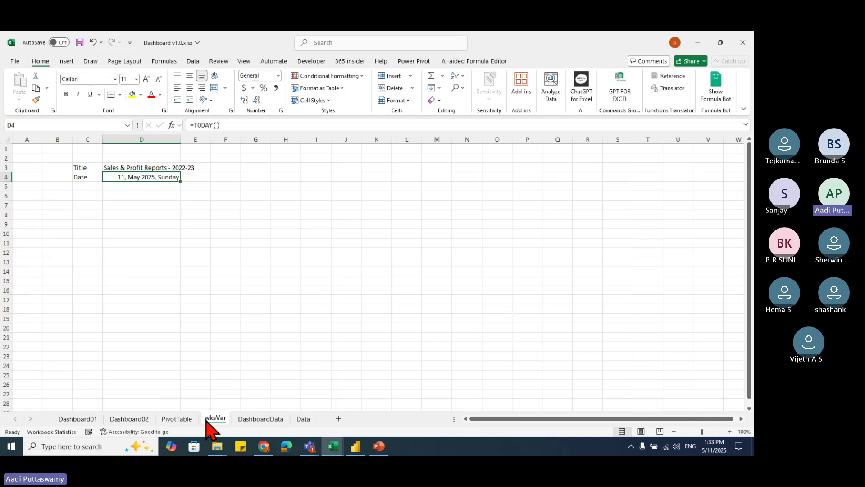
key("ctrl+Page_Down")
key("ctrl+Page_Down")
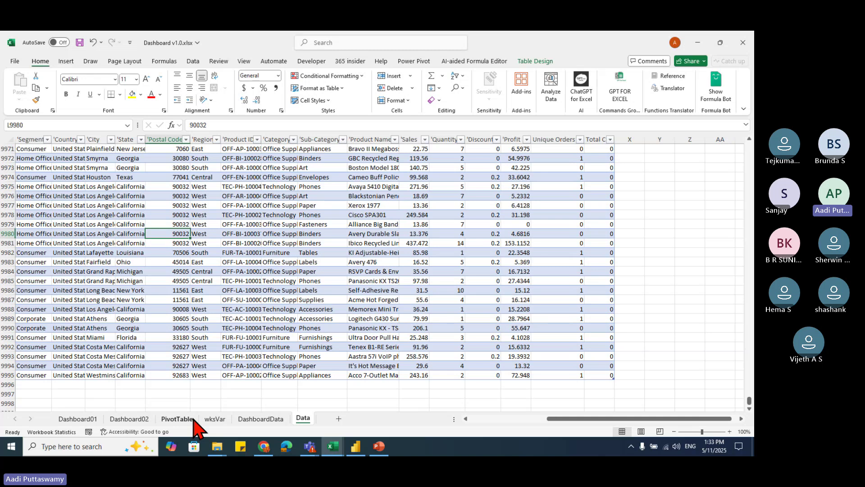
left_click(220, 418)
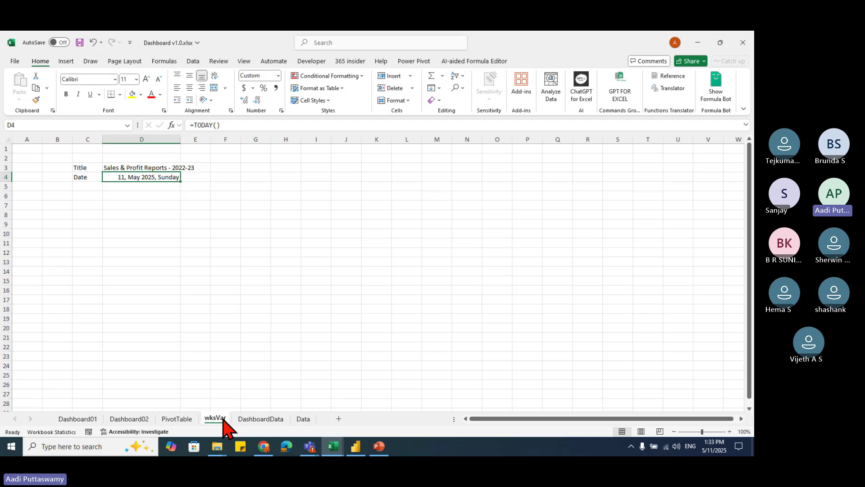
left_click(259, 419)
left_click(303, 419)
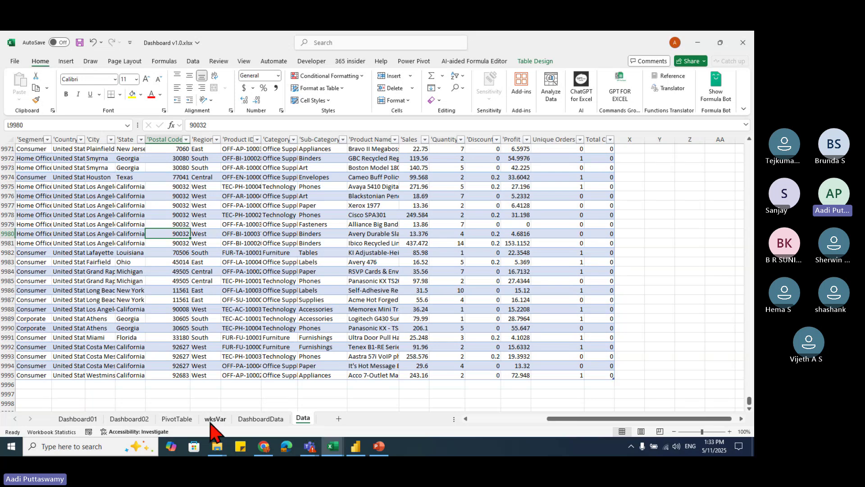
left_click(79, 418)
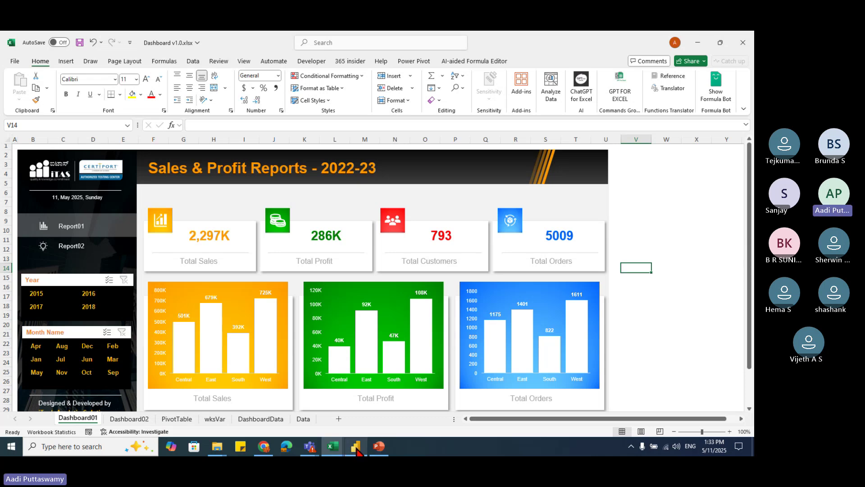
Step: Switch to the Microsoft Teams meeting window to view the meeting chat
left_click(309, 446)
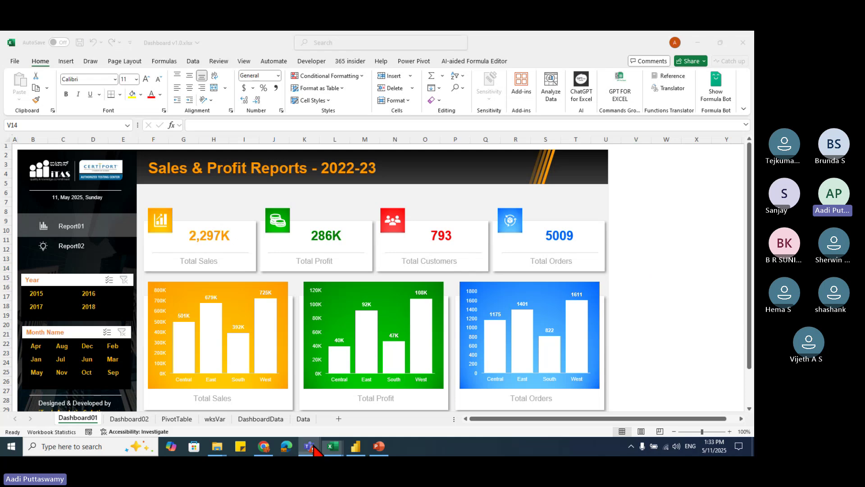
left_click(309, 422)
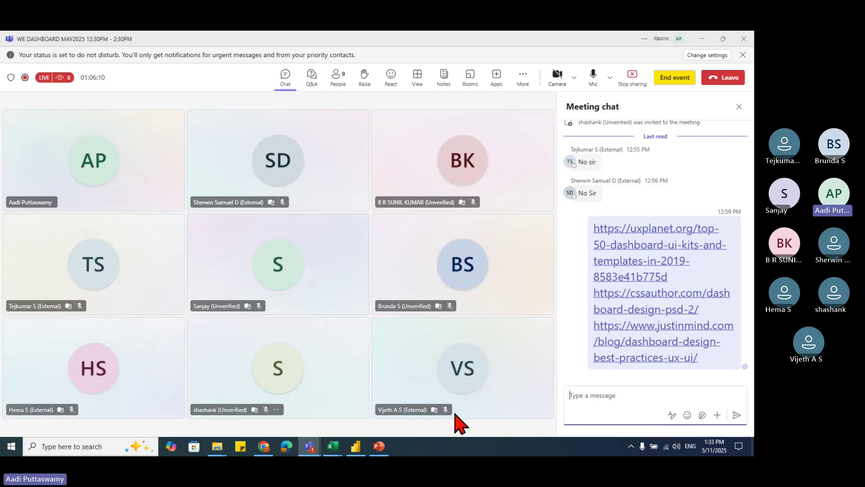
Step: Check the Teams meeting chat once more and return to the Excel dashboard workbook
left_click(703, 39)
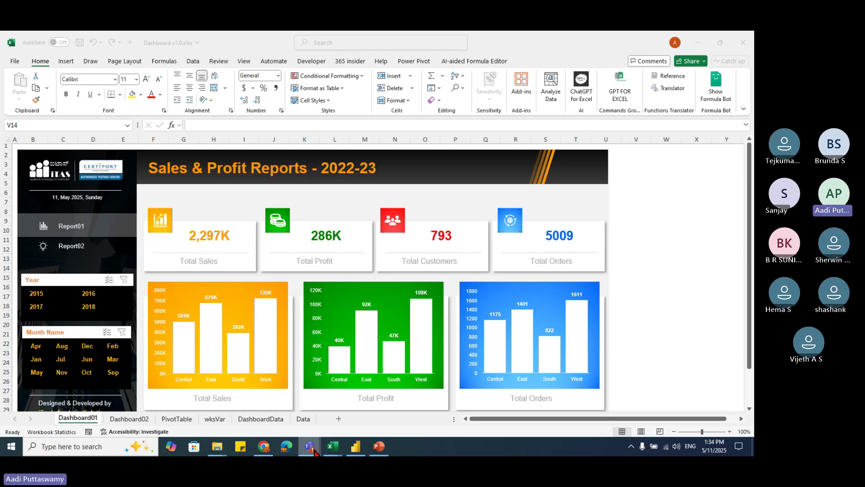
mouse_move(314, 449)
left_click(300, 378)
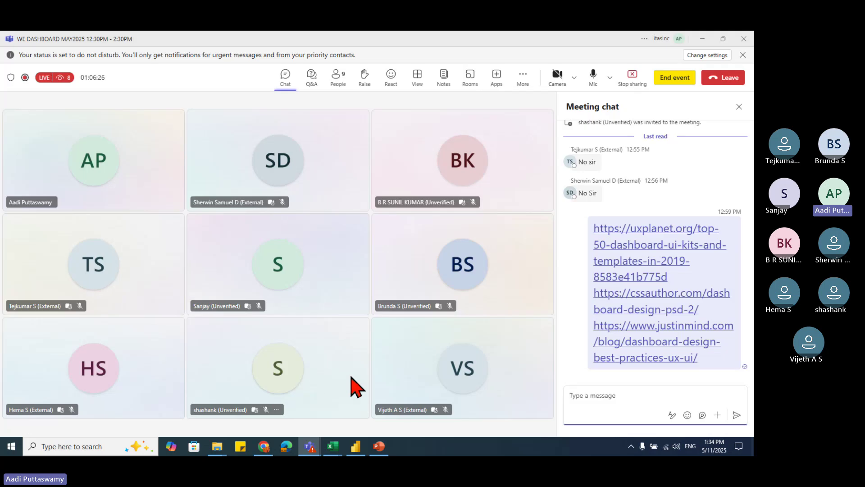
left_click(701, 39)
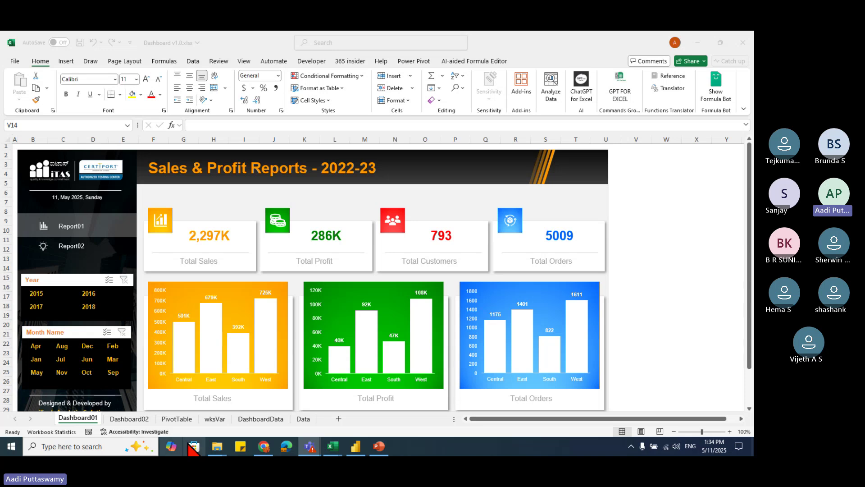
Step: Switch to the Dashboard Master Class folder in File Explorer and refresh its file list
mouse_move(217, 446)
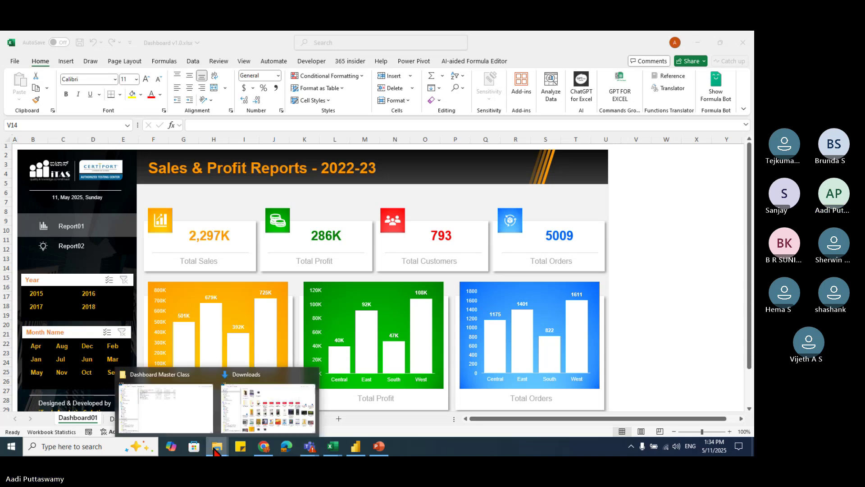
left_click(185, 412)
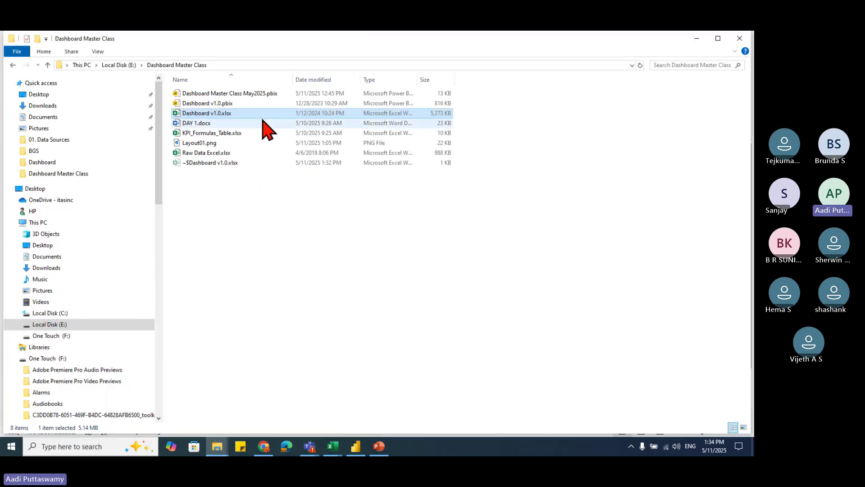
right_click(219, 194)
left_click(248, 233)
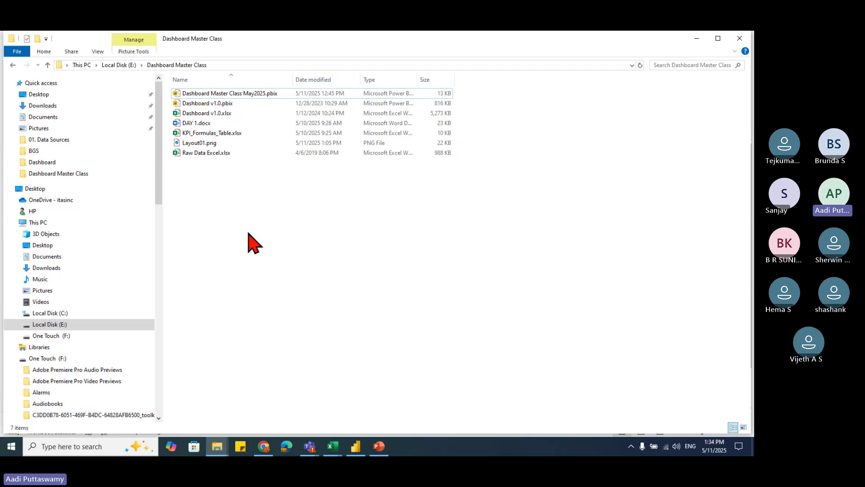
right_click(251, 208)
left_click(280, 236)
right_click(236, 221)
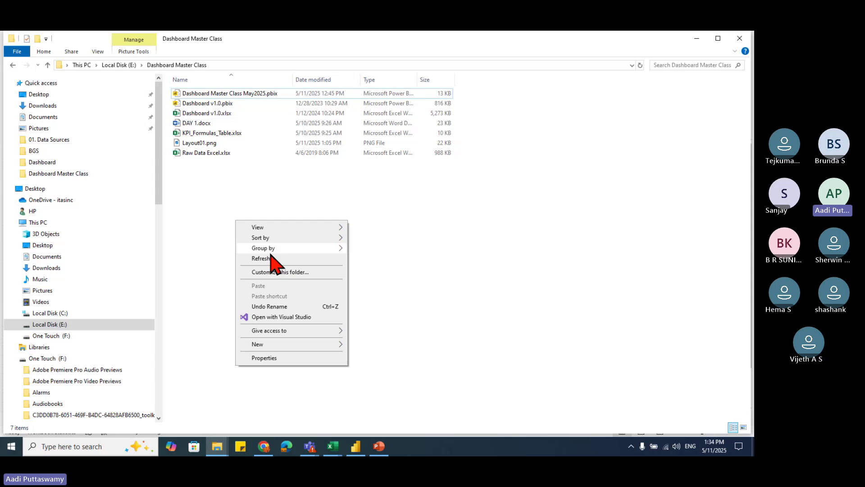
left_click(270, 258)
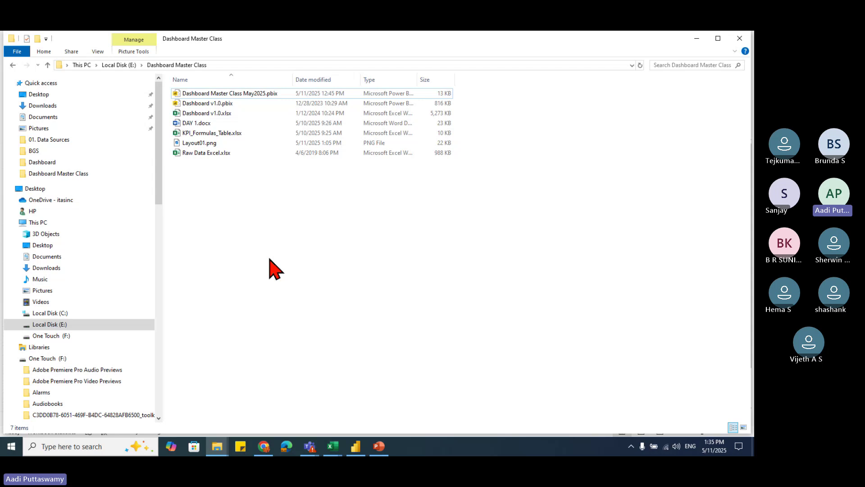
Step: Switch to Power BI Desktop and save the Dashboard Master Class May2025 report
left_click(359, 449)
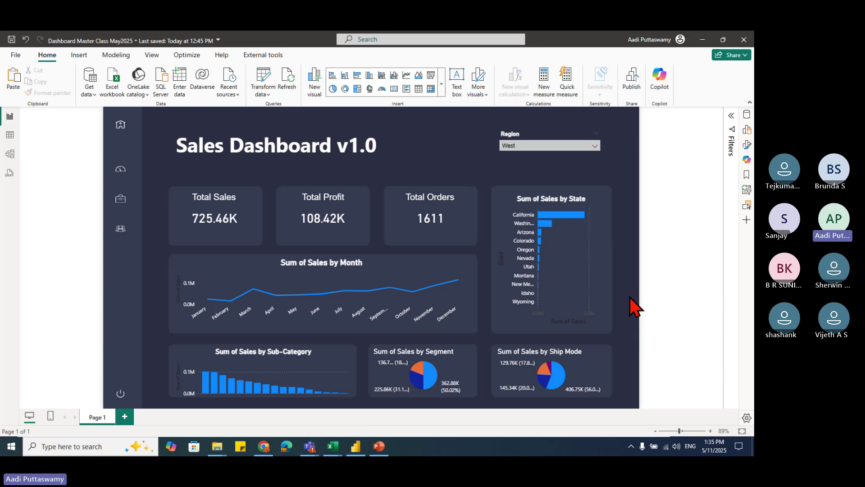
key("ctrl+s")
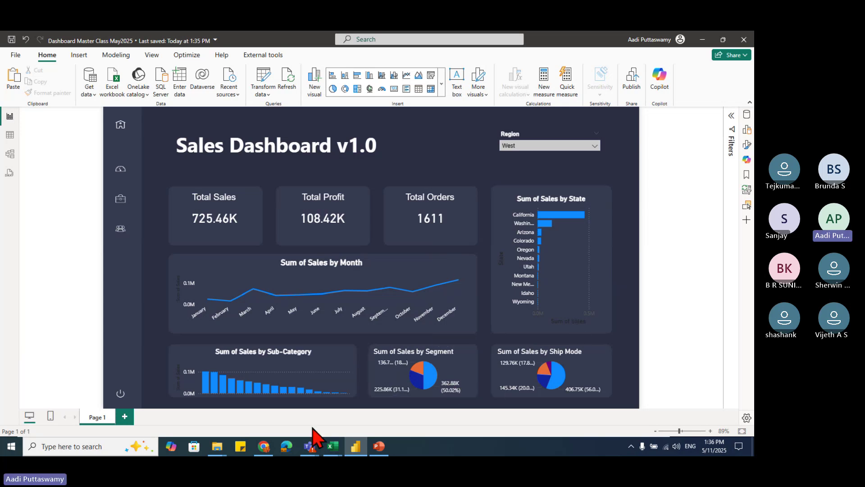
Step: Switch to the Microsoft Teams meeting and end the event for all attendees
key("alt+Tab")
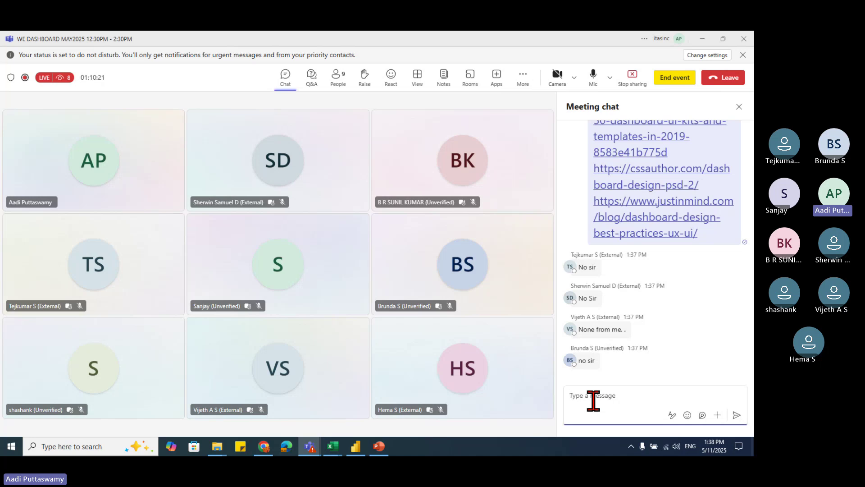
left_click(680, 82)
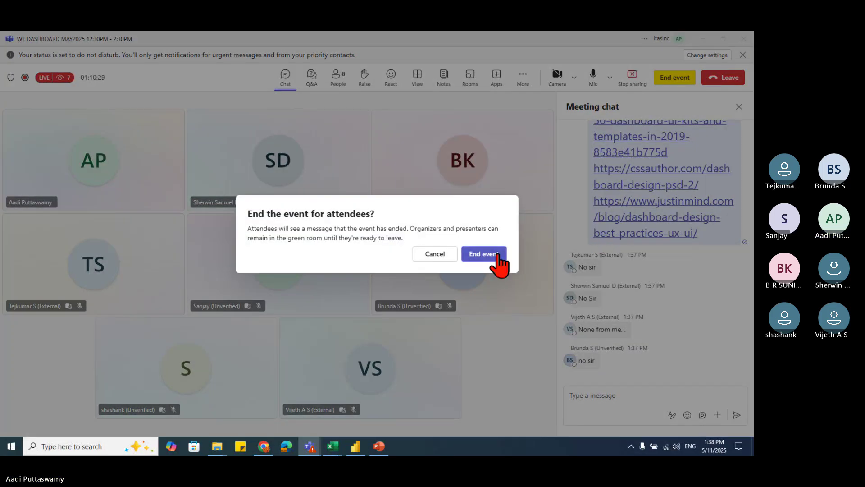
left_click(487, 256)
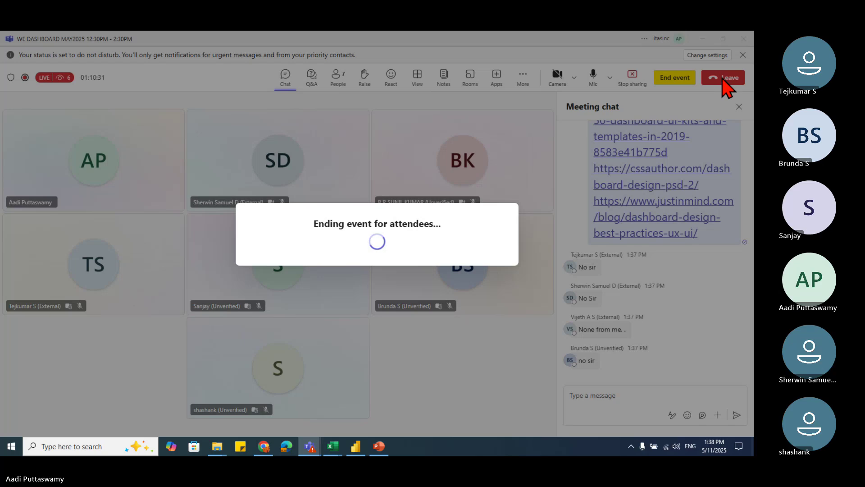